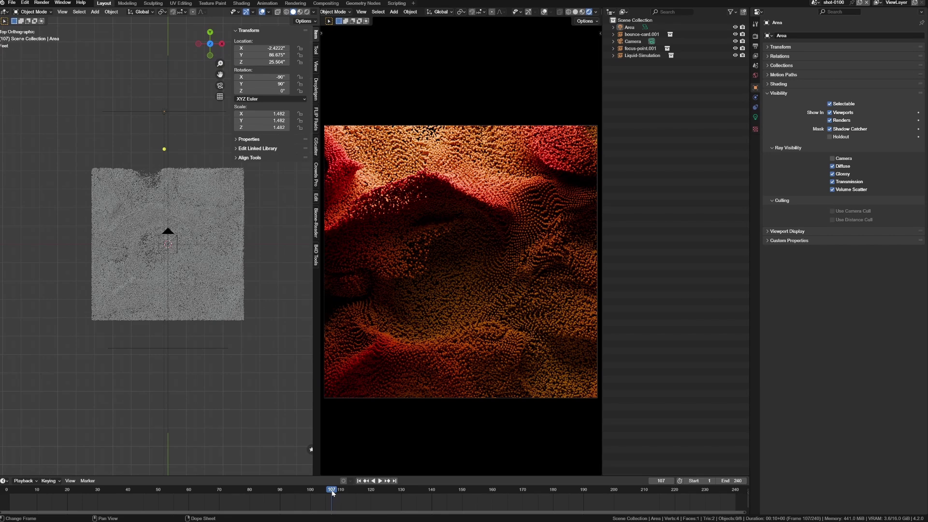
# Play and scrub the shot-0100 animation to review how the particle simulation moves in the rendered camera view.
pyautogui.moveTo(332, 493); pyautogui.dragTo(121, 482)
pyautogui.press('space')
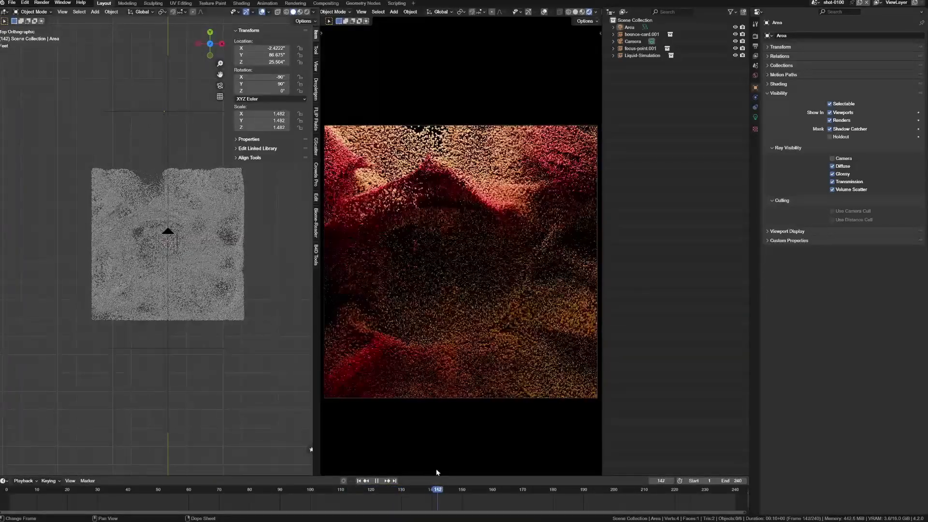
pyautogui.press('space')
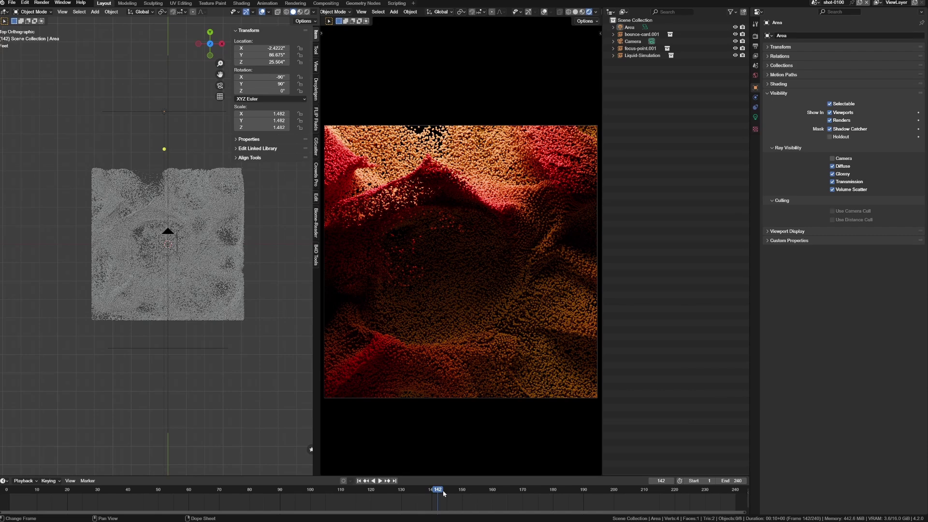
pyautogui.moveTo(444, 493); pyautogui.dragTo(485, 490)
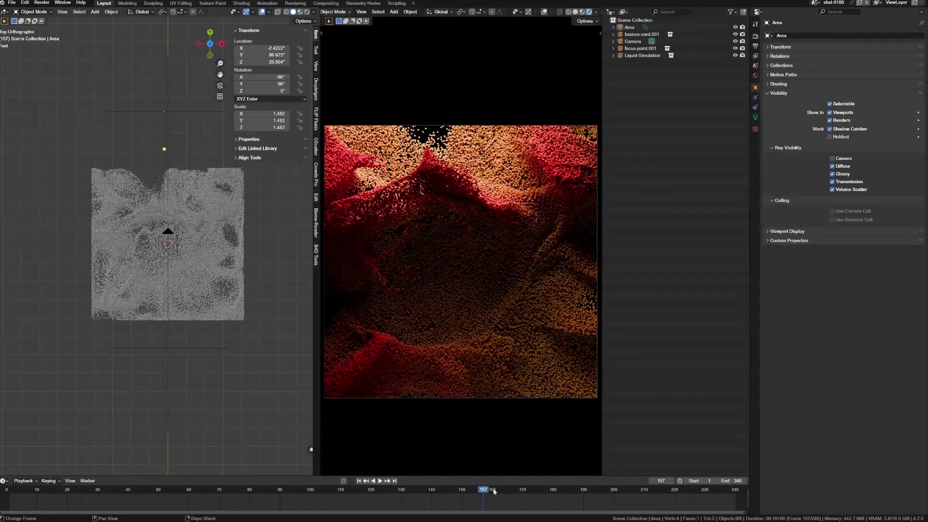
pyautogui.press('space')
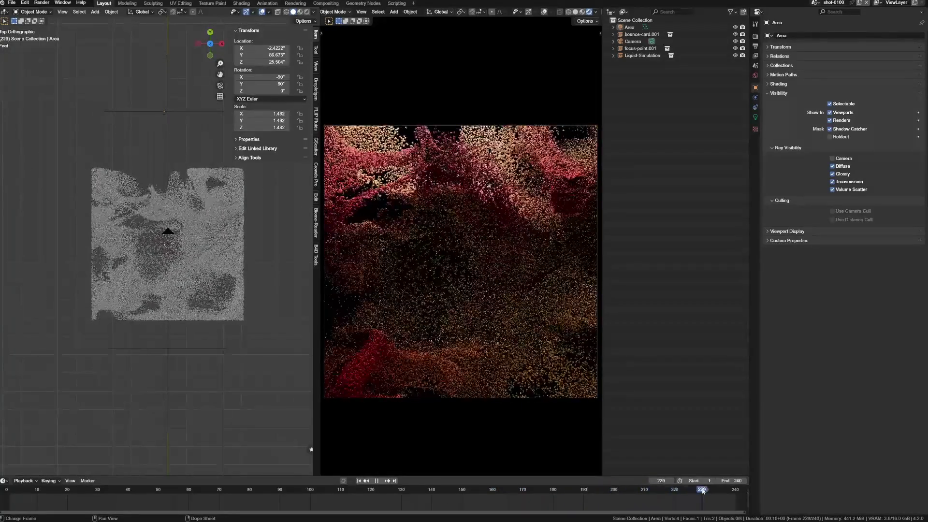
pyautogui.moveTo(602, 489); pyautogui.dragTo(217, 468)
pyautogui.press('space')
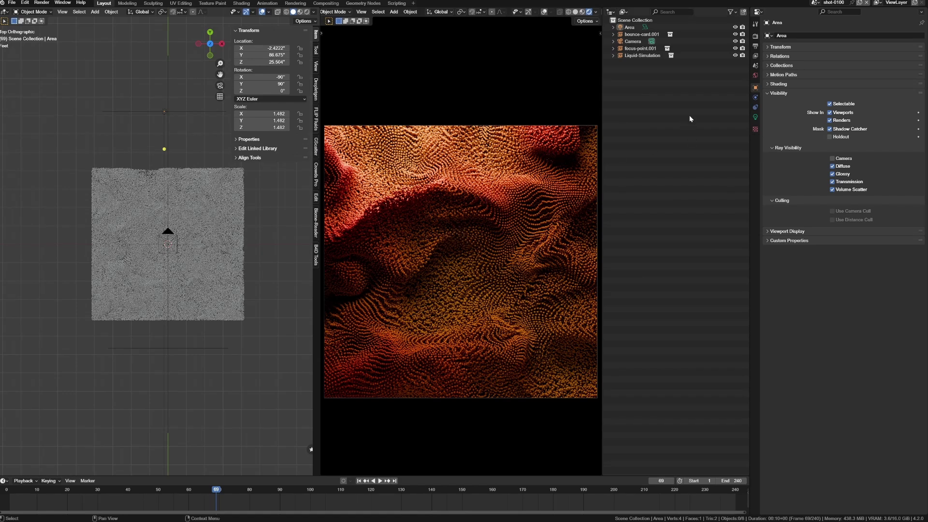
# Switch to the shot-0200 scene and examine its liquid simulation and bounce card from outside and through the camera.
pyautogui.click(815, 5)
pyautogui.click(832, 20)
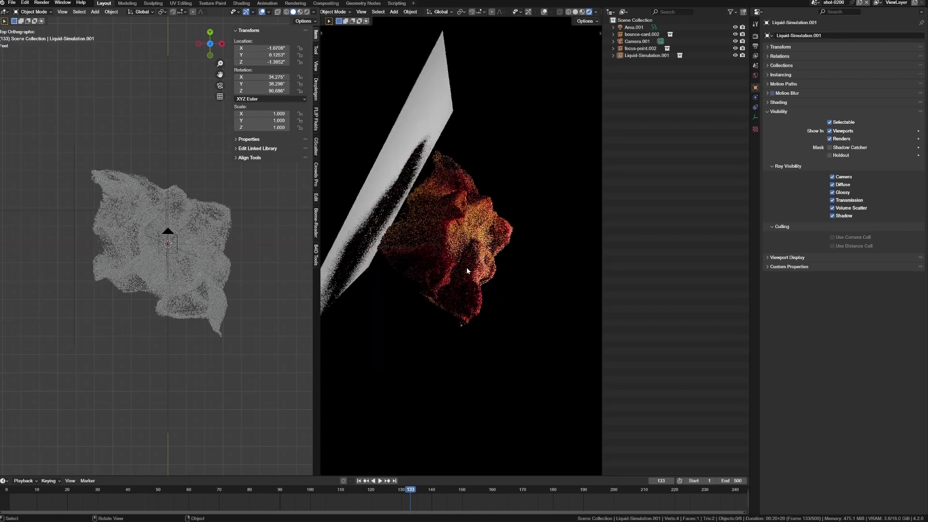
pyautogui.moveTo(468, 265); pyautogui.dragTo(434, 215, button='middle')
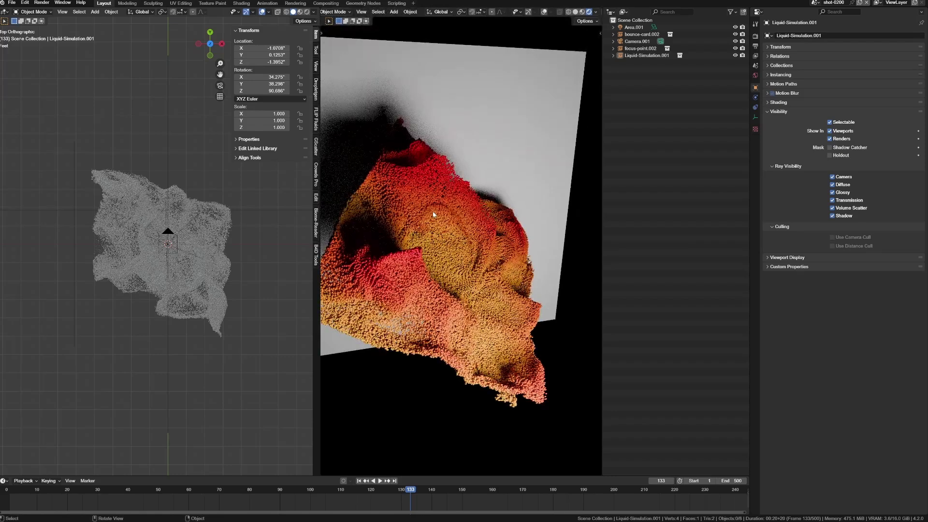
pyautogui.press('KP_0')
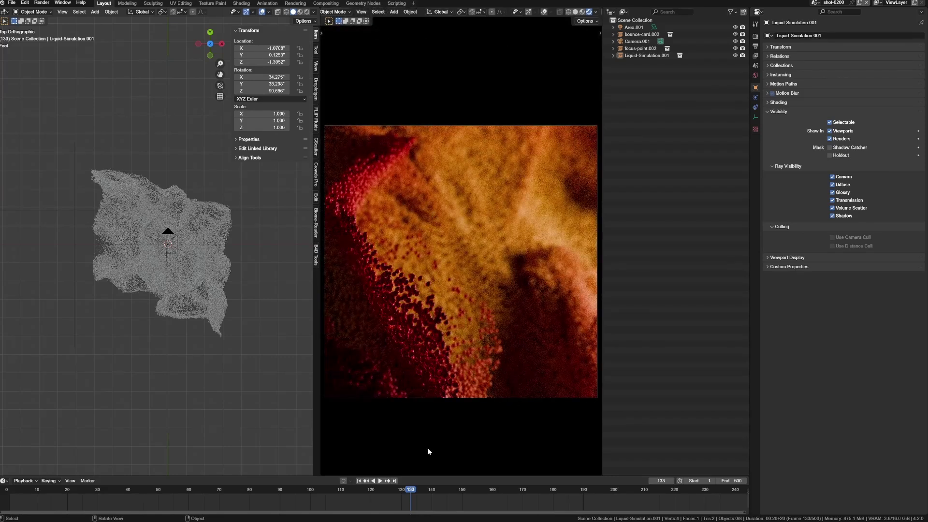
pyautogui.moveTo(194, 356); pyautogui.dragTo(180, 286, button='middle')
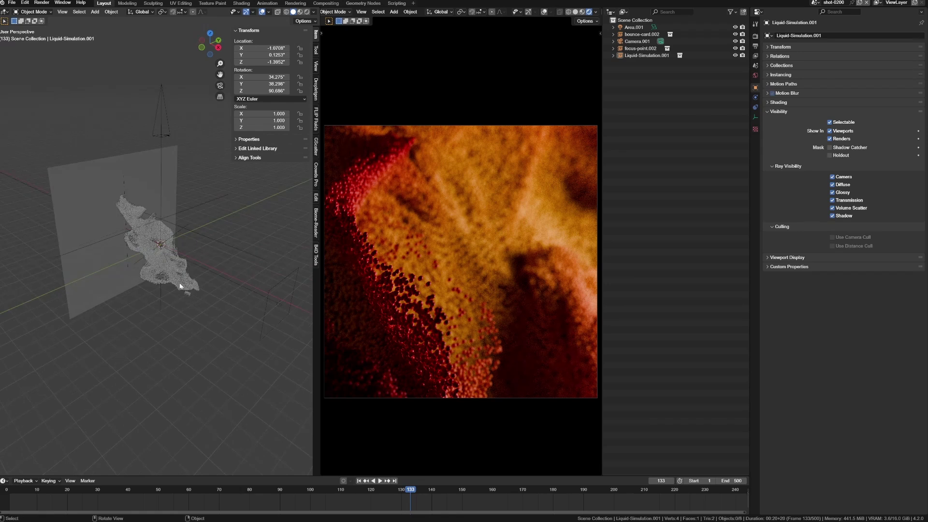
pyautogui.moveTo(204, 246); pyautogui.dragTo(185, 249, button='middle')
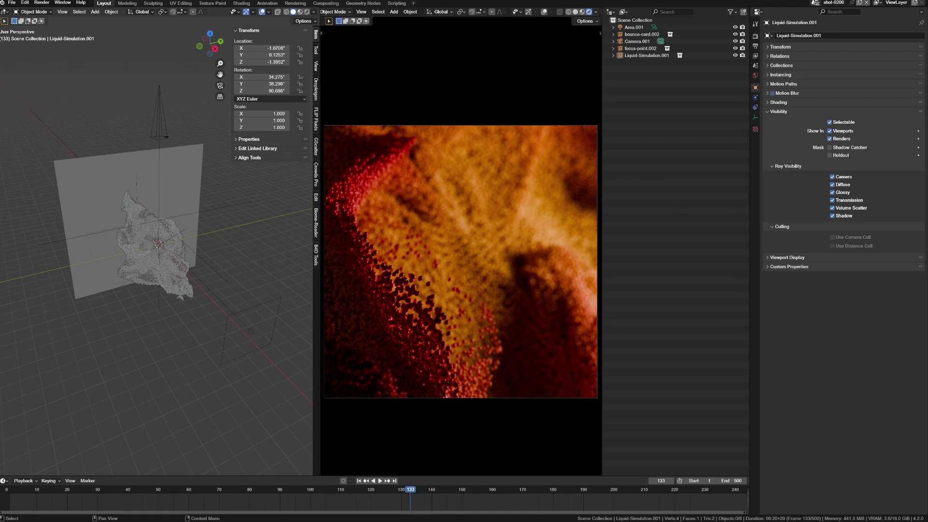
# Select the camera above the simulation and expand its lens settings to examine the focal length and depth of field.
pyautogui.click(816, 3)
pyautogui.moveTo(215, 234); pyautogui.dragTo(171, 39, button='middle')
pyautogui.click(179, 265)
pyautogui.moveTo(151, 103); pyautogui.dragTo(135, 58, button='middle')
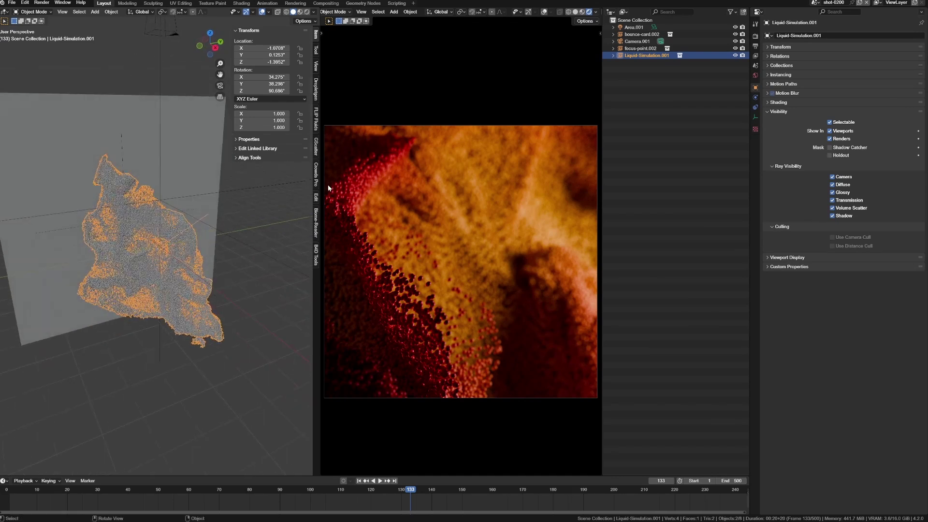
pyautogui.click(146, 30)
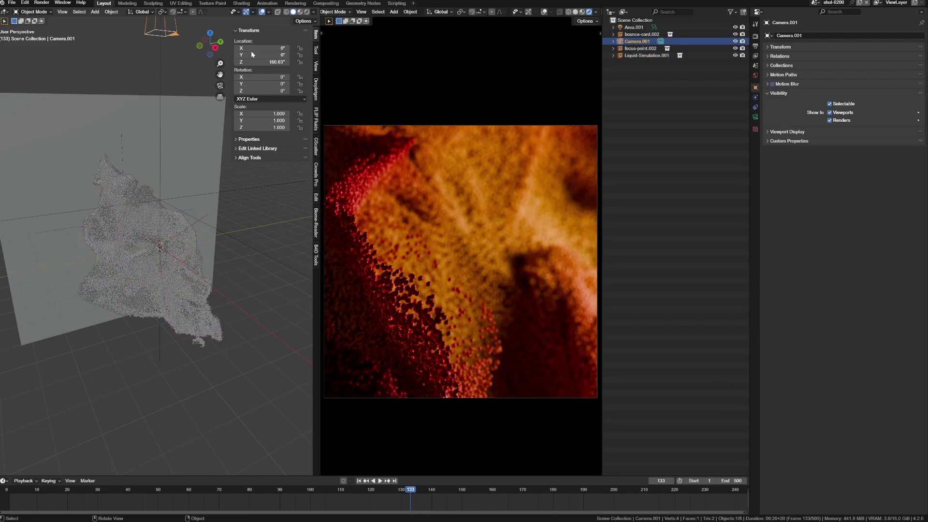
pyautogui.click(755, 116)
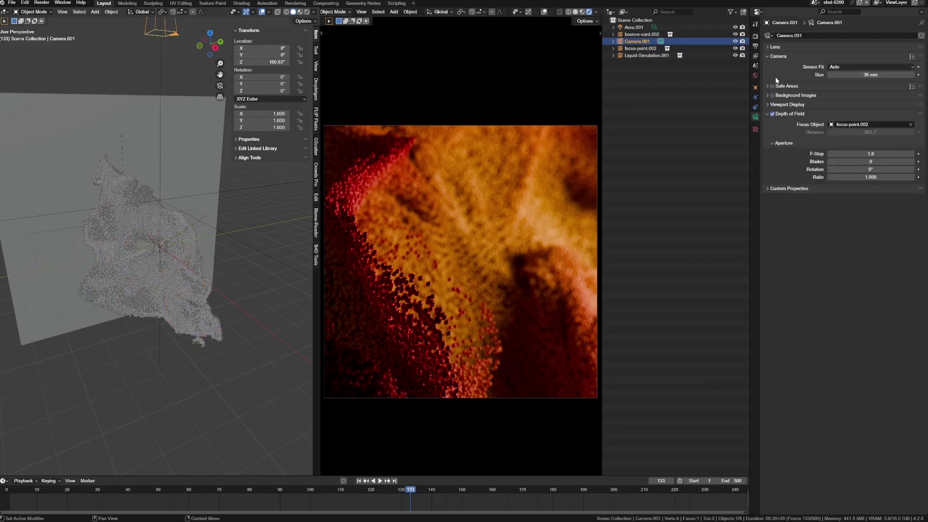
pyautogui.click(775, 47)
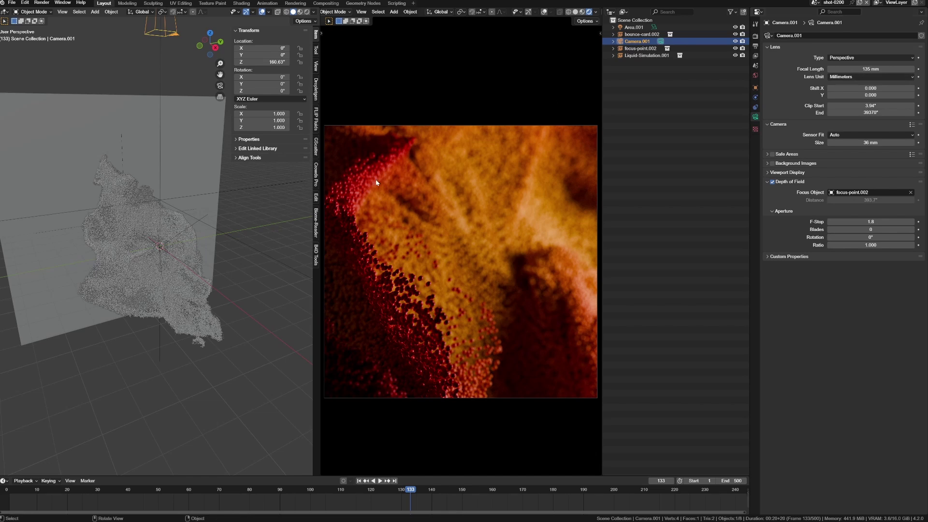
# Select the liquid simulation and review its shot-0200 animation by scrubbing and playing it, stopping at frame 167.
pyautogui.moveTo(233, 182); pyautogui.dragTo(156, 256, button='middle')
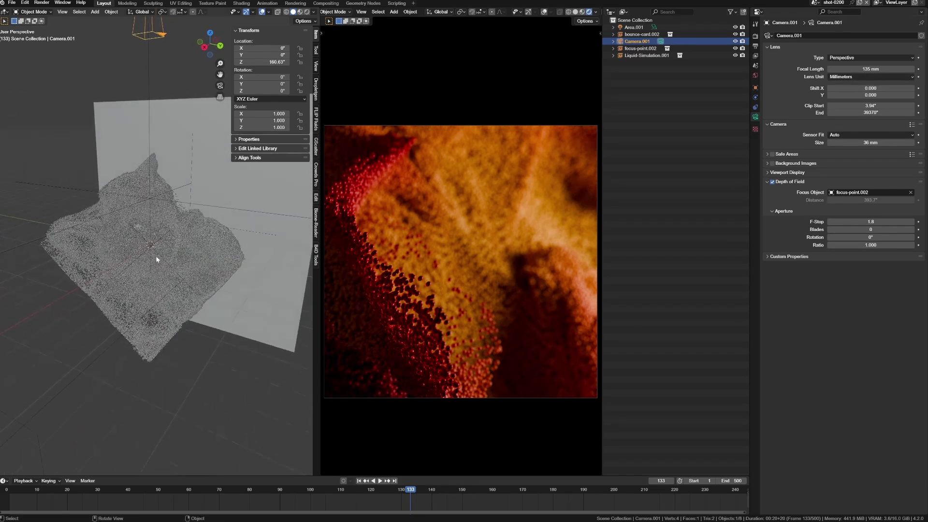
pyautogui.click(169, 268)
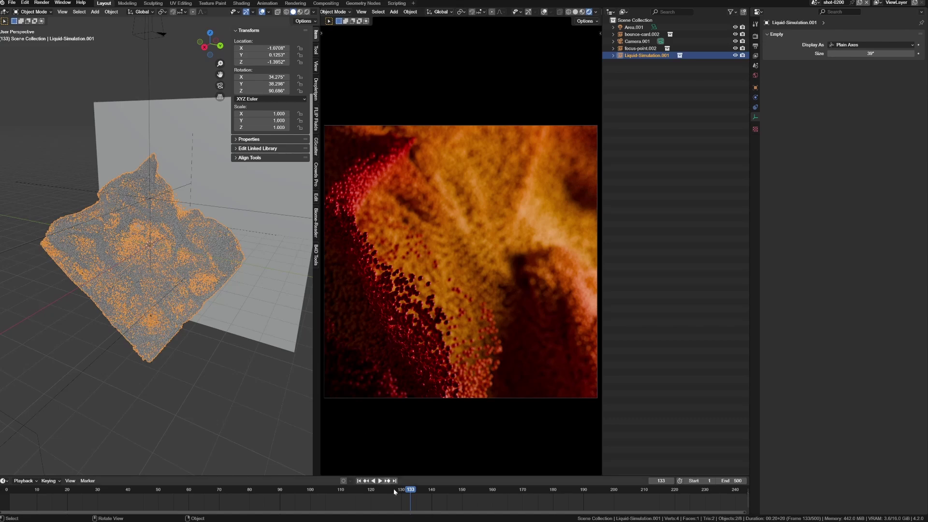
pyautogui.moveTo(410, 492); pyautogui.dragTo(572, 494)
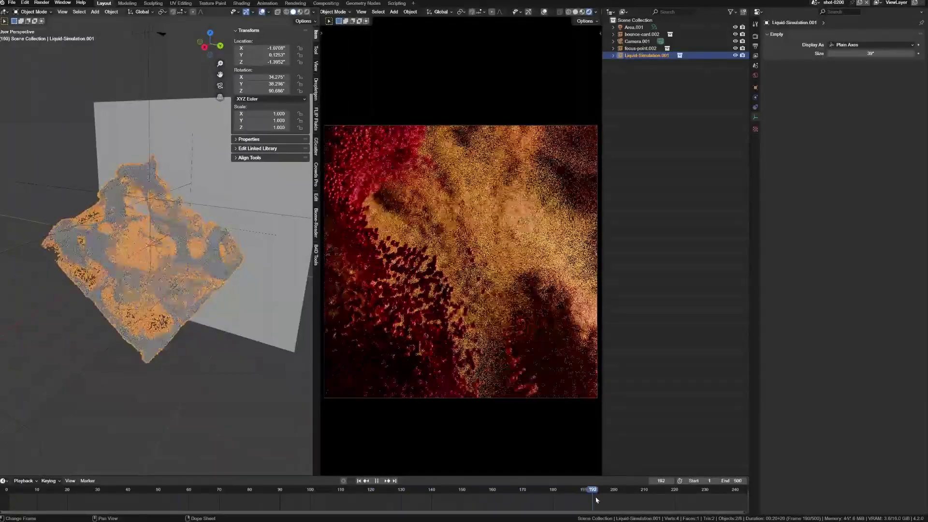
pyautogui.moveTo(625, 512); pyautogui.dragTo(384, 510)
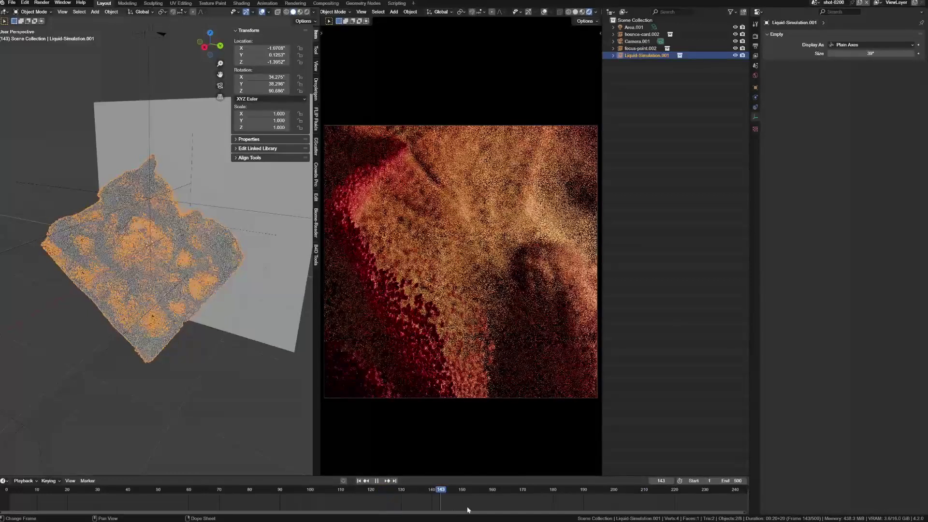
pyautogui.press('space')
pyautogui.click(515, 508)
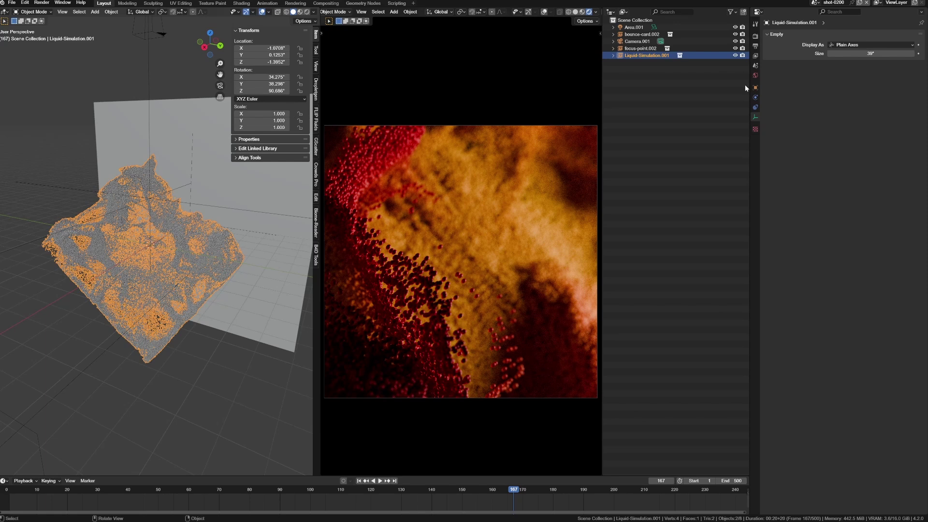
pyautogui.click(815, 5)
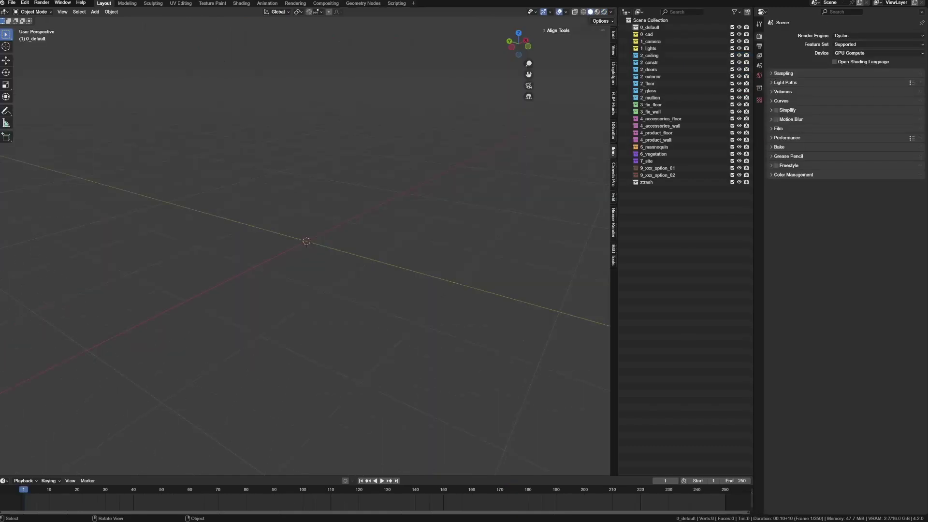
# Delete all collections from 0_cad to ztrash, keeping 0_default, and add a cube mesh to the scene.
pyautogui.click(647, 34)
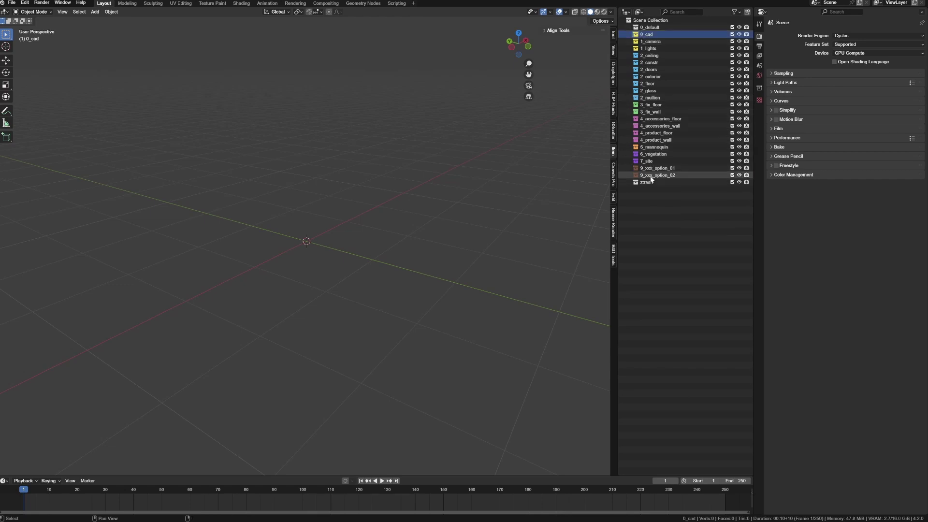
pyautogui.press('Delete')
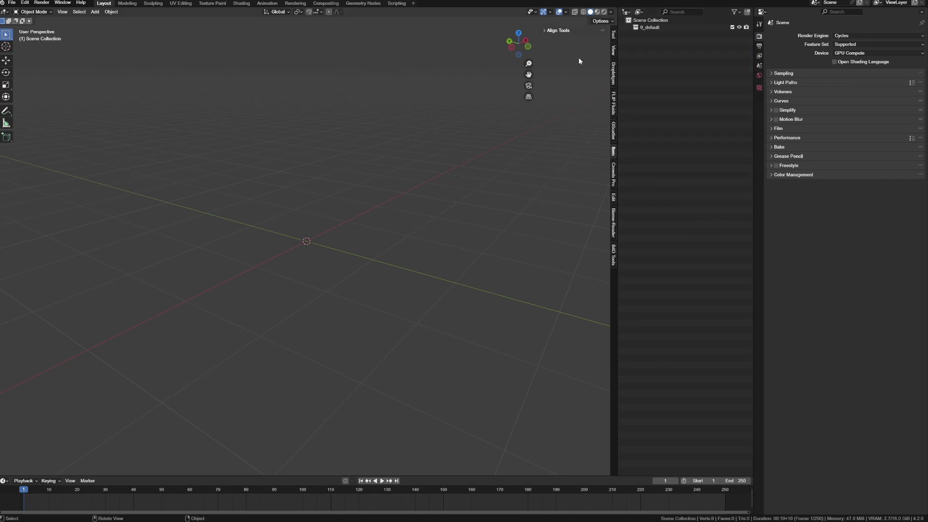
pyautogui.hotkey('shift', 'a')
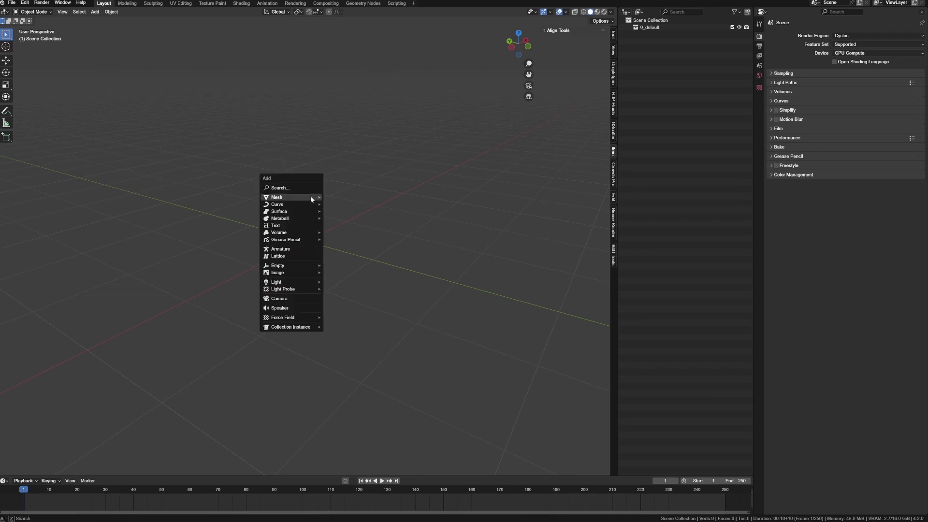
pyautogui.moveTo(310, 195)
pyautogui.click(340, 204)
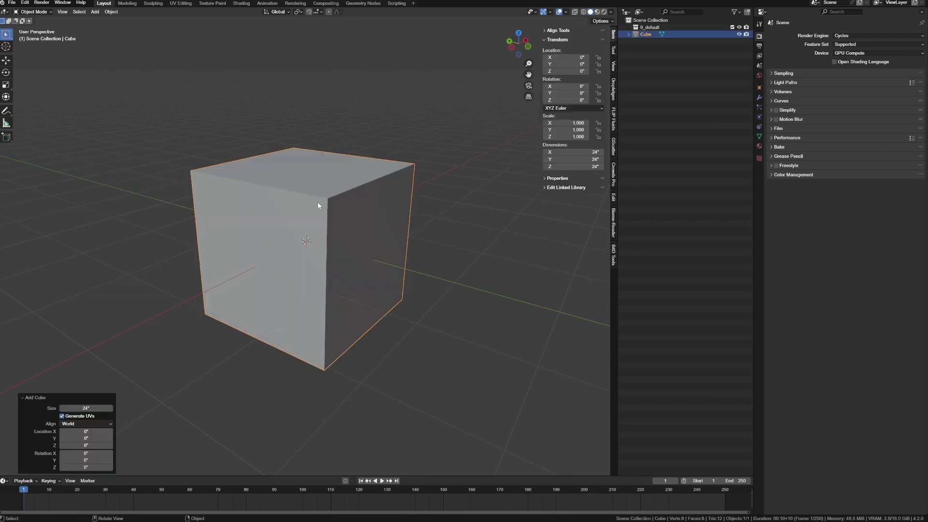
pyautogui.click(586, 154)
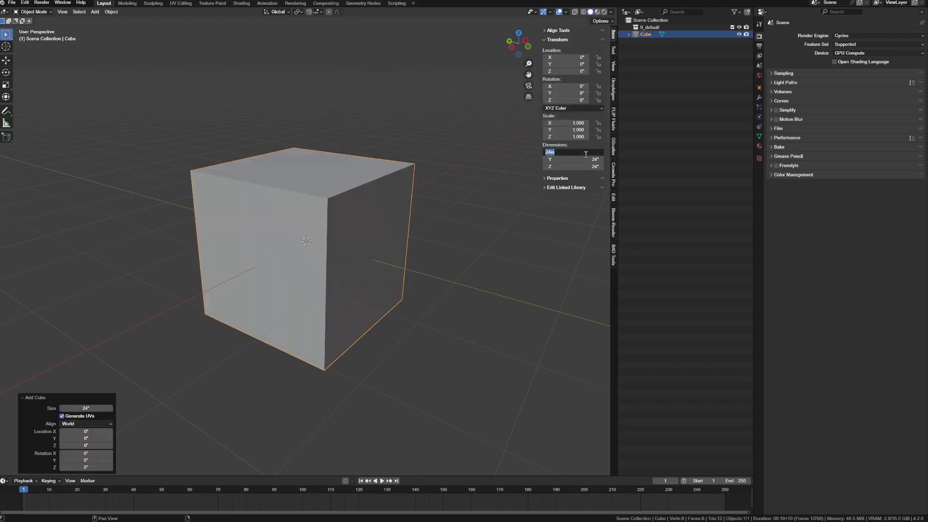
pyautogui.press('Tab')
pyautogui.write('1210')
pyautogui.press('Return')
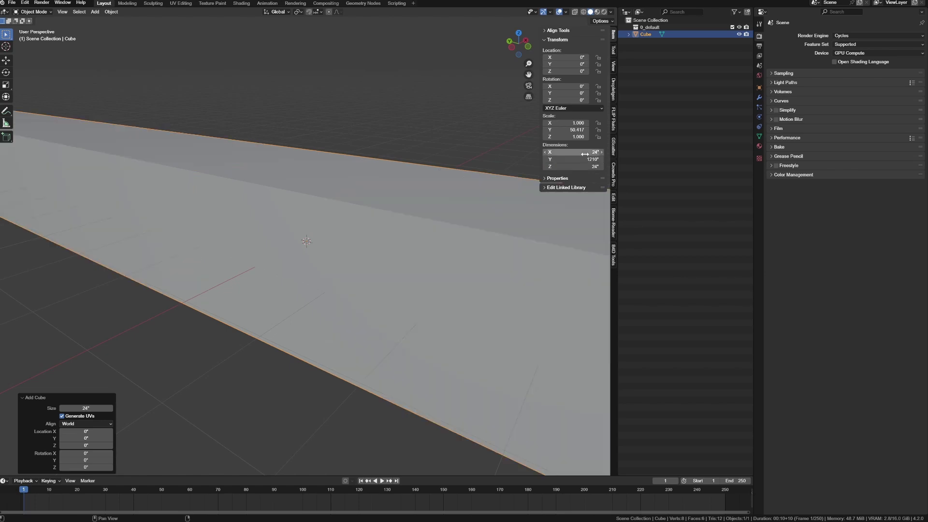
# Set the cube's X and Y dimensions to 120 inches each.
pyautogui.click(585, 154)
pyautogui.write('120')
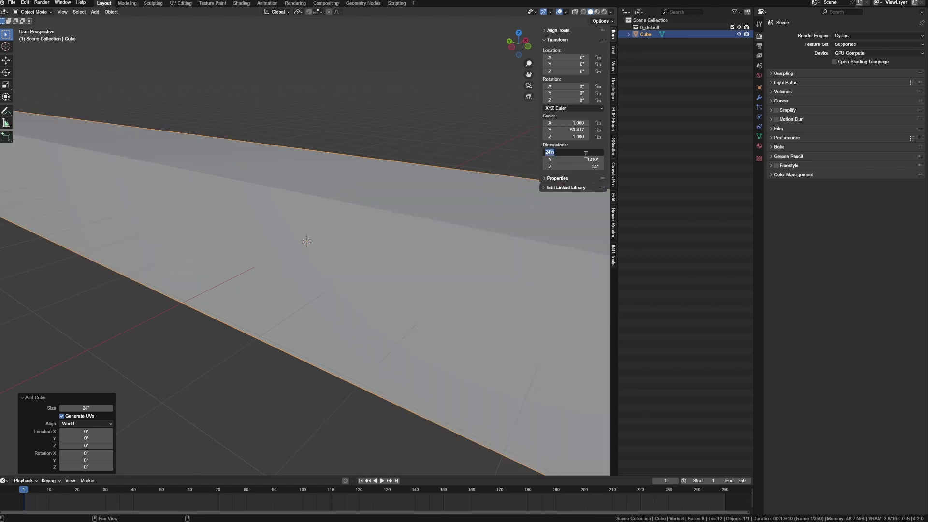
pyautogui.press('Tab')
pyautogui.write('120')
pyautogui.press('Return')
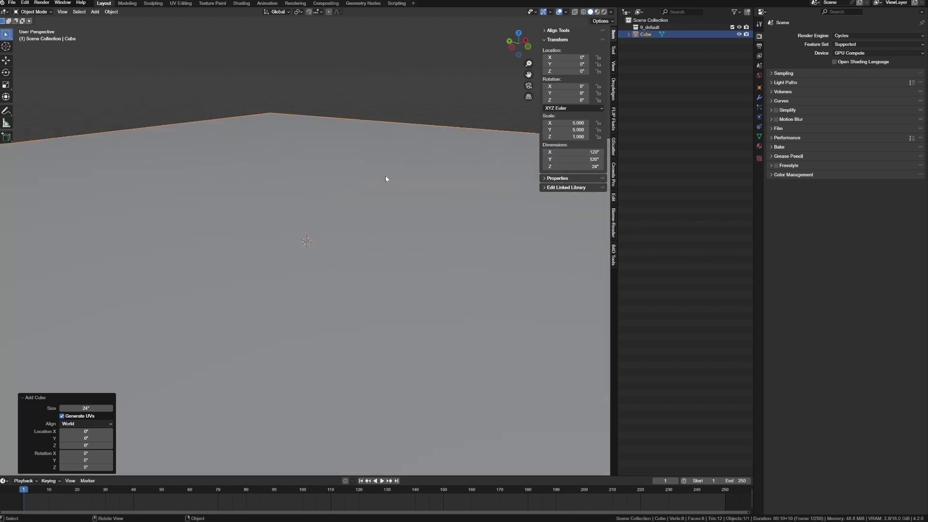
pyautogui.scroll(-5, 384, 177)
pyautogui.moveTo(362, 228); pyautogui.dragTo(356, 251, button='middle')
pyautogui.moveTo(527, 182); pyautogui.dragTo(379, 215, button='middle')
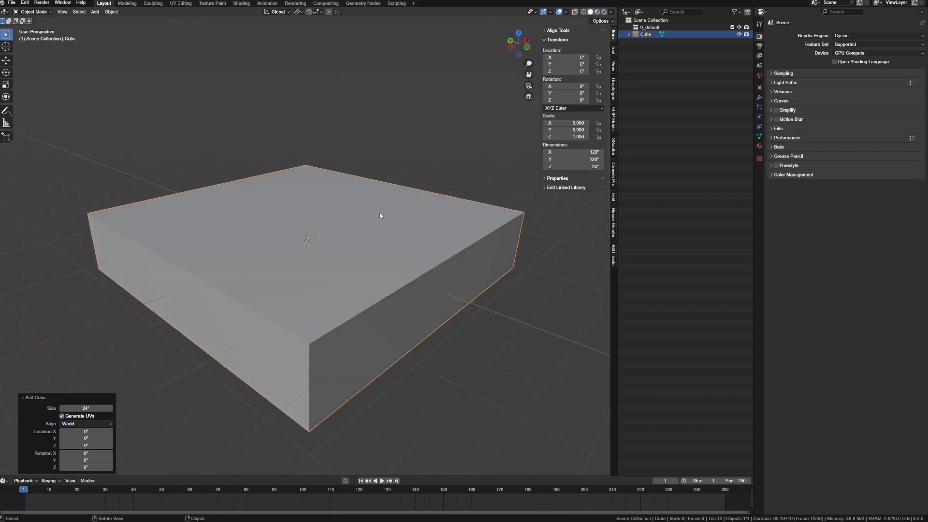
# Set the cube's Z dimension to 12 inches to flatten it into a slab.
pyautogui.click(330, 228)
pyautogui.moveTo(382, 139); pyautogui.dragTo(371, 230, button='middle')
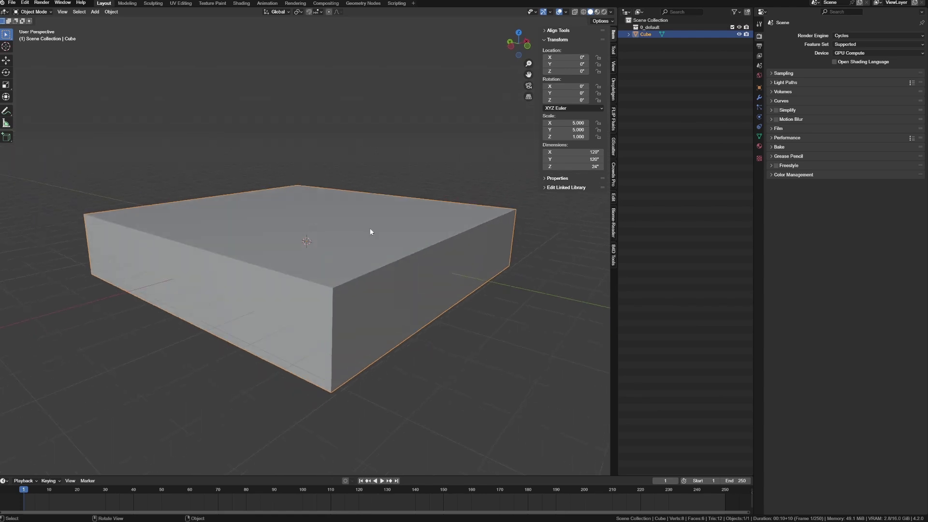
pyautogui.click(596, 166)
pyautogui.press('Return')
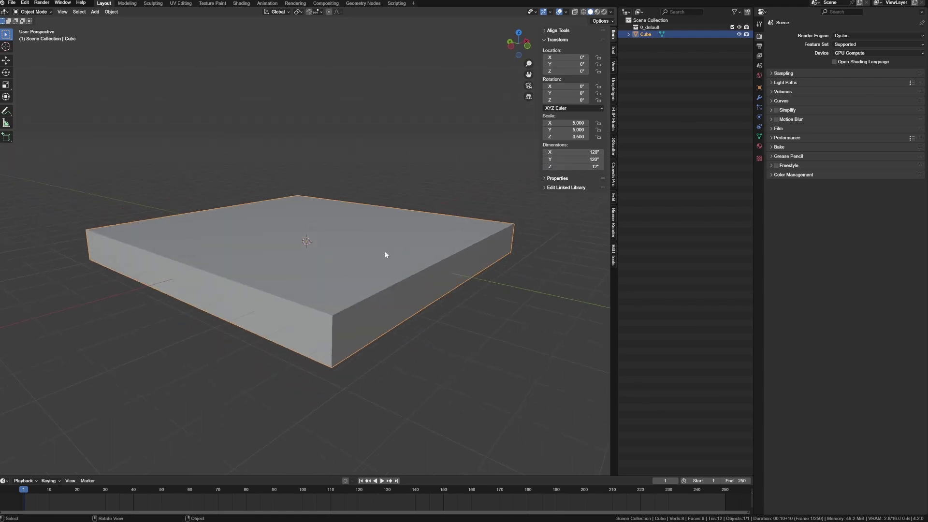
pyautogui.moveTo(386, 255); pyautogui.dragTo(320, 207, button='middle')
pyautogui.click(421, 166)
pyautogui.click(317, 220)
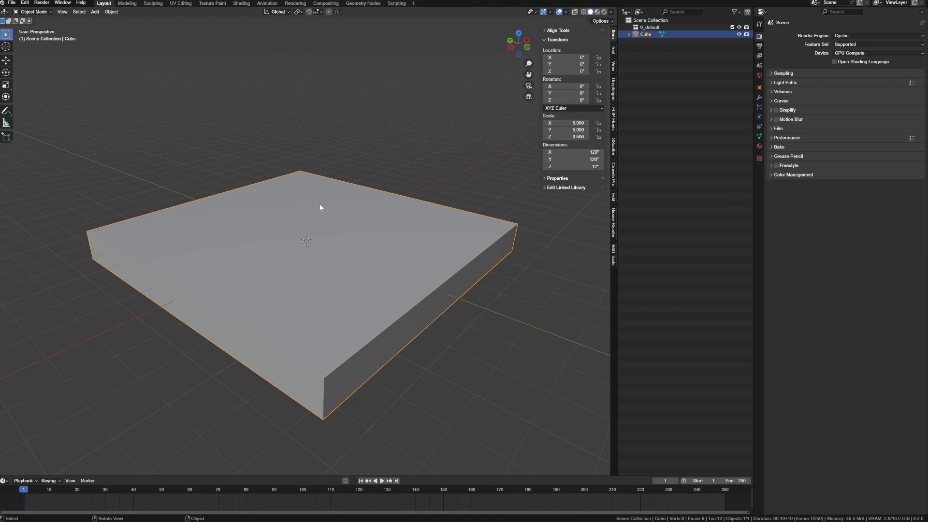
pyautogui.hotkey('ctrl', 'a')
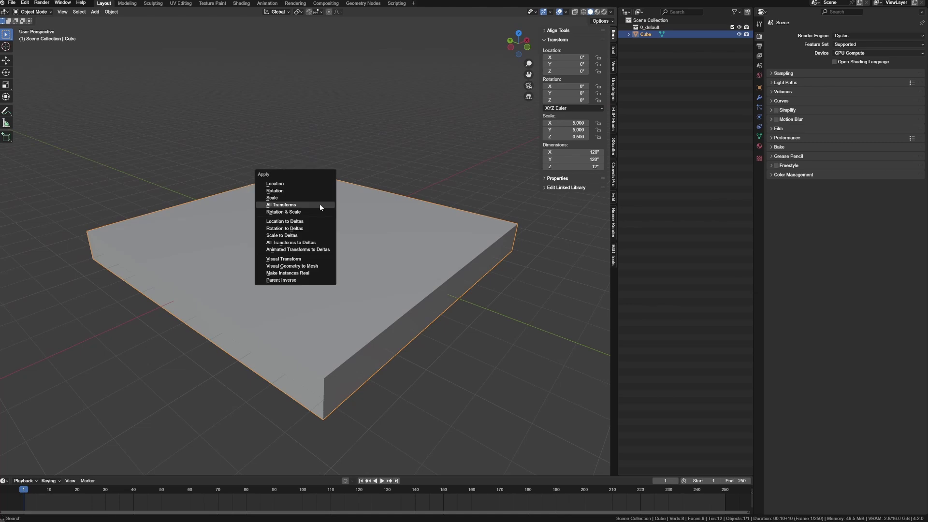
pyautogui.click(373, 104)
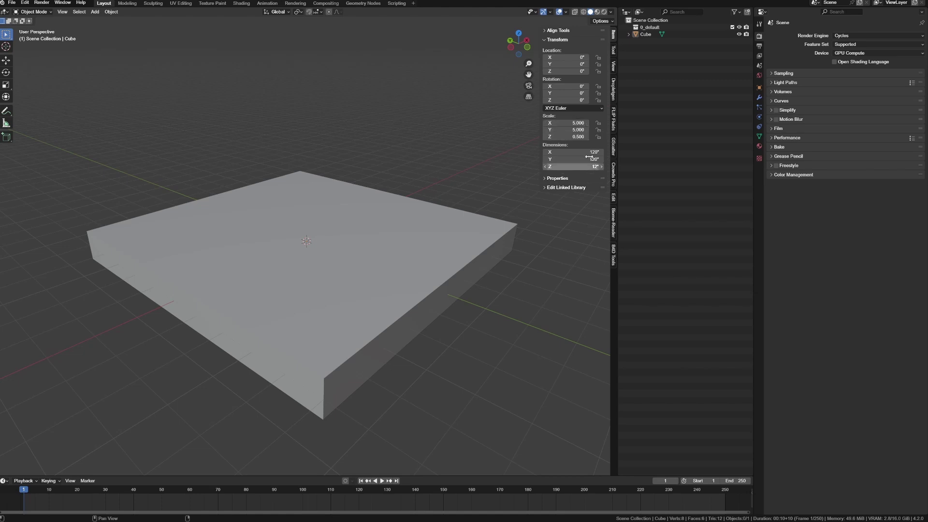
# Apply all transforms to the slab so its scale is reset while its dimensions are kept.
pyautogui.click(328, 264)
pyautogui.hotkey('ctrl', 'a')
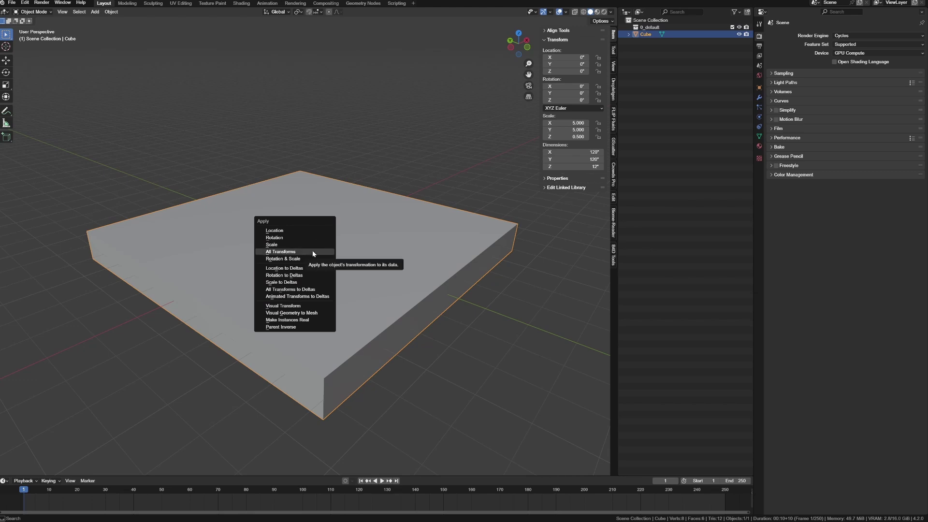
pyautogui.click(312, 251)
pyautogui.click(380, 167)
pyautogui.click(335, 203)
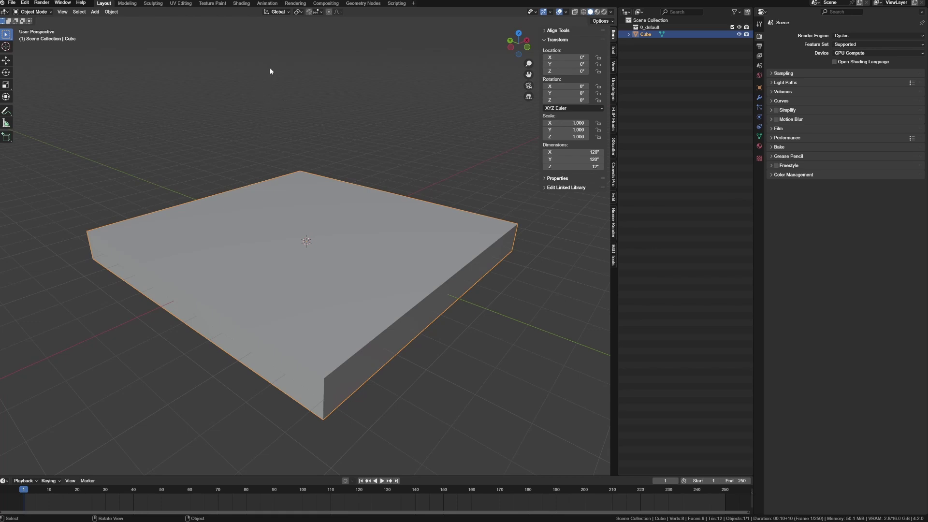
# Apply the Quick Liquid effect to the slab to generate a liquid domain around it.
pyautogui.click(116, 12)
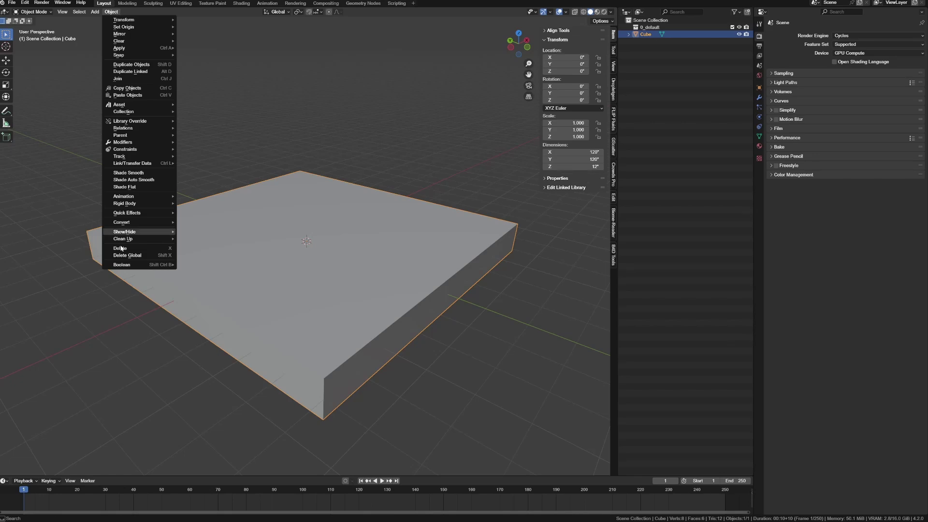
pyautogui.moveTo(129, 215)
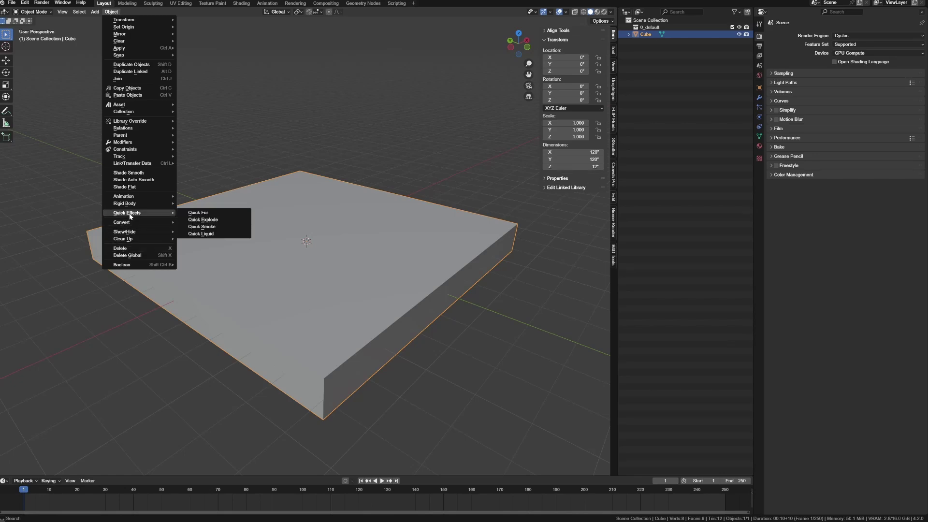
pyautogui.click(198, 235)
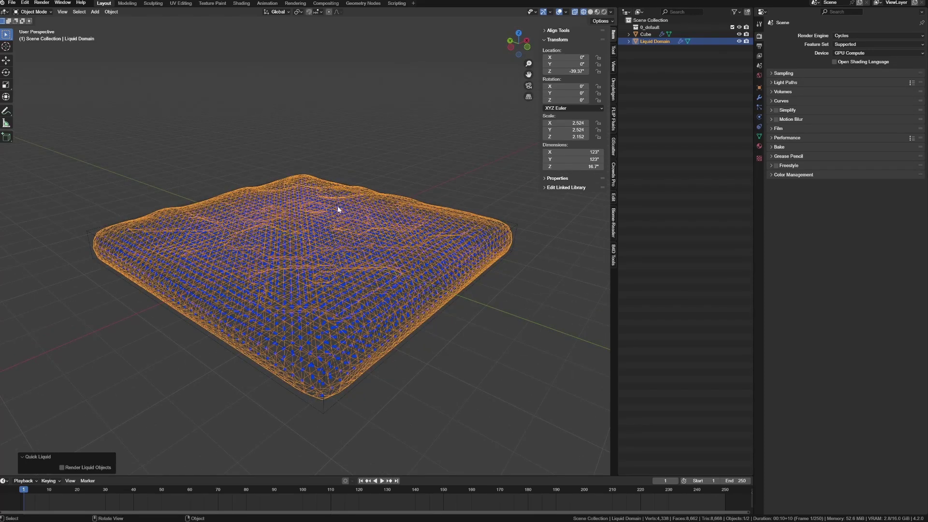
# Play the liquid simulation in wireframe up to frame 35 and examine the falling mesh.
pyautogui.press('space')
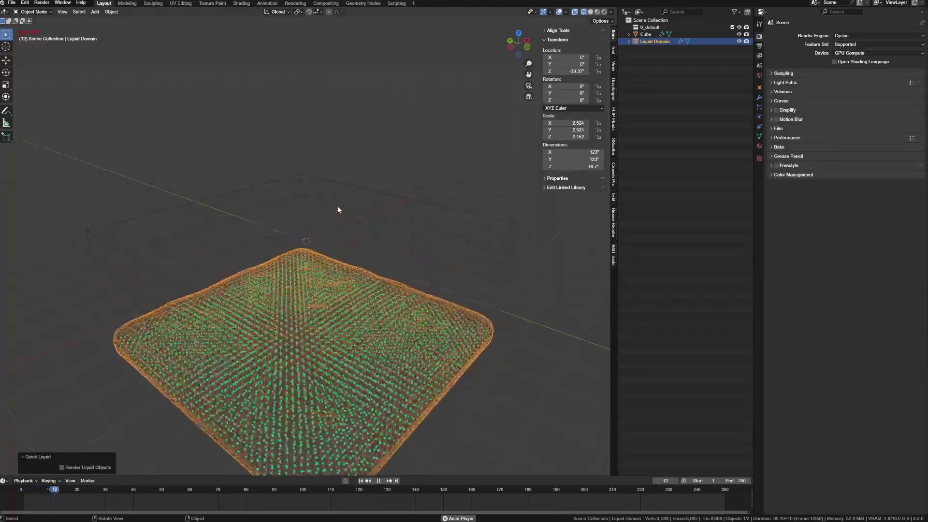
pyautogui.press('space')
pyautogui.moveTo(345, 342); pyautogui.dragTo(333, 223, button='middle')
pyautogui.scroll(-2, 347, 307)
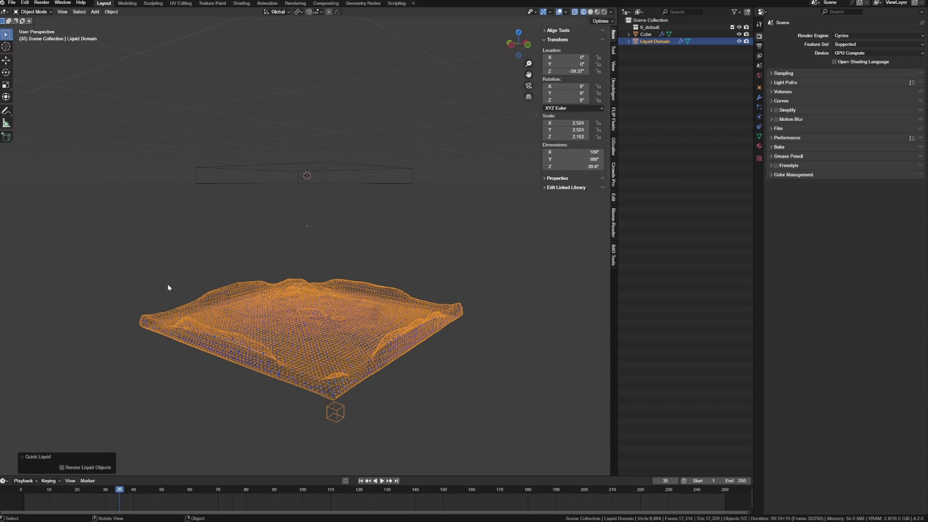
# Switch the viewport to solid shading, replay the liquid from frame 1 to frame 59, and return to the first frame.
pyautogui.moveTo(359, 334); pyautogui.dragTo(290, 288, button='middle')
pyautogui.press('z')
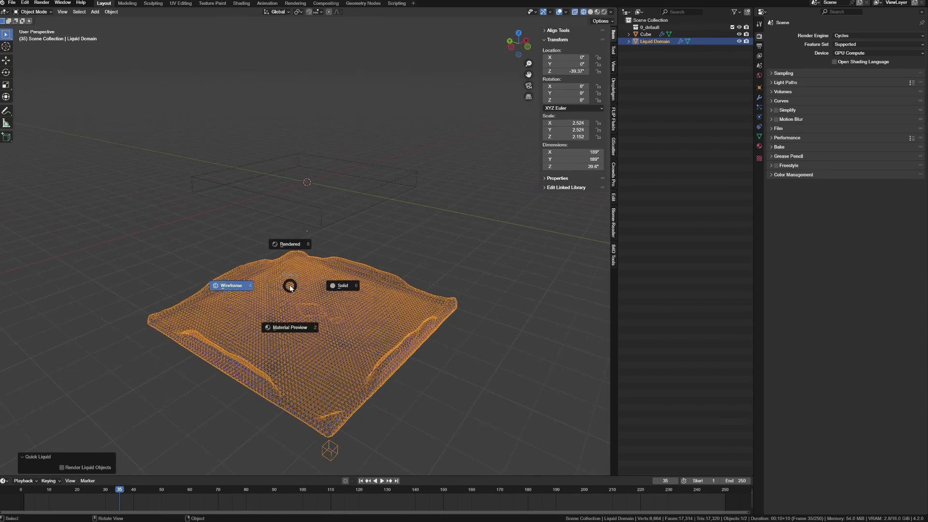
pyautogui.click(360, 297)
pyautogui.hotkey('shift', 'Left')
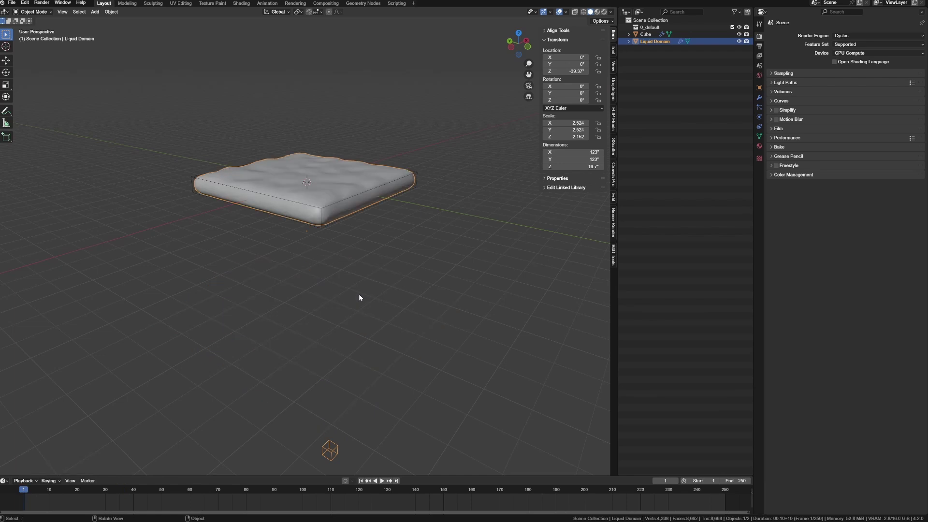
pyautogui.press('space')
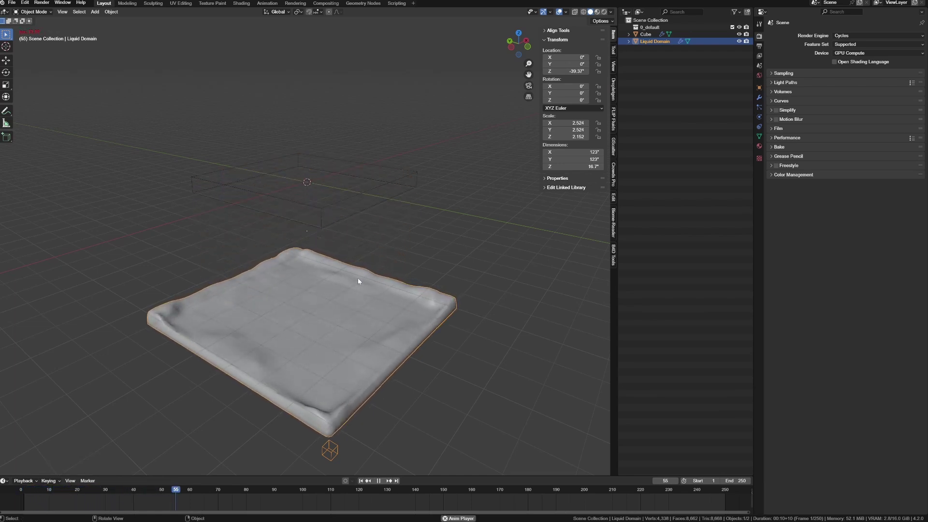
pyautogui.press('space')
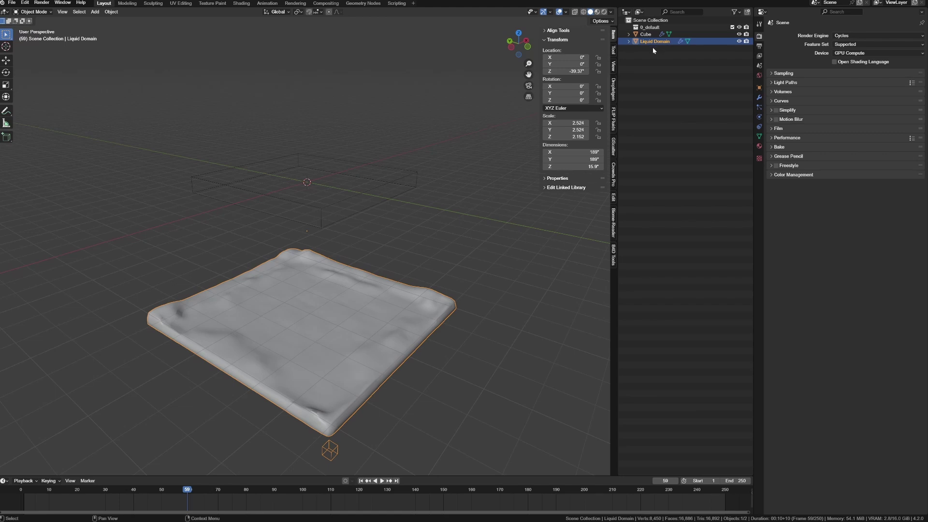
pyautogui.hotkey('shift', 'Left')
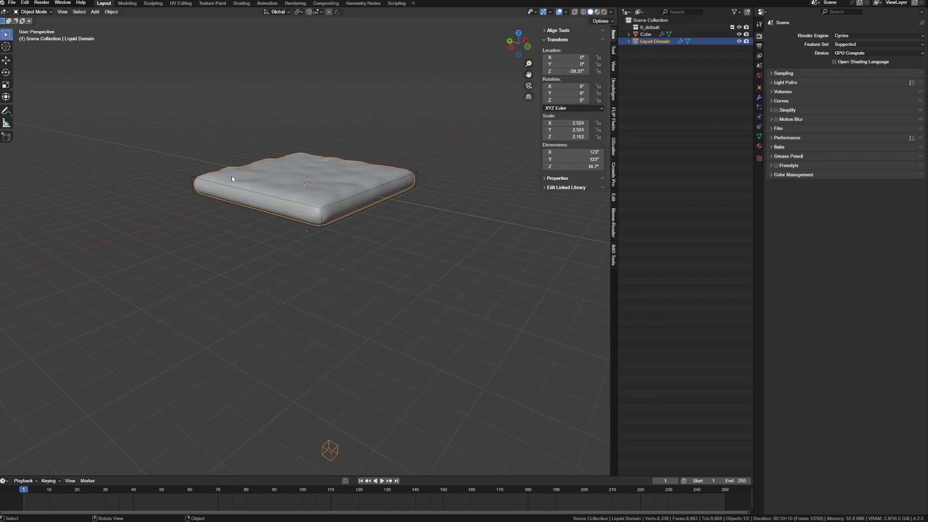
# Disable Mesh in the liquid domain's fluid settings and set the viewport to wireframe shading to expose the particles.
pyautogui.scroll(3, 352, 166)
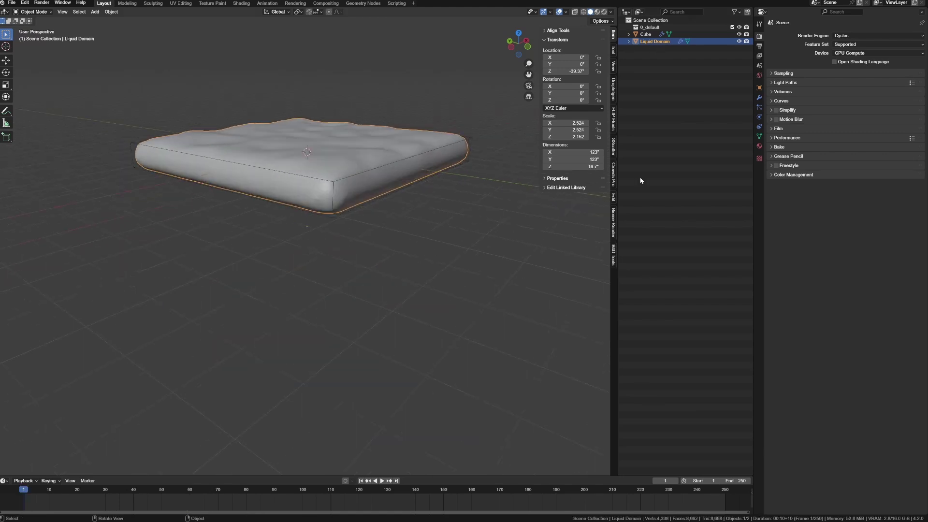
pyautogui.click(760, 117)
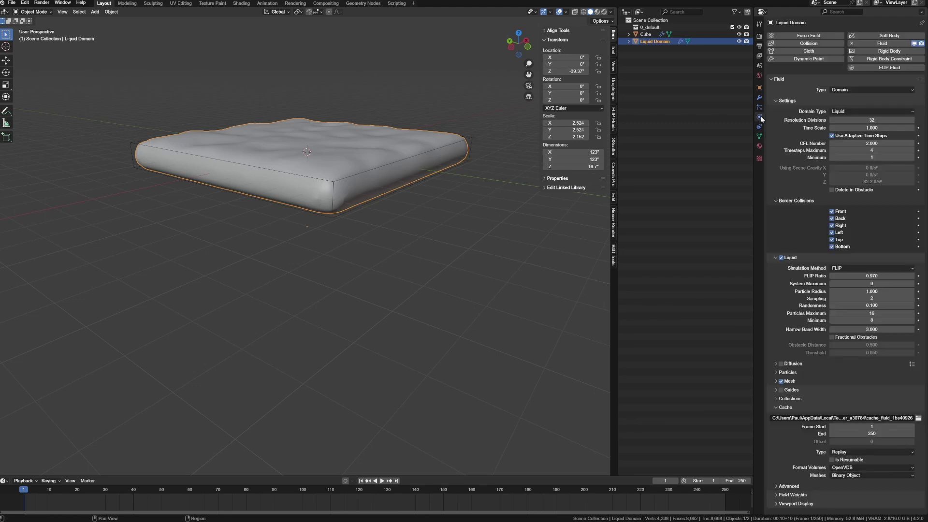
pyautogui.click(782, 381)
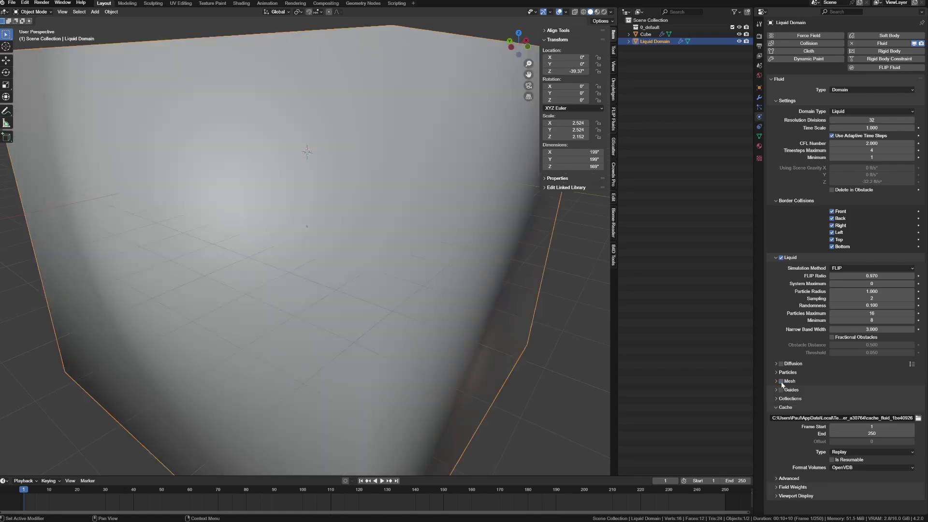
pyautogui.scroll(-5, 459, 300)
pyautogui.moveTo(380, 231); pyautogui.dragTo(324, 168, button='middle')
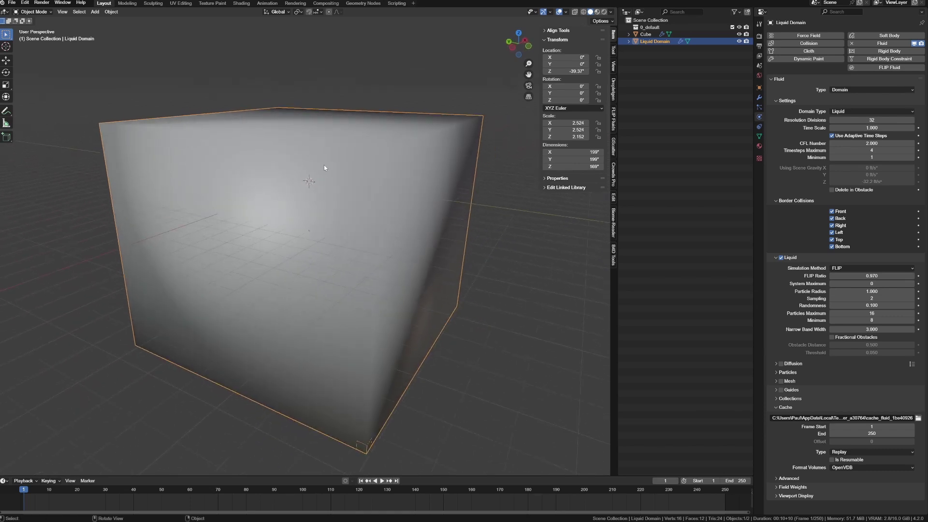
pyautogui.press('z')
pyautogui.click(278, 176)
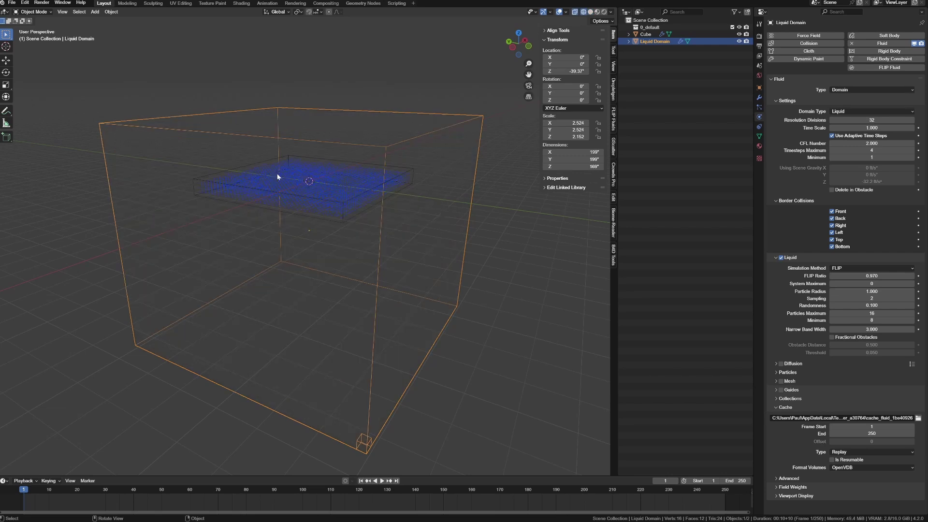
# Play the particle-only simulation past frame 114, examine the particles on the domain floor, and return to the first frame.
pyautogui.scroll(6, 285, 205)
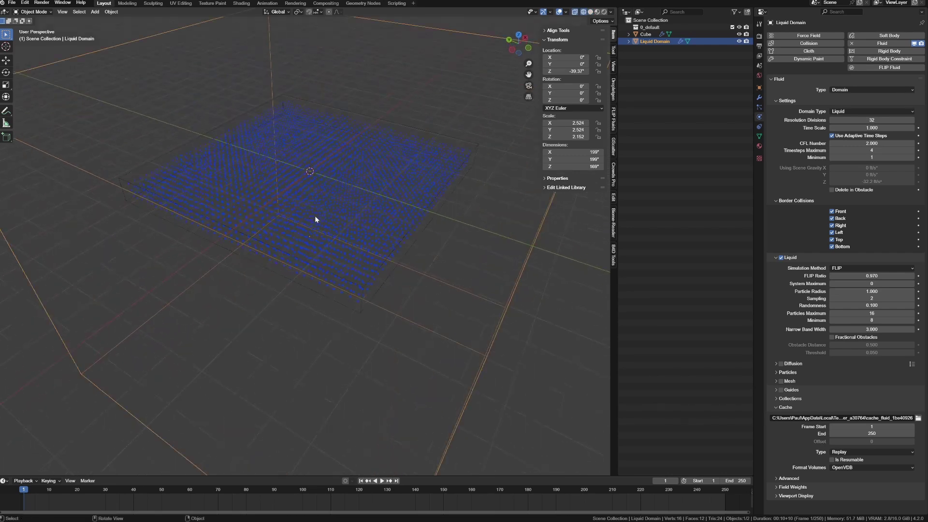
pyautogui.press('space')
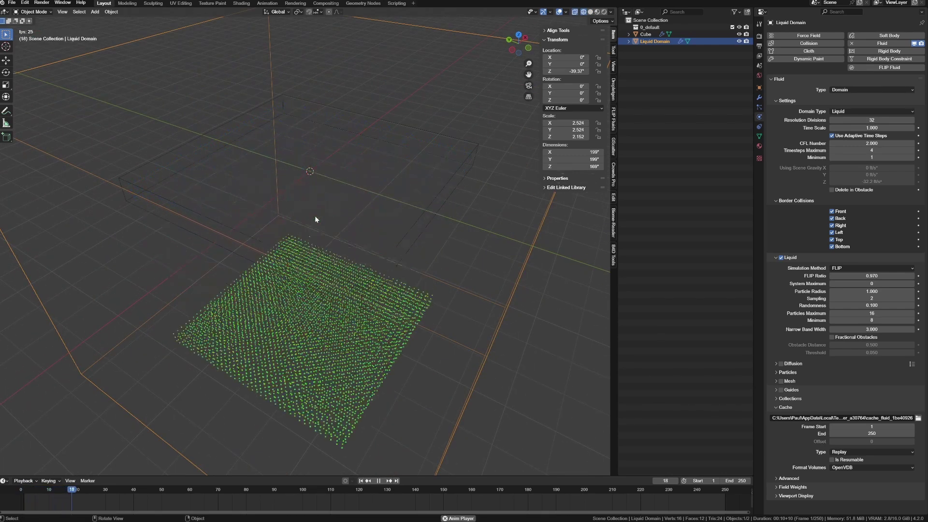
pyautogui.moveTo(315, 218); pyautogui.dragTo(325, 253, button='middle')
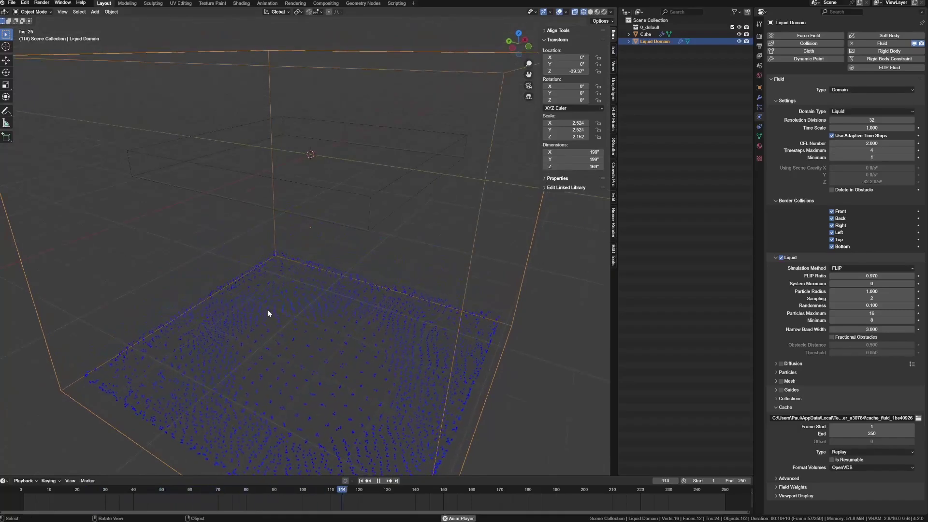
pyautogui.press('space')
pyautogui.moveTo(272, 344); pyautogui.dragTo(285, 281, button='middle')
pyautogui.scroll(6, 320, 255)
pyautogui.hotkey('shift', 'Left')
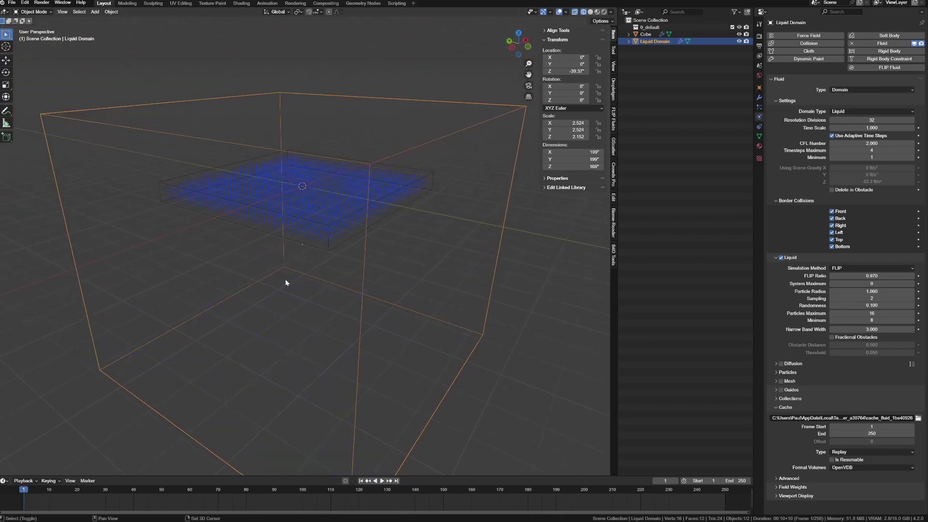
# Replay the particle drop twice from frame 1 to study how it falls, ending back on the first frame.
pyautogui.press('space')
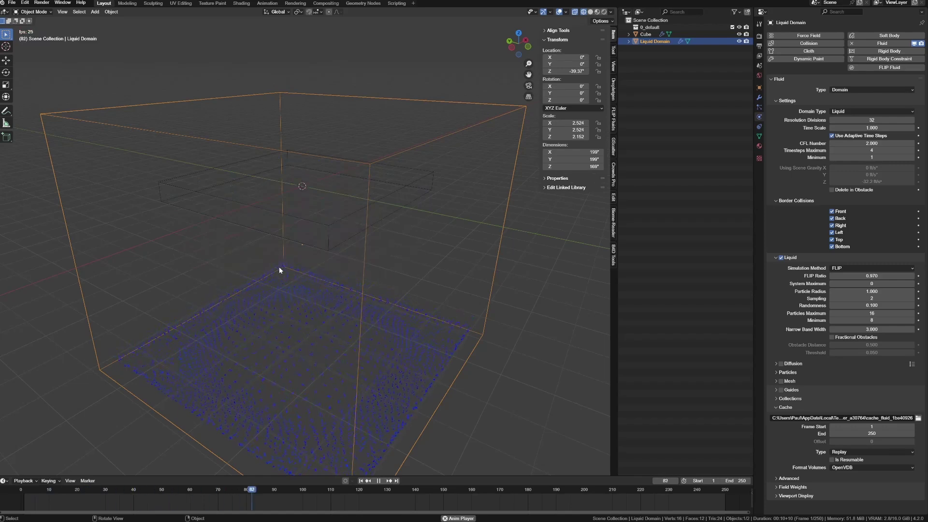
pyautogui.press('space')
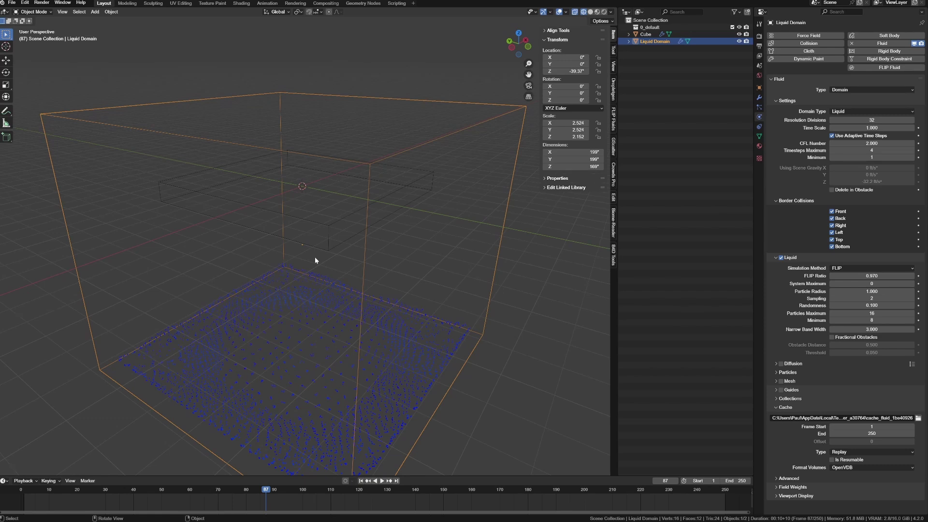
pyautogui.hotkey('shift', 'Left')
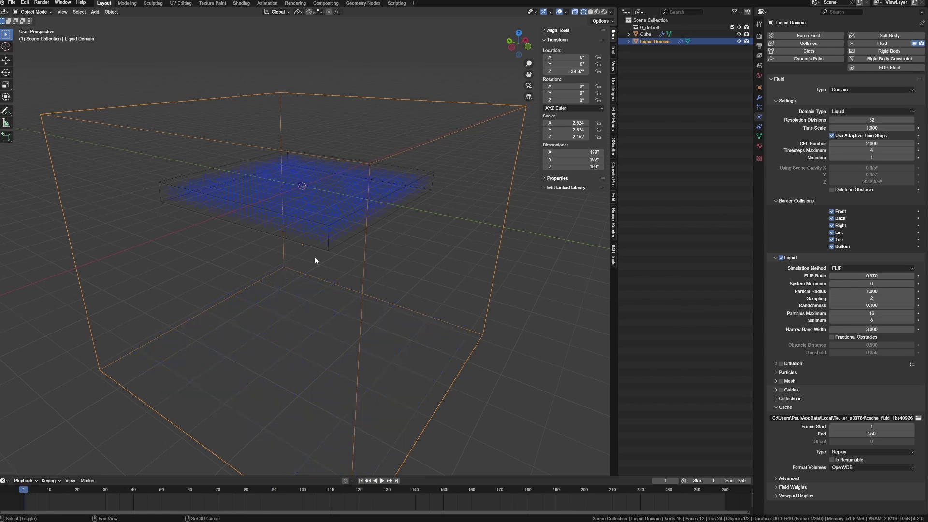
pyautogui.press('space')
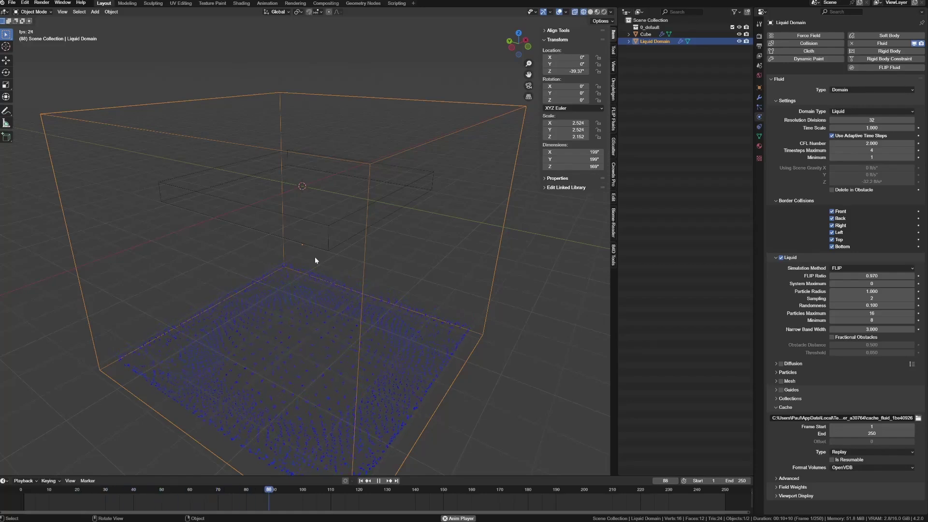
pyautogui.press('Escape')
pyautogui.moveTo(315, 257); pyautogui.dragTo(321, 240, button='middle')
pyautogui.scroll(-1, 324, 244)
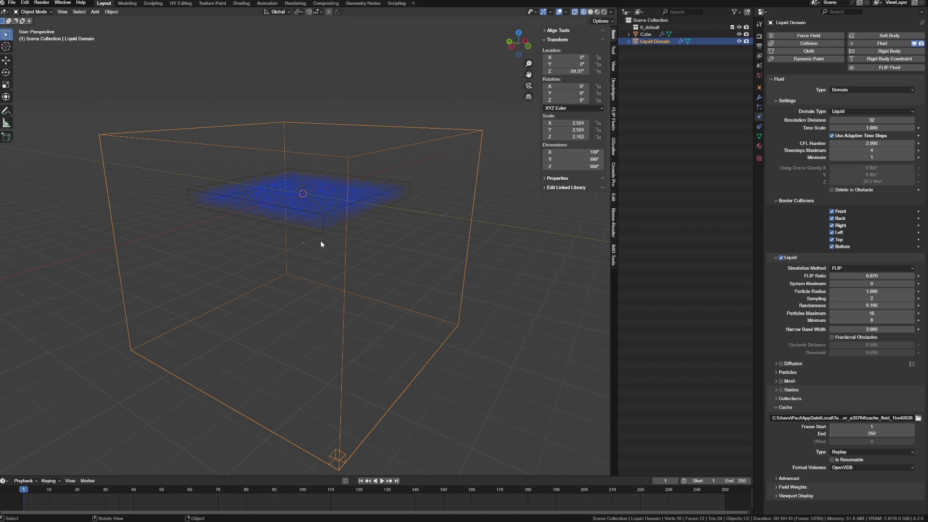
# In the left view, edit the liquid domain and raise its bottom vertices about 116 inches along Z to just below the slab.
pyautogui.press('`')
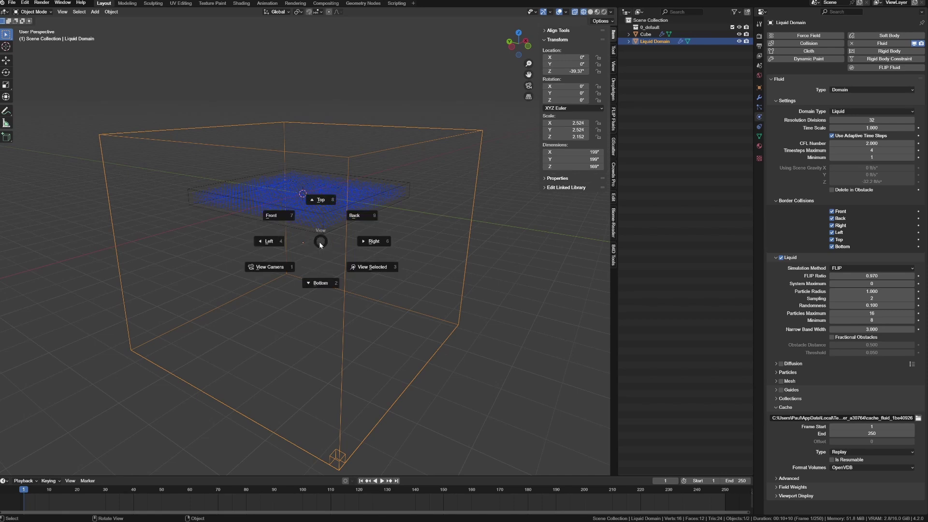
pyautogui.click(291, 254)
pyautogui.press('Tab')
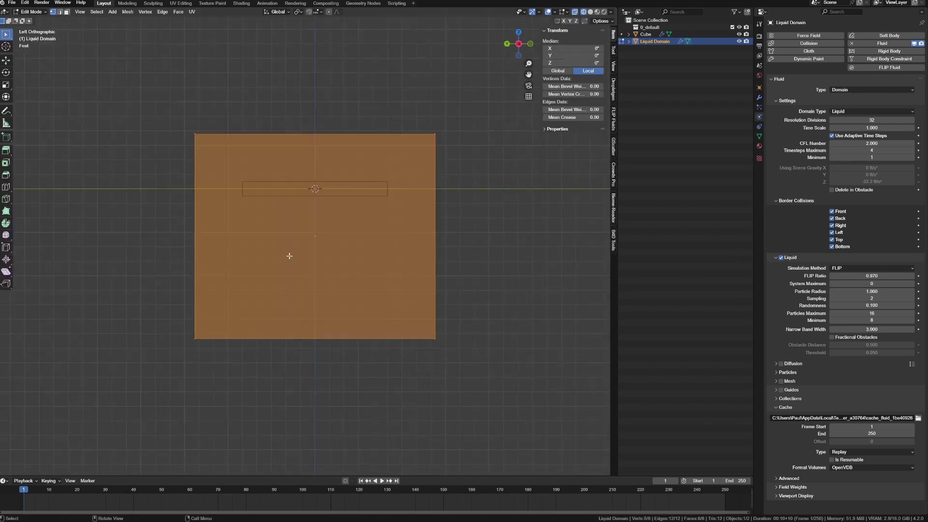
pyautogui.hotkey('alt', 'a')
pyautogui.press('a')
pyautogui.moveTo(85, 294); pyautogui.dragTo(543, 425)
pyautogui.press('g')
pyautogui.press('z')
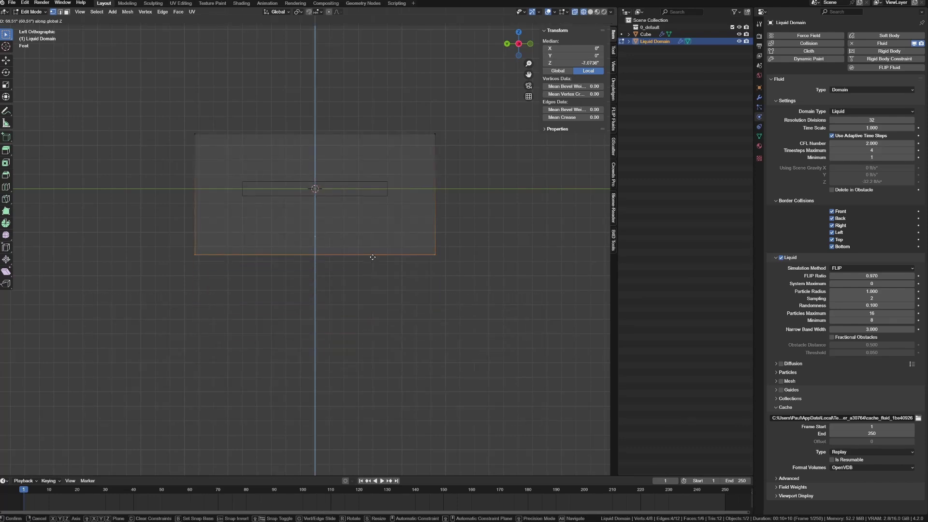
pyautogui.click(370, 220)
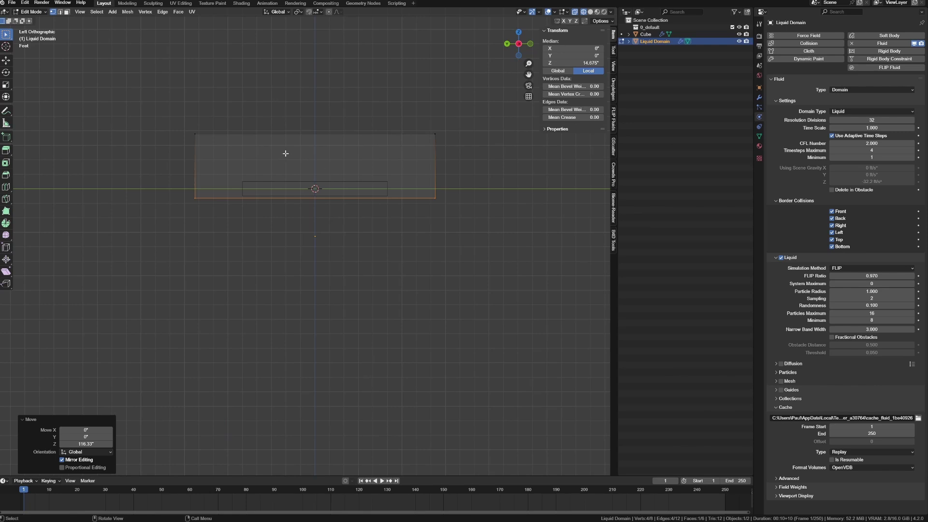
# In the top view, select all domain vertices and scale them to about 0.635 in X and Y, leaving Z locked.
pyautogui.press('`')
pyautogui.click(285, 138)
pyautogui.press('b')
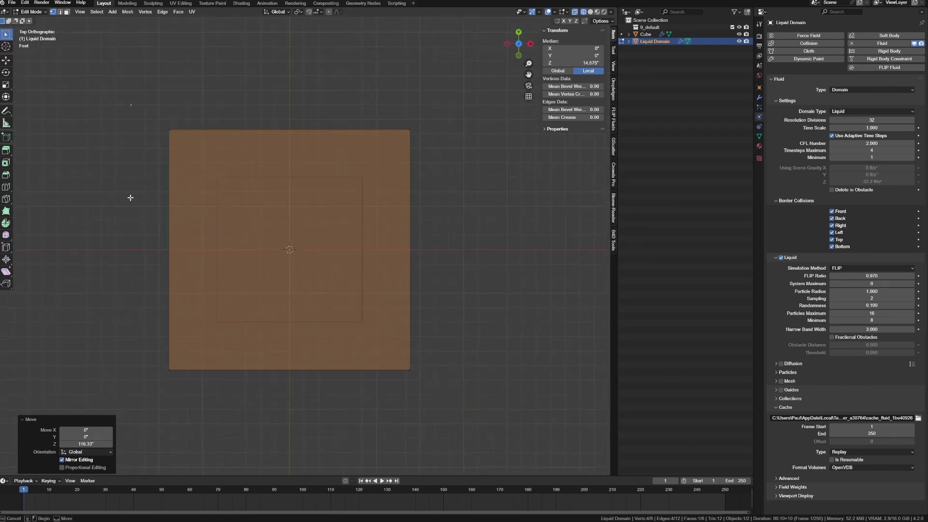
pyautogui.moveTo(131, 104); pyautogui.dragTo(477, 462)
pyautogui.press('s')
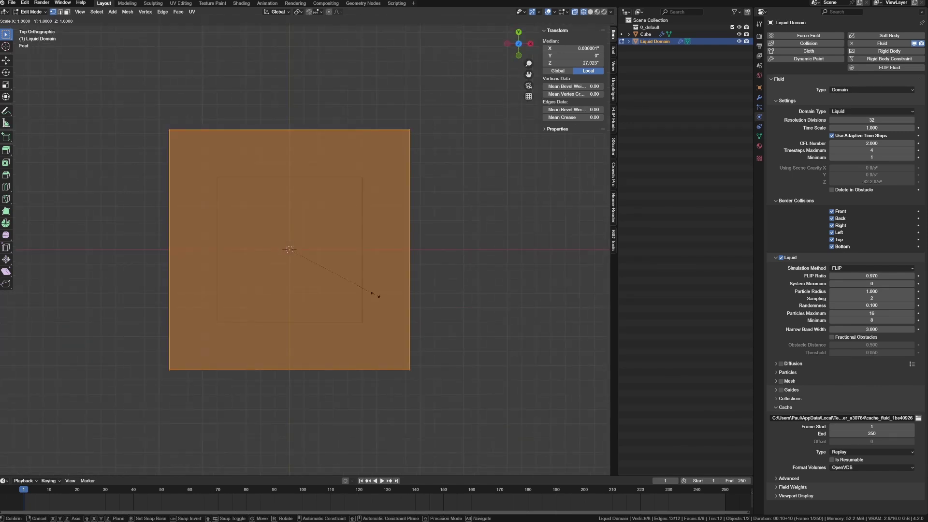
pyautogui.hotkey('shift', 'z')
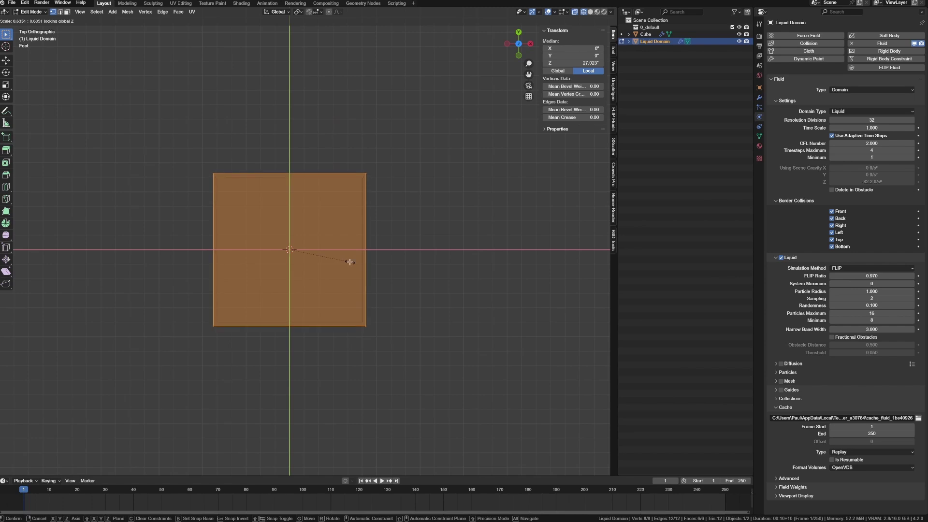
pyautogui.click(350, 262)
# In the left view, lower the domain's top vertices about 20.6 inches along Z, closer to the slab, and return to Object Mode.
pyautogui.moveTo(317, 332); pyautogui.dragTo(332, 281, button='middle')
pyautogui.press('`')
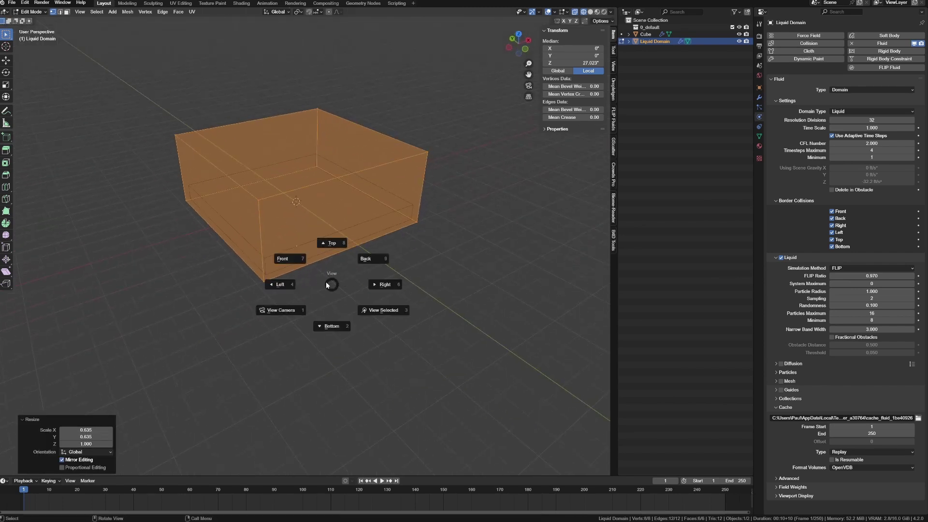
pyautogui.click(286, 284)
pyautogui.scroll(3, 246, 101)
pyautogui.keyDown('shift'); pyautogui.moveTo(245, 104); pyautogui.dragTo(243, 244, button='middle'); pyautogui.keyUp('shift')
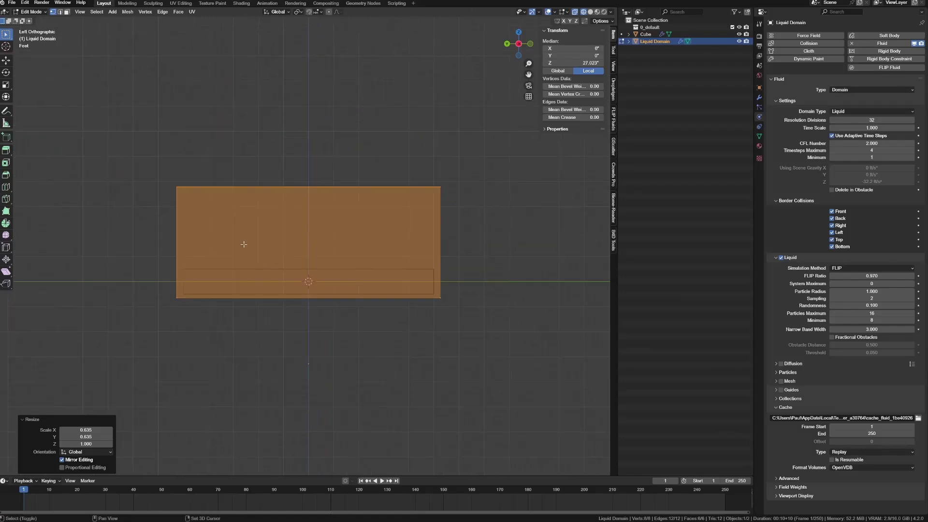
pyautogui.moveTo(99, 145); pyautogui.dragTo(535, 243)
pyautogui.press('g')
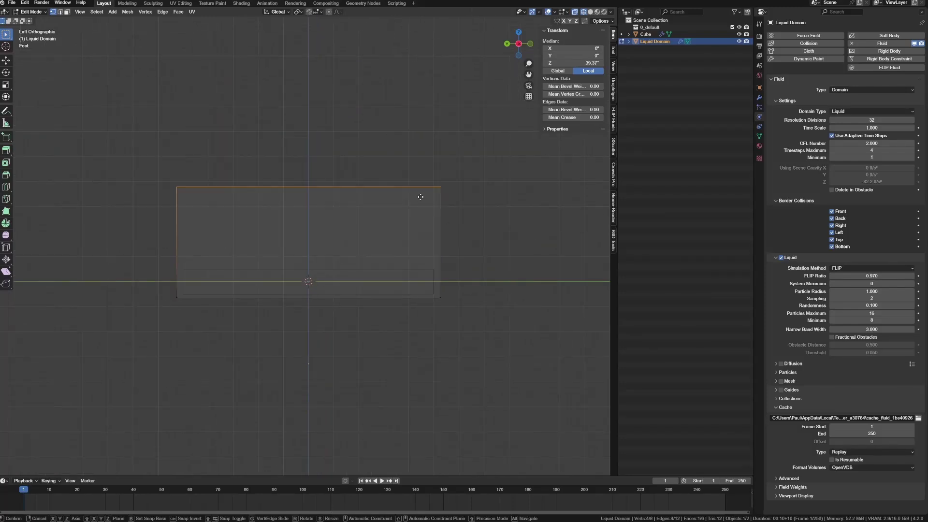
pyautogui.press('z')
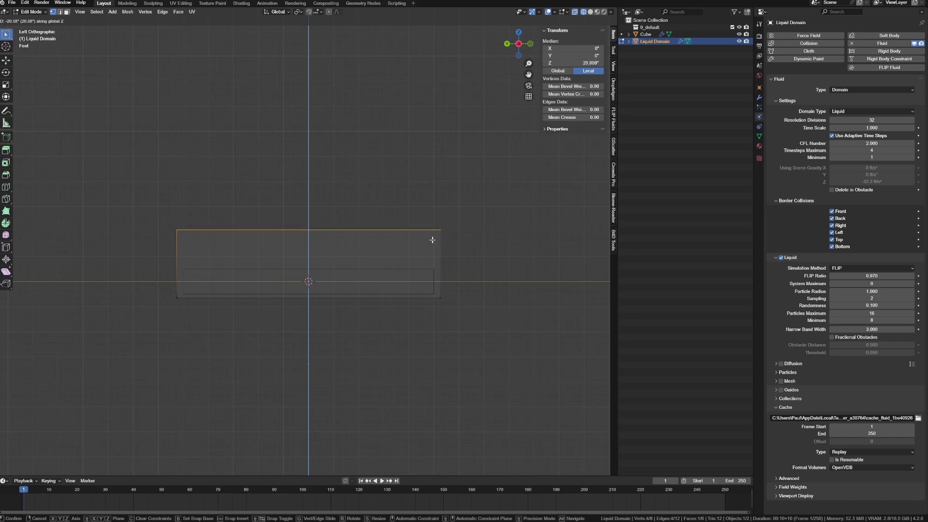
pyautogui.click(432, 240)
pyautogui.moveTo(396, 265); pyautogui.dragTo(359, 281, button='middle')
pyautogui.press('Tab')
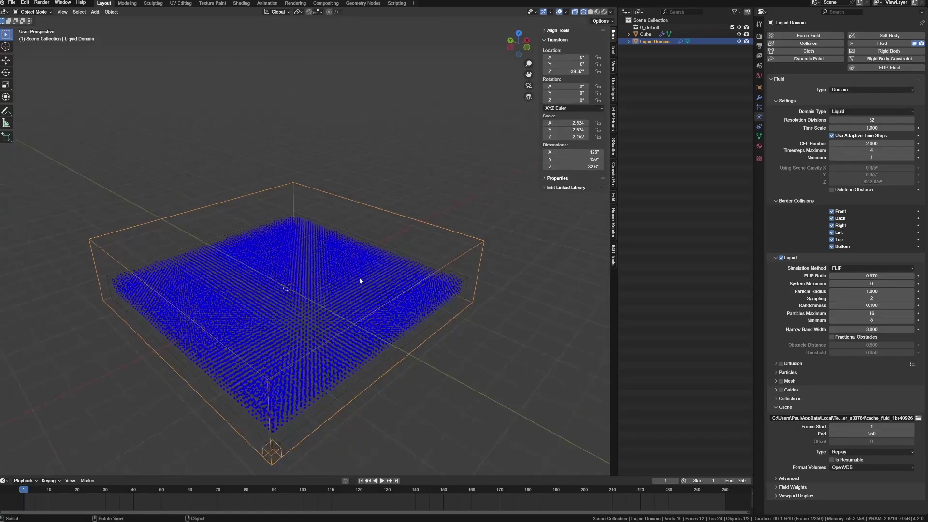
# Play the simulation in the resized domain twice to check the particles, ending back on frame 1.
pyautogui.press('shift')
pyautogui.press('space')
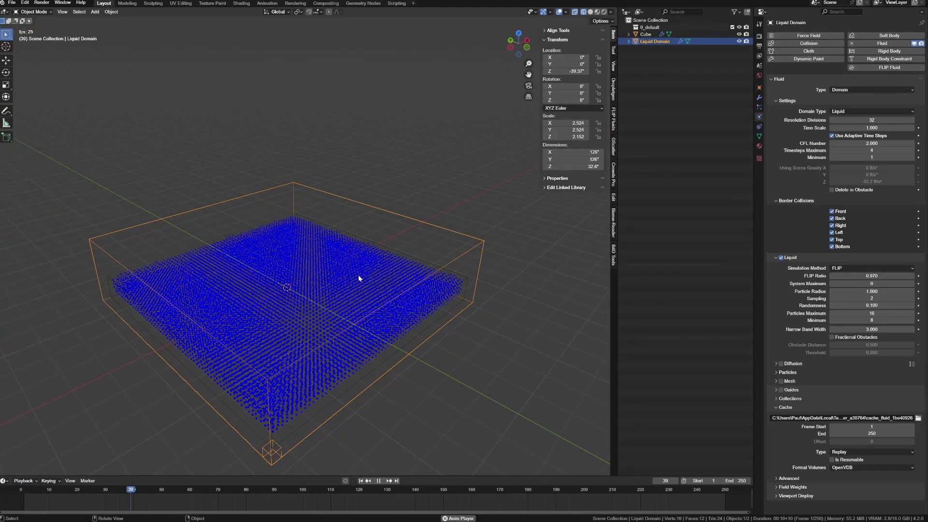
pyautogui.press('space')
pyautogui.moveTo(358, 277); pyautogui.dragTo(363, 297, button='middle')
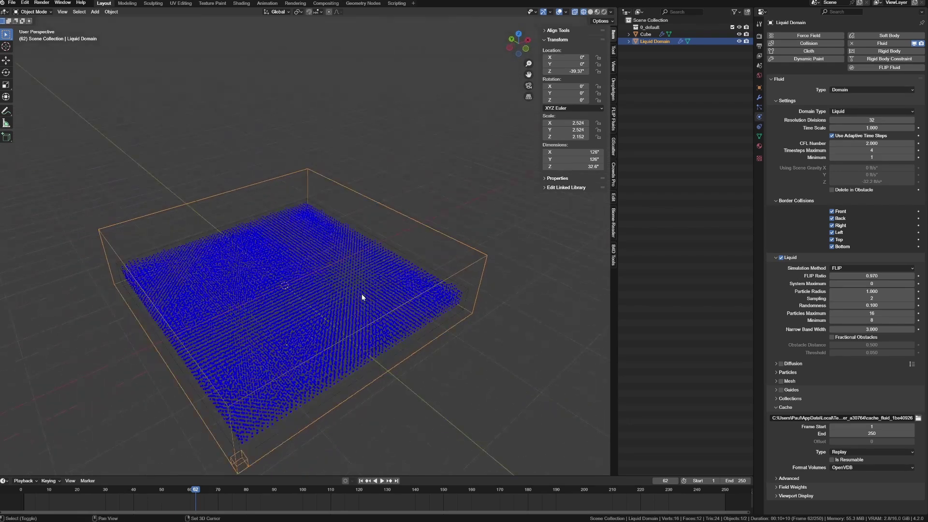
pyautogui.hotkey('shift', 'Left')
pyautogui.press('space')
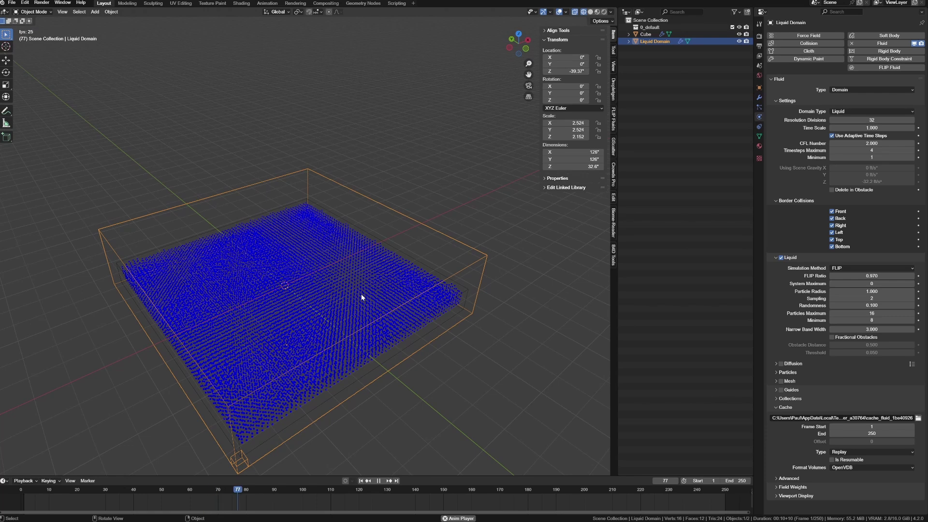
pyautogui.press('space')
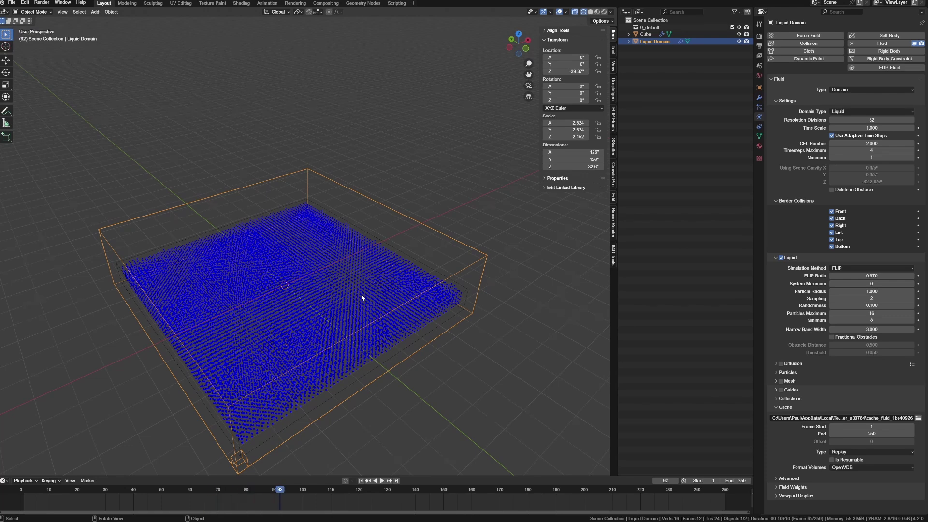
pyautogui.hotkey('shift', 'Left')
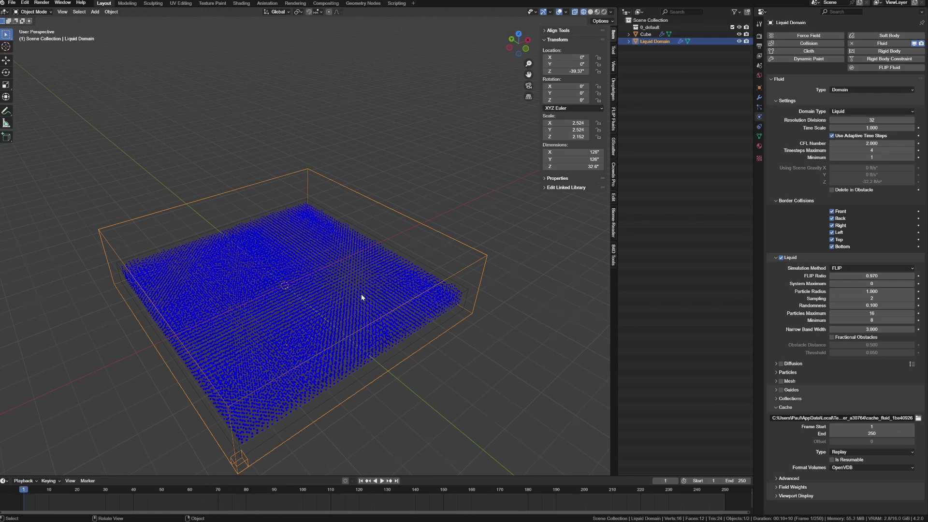
# Add a Turbulence force field at the world origin and play the simulation to about frame 96 to test it.
pyautogui.hotkey('shift', 'a')
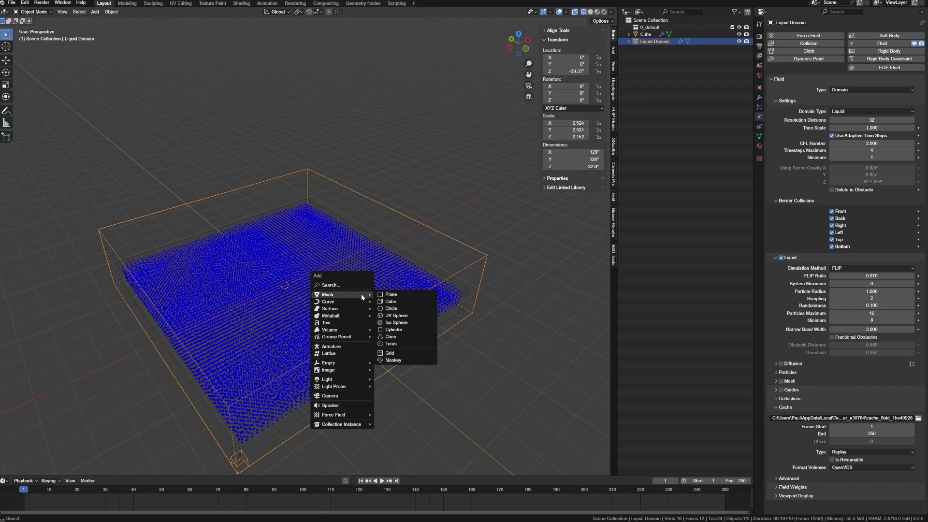
pyautogui.moveTo(348, 417)
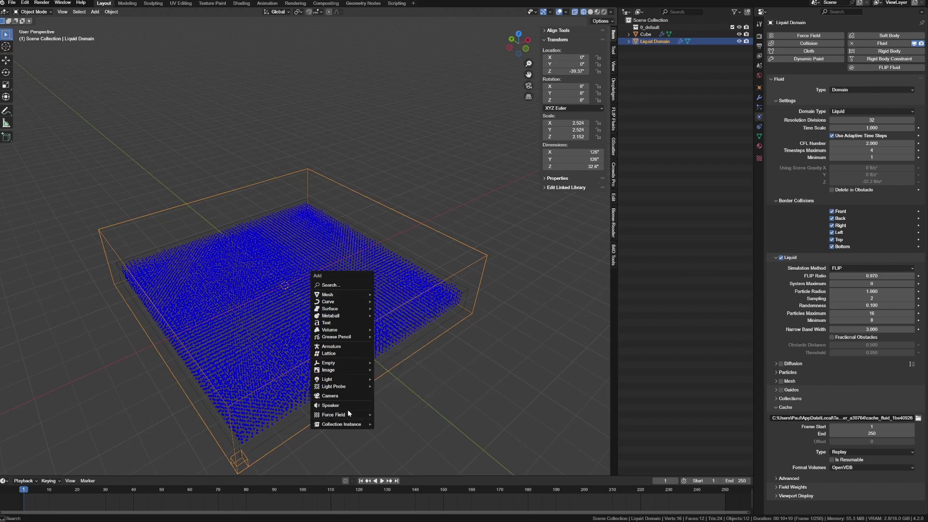
pyautogui.write('tur')
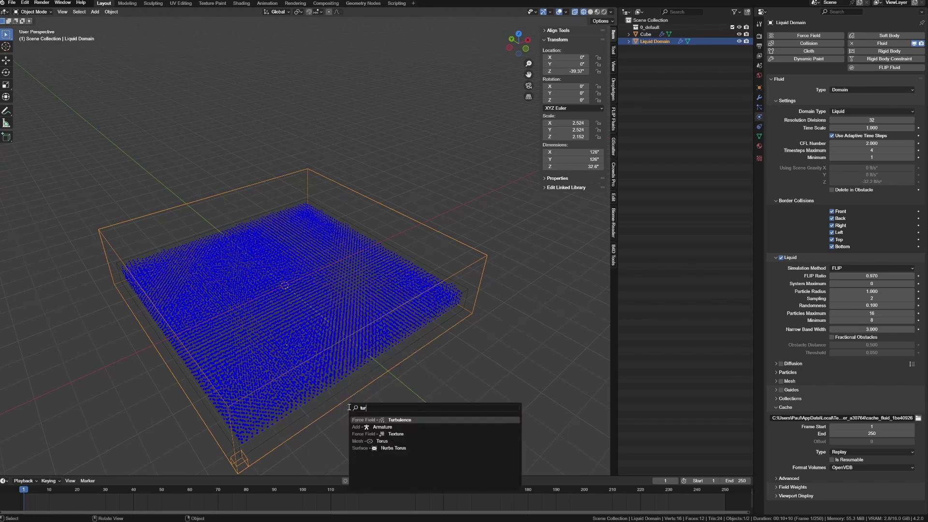
pyautogui.press('Return')
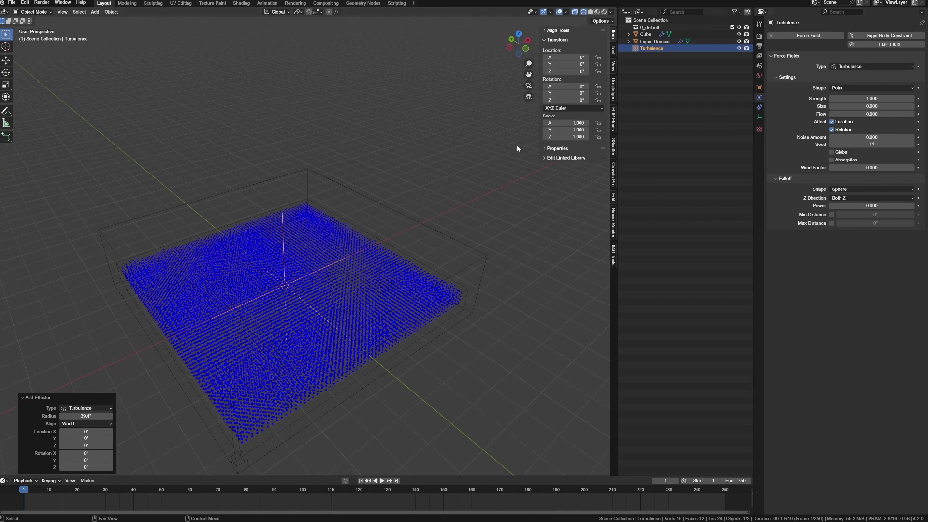
pyautogui.moveTo(353, 251); pyautogui.dragTo(365, 257, button='middle')
pyautogui.press('space')
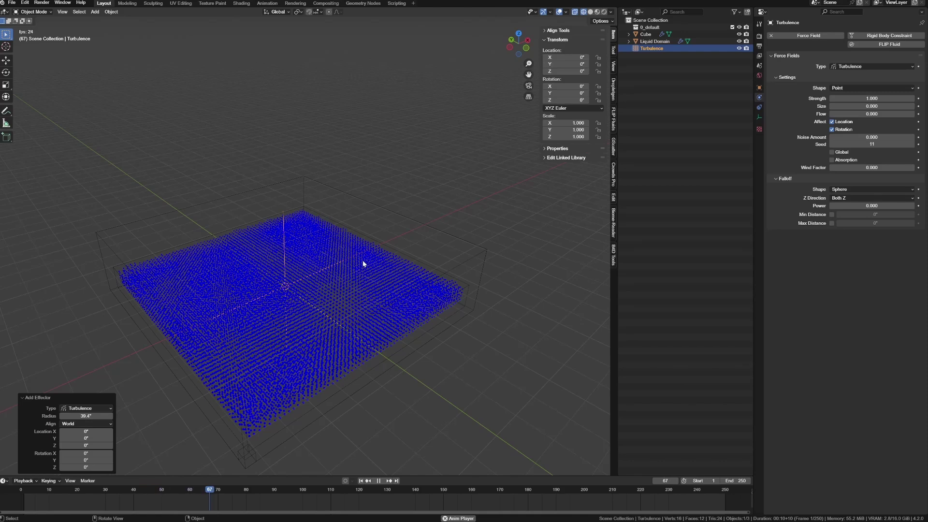
pyautogui.press('space')
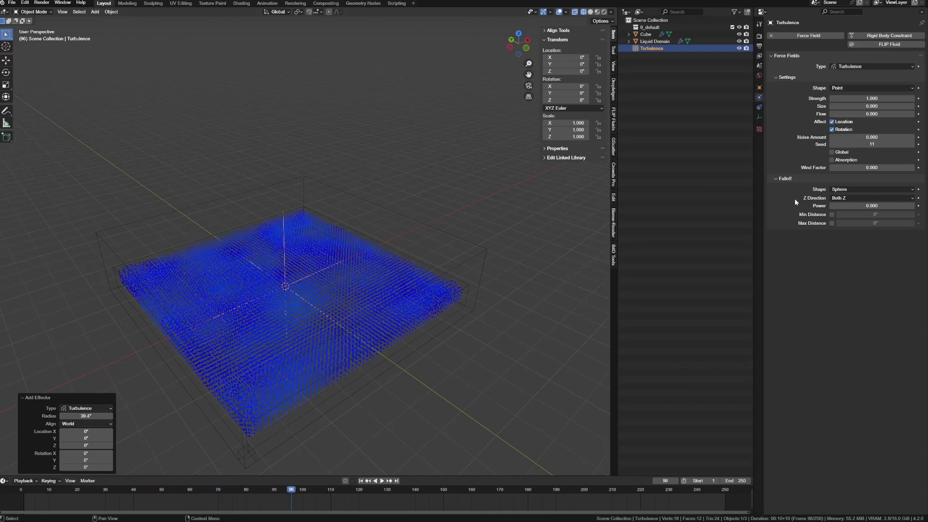
# Try a turbulence strength of 8, play the simulation briefly, and return to frame 1.
pyautogui.click(873, 99)
pyautogui.write('8')
pyautogui.press('Return')
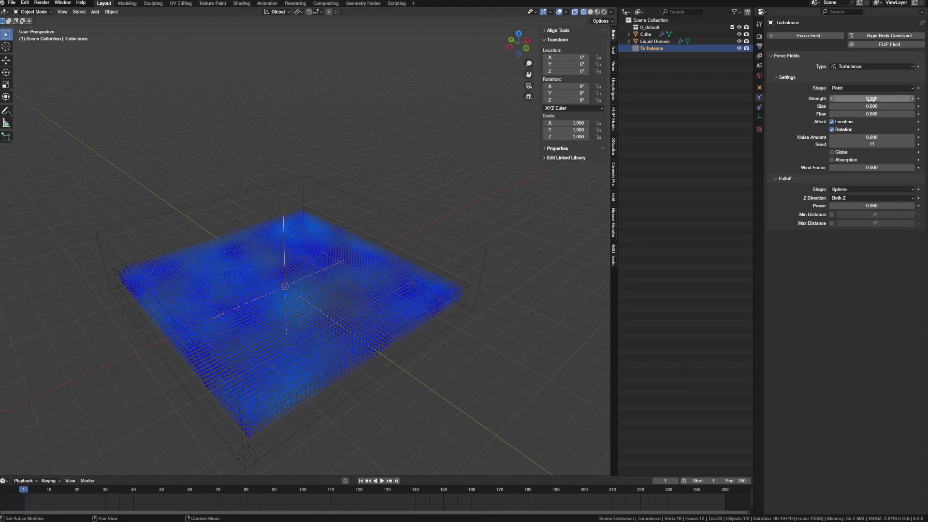
pyautogui.press('space')
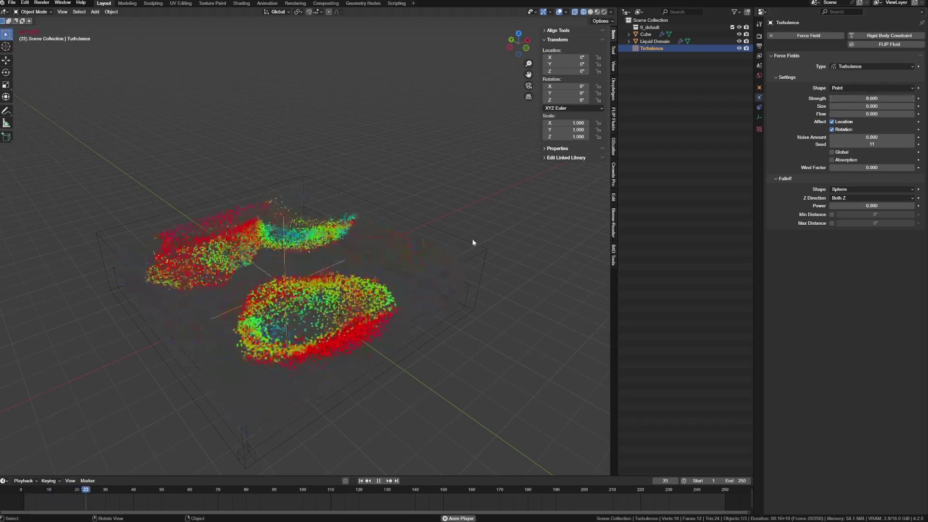
pyautogui.press('space')
pyautogui.hotkey('shift', 'Left')
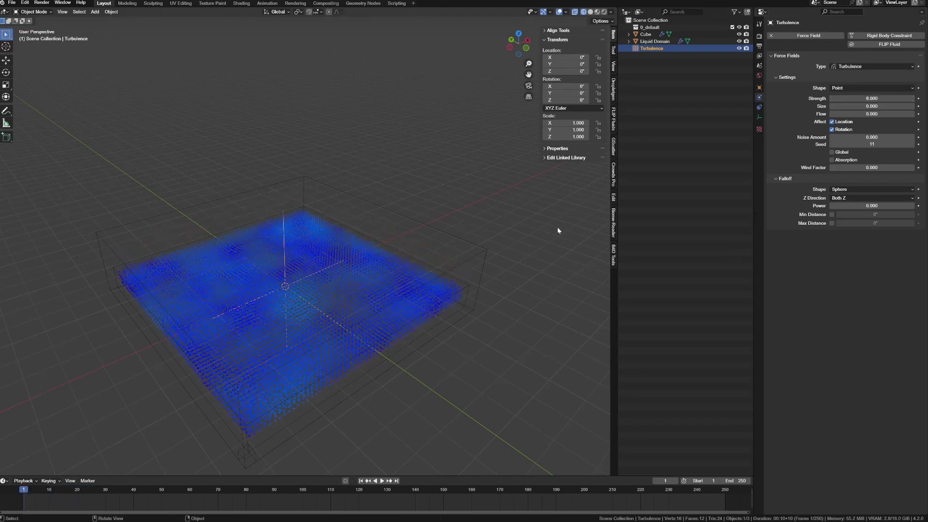
# Try a turbulence strength of 2 and preview the particle motion from the first frame.
pyautogui.click(846, 99)
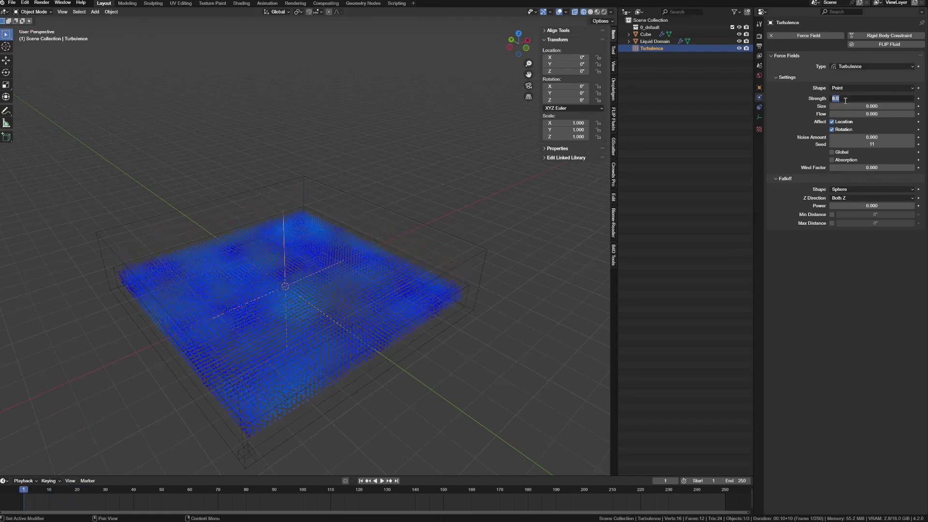
pyautogui.write('2')
pyautogui.press('Return')
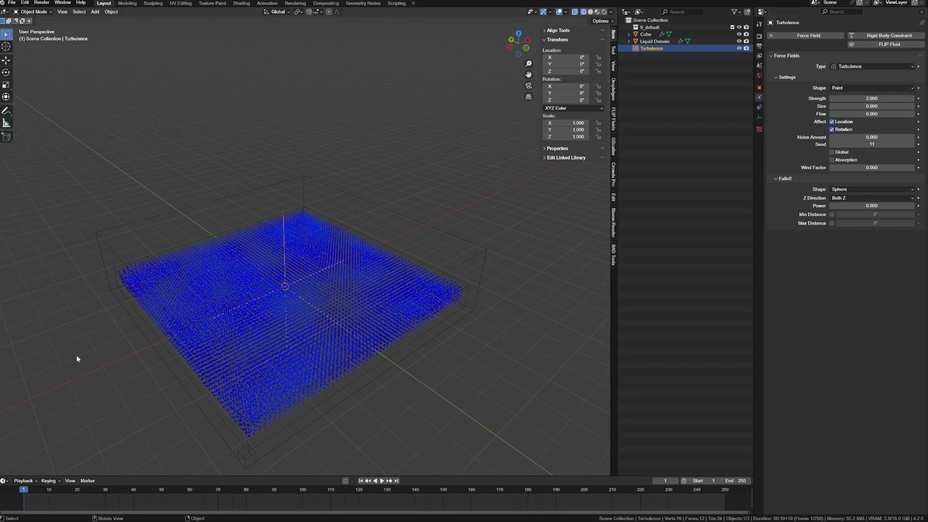
pyautogui.press('space')
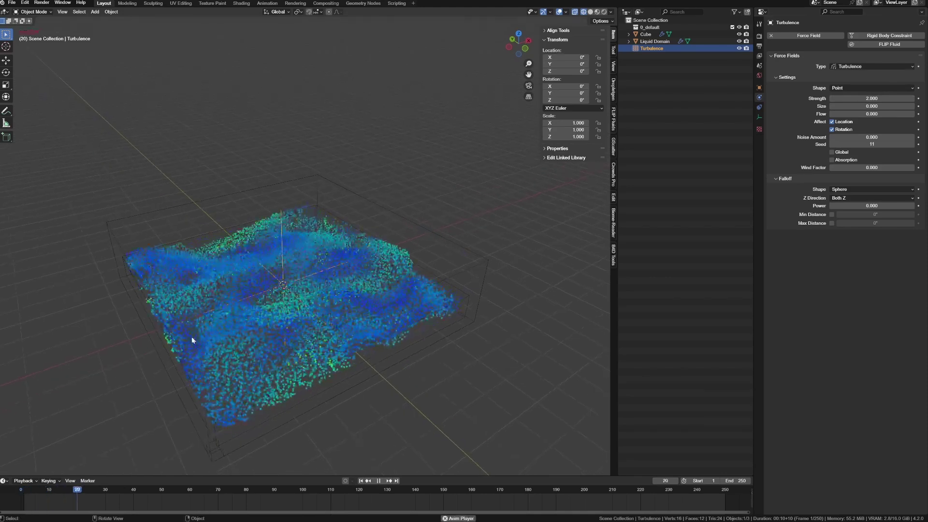
pyautogui.press('Escape')
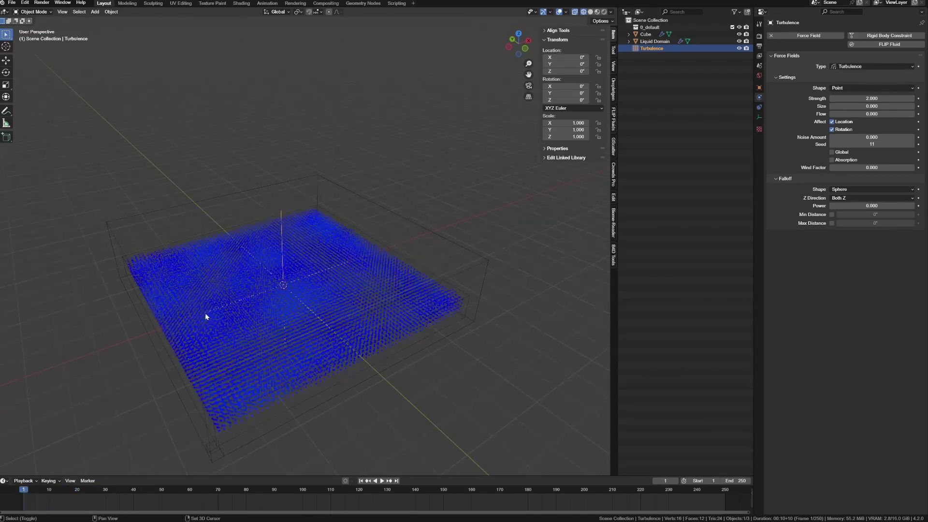
# Try a turbulence strength of 1 and play the simulation to about frame 61.
pyautogui.click(845, 98)
pyautogui.write('1')
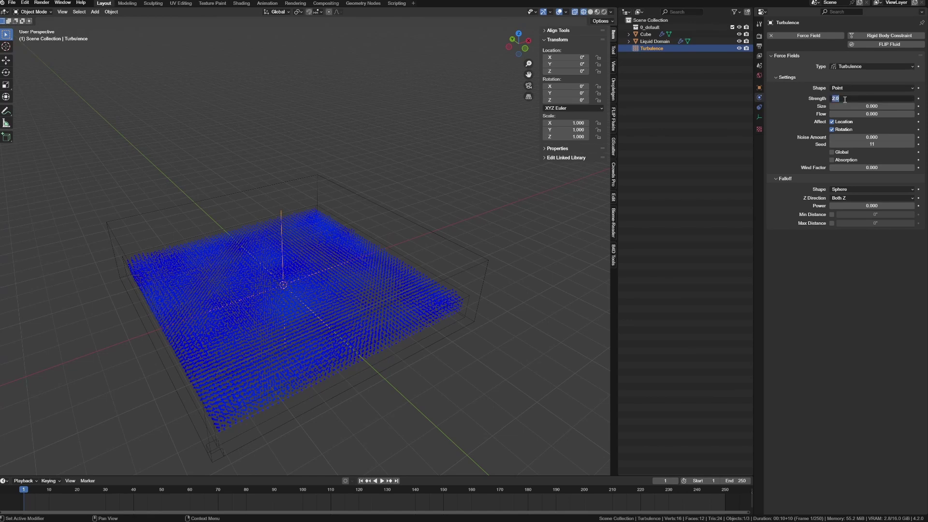
pyautogui.press('Return')
pyautogui.press('space')
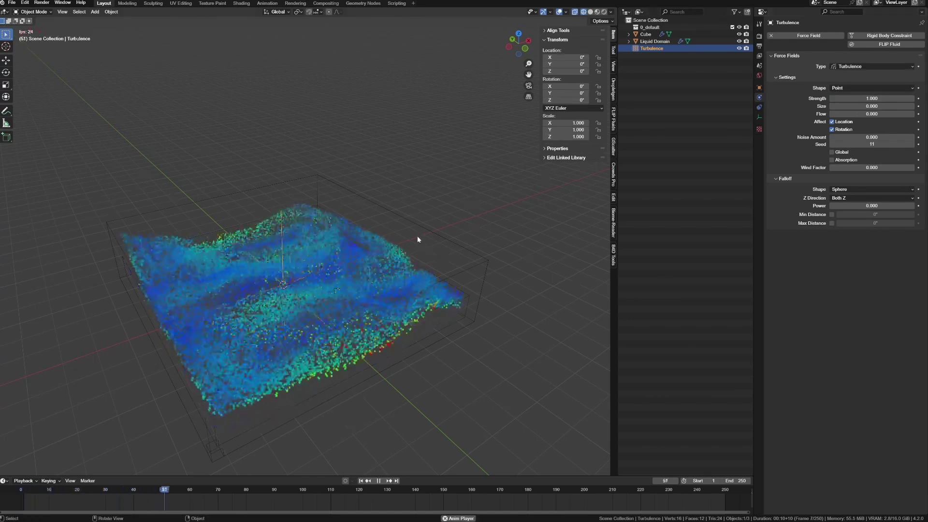
pyautogui.press('space')
# Set the turbulence strength to 0.5 and replay the simulation from frame 1 to about frame 70.
pyautogui.click(877, 98)
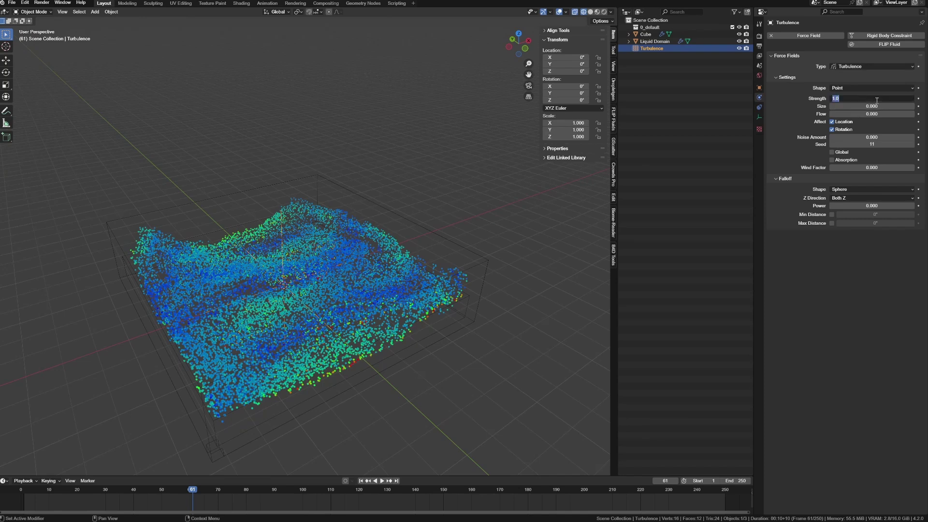
pyautogui.write('0.5')
pyautogui.press('Return')
pyautogui.hotkey('shift', 'Left')
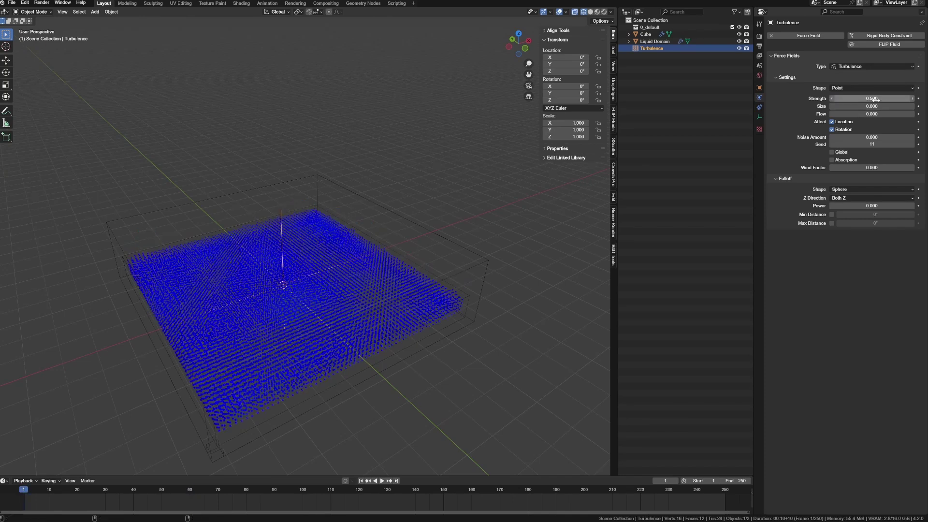
pyautogui.press('space')
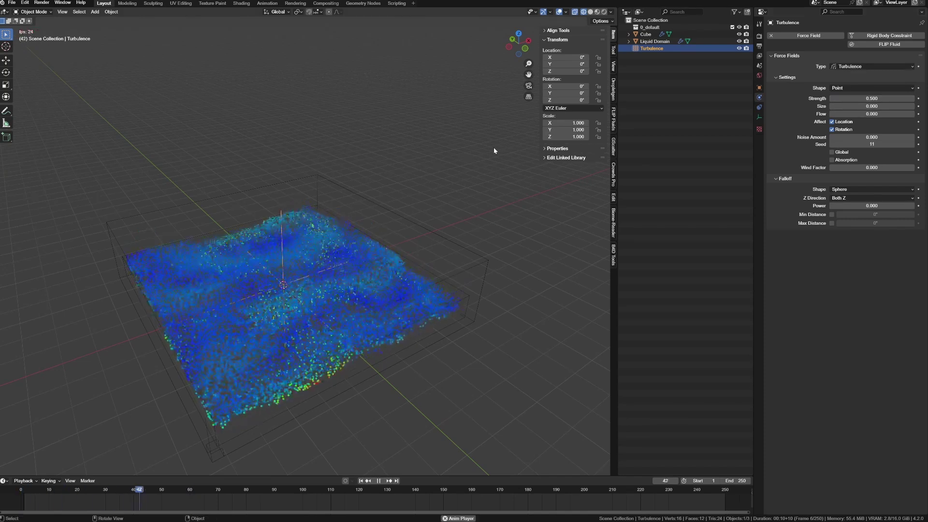
pyautogui.press('space')
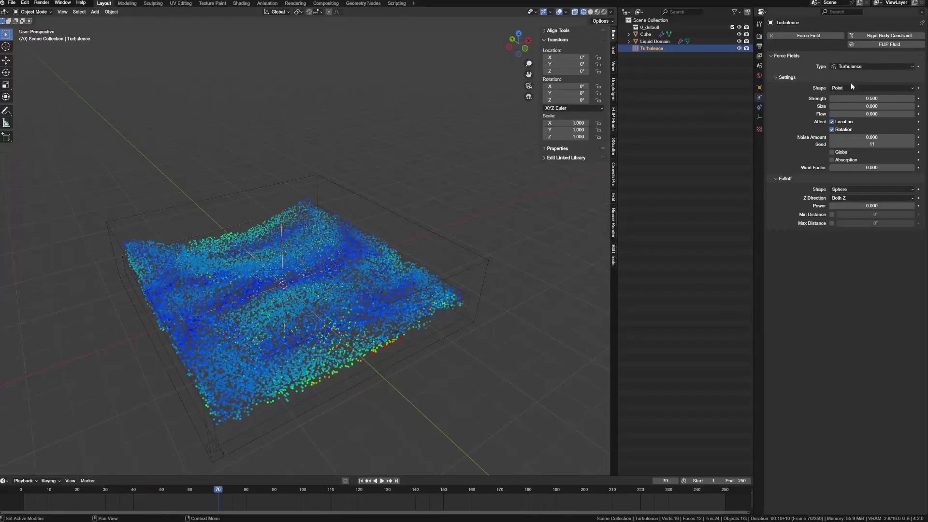
# Set the turbulence size to 0.5 and replay the simulation from frame 1 to about frame 51.
pyautogui.doubleClick(863, 103)
pyautogui.write('0.5')
pyautogui.press('Return')
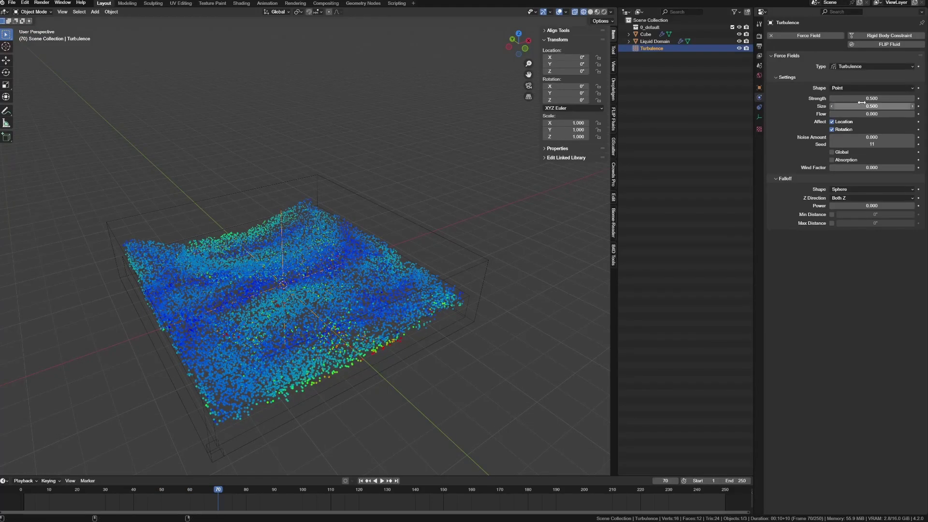
pyautogui.hotkey('shift', 'Left')
pyautogui.press('space')
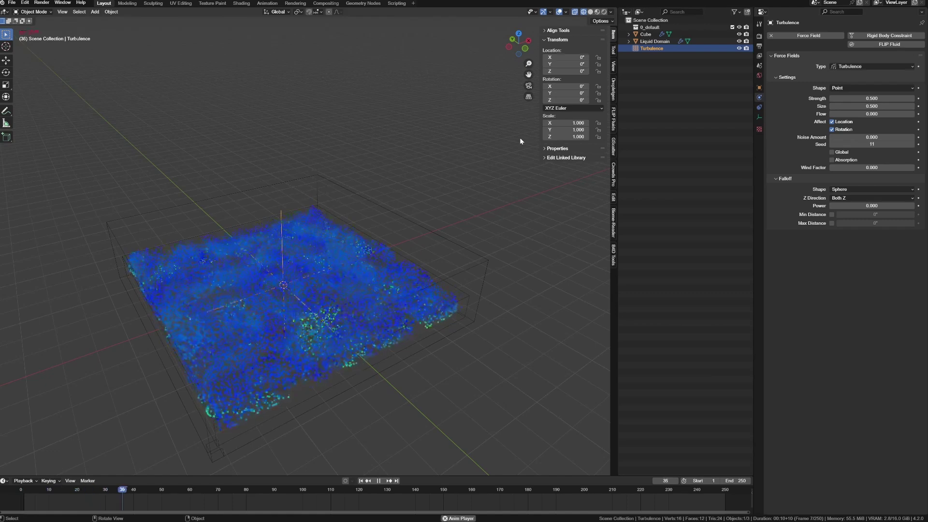
pyautogui.moveTo(309, 305); pyautogui.dragTo(274, 356, button='middle')
pyautogui.press('space')
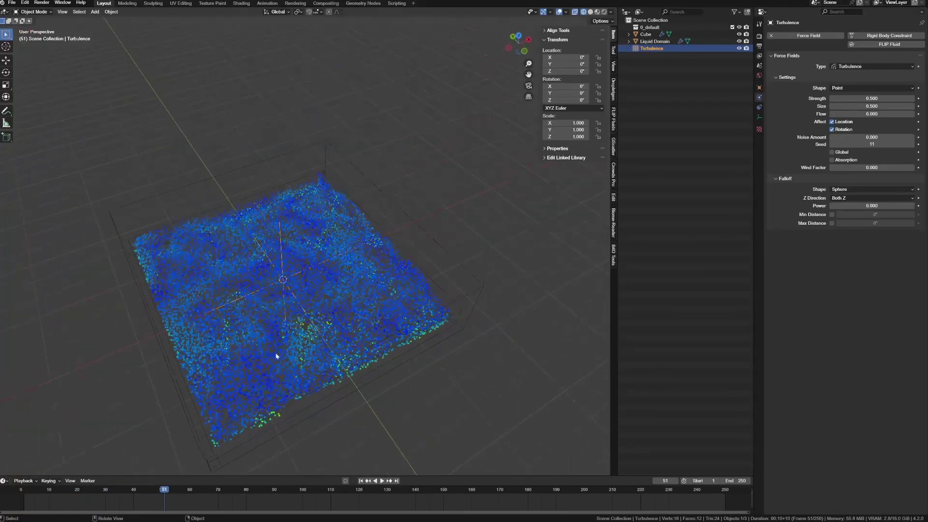
# Replay the turbulent particles from frame 1 to about frame 97 and examine the surface motion.
pyautogui.hotkey('shift', 'Left')
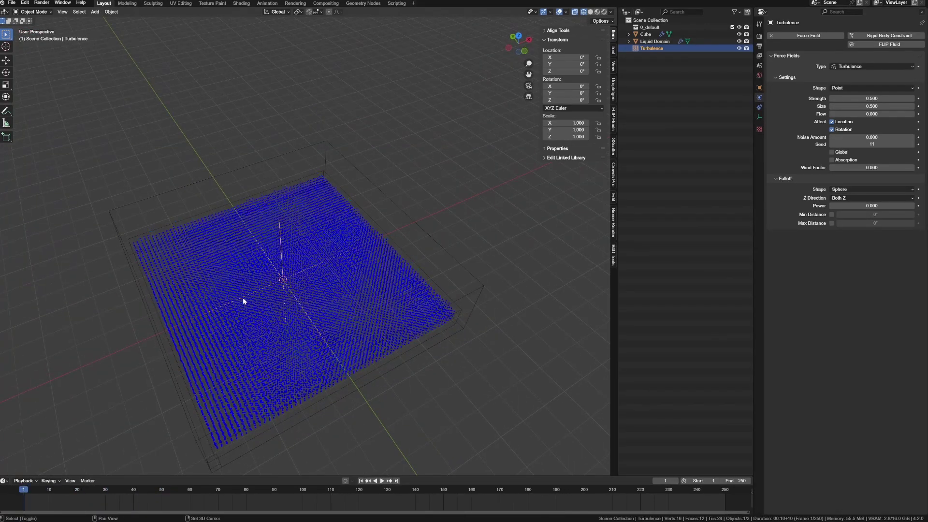
pyautogui.press('space')
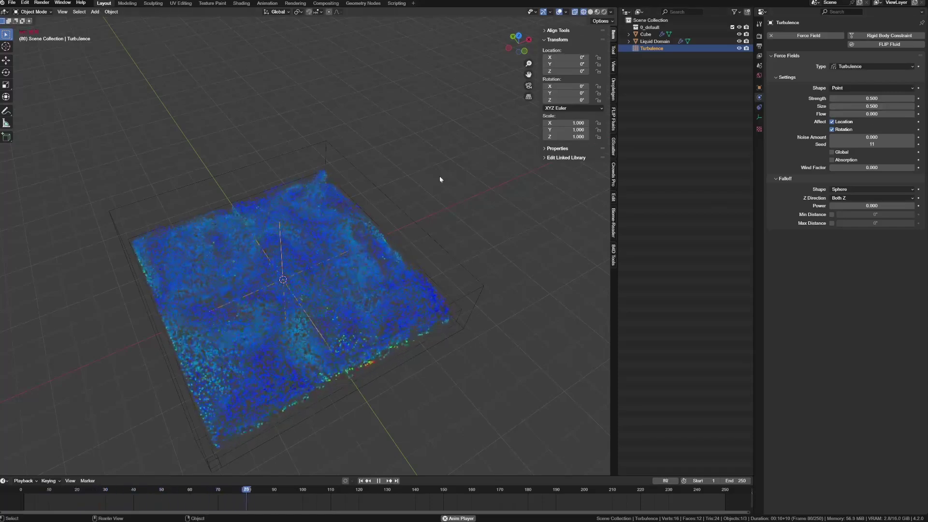
pyautogui.moveTo(440, 178); pyautogui.dragTo(450, 169, button='middle')
pyautogui.press('space')
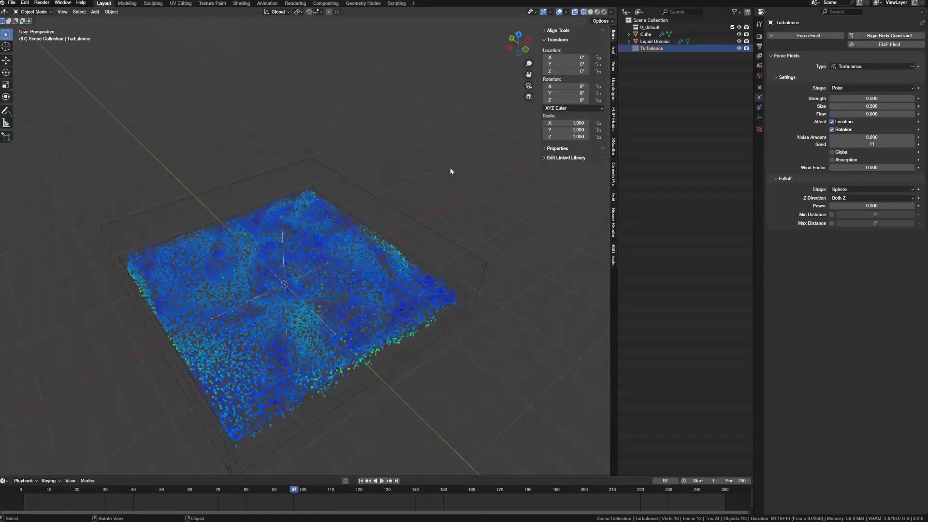
# Set the turbulence strength to 0.25 and replay the simulation from frame 1 to about frame 95.
pyautogui.click(844, 99)
pyautogui.write('0.25')
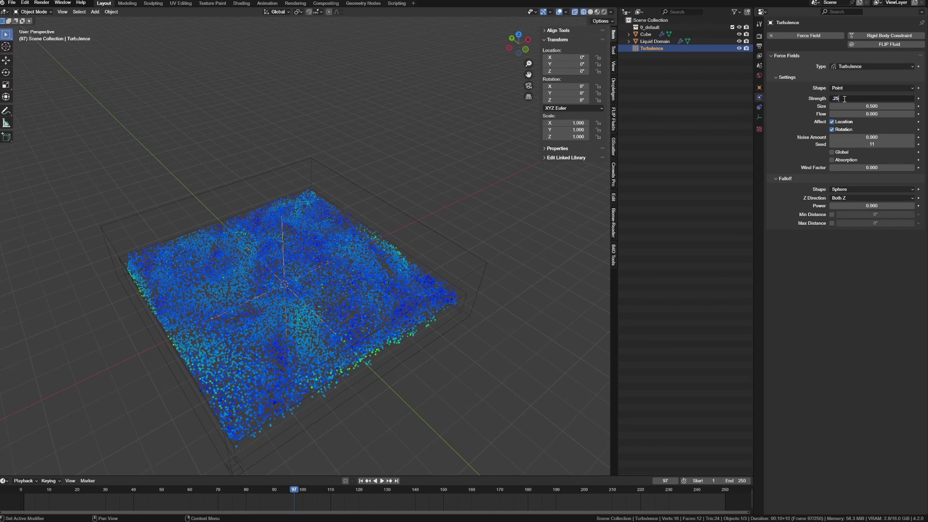
pyautogui.press('Return')
pyautogui.hotkey('shift', 'Left')
pyautogui.press('space')
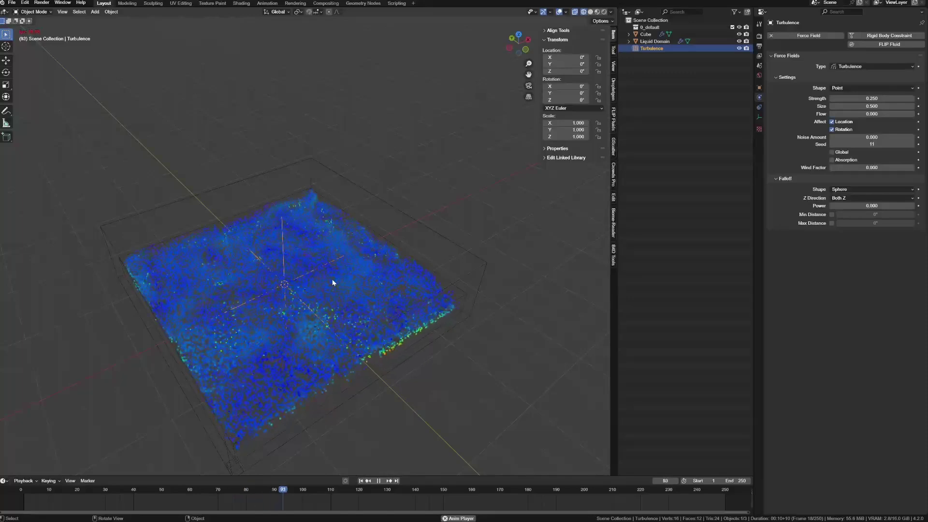
pyautogui.press('space')
# View the particles from directly above, set the Liquid Domain's particle sampling to 5 and return to frame 1.
pyautogui.press('`')
pyautogui.click(333, 259)
pyautogui.scroll(2, 306, 251)
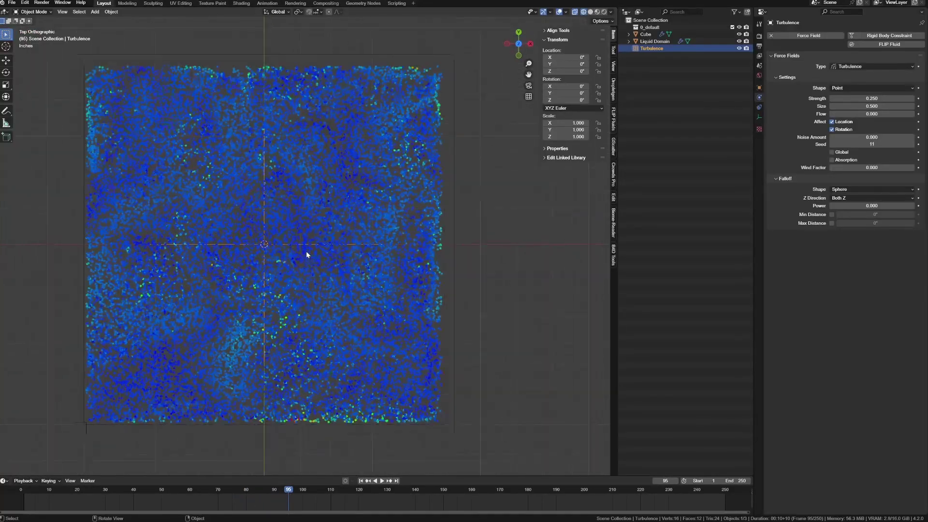
pyautogui.keyDown('shift'); pyautogui.moveTo(265, 237); pyautogui.dragTo(324, 242, button='middle'); pyautogui.keyUp('shift')
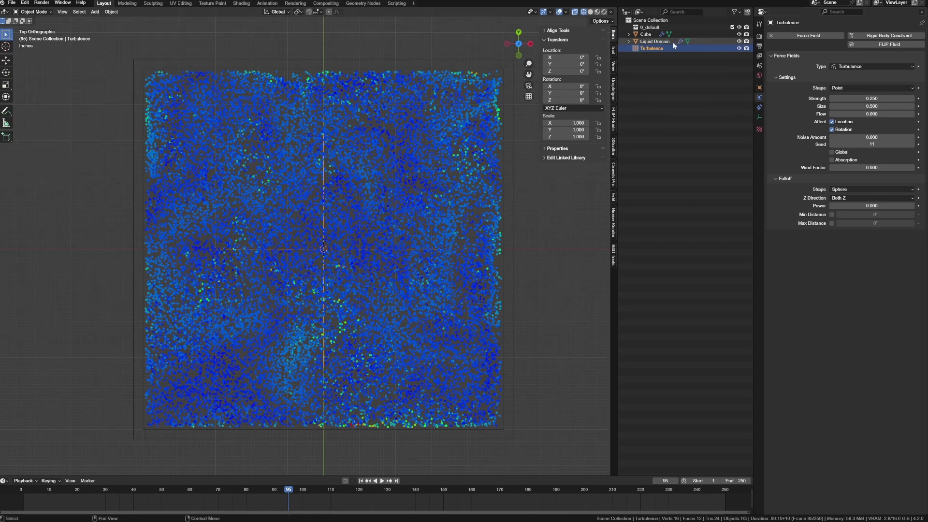
pyautogui.click(655, 42)
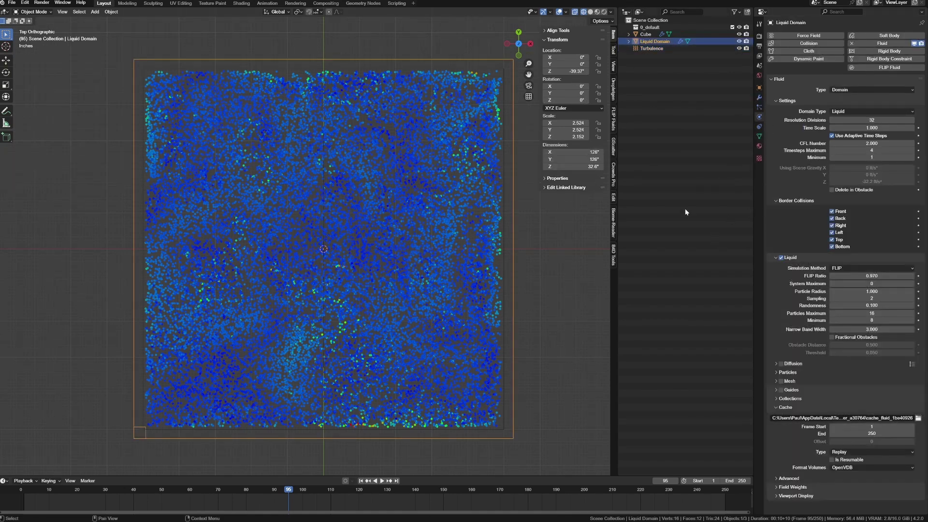
pyautogui.click(646, 34)
pyautogui.click(648, 42)
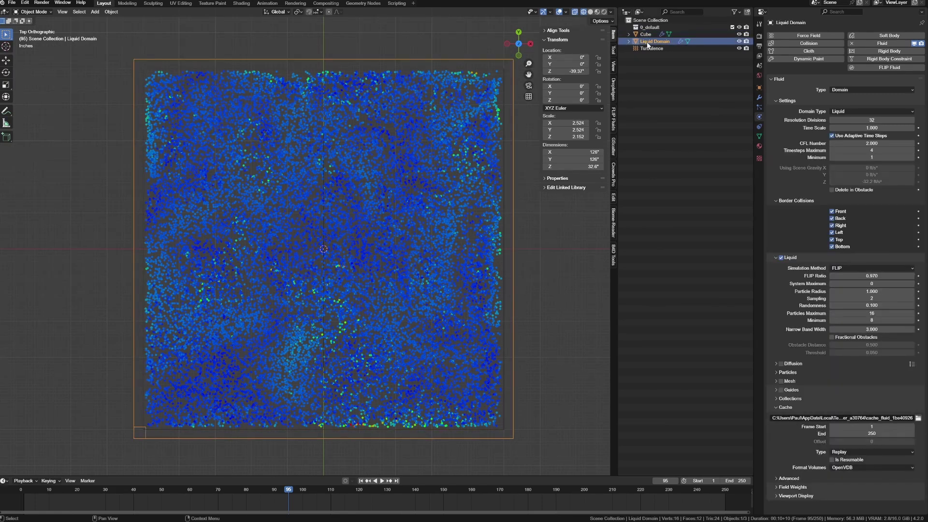
pyautogui.click(856, 297)
pyautogui.write('16')
pyautogui.press('Return')
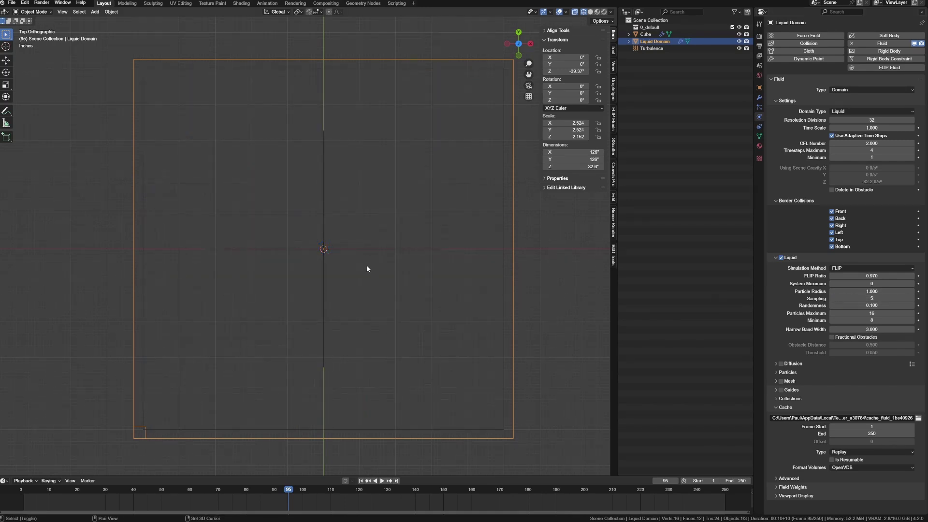
pyautogui.hotkey('shift', 'Left')
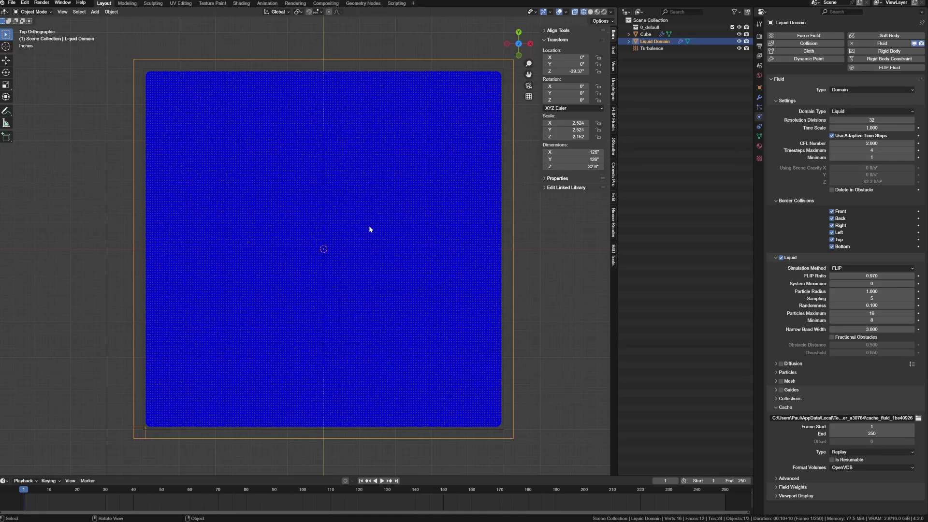
# Try a particle radius of 0.2 on the liquid domain and play the simulation to about frame 24.
pyautogui.click(852, 292)
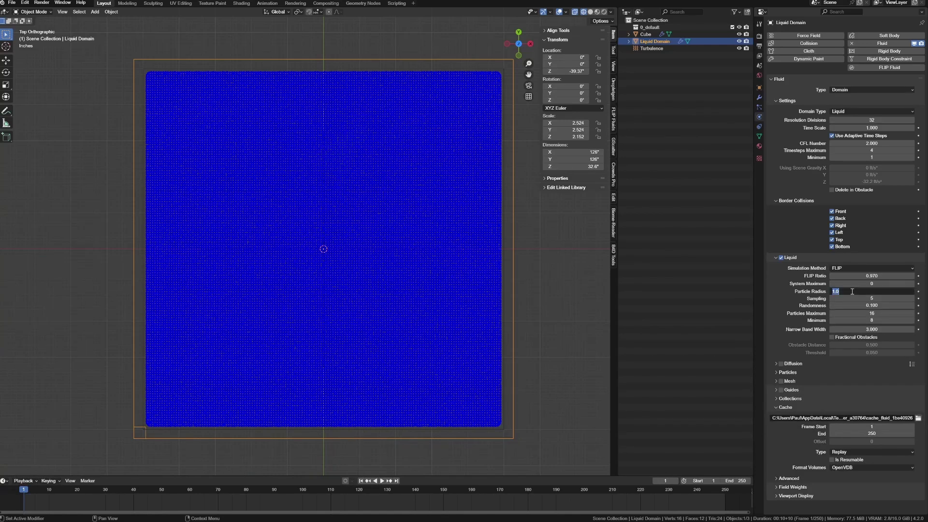
pyautogui.write('0.2')
pyautogui.press('Return')
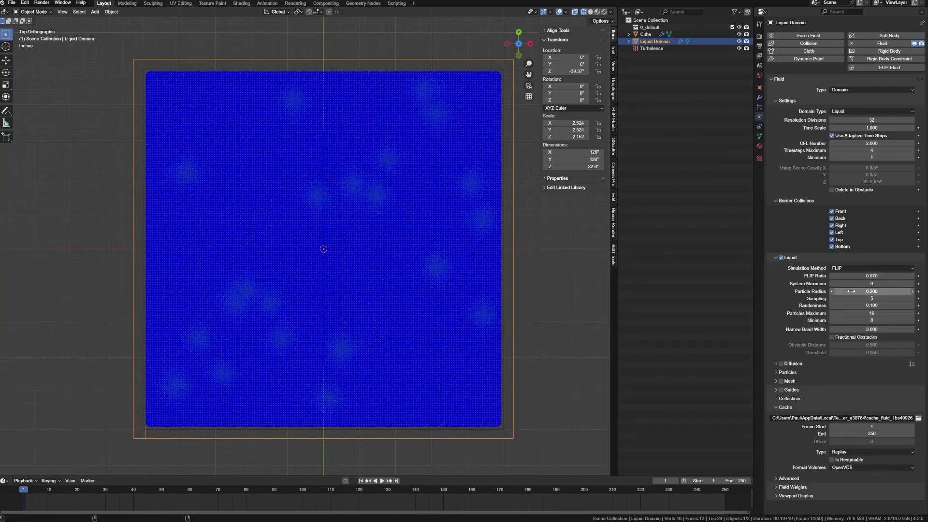
pyautogui.press('space')
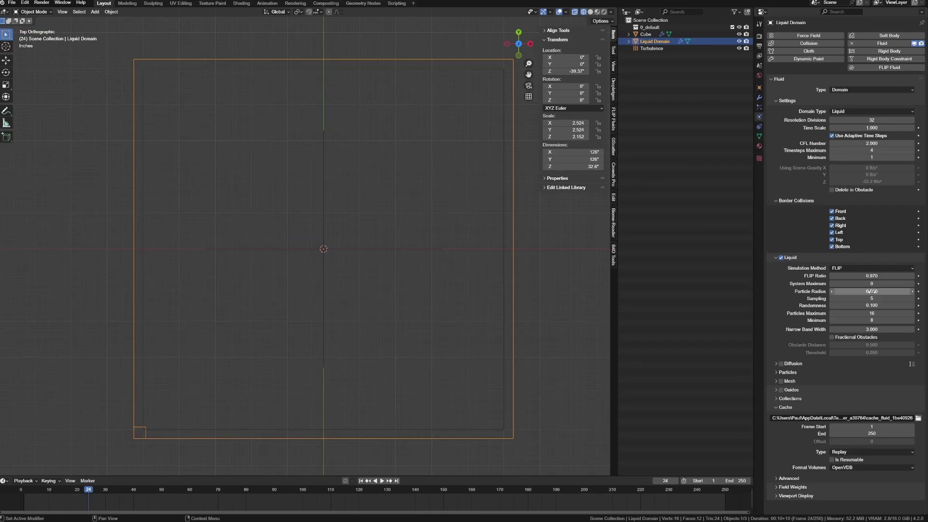
# Set the particle radius to 0.5 and play the simulation to about frame 108 with the domain deselected.
pyautogui.press('space')
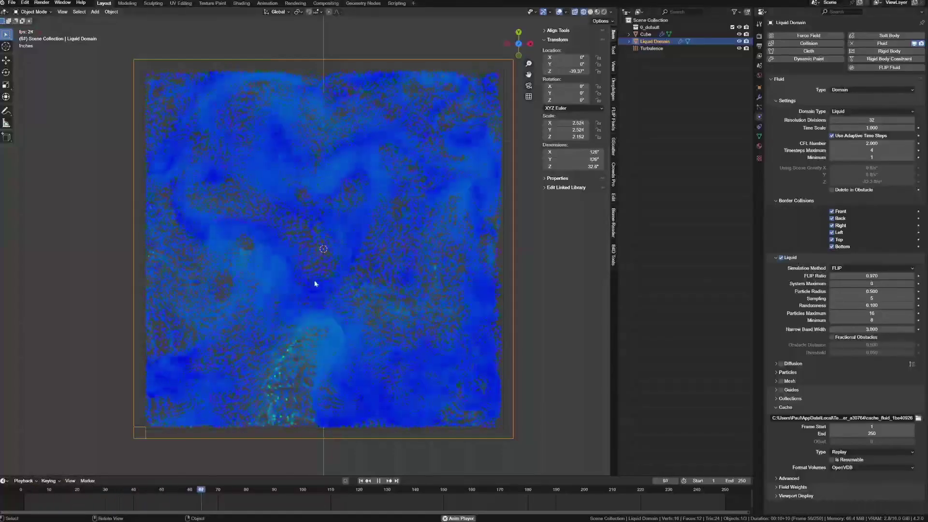
pyautogui.click(60, 220)
pyautogui.press('space')
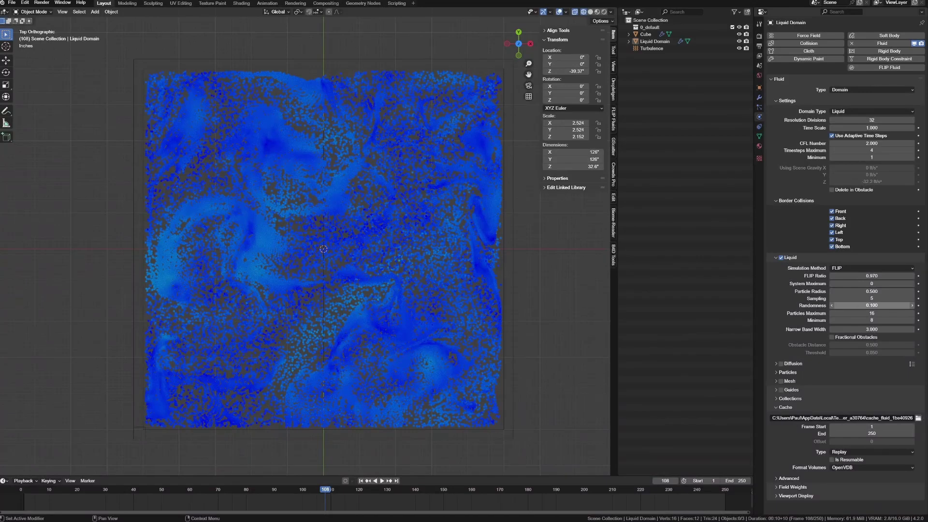
# Compare particle randomness values of 1 and 0 at frame 1, and set the randomness to 1.
pyautogui.click(858, 306)
pyautogui.write('1')
pyautogui.press('Return')
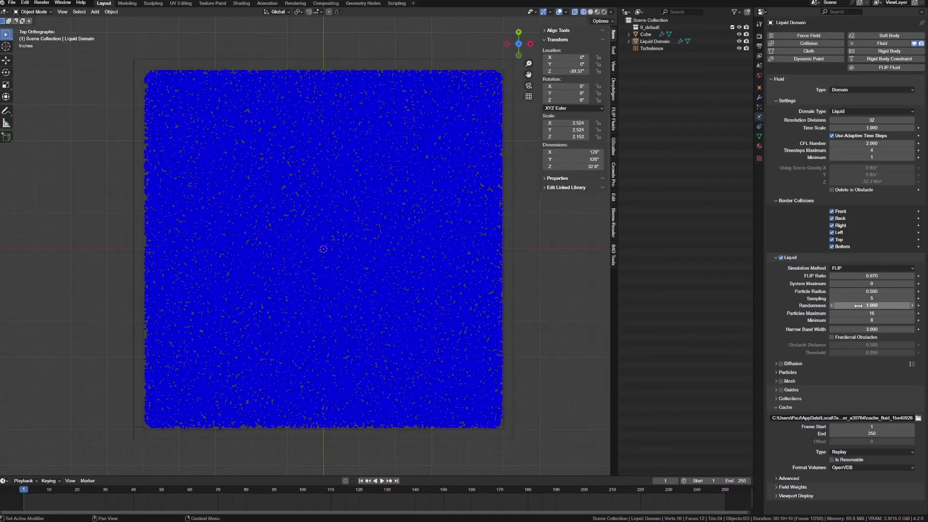
pyautogui.click(864, 306)
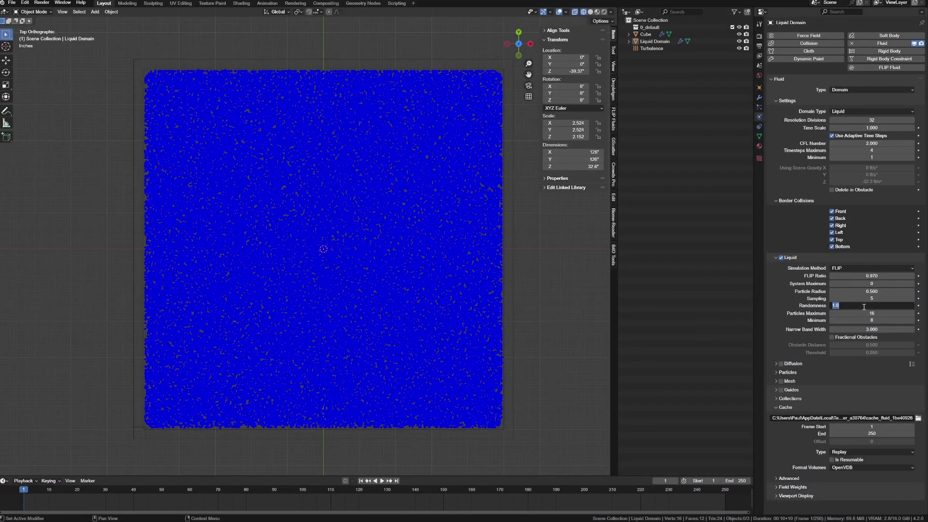
pyautogui.press('Return')
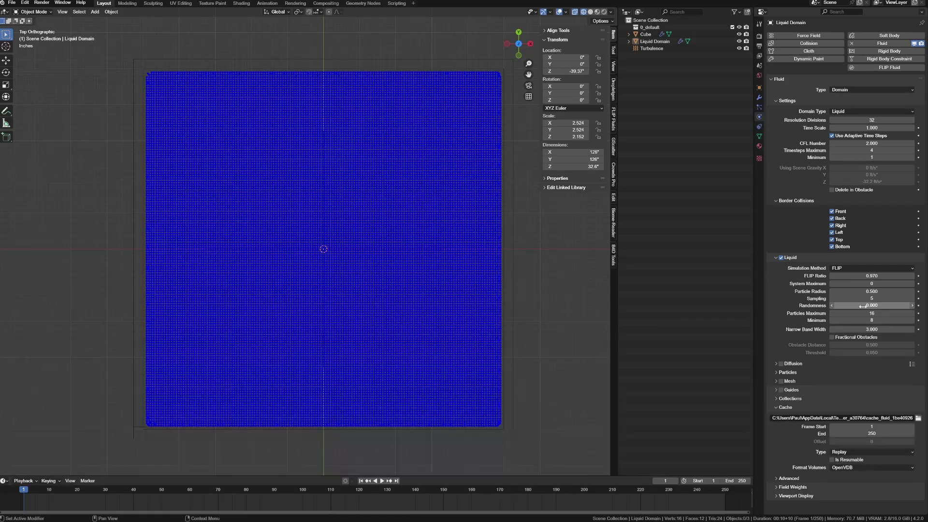
pyautogui.click(863, 306)
pyautogui.press('Return')
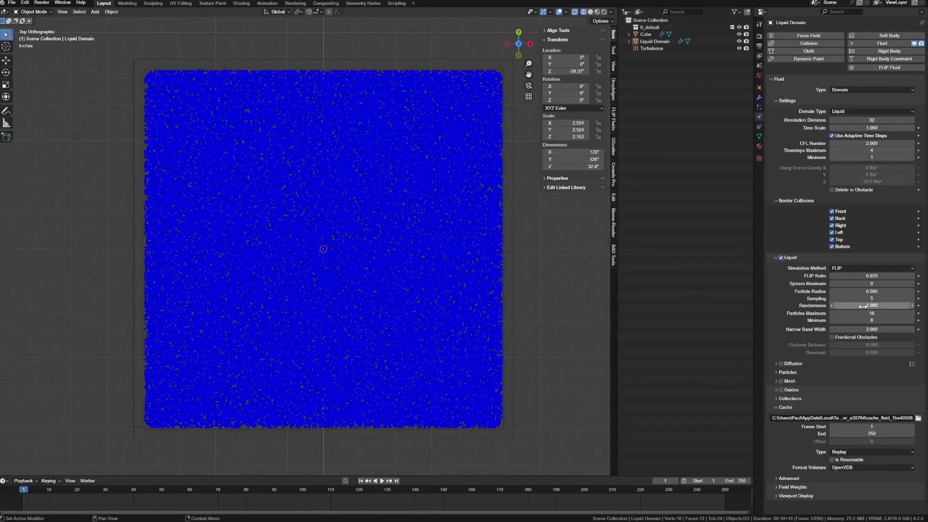
# Set the particles maximum to 32 and minimum to 16, test the playback and return to frame 1.
pyautogui.click(865, 313)
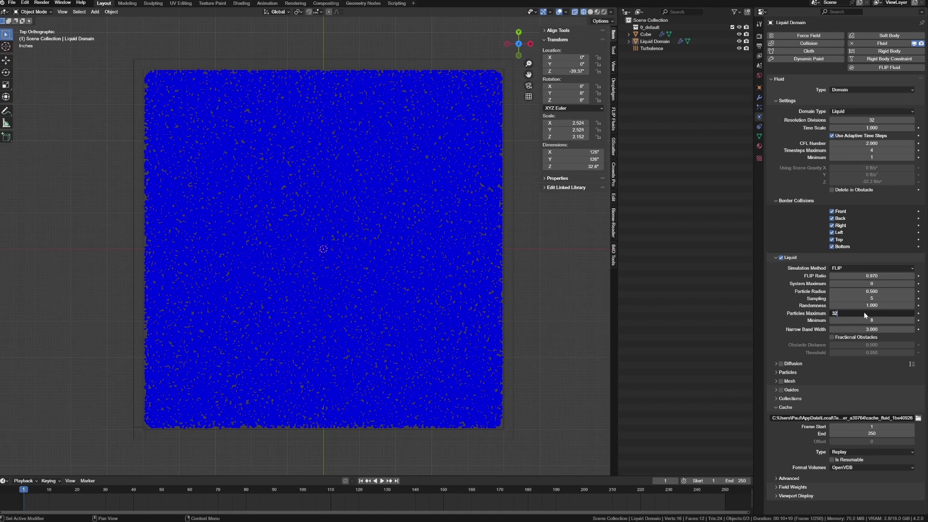
pyautogui.press('Return')
pyautogui.click(861, 320)
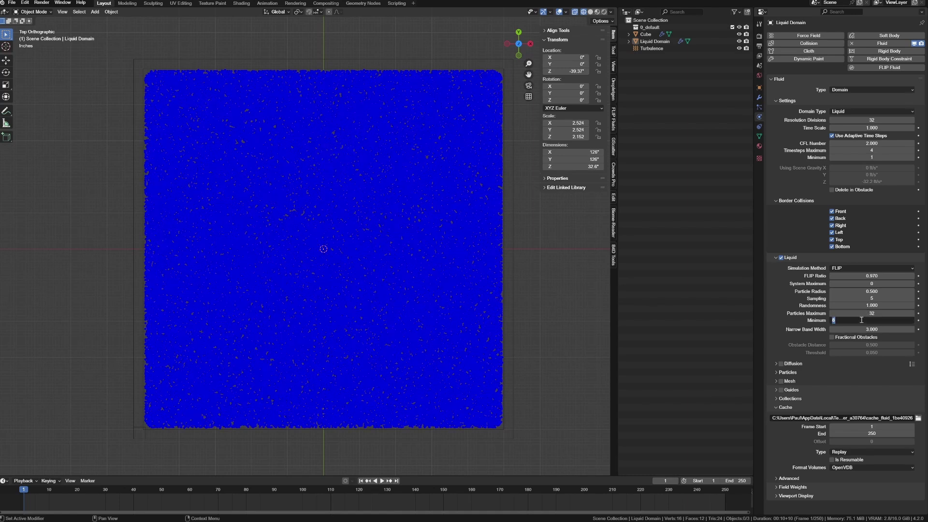
pyautogui.press('Return')
pyautogui.press('space')
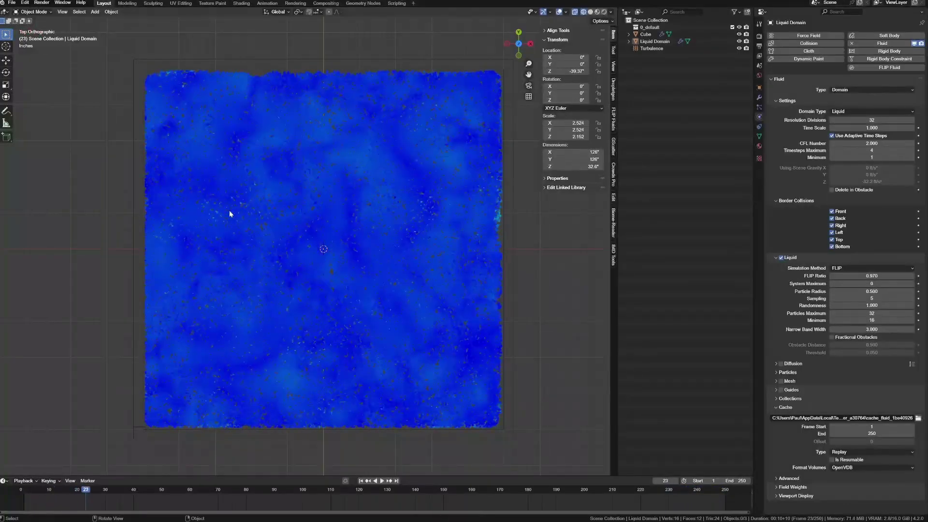
pyautogui.press('space')
pyautogui.hotkey('shift', 'Left')
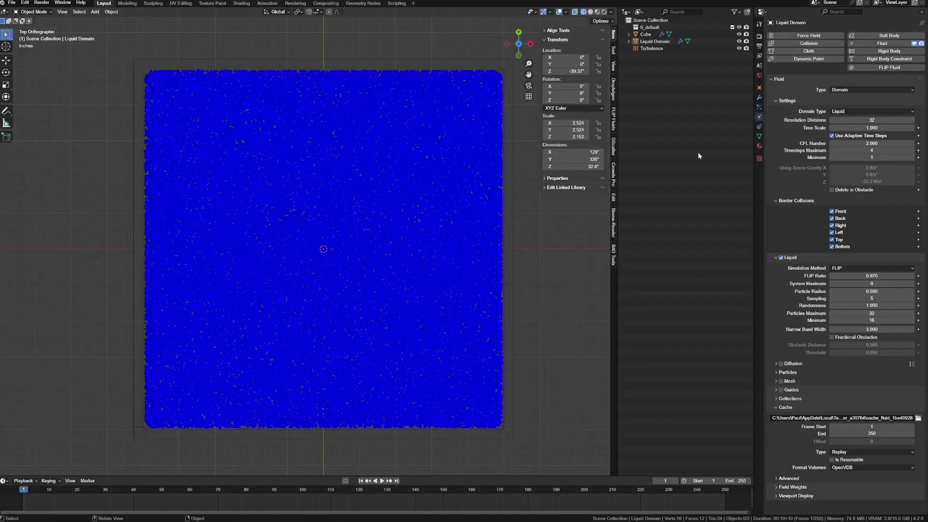
pyautogui.click(852, 297)
pyautogui.press('Return')
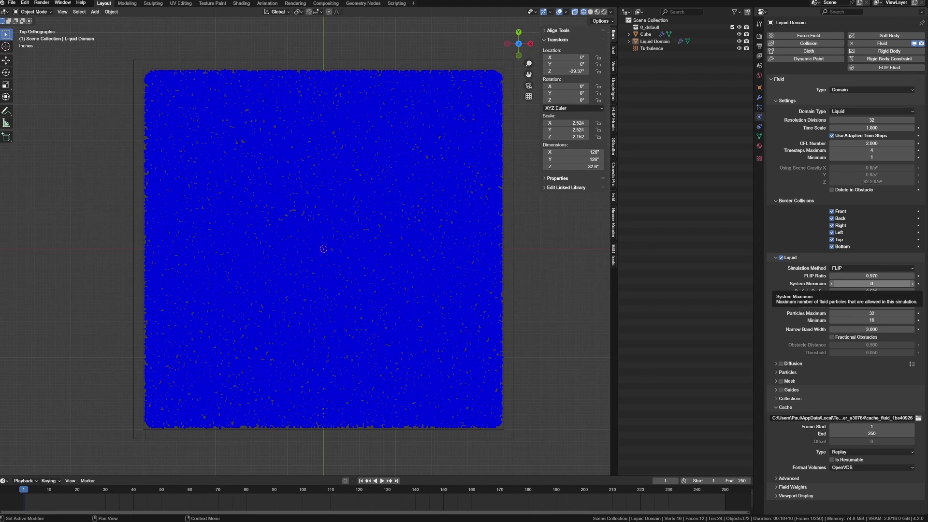
pyautogui.click(856, 283)
pyautogui.press('Escape')
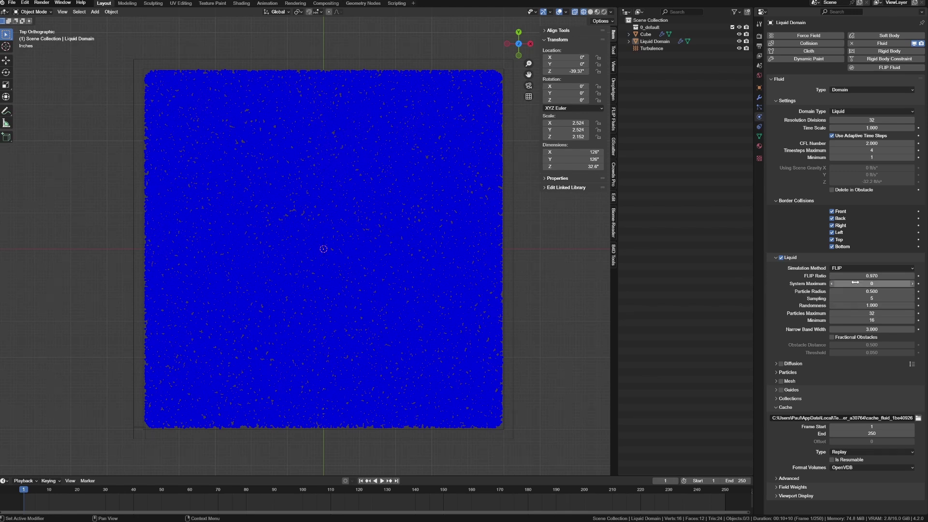
pyautogui.click(856, 283)
pyautogui.press('Escape')
pyautogui.click(856, 283)
pyautogui.press('Escape')
# Play the simulation from frame 1 to about frame 156 and examine the particle swirls from above and at an angle.
pyautogui.press('space')
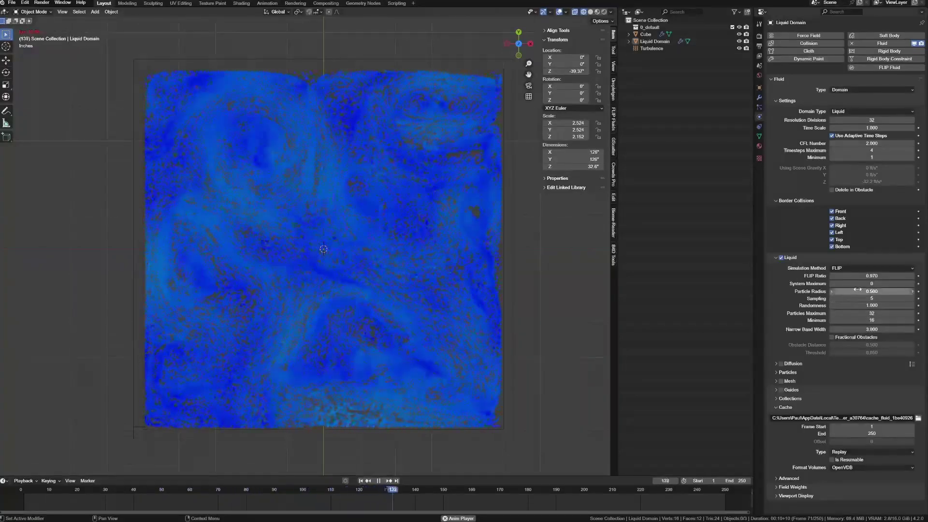
pyautogui.press('space')
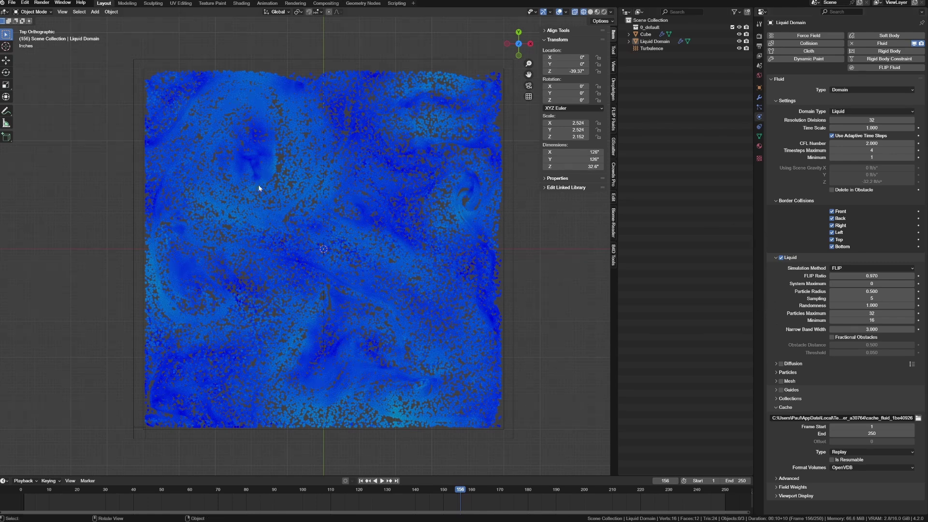
pyautogui.moveTo(232, 302); pyautogui.dragTo(257, 245, button='middle')
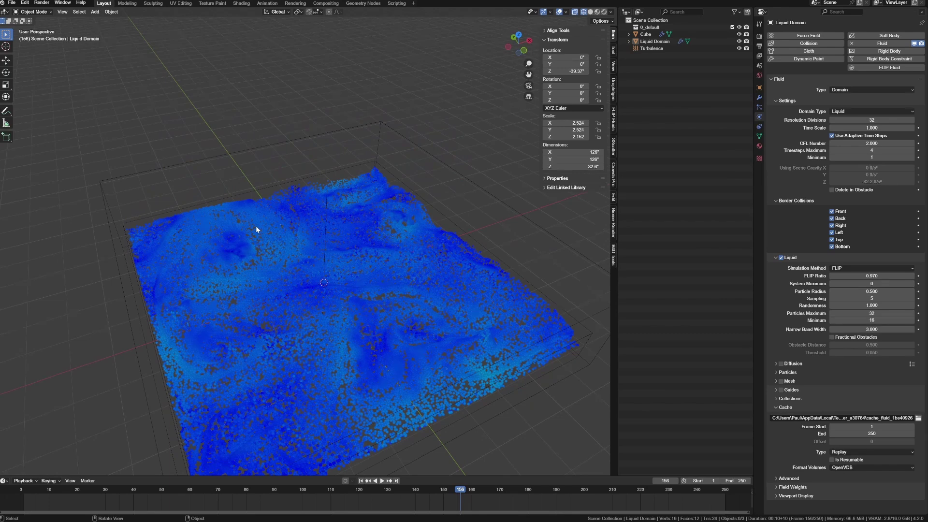
pyautogui.moveTo(256, 227); pyautogui.dragTo(252, 230, button='middle')
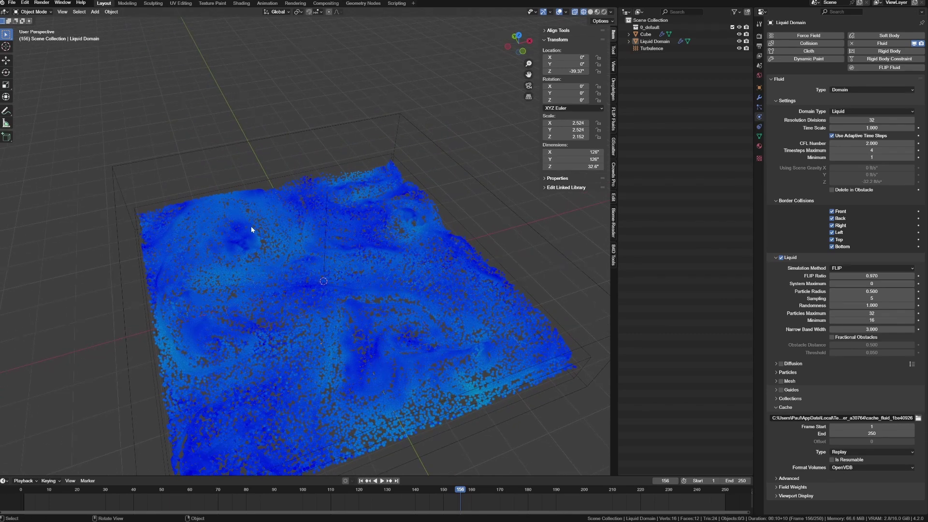
pyautogui.press('`')
pyautogui.click(253, 189)
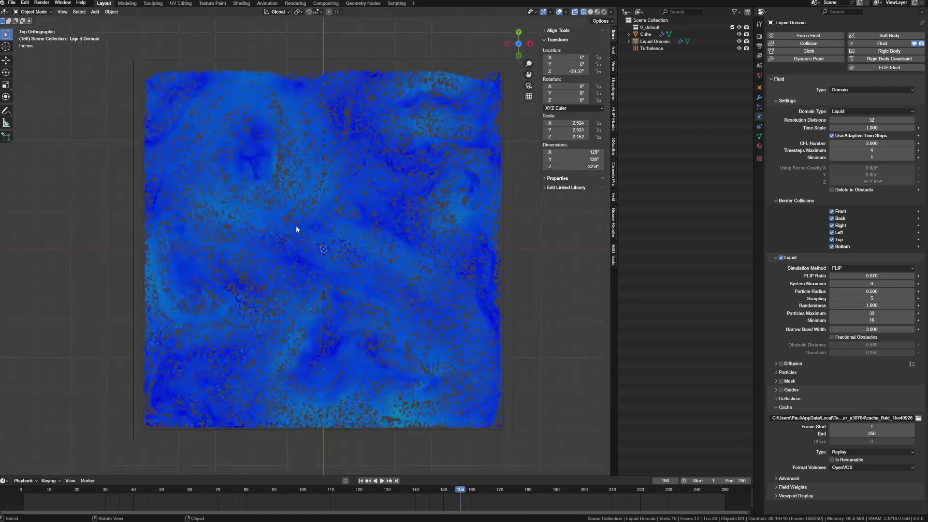
pyautogui.moveTo(312, 285); pyautogui.dragTo(330, 246, button='middle')
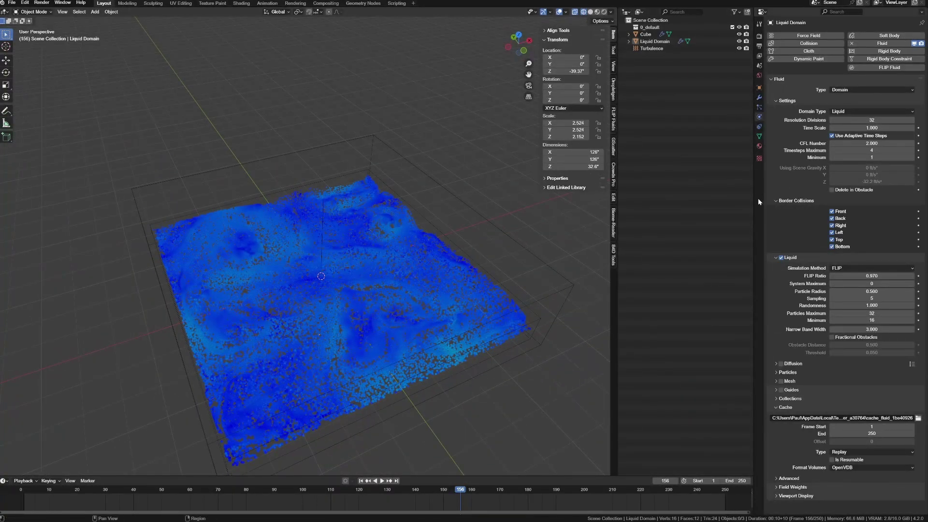
# Select the liquid domain and examine the particle layer against the domain's corner resolution cell in left orthographic view.
pyautogui.click(511, 239)
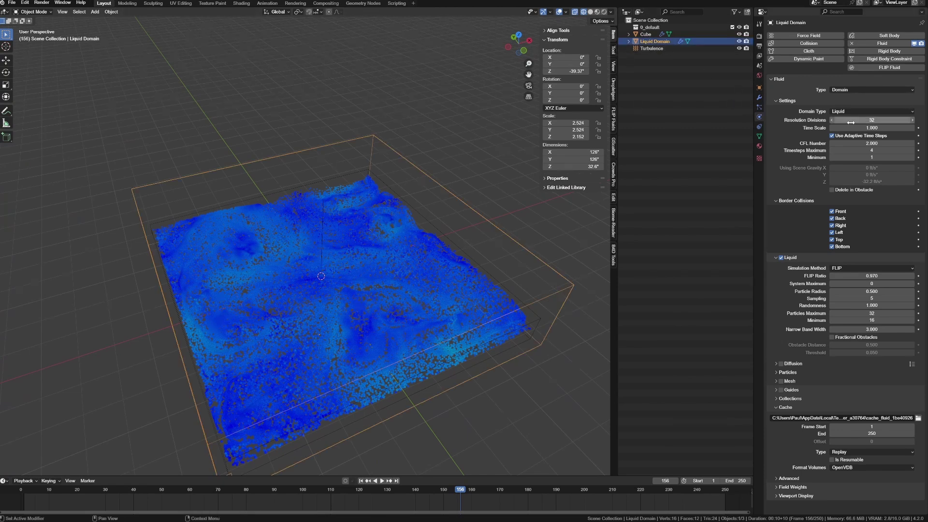
pyautogui.moveTo(325, 216); pyautogui.dragTo(372, 199, button='middle')
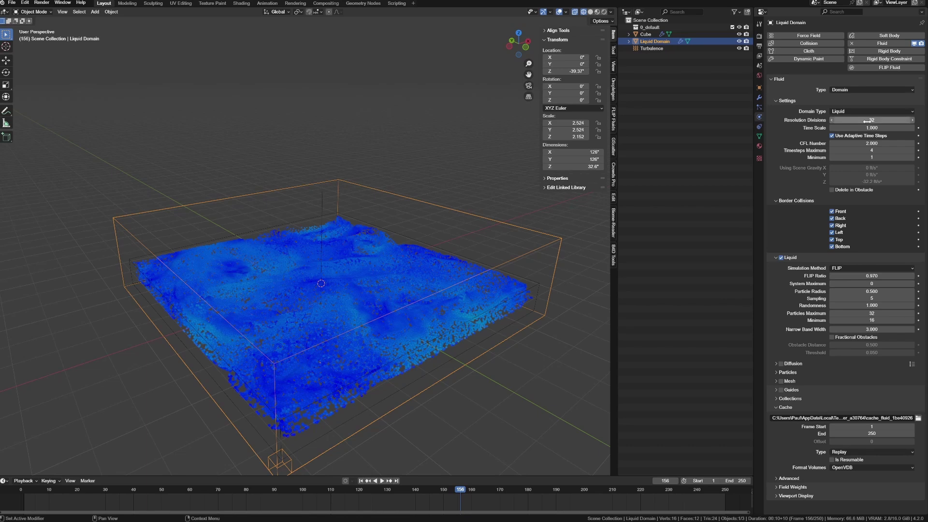
pyautogui.moveTo(492, 214); pyautogui.dragTo(476, 250, button='middle')
pyautogui.press('`')
pyautogui.click(419, 252)
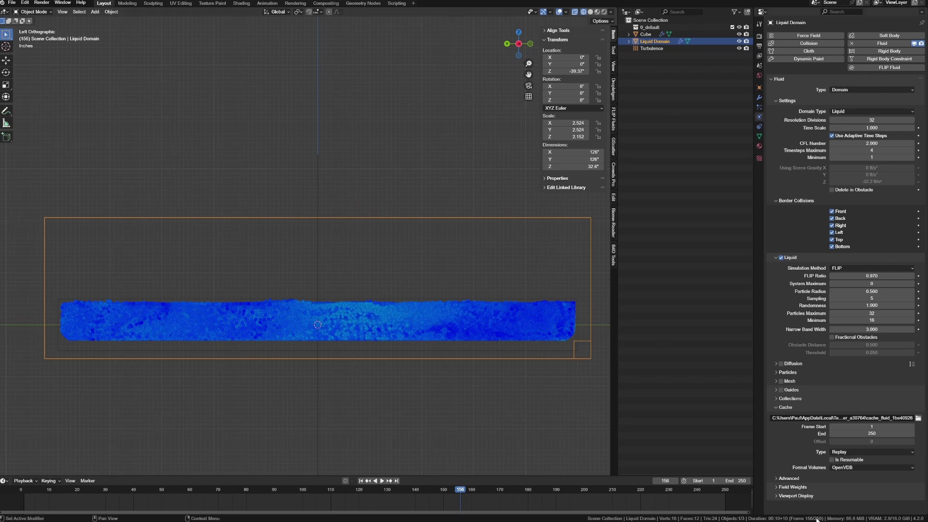
pyautogui.moveTo(450, 280); pyautogui.dragTo(425, 270, button='middle')
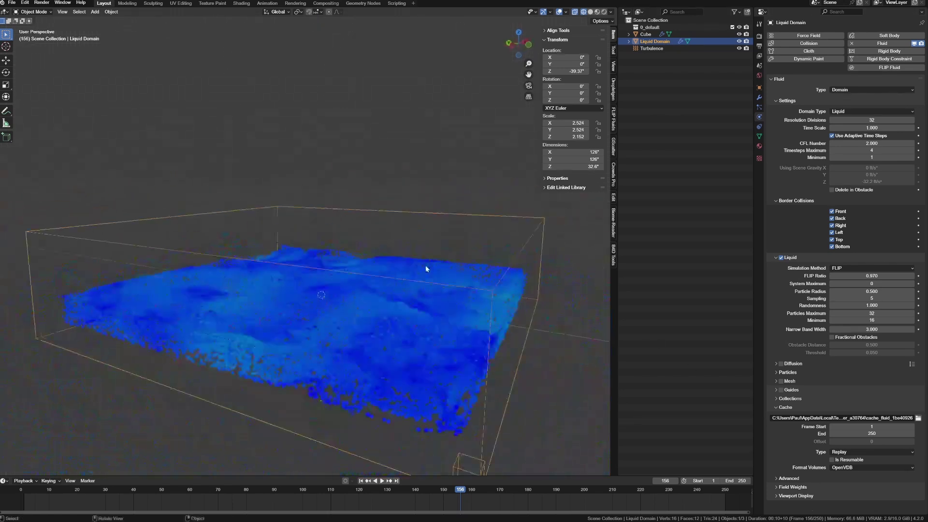
pyautogui.press('`')
pyautogui.click(393, 265)
pyautogui.scroll(5, 440, 309)
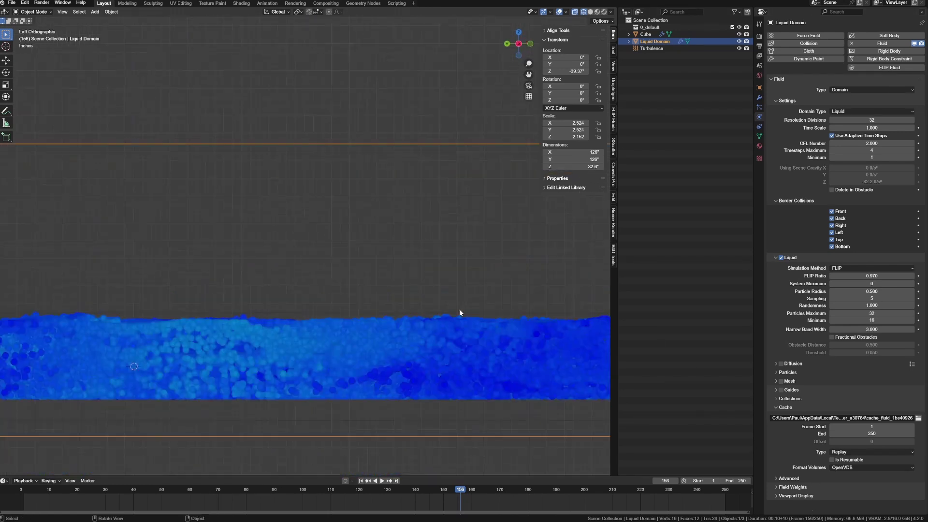
pyautogui.keyDown('shift'); pyautogui.moveTo(540, 348); pyautogui.dragTo(357, 307, button='middle'); pyautogui.keyUp('shift')
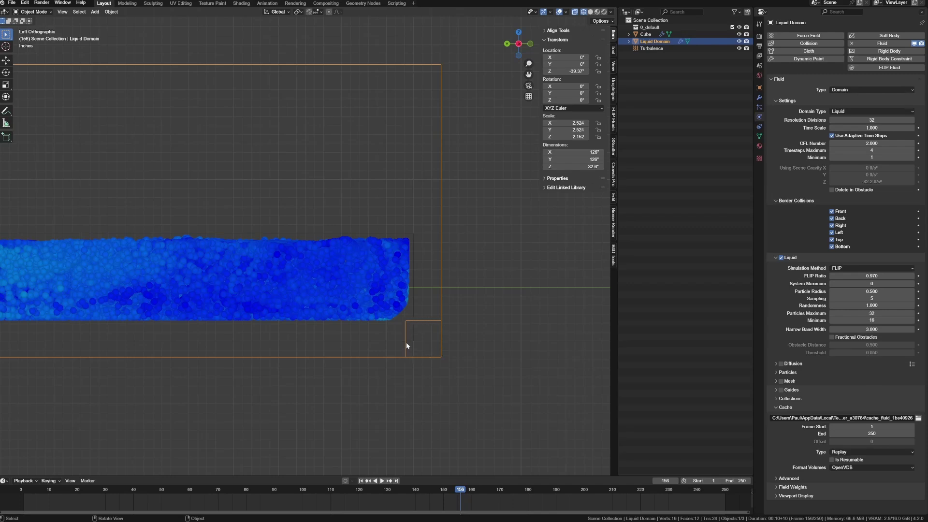
# Set the liquid domain's resolution divisions to 64 and return the simulation to frame 1.
pyautogui.click(876, 120)
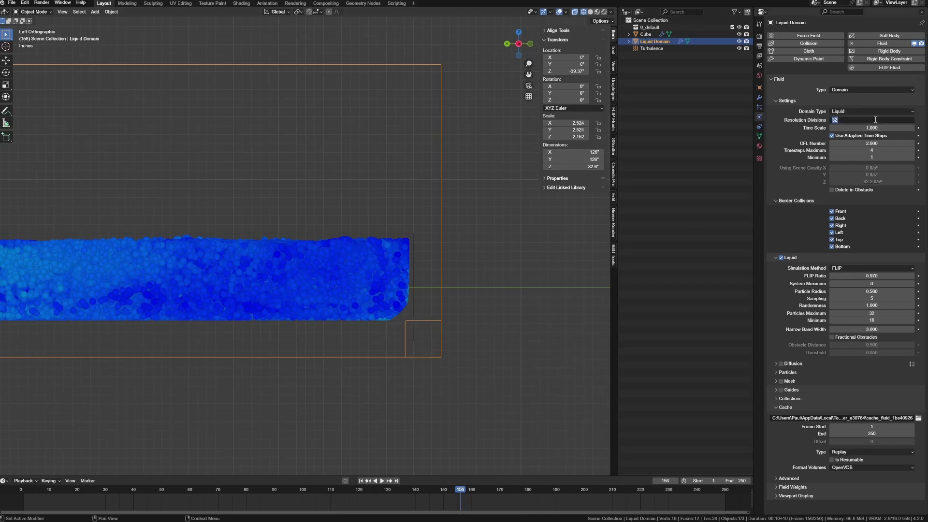
pyautogui.press('Return')
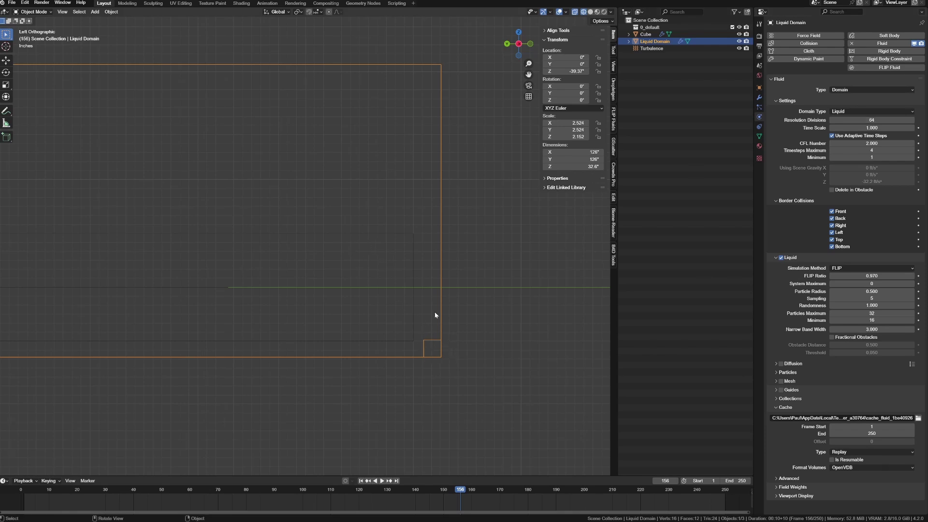
pyautogui.scroll(-2, 435, 313)
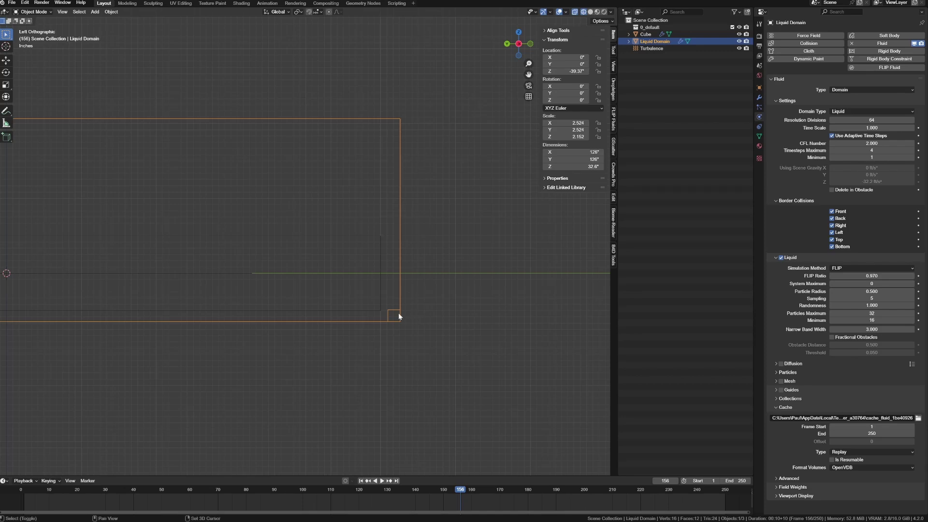
pyautogui.hotkey('shift', 'Left')
pyautogui.moveTo(390, 326); pyautogui.dragTo(358, 329, button='middle')
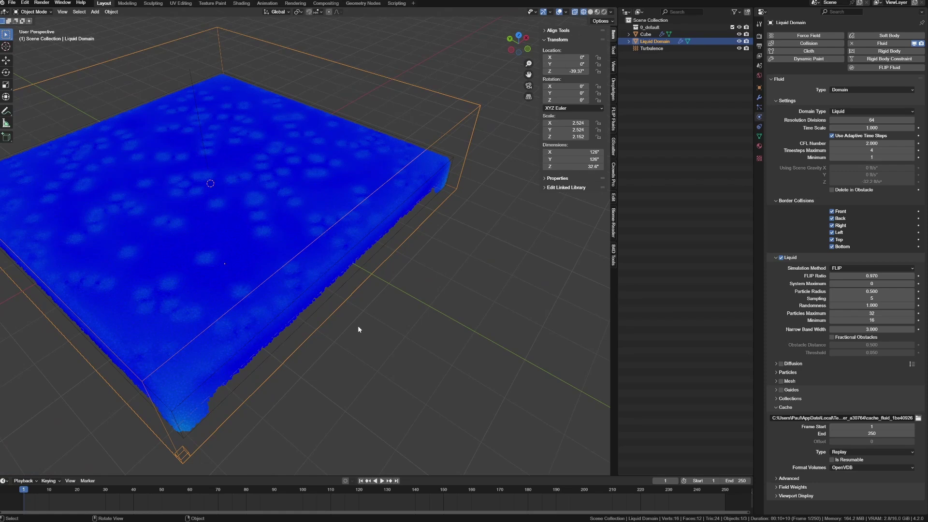
# Play the simulation in top view from frame 1 to about frame 144 and examine the particle swirls at an angle.
pyautogui.press('`')
pyautogui.click(362, 287)
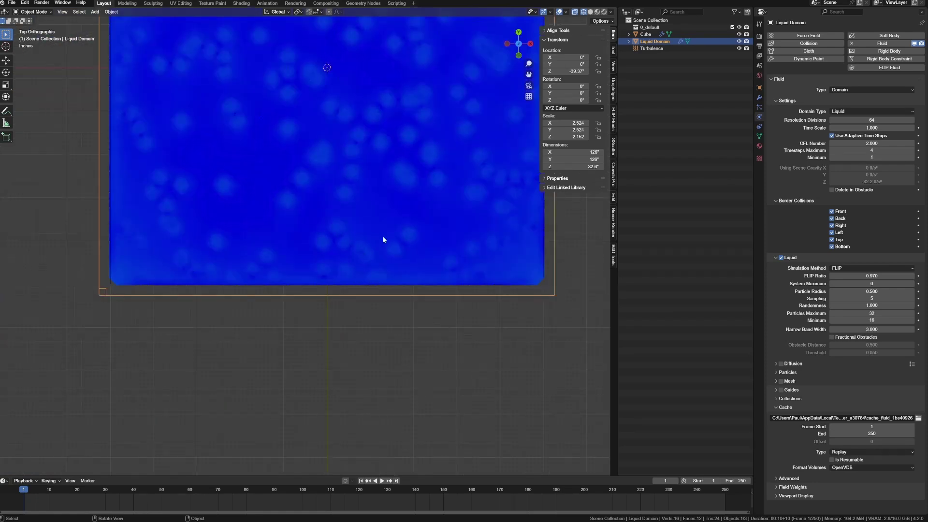
pyautogui.scroll(2, 383, 241)
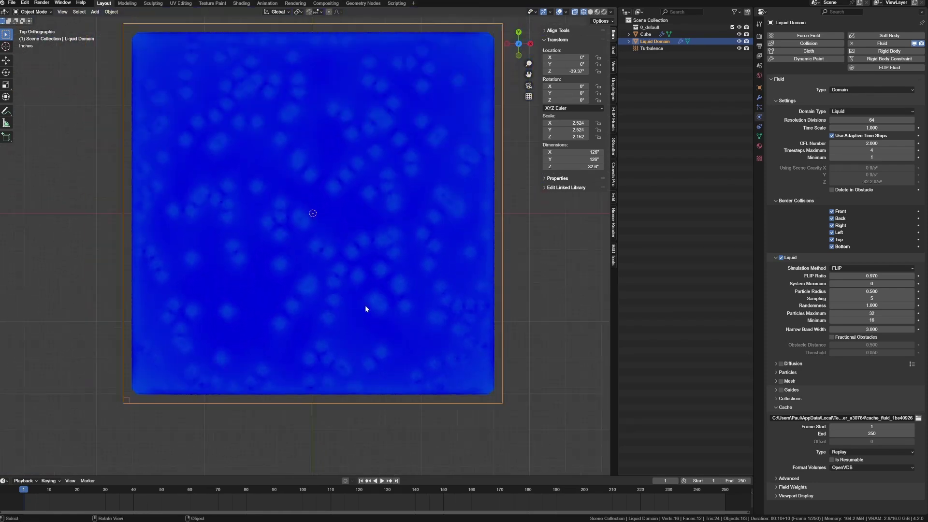
pyautogui.scroll(-1, 362, 352)
pyautogui.press('space')
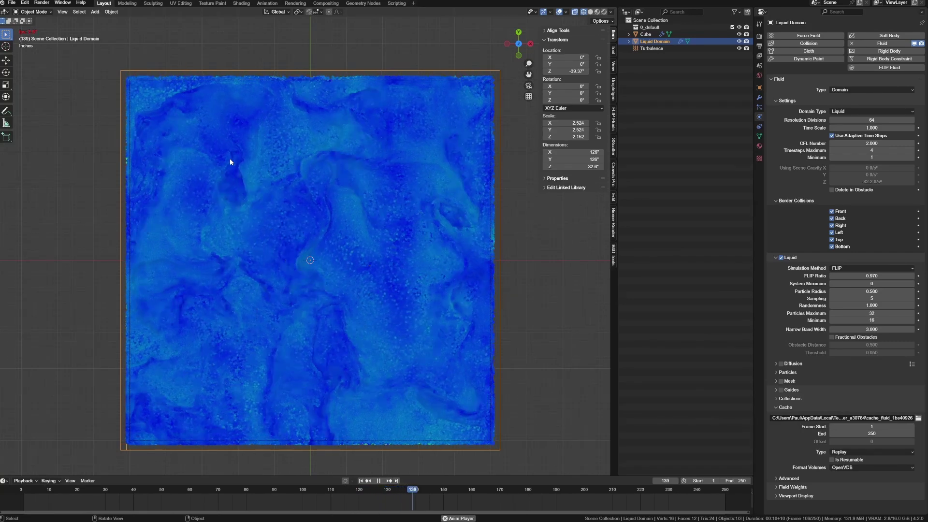
pyautogui.press('space')
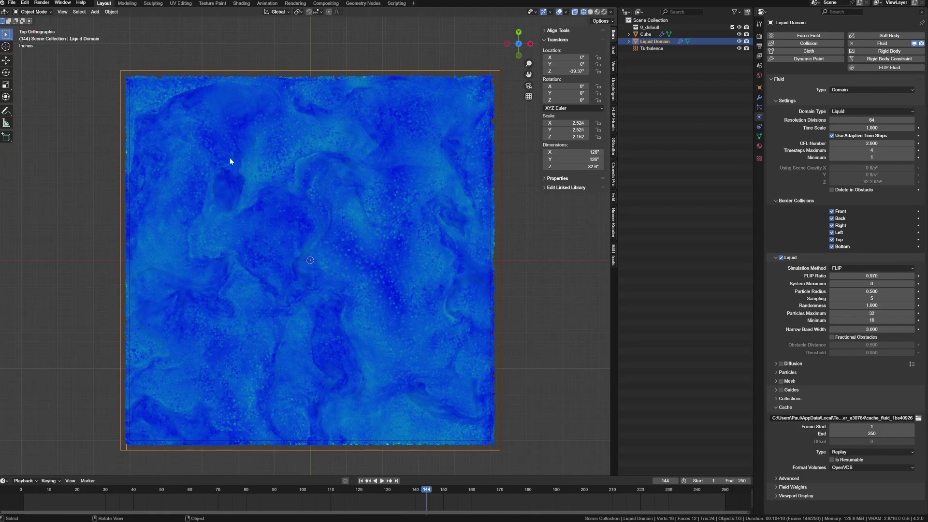
pyautogui.moveTo(230, 157); pyautogui.dragTo(289, 182, button='middle')
pyautogui.moveTo(310, 271); pyautogui.dragTo(330, 272, button='middle')
pyautogui.scroll(4, 353, 297)
pyautogui.scroll(-5, 352, 298)
pyautogui.scroll(-4, 336, 263)
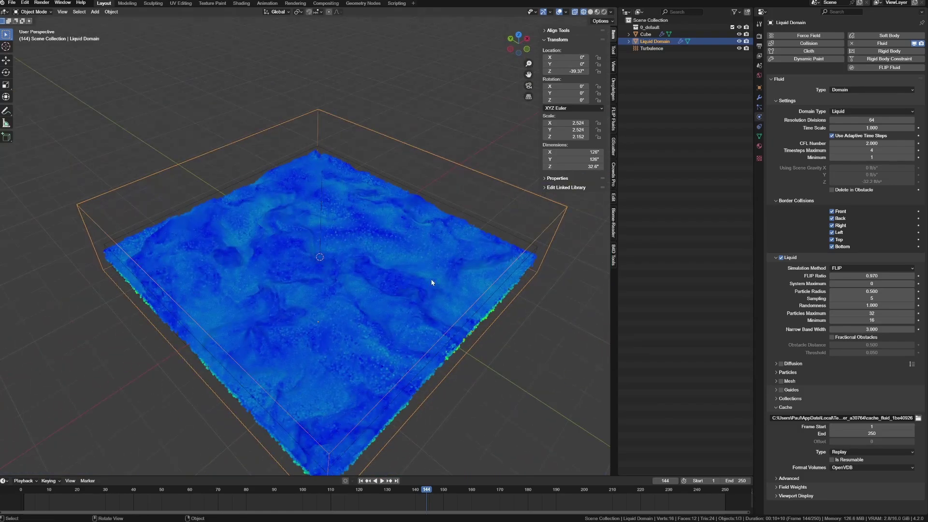
pyautogui.moveTo(433, 280); pyautogui.dragTo(353, 250, button='middle')
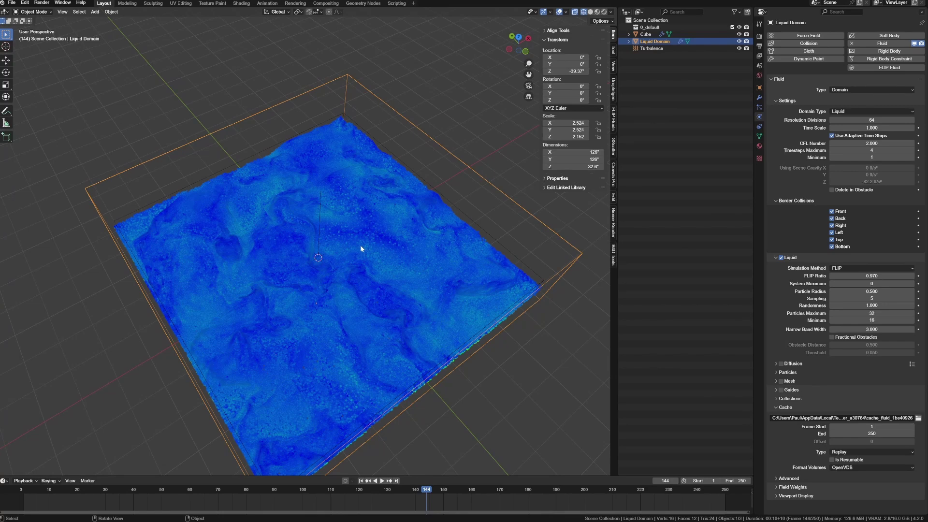
pyautogui.moveTo(360, 248); pyautogui.dragTo(364, 238, button='middle')
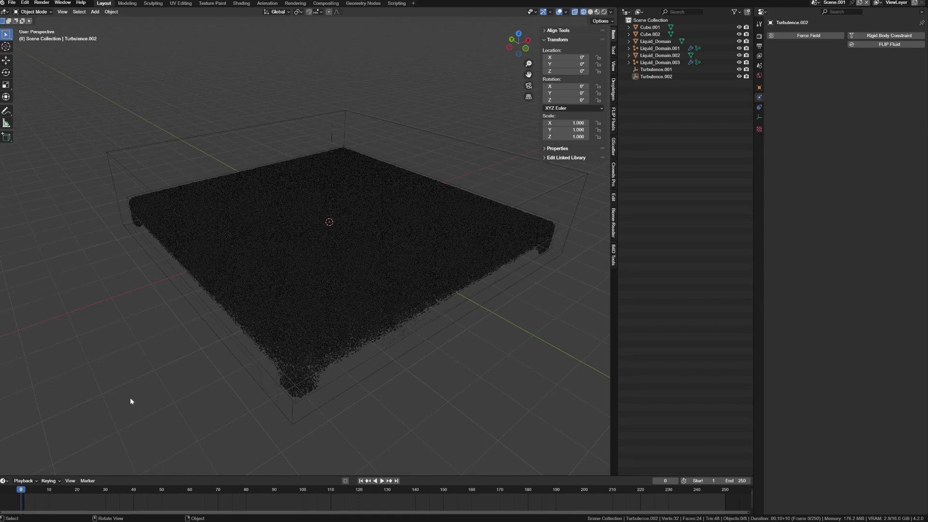
# Inspect the imported liquid domains in solid shading, and return to wireframe shading to examine the particle slab.
pyautogui.press('z')
pyautogui.click(186, 390)
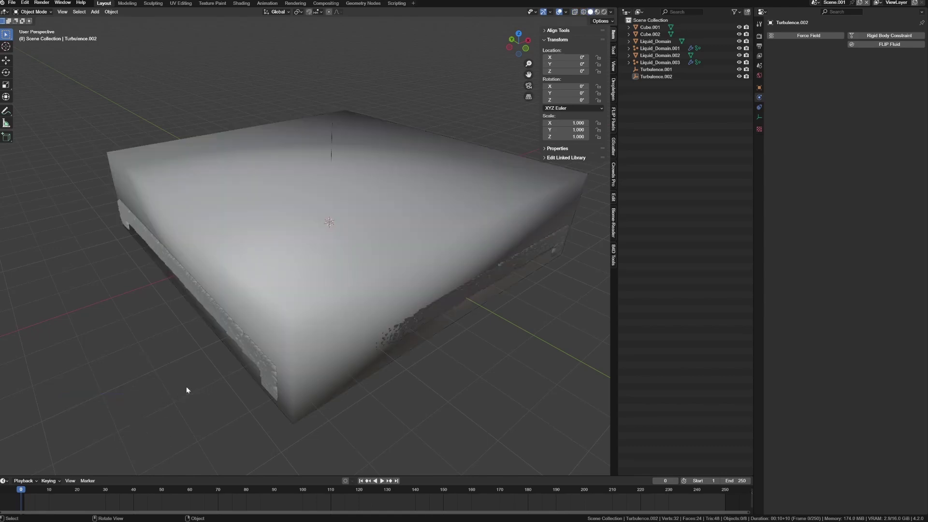
pyautogui.click(228, 285)
pyautogui.scroll(-2, 261, 294)
pyautogui.moveTo(261, 296)
pyautogui.mouseDown(button='middle')
pyautogui.moveTo(266, 272)
pyautogui.moveTo(267, 297)
pyautogui.moveTo(202, 284)
pyautogui.mouseUp(button='middle')
pyautogui.hotkey('alt', 'a')
pyautogui.press('z')
pyautogui.click(172, 293)
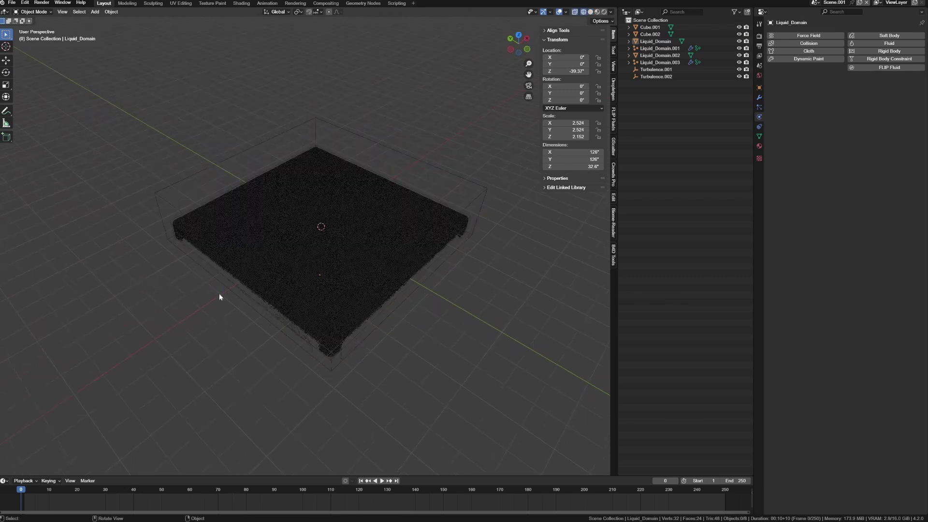
pyautogui.moveTo(179, 239); pyautogui.dragTo(180, 240, button='middle')
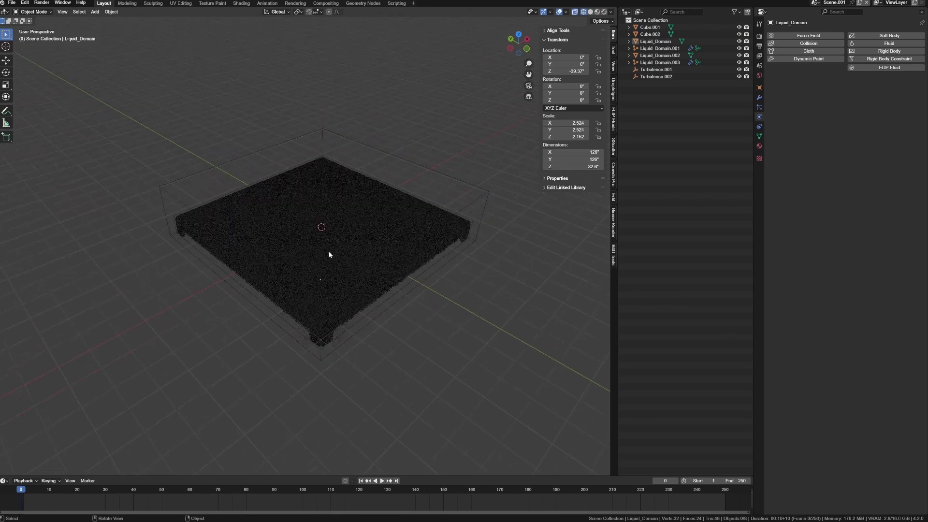
pyautogui.scroll(2, 330, 255)
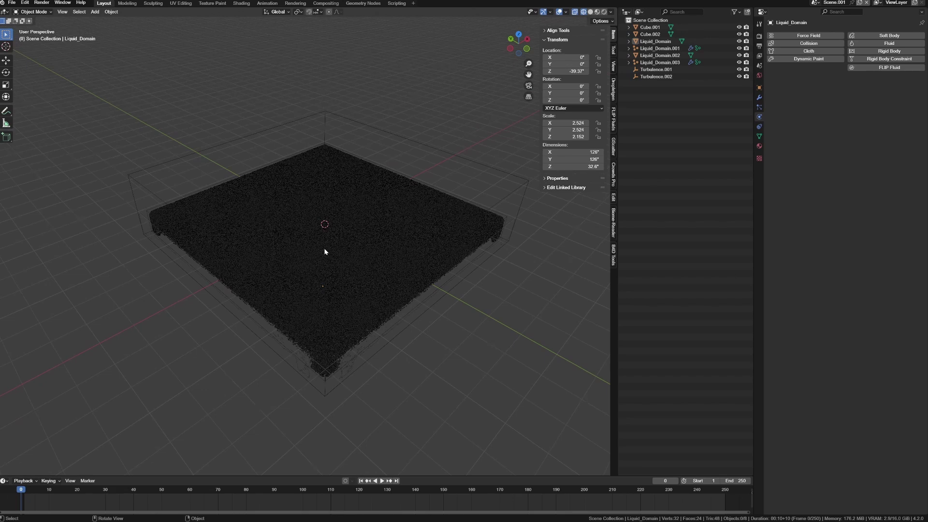
# Open the Alembic (.abc) export for the scene.
pyautogui.click(13, 3)
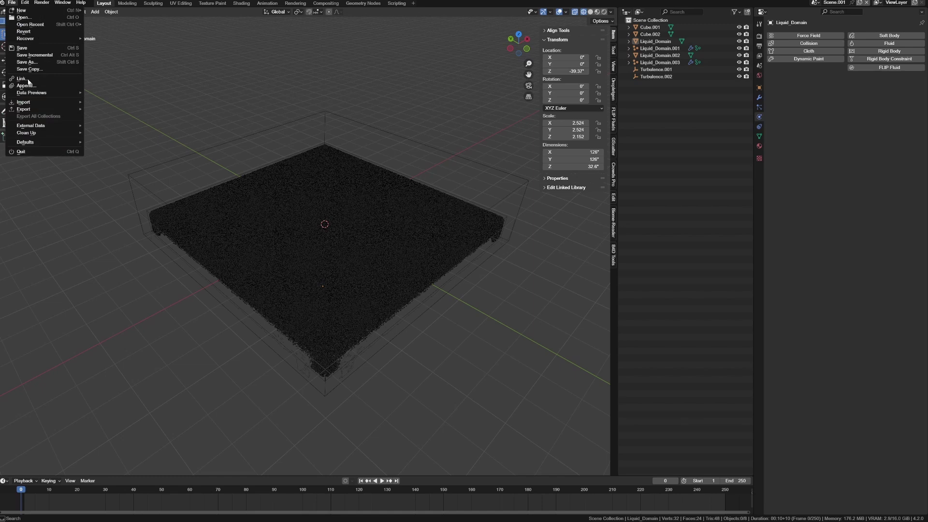
pyautogui.moveTo(68, 110)
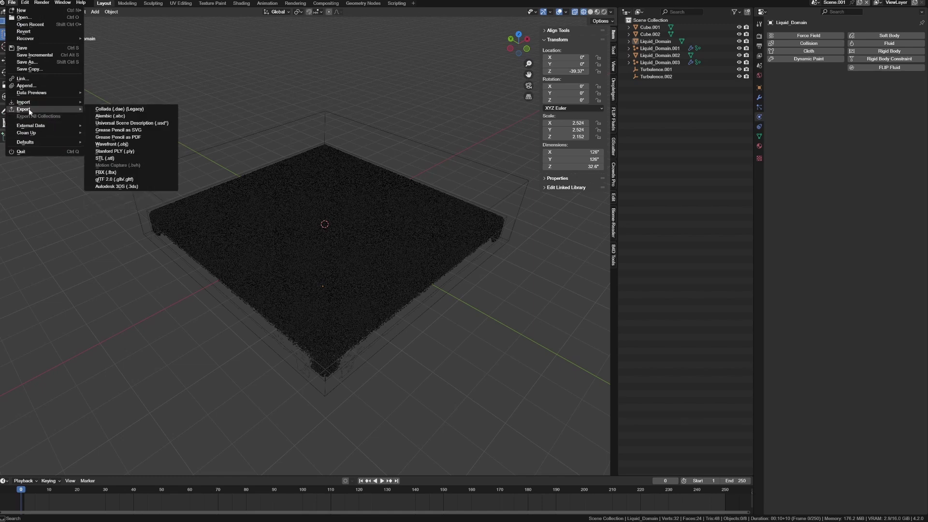
pyautogui.click(123, 115)
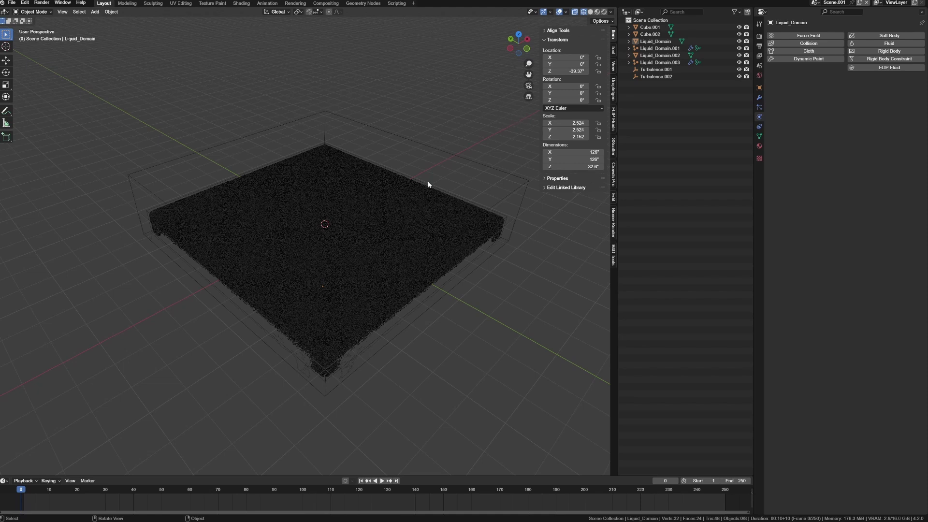
# Switch to solid shading and delete the two box-shaped domain meshes, Liquid_Domain and Liquid_Domain.002.
pyautogui.press('z')
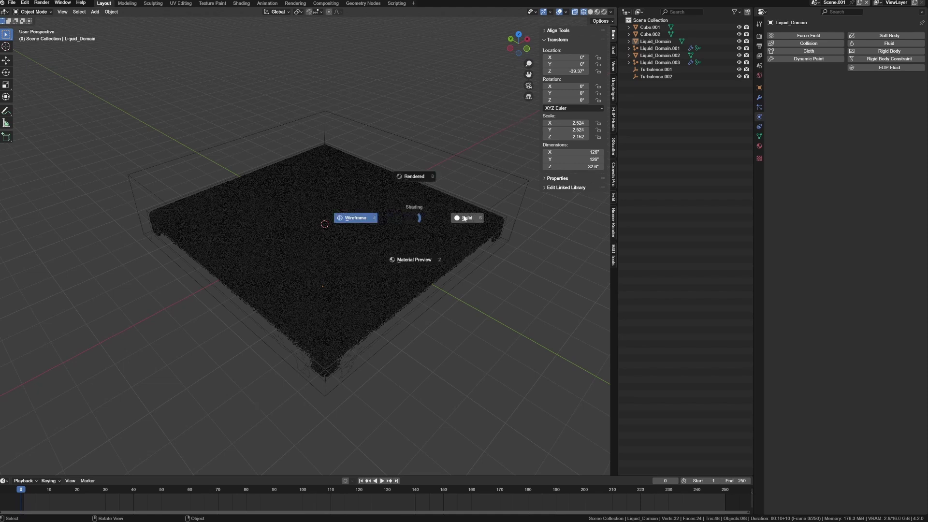
pyautogui.click(432, 220)
pyautogui.click(241, 218)
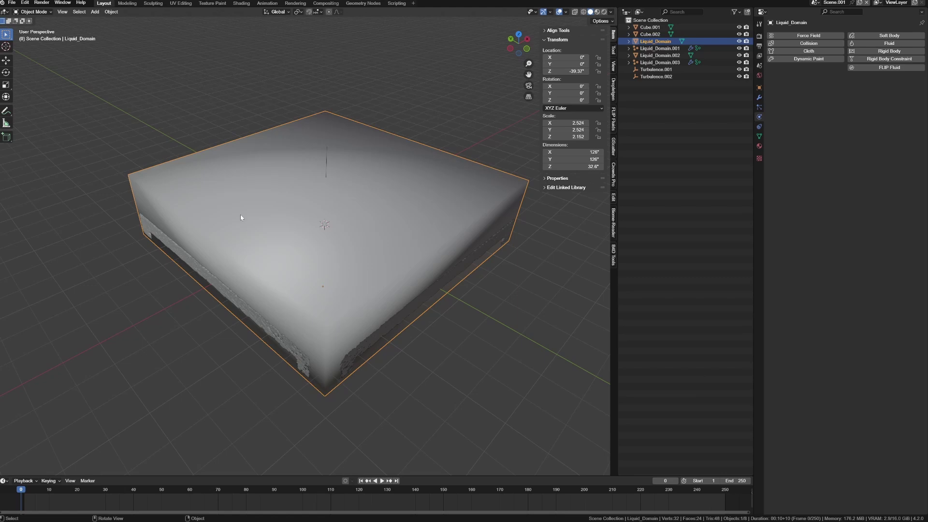
pyautogui.press('x')
pyautogui.click(442, 176)
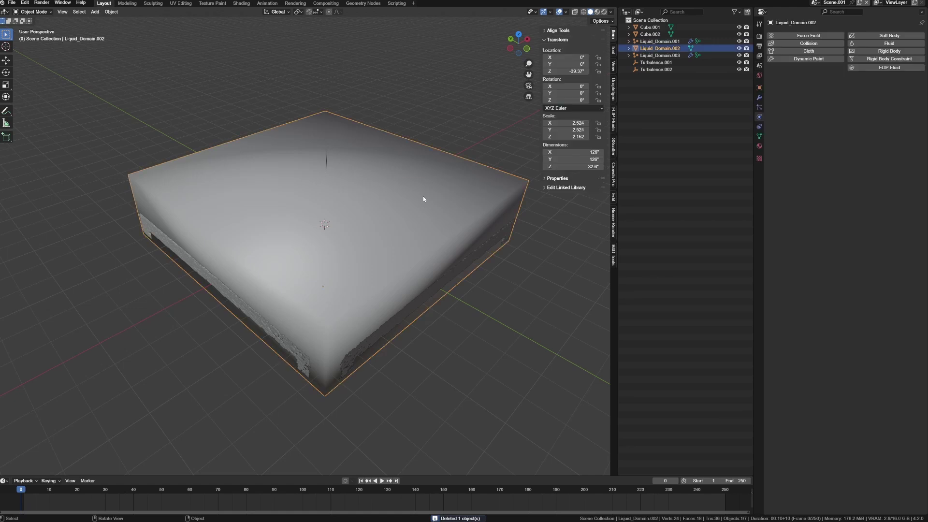
pyautogui.press('x')
pyautogui.click(424, 199)
pyautogui.click(423, 198)
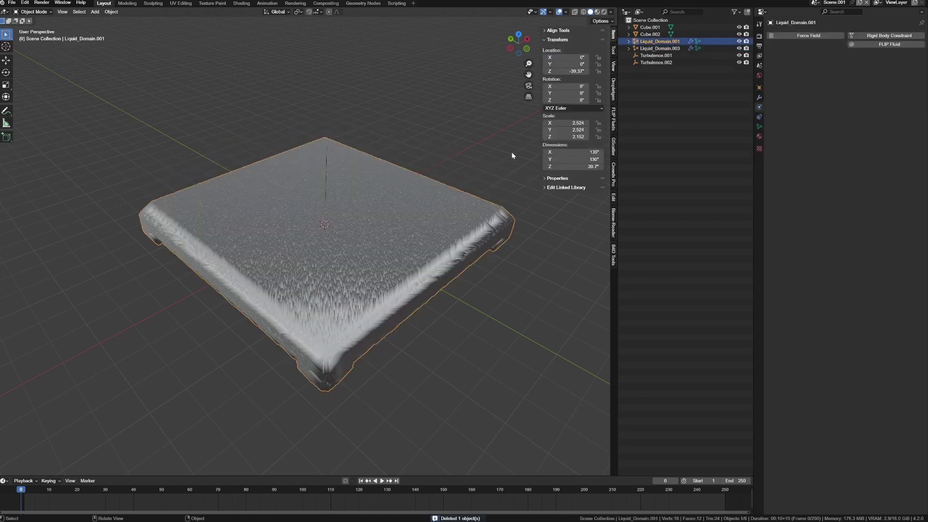
# Delete every object except the Liquid_Domain.003 particle cloud by inverting the selection, and reselect the particle cloud.
pyautogui.click(385, 223)
pyautogui.click(433, 143)
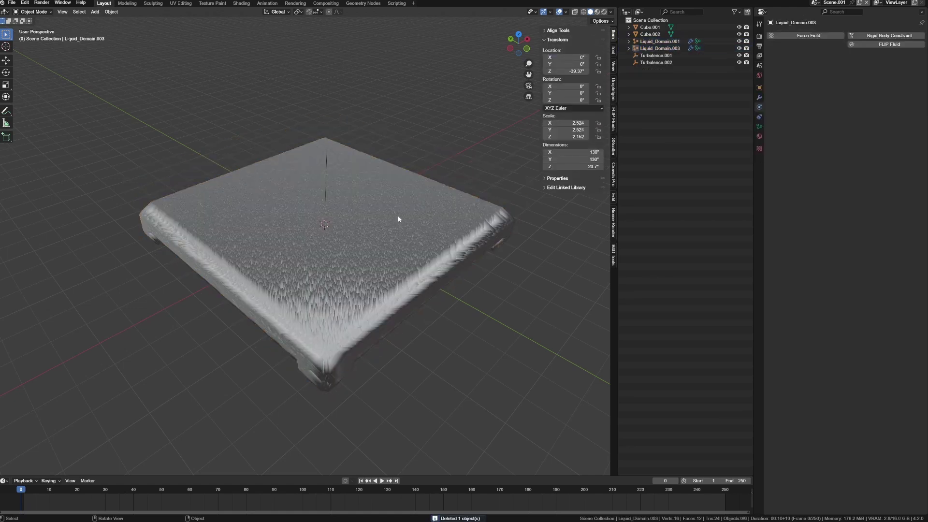
pyautogui.click(399, 216)
pyautogui.hotkey('ctrl', 'i')
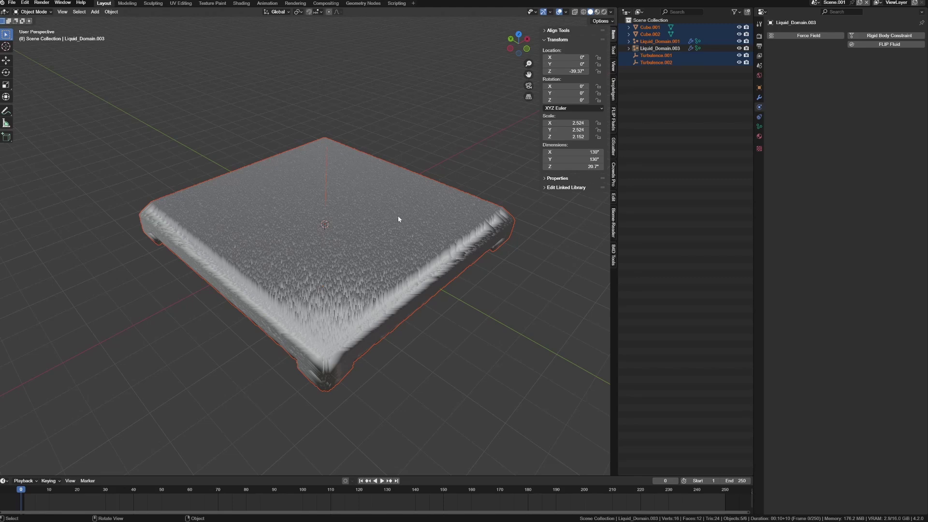
pyautogui.press('x')
pyautogui.click(398, 216)
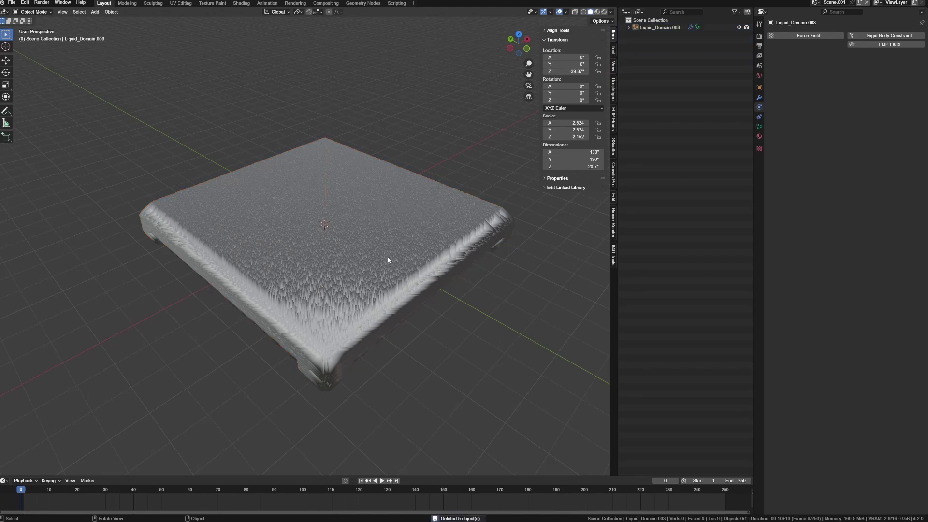
pyautogui.click(387, 260)
# Play the particle cloud's animation, go to frame 26 and display the cloud in rendered shading.
pyautogui.moveTo(393, 242); pyautogui.dragTo(357, 280, button='middle')
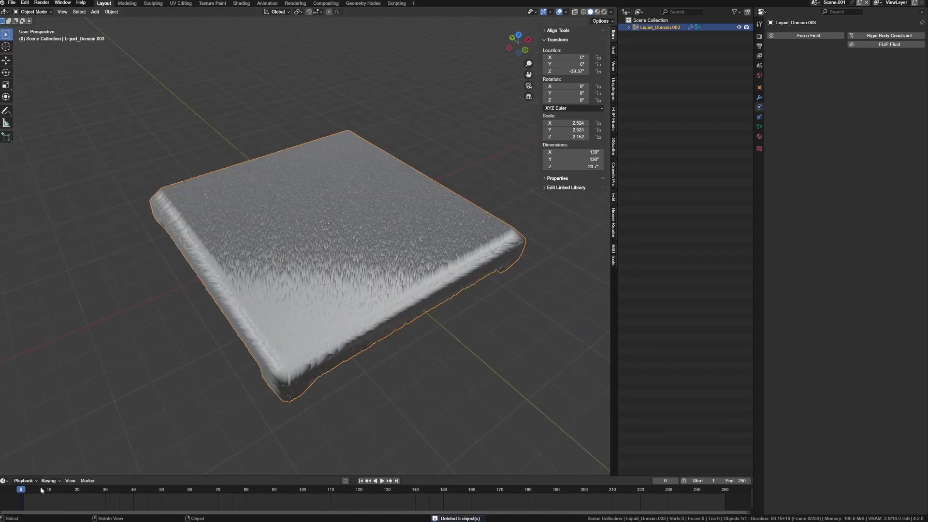
pyautogui.press('space')
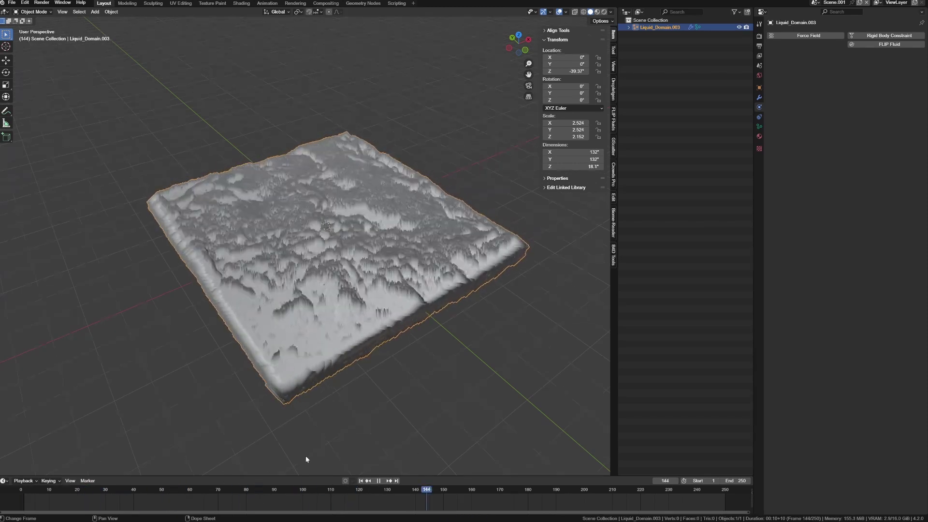
pyautogui.click(94, 498)
pyautogui.press('space')
pyautogui.press('z')
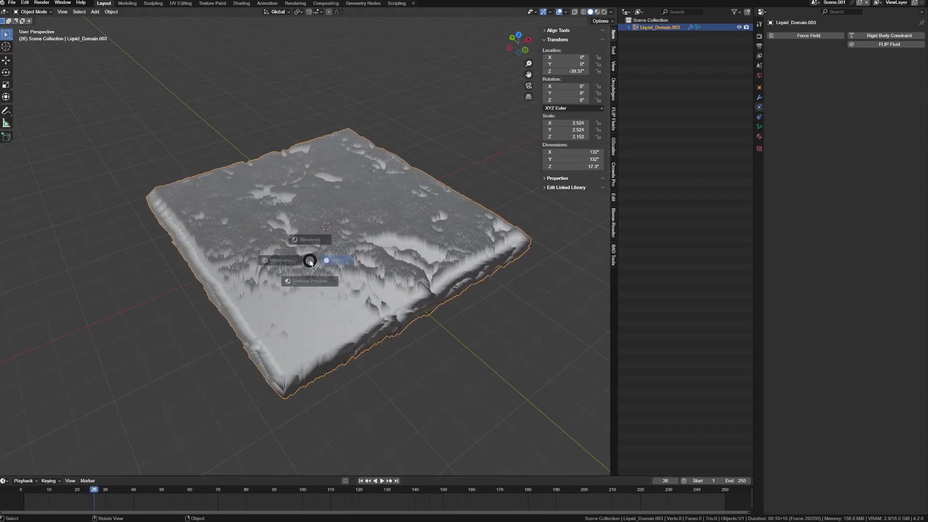
pyautogui.press('8')
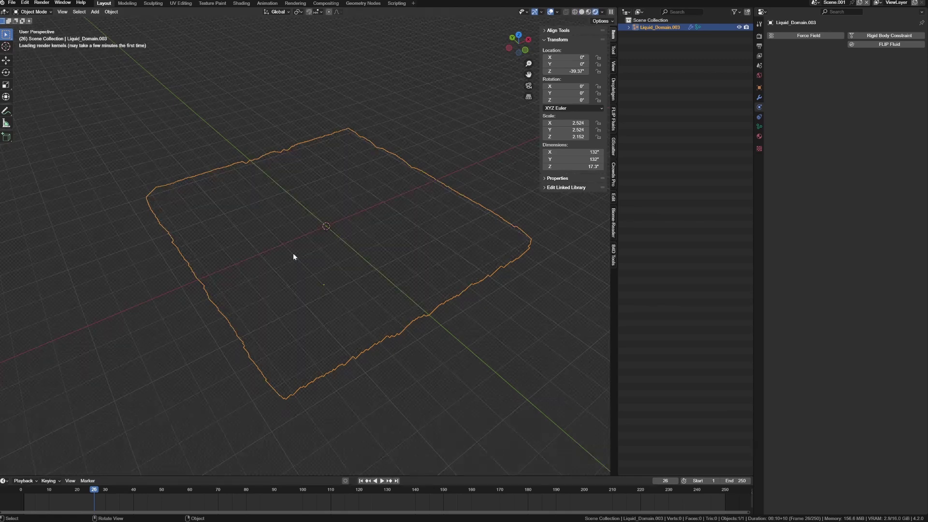
pyautogui.moveTo(305, 254); pyautogui.dragTo(360, 250, button='middle')
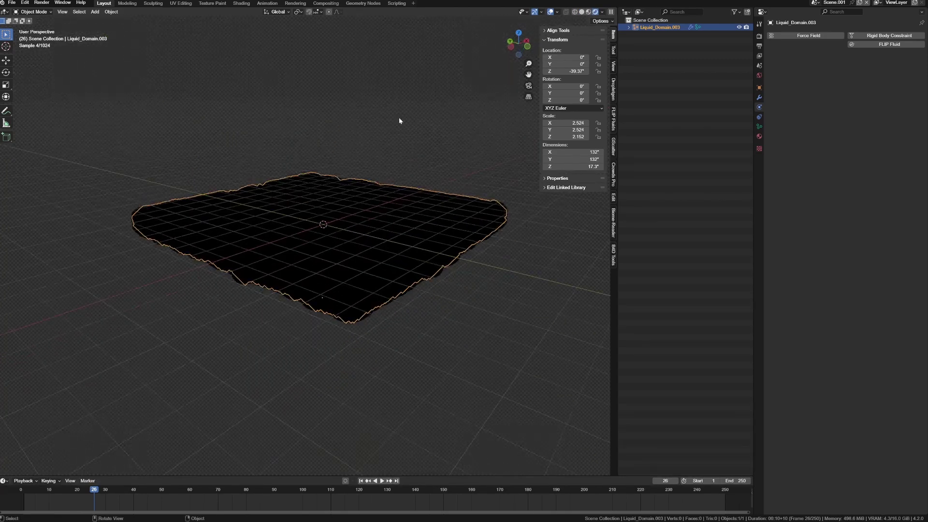
# Add a point light at the origin and raise it about 34 inches along Z above the particle cloud.
pyautogui.hotkey('shift', 'a')
pyautogui.moveTo(397, 212)
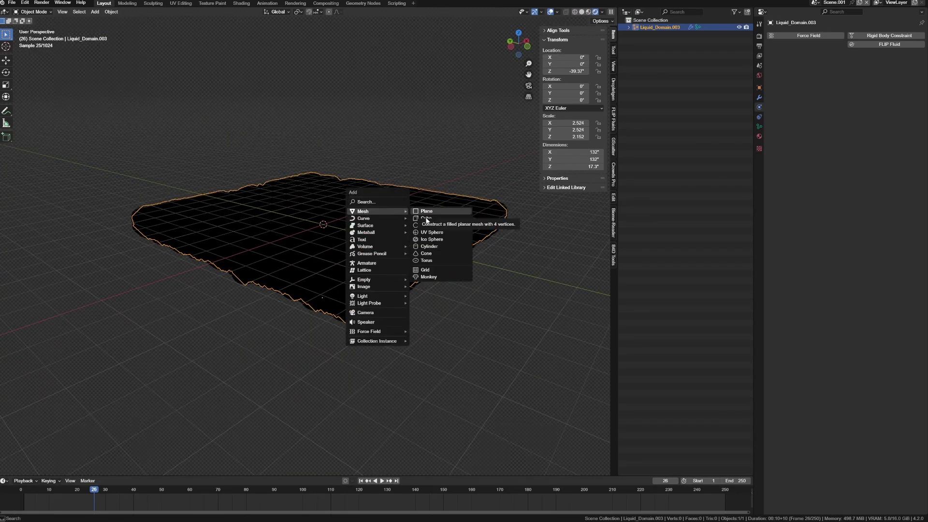
pyautogui.moveTo(367, 250)
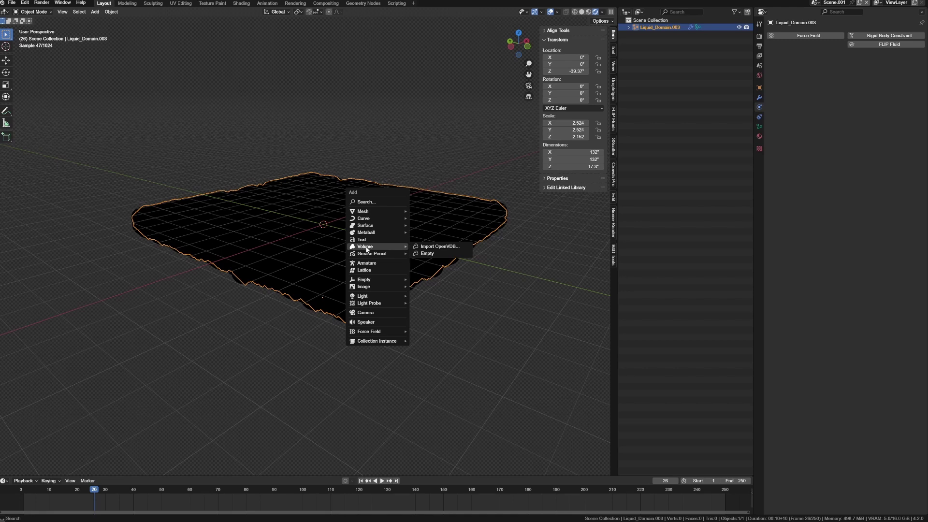
pyautogui.moveTo(374, 297)
pyautogui.click(431, 297)
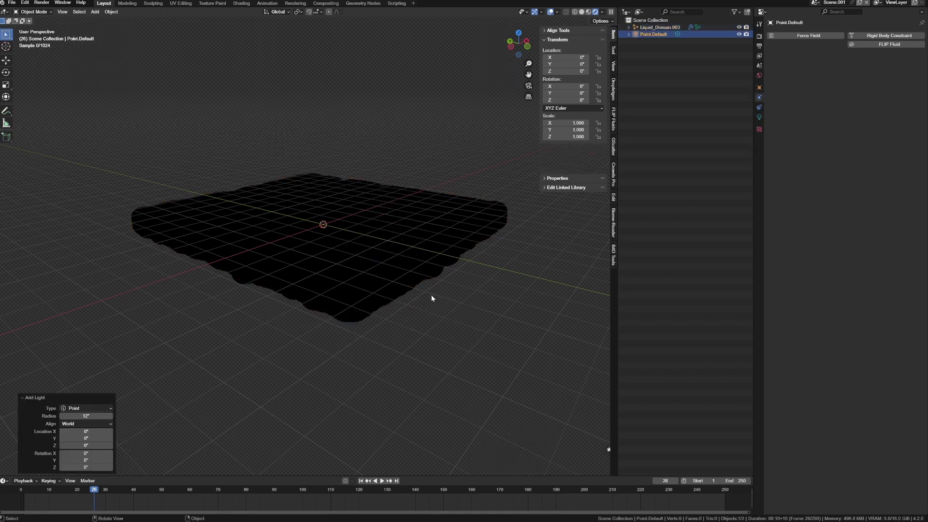
pyautogui.press('g')
pyautogui.press('z')
pyautogui.click(400, 212)
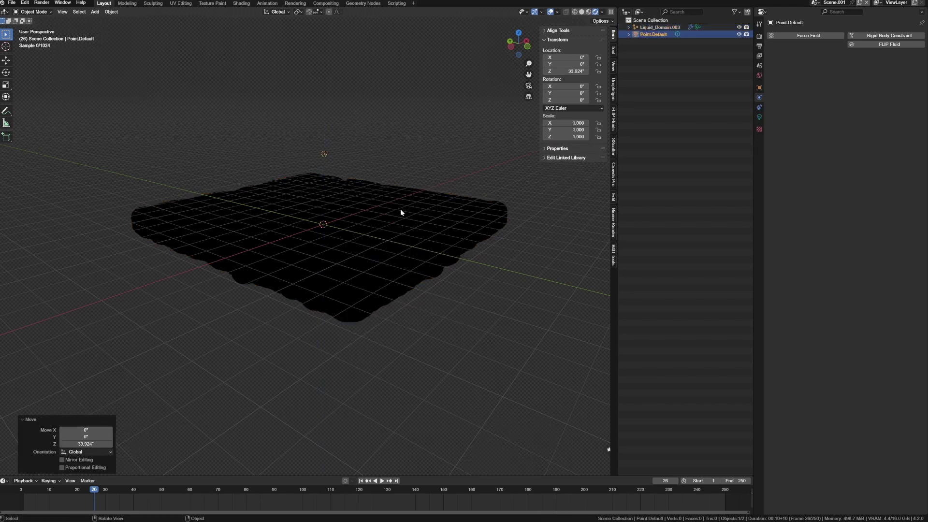
pyautogui.scroll(5, 399, 213)
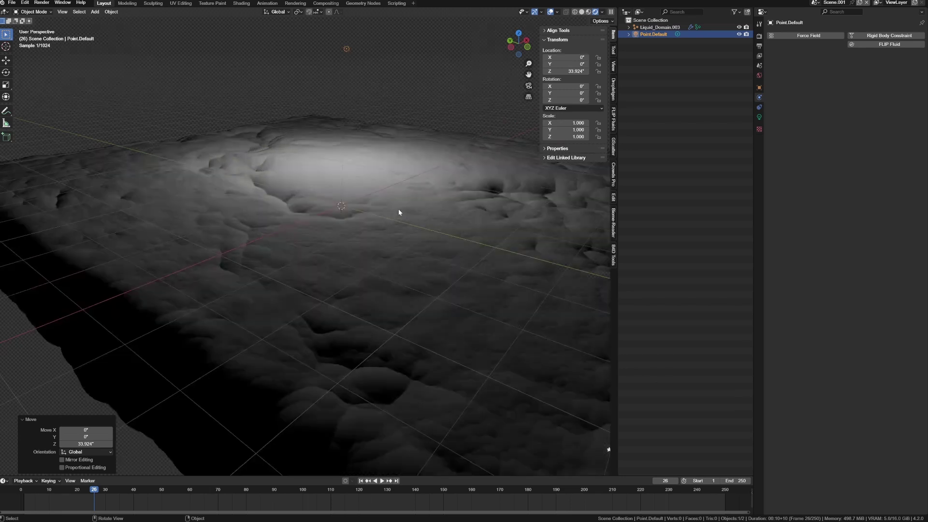
# Delete the point light above the particle cloud and switch the viewport to solid shading.
pyautogui.scroll(-4, 394, 203)
pyautogui.press('x')
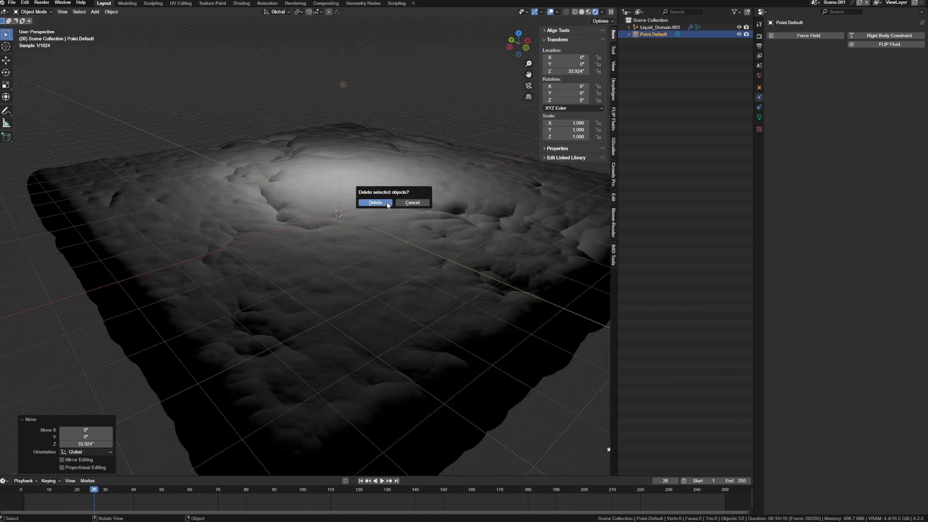
pyautogui.click(387, 204)
pyautogui.press('z')
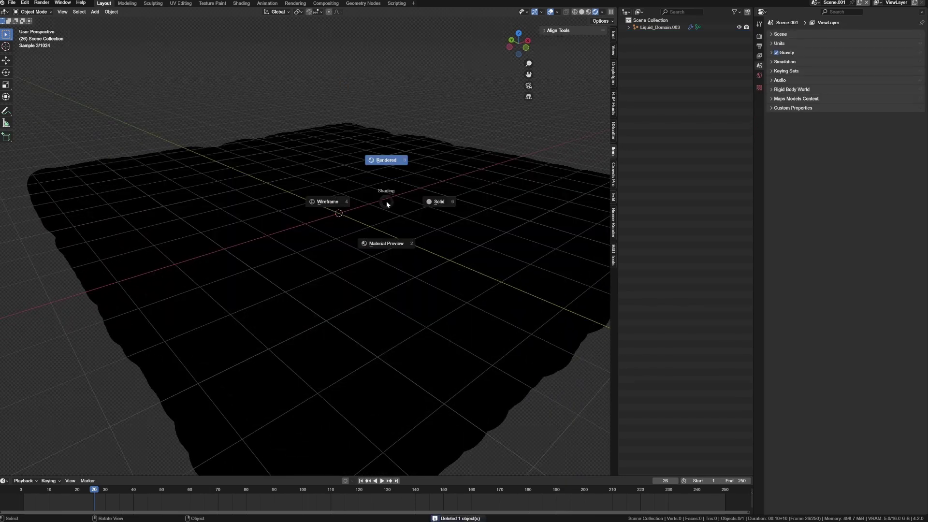
pyautogui.click(432, 204)
# Select the particle cloud and examine the Time, Render Procedural and Velocity settings of its MeshSequenceCache modifier.
pyautogui.scroll(-4, 326, 215)
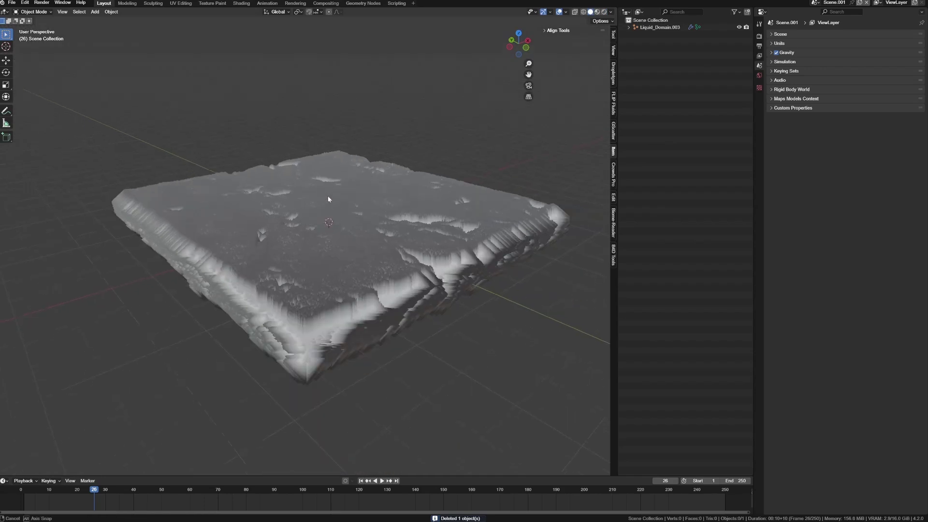
pyautogui.moveTo(327, 215)
pyautogui.mouseDown(button='middle')
pyautogui.moveTo(329, 194)
pyautogui.moveTo(335, 220)
pyautogui.mouseUp(button='middle')
pyautogui.click(335, 220)
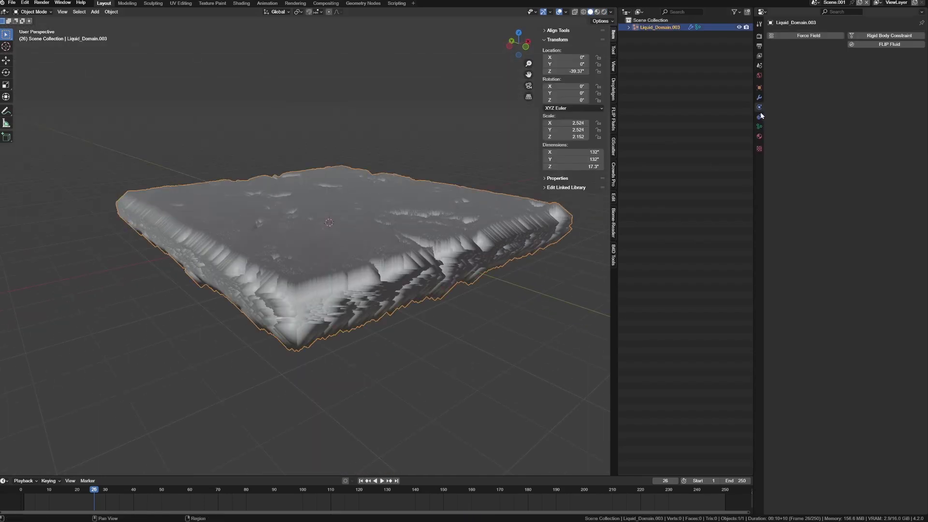
pyautogui.click(759, 98)
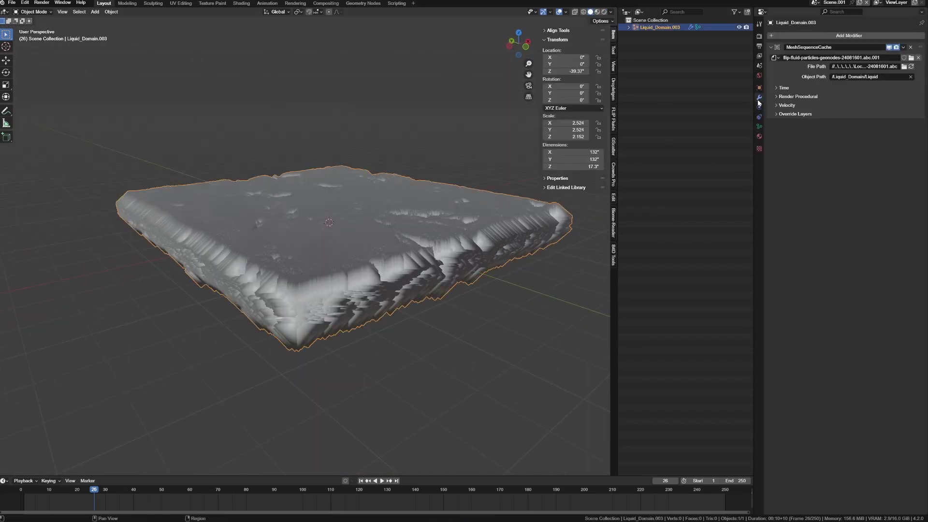
pyautogui.click(791, 98)
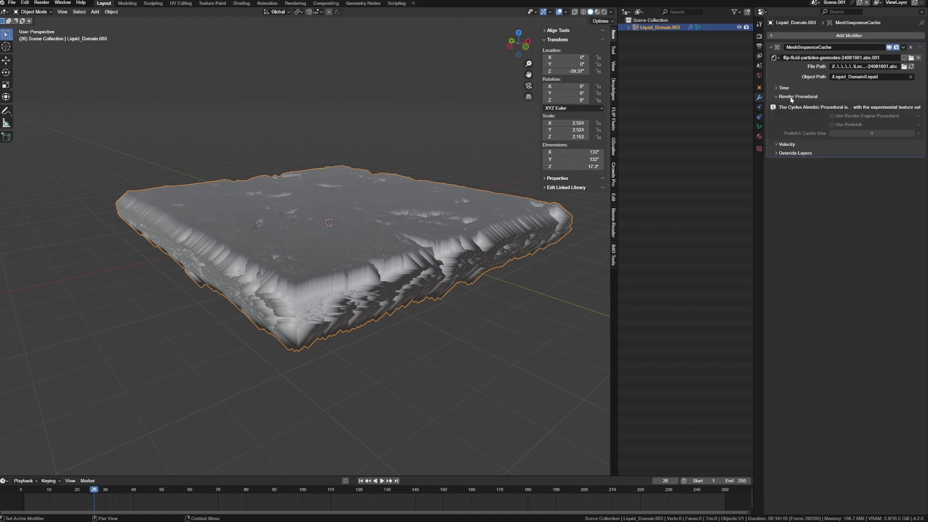
pyautogui.click(787, 89)
pyautogui.click(787, 89)
pyautogui.click(787, 99)
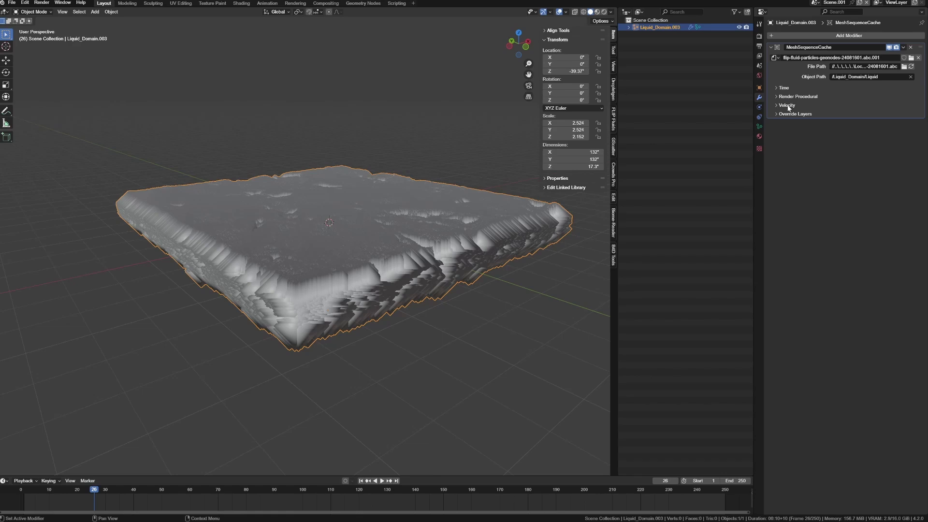
pyautogui.click(788, 107)
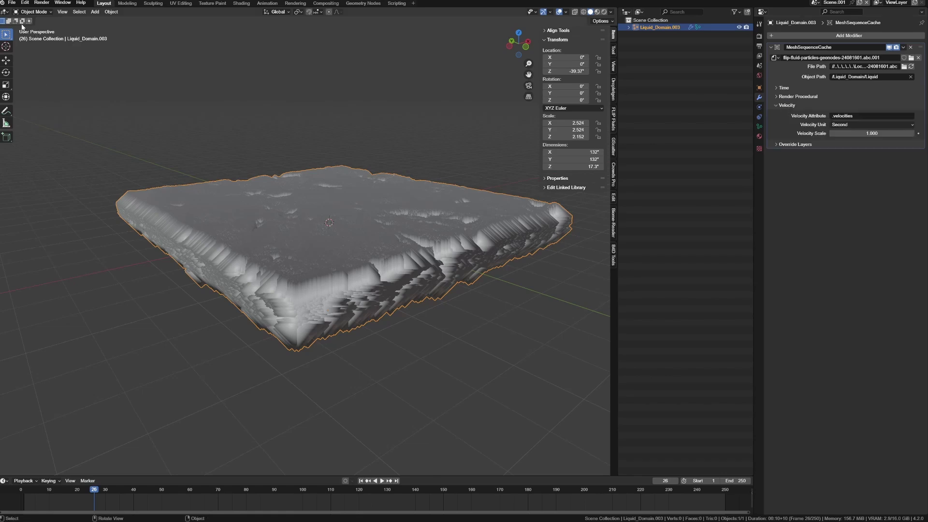
# Split the 3D viewport into two side-by-side areas and turn one of them into a Geometry Node Editor.
pyautogui.moveTo(2, 10); pyautogui.dragTo(301, 112)
pyautogui.press('n')
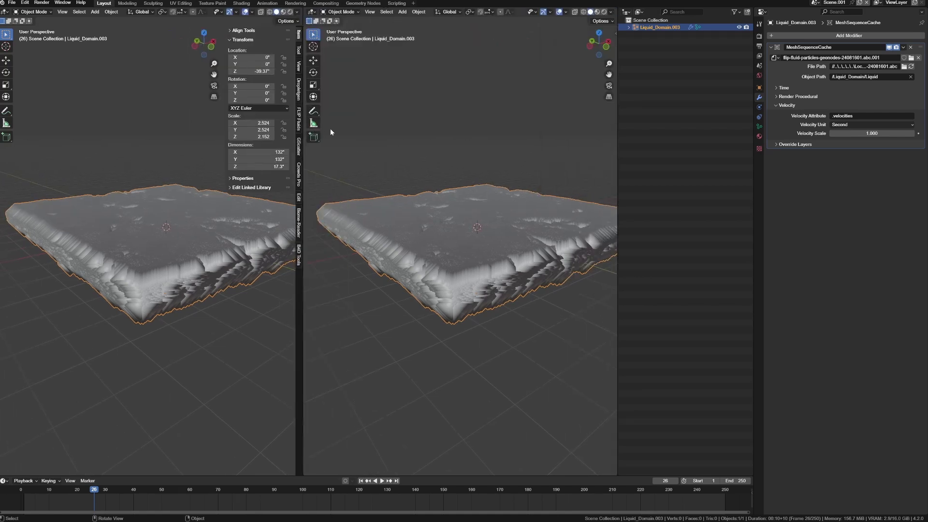
pyautogui.moveTo(330, 129); pyautogui.dragTo(360, 124, button='middle')
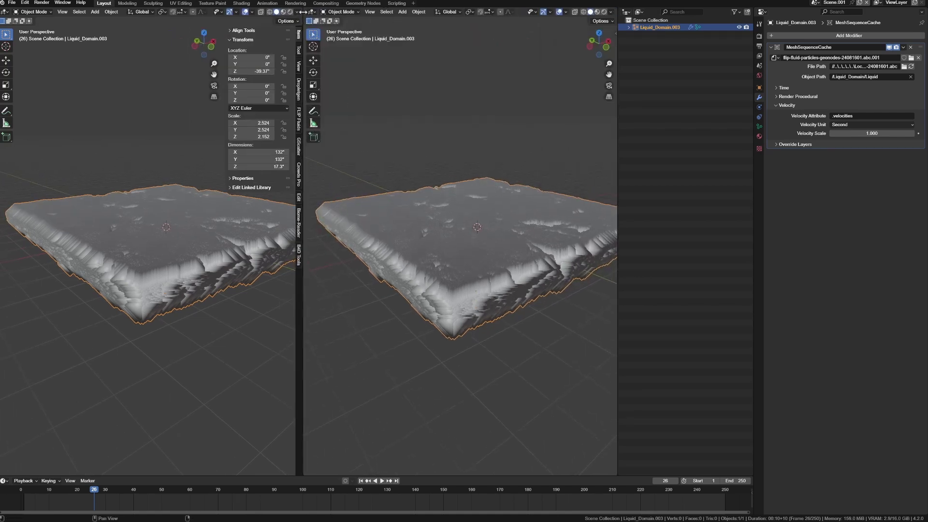
pyautogui.moveTo(309, 11); pyautogui.dragTo(325, 11)
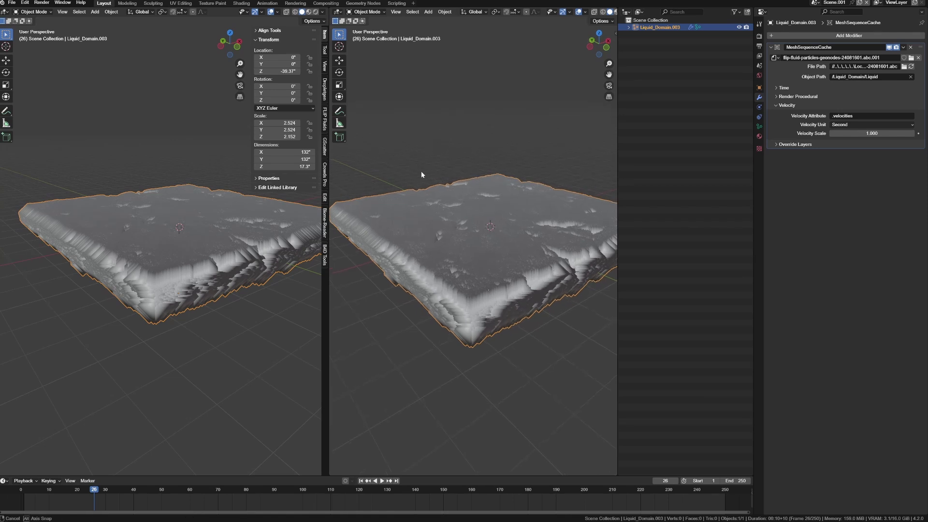
pyautogui.click(5, 12)
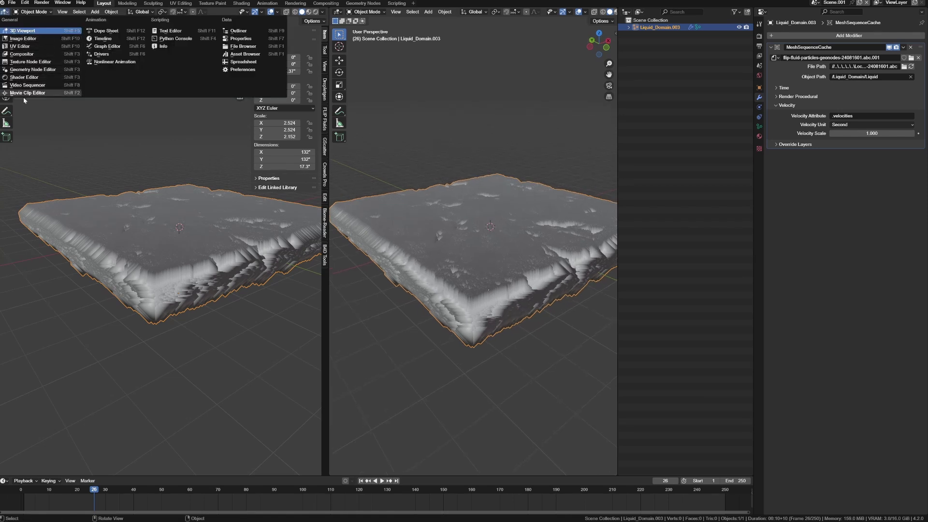
pyautogui.click(22, 71)
pyautogui.press('n')
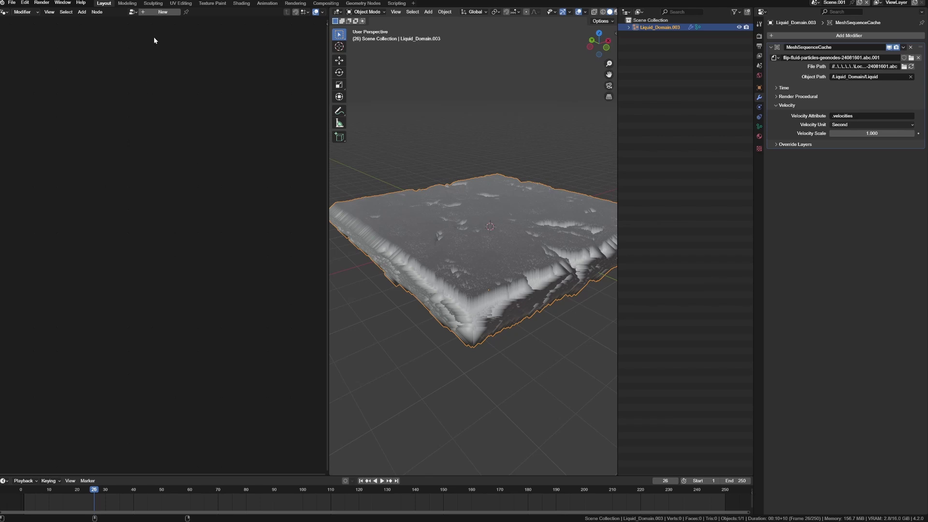
# Create a new geometry node tree on the Liquid_Domain.003 particle cloud and frame its nodes.
pyautogui.click(162, 12)
pyautogui.press('Home')
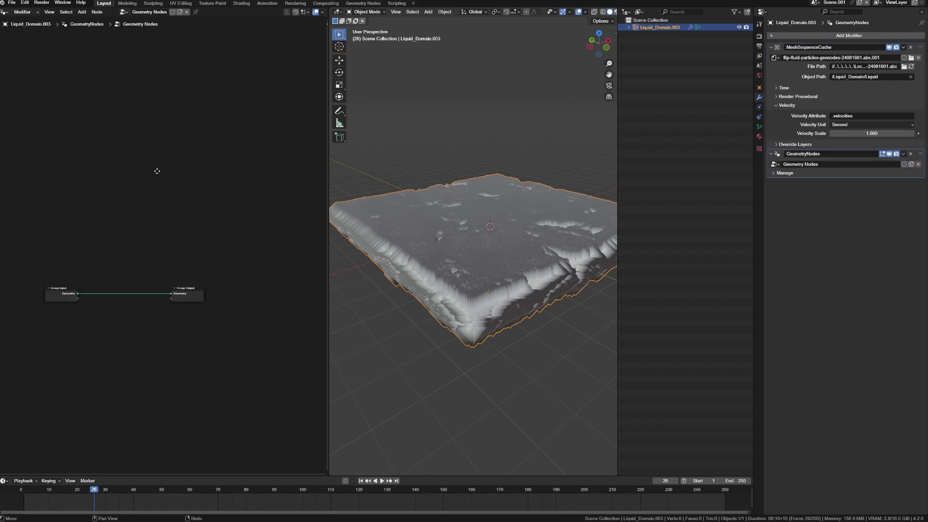
pyautogui.press('Home')
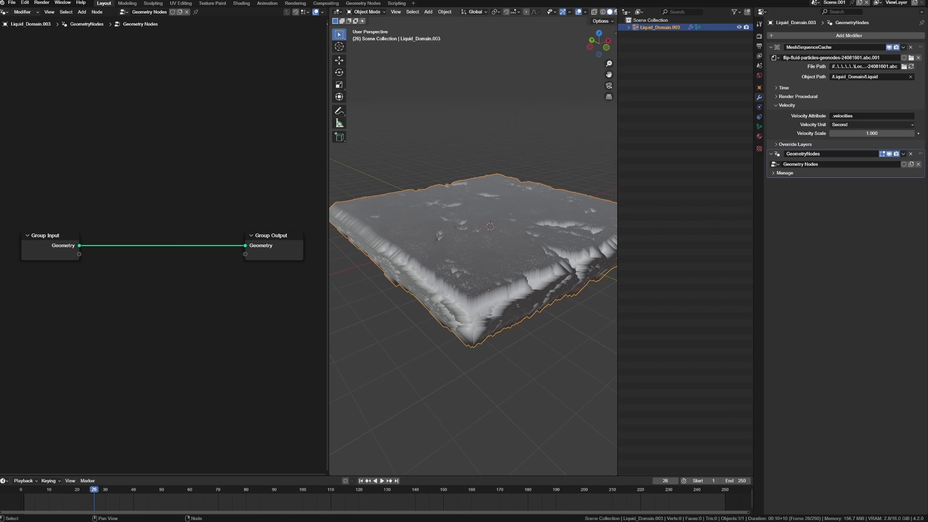
pyautogui.hotkey('shift', 'a')
pyautogui.write('inst')
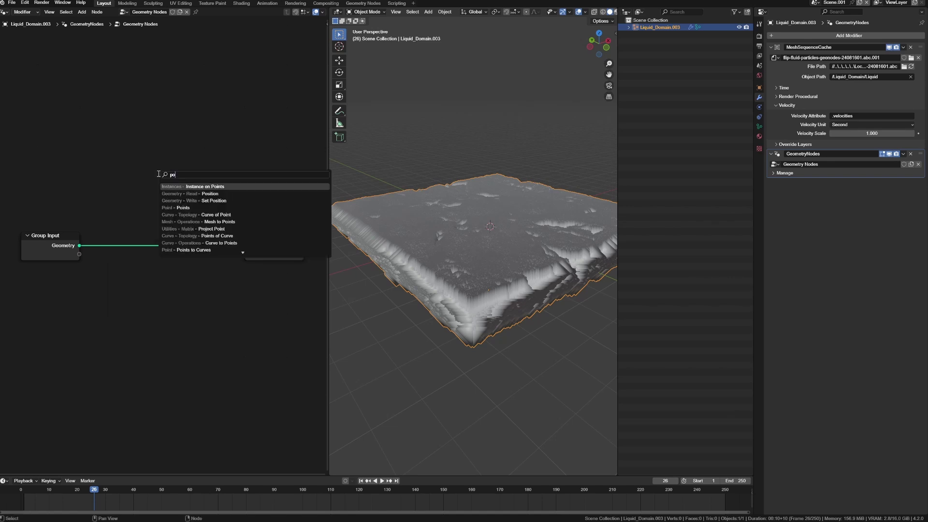
pyautogui.press('Return')
pyautogui.click(158, 173)
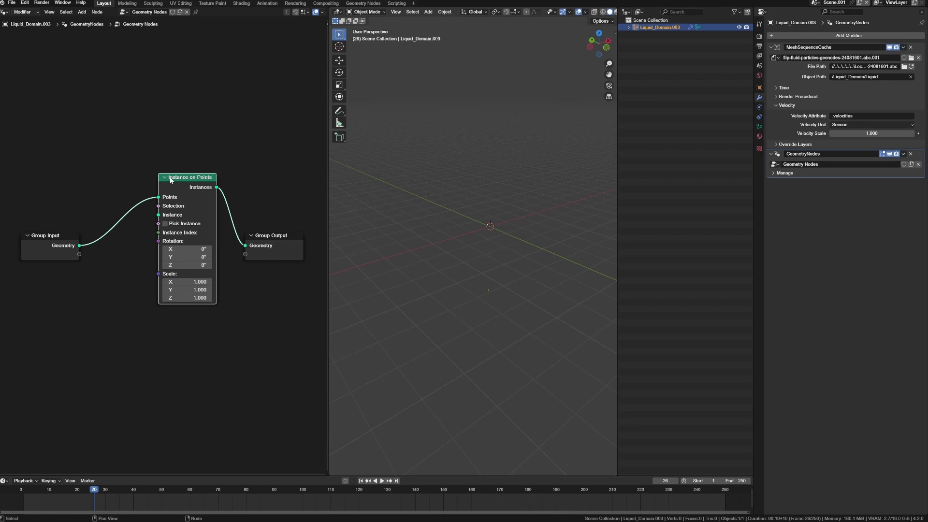
pyautogui.press('x')
# Add a Points to Vertices node above the Group Input and a Mesh to Points node next to it.
pyautogui.hotkey('shift', 'a')
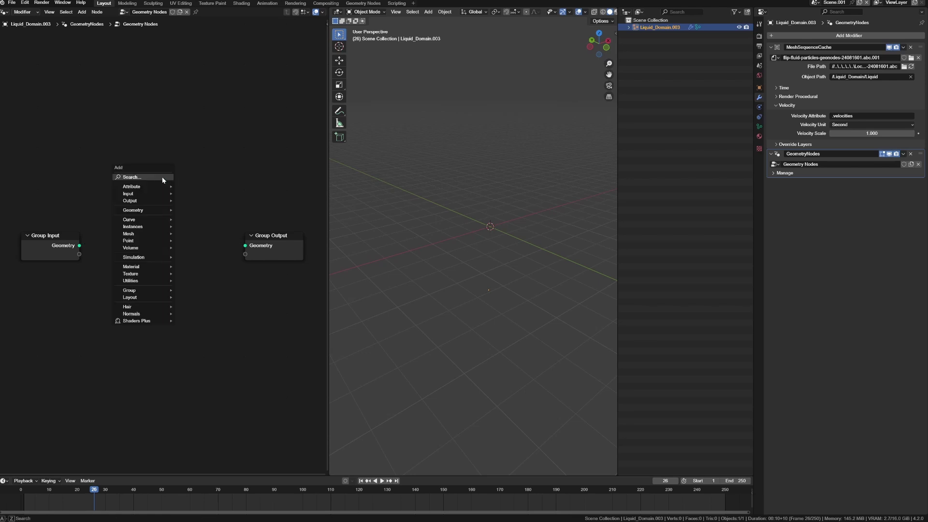
pyautogui.write('points to ver')
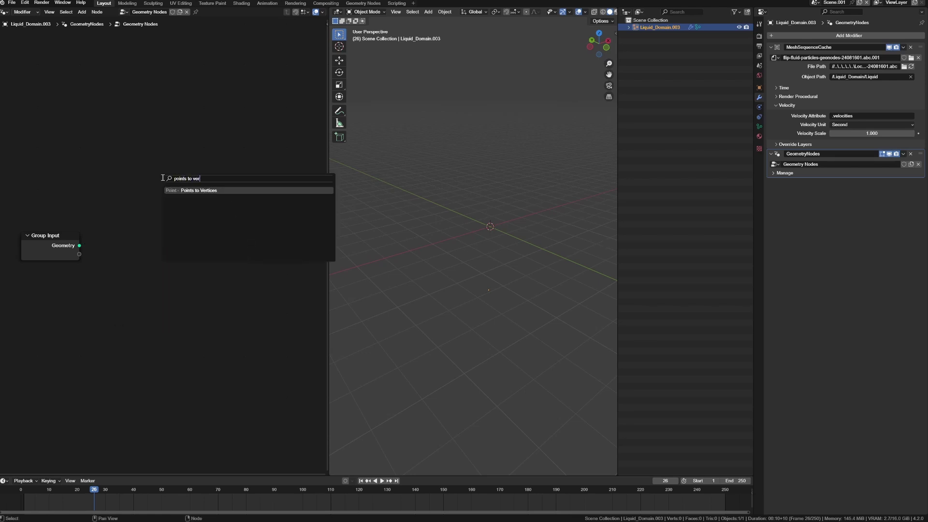
pyautogui.press('Return')
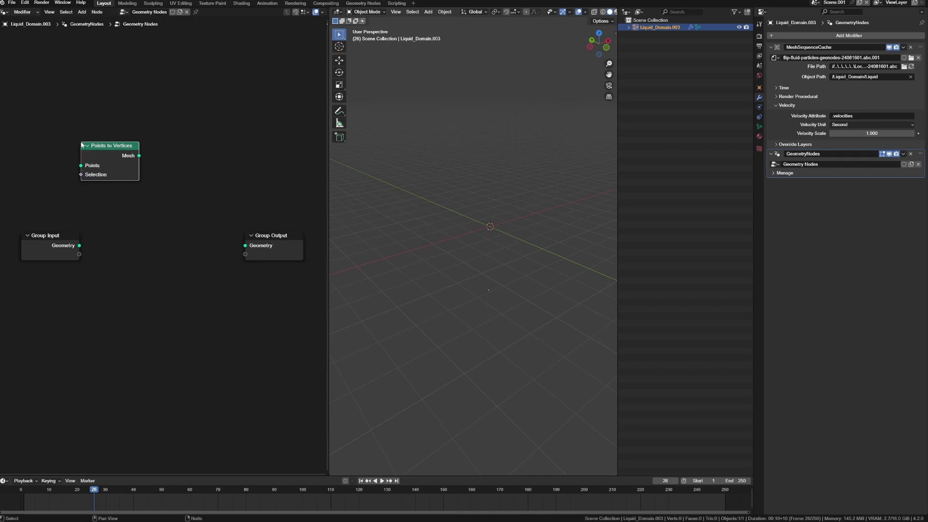
pyautogui.click(155, 147)
pyautogui.hotkey('shift', 'a')
pyautogui.write('mesh to points')
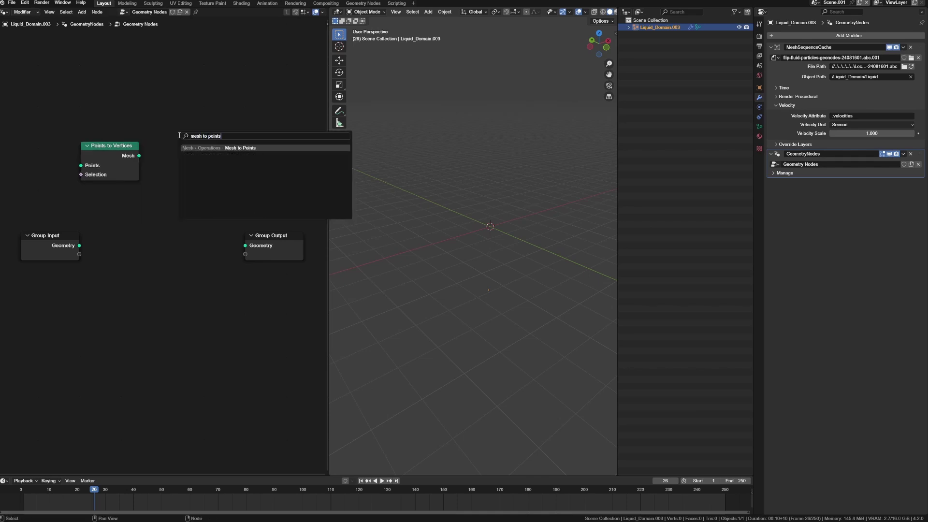
pyautogui.press('Return')
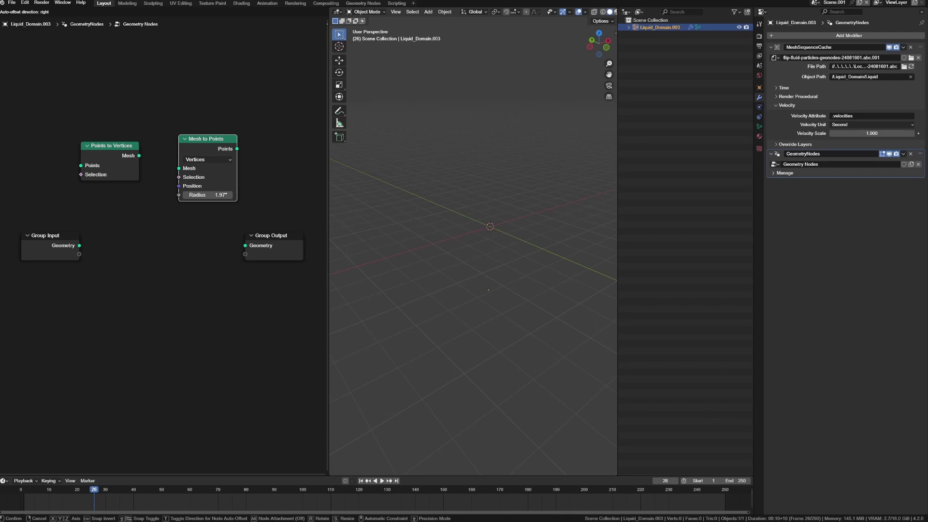
pyautogui.click(179, 135)
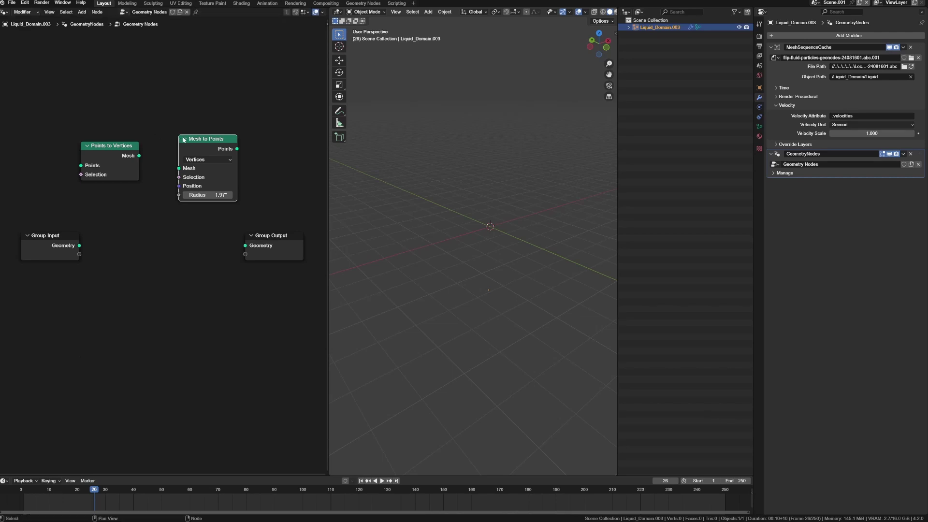
pyautogui.moveTo(195, 139); pyautogui.dragTo(173, 142)
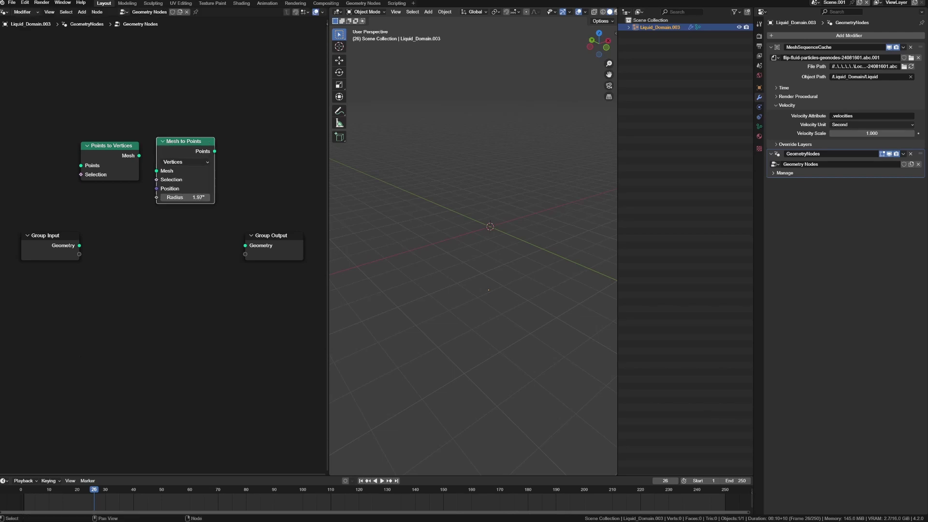
# Add a Set Material node beside the Mesh to Points node.
pyautogui.hotkey('shift', 'a')
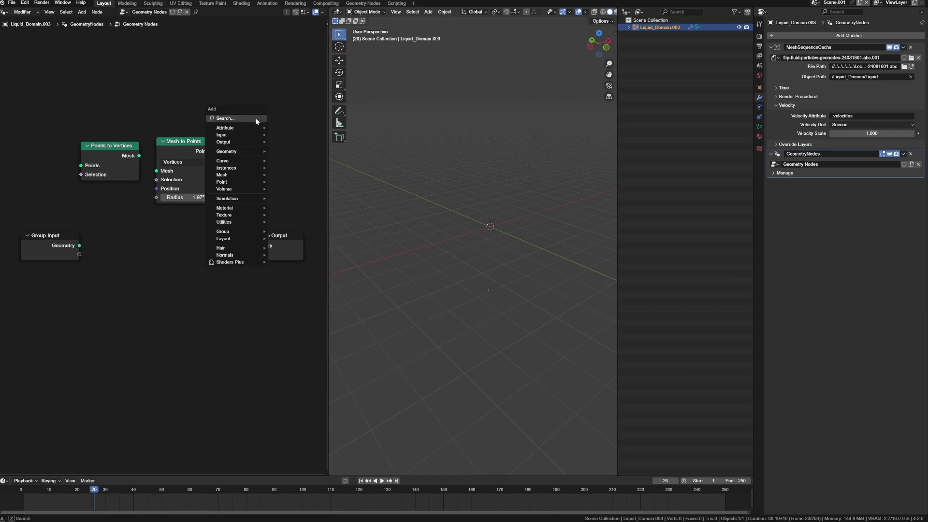
pyautogui.write('set materi')
pyautogui.press('Return')
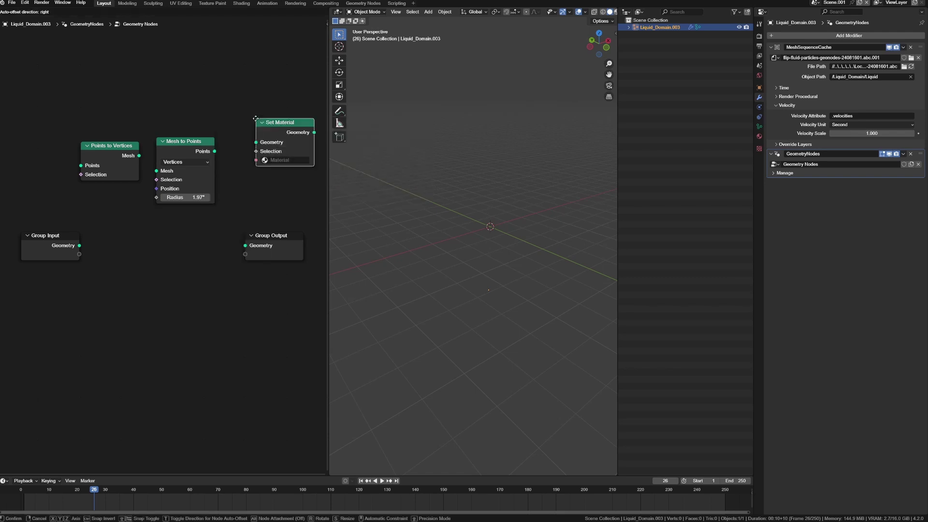
pyautogui.click(196, 129)
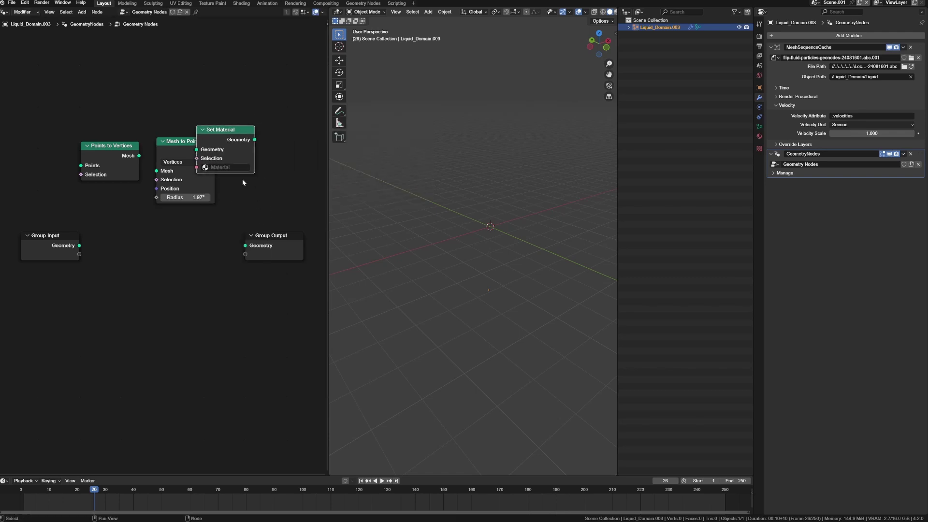
# Chain Group Input, Points to Vertices, Mesh to Points, Set Material and Group Output, spacing out the Set Material and Group Output nodes.
pyautogui.moveTo(81, 165); pyautogui.dragTo(78, 246)
pyautogui.moveTo(216, 141); pyautogui.dragTo(259, 119)
pyautogui.moveTo(152, 173); pyautogui.dragTo(155, 172)
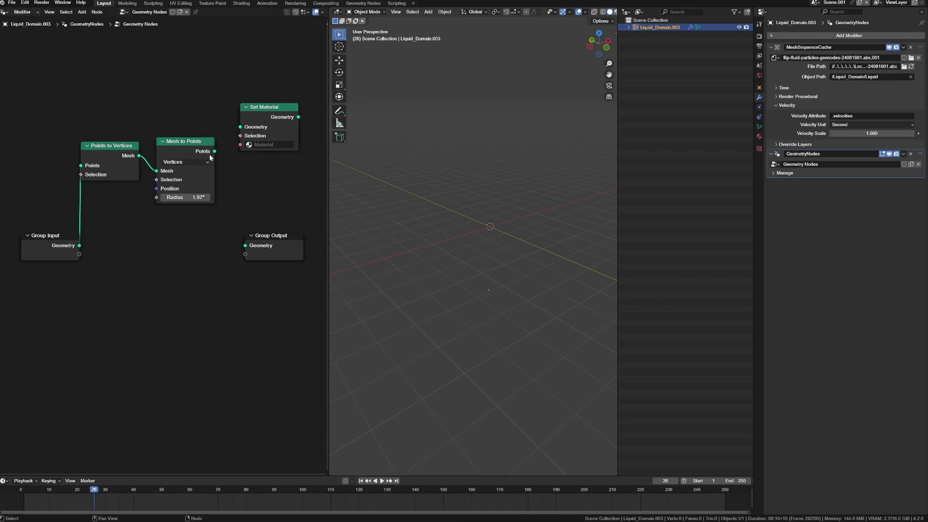
pyautogui.moveTo(214, 152); pyautogui.dragTo(245, 121)
pyautogui.click(207, 116)
pyautogui.moveTo(215, 151); pyautogui.dragTo(241, 126)
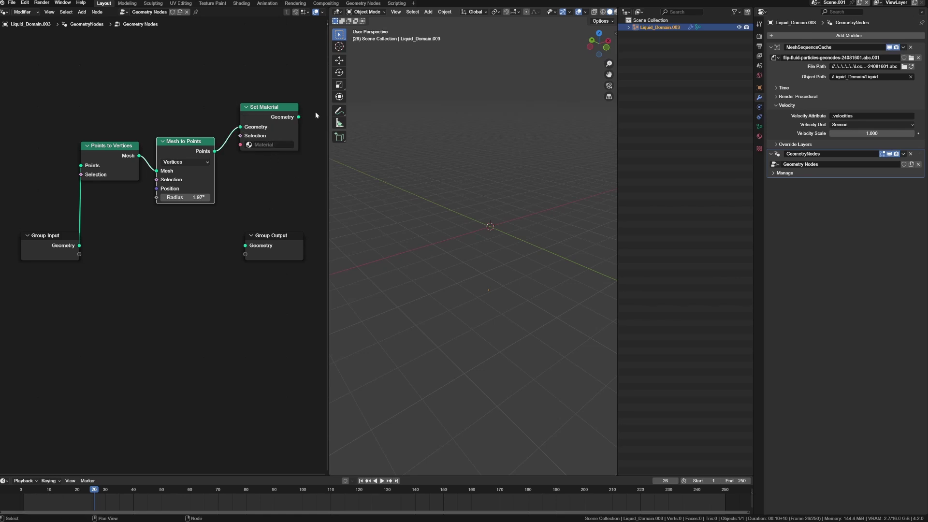
pyautogui.moveTo(299, 117); pyautogui.dragTo(245, 245)
pyautogui.moveTo(263, 275); pyautogui.dragTo(187, 266, button='middle')
pyautogui.moveTo(215, 245); pyautogui.dragTo(279, 222)
# Set the Mesh to Points radius to 0.1 inches and inspect the particles up close.
pyautogui.click(124, 189)
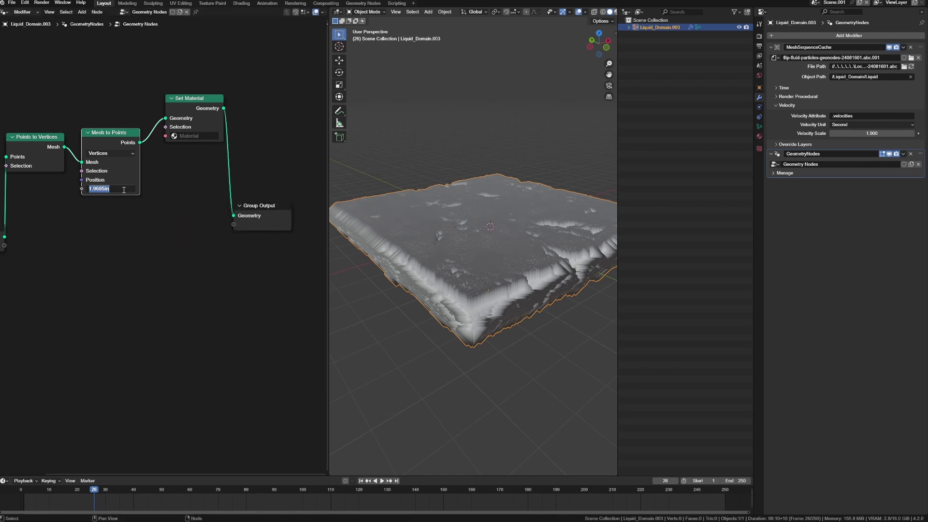
pyautogui.write('0.1')
pyautogui.press('Return')
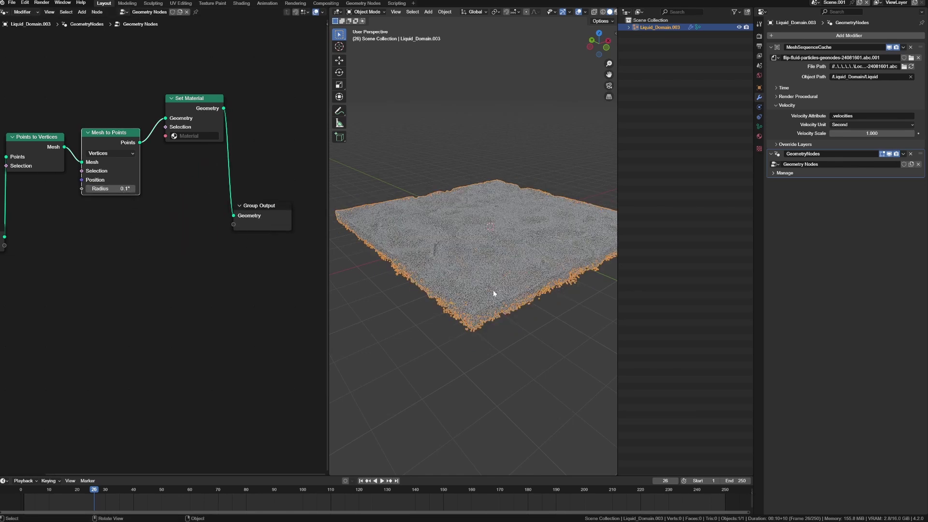
pyautogui.moveTo(493, 296); pyautogui.dragTo(495, 292, button='middle')
pyautogui.scroll(4, 495, 291)
pyautogui.scroll(-2, 494, 289)
pyautogui.scroll(1, 495, 288)
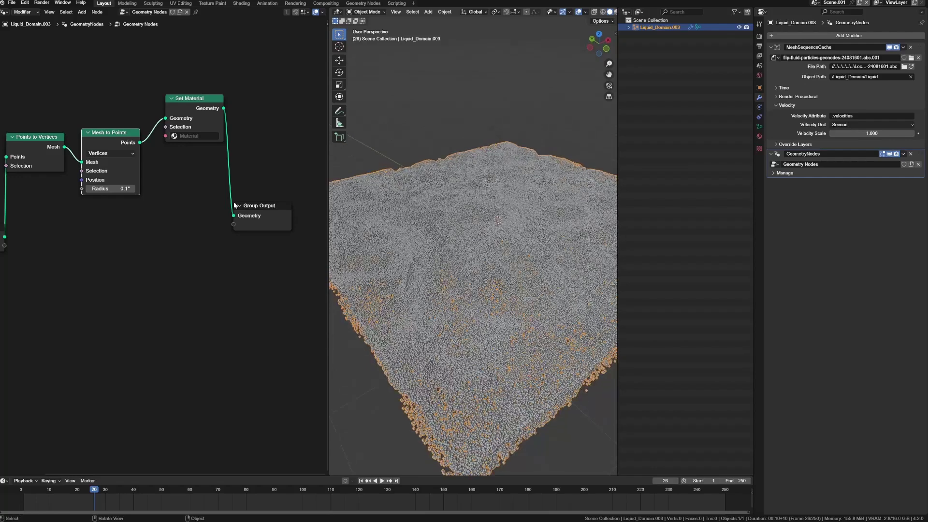
# Create a new material for the particle cloud with an orange base color (hue 0.024, saturation 0.963, value 0.801).
pyautogui.moveTo(198, 112); pyautogui.dragTo(201, 122)
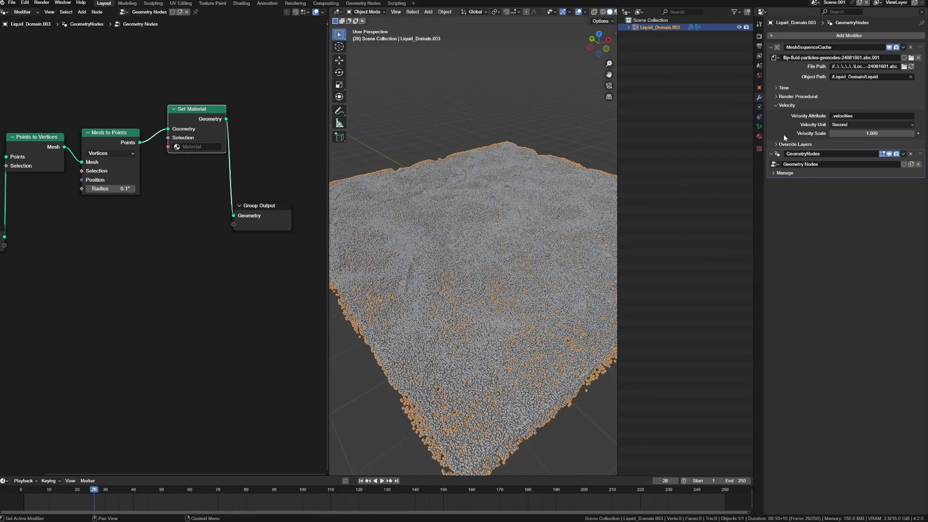
pyautogui.click(759, 138)
pyautogui.click(811, 66)
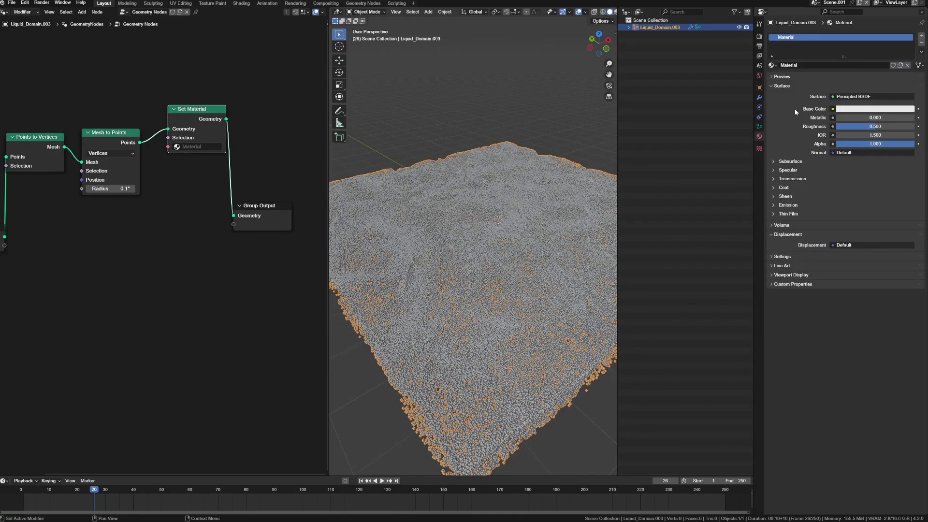
pyautogui.click(856, 110)
pyautogui.moveTo(853, 166); pyautogui.dragTo(865, 170)
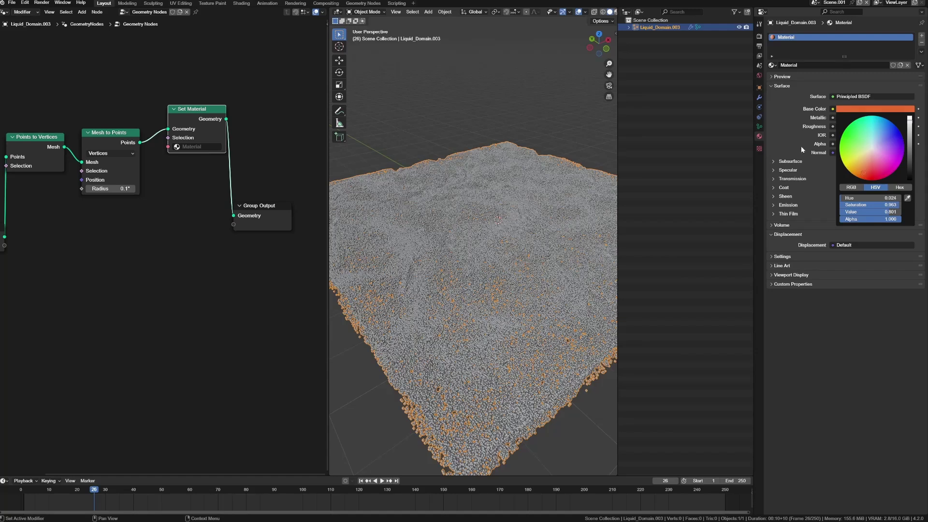
# Set the orange material's roughness to 0.25 and collapse its surface settings.
pyautogui.click(853, 125)
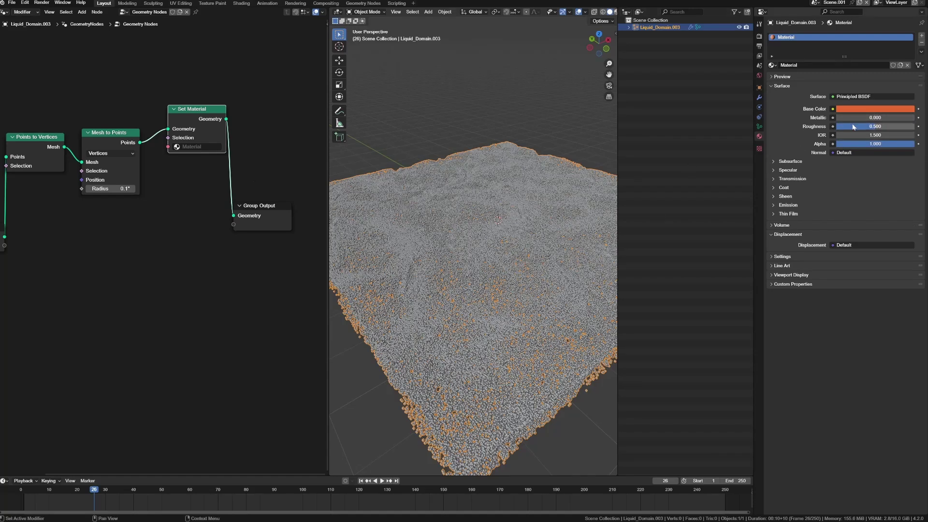
pyautogui.write('.25')
pyautogui.press('Return')
pyautogui.click(781, 86)
pyautogui.click(782, 87)
pyautogui.click(781, 87)
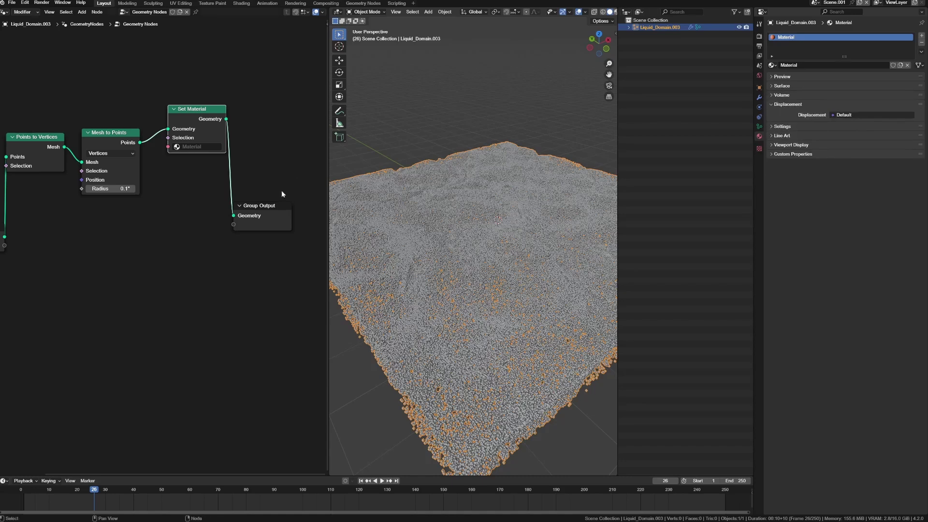
# Move the liquid particle object into a new collection named Liquid-Sim and collapse that collection.
pyautogui.moveTo(409, 270); pyautogui.dragTo(435, 229, button='middle')
pyautogui.press('m')
pyautogui.click(674, 126)
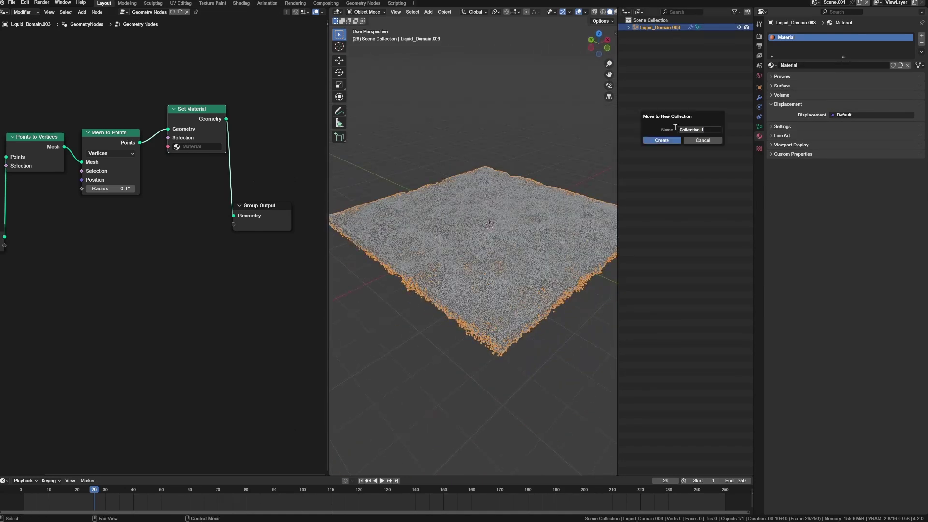
pyautogui.write('Liquid-Sim')
pyautogui.press('Return')
pyautogui.click(667, 109)
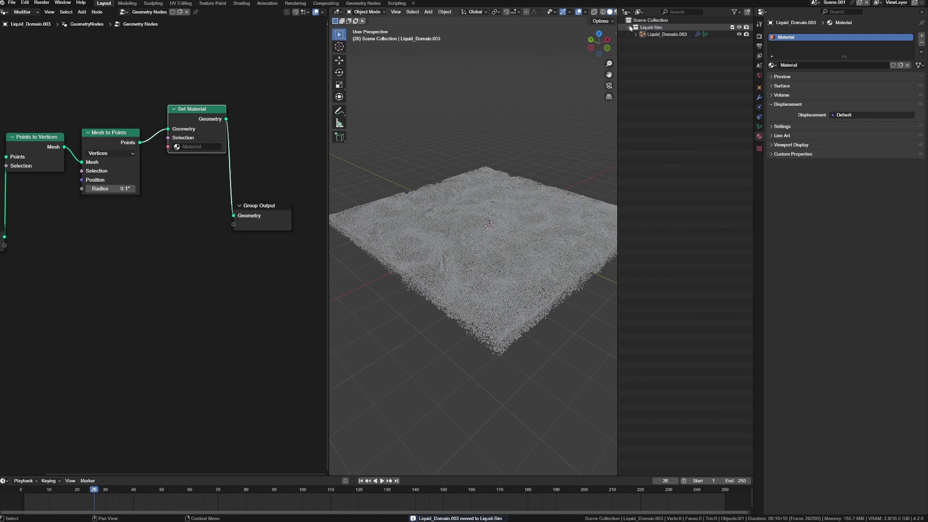
pyautogui.click(629, 27)
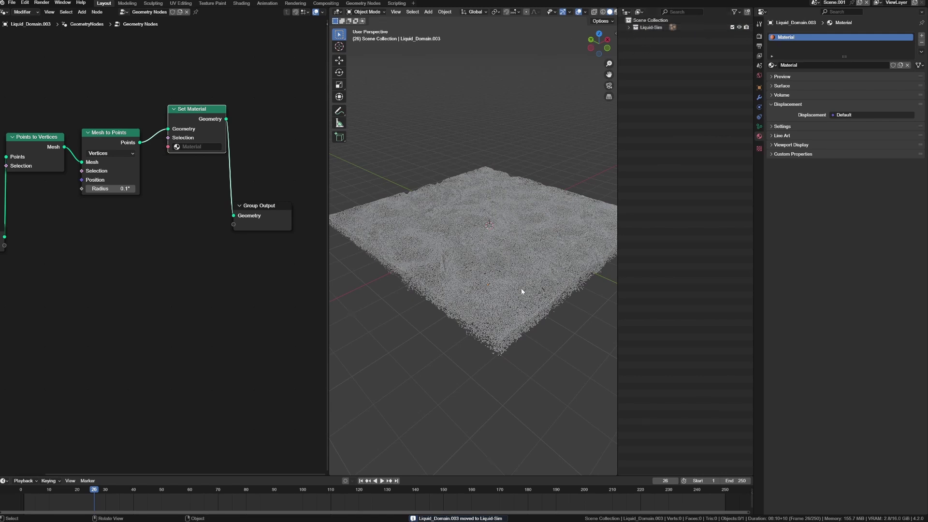
# Assign the orange material in the Set Material node and rename the material Liquid-Sim.
pyautogui.moveTo(521, 289); pyautogui.dragTo(514, 295, button='middle')
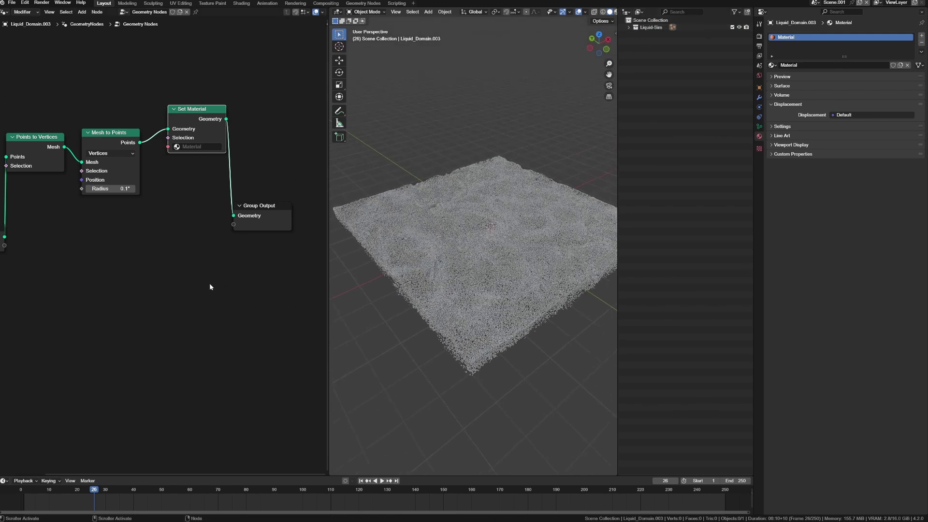
pyautogui.click(186, 146)
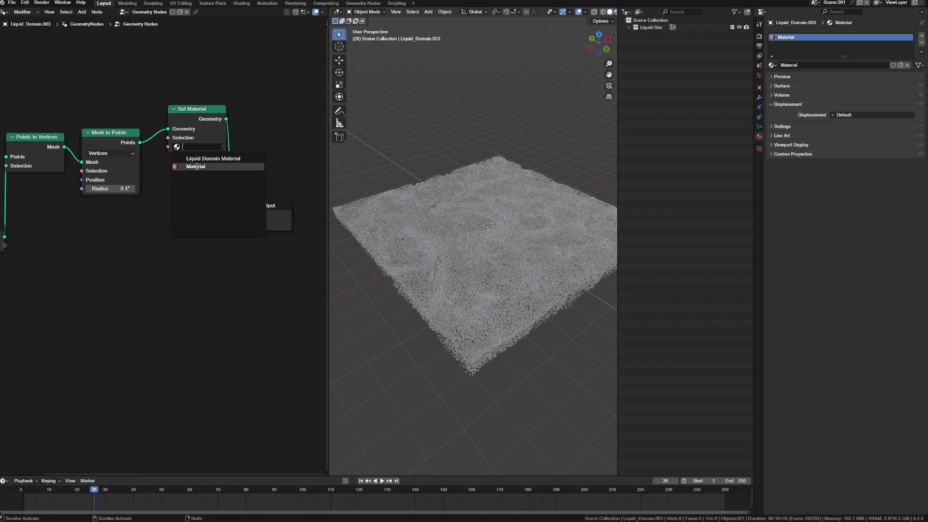
pyautogui.click(196, 167)
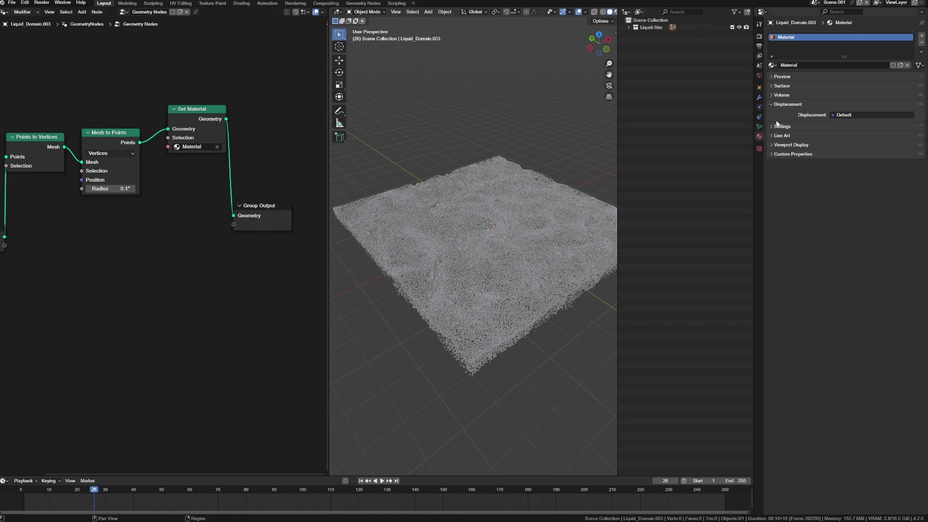
pyautogui.click(815, 66)
pyautogui.write('Part')
pyautogui.write('Liquid-')
pyautogui.write('Sim')
pyautogui.press('Return')
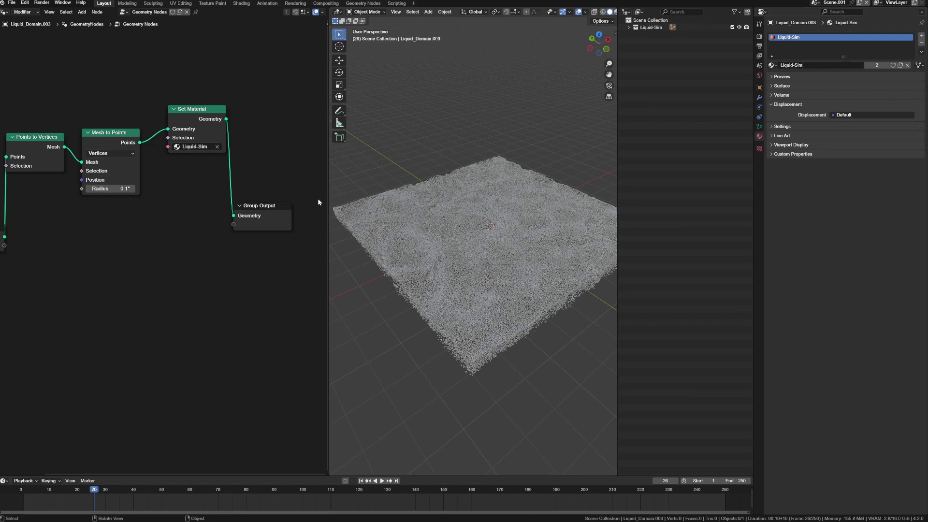
# Play back the particle simulation in a maximized viewport, return to the first frame and restore the layout.
pyautogui.moveTo(209, 312); pyautogui.dragTo(367, 317, button='middle')
pyautogui.scroll(4, 539, 292)
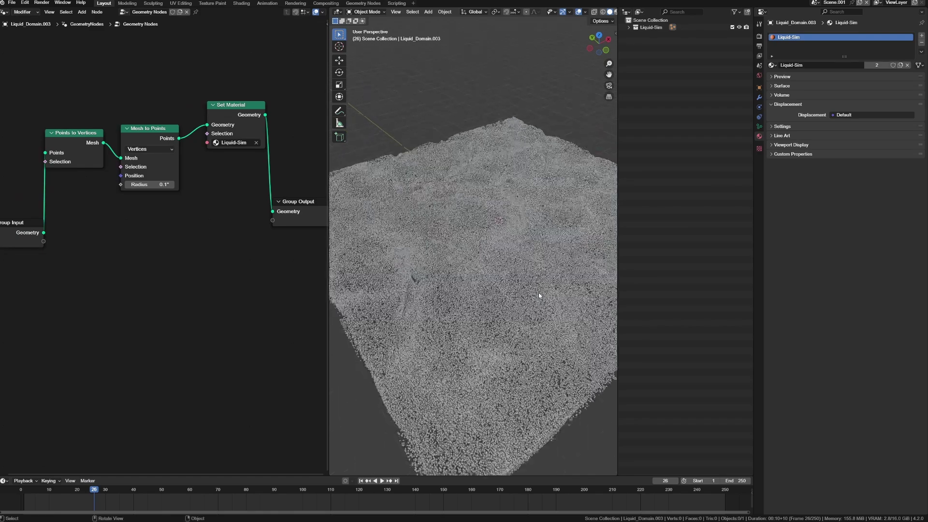
pyautogui.moveTo(539, 292); pyautogui.dragTo(511, 305, button='middle')
pyautogui.scroll(-1, 512, 324)
pyautogui.hotkey('ctrl', 'space')
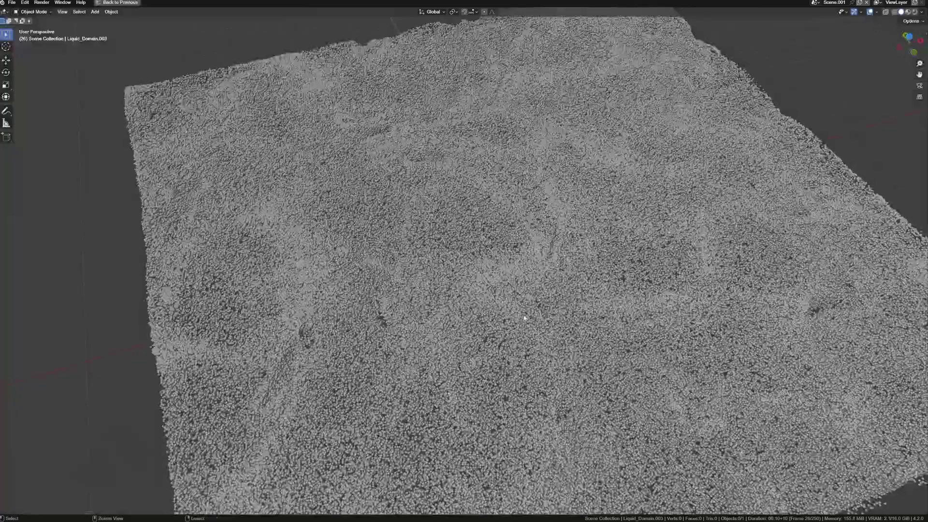
pyautogui.scroll(-2, 435, 294)
pyautogui.press('space')
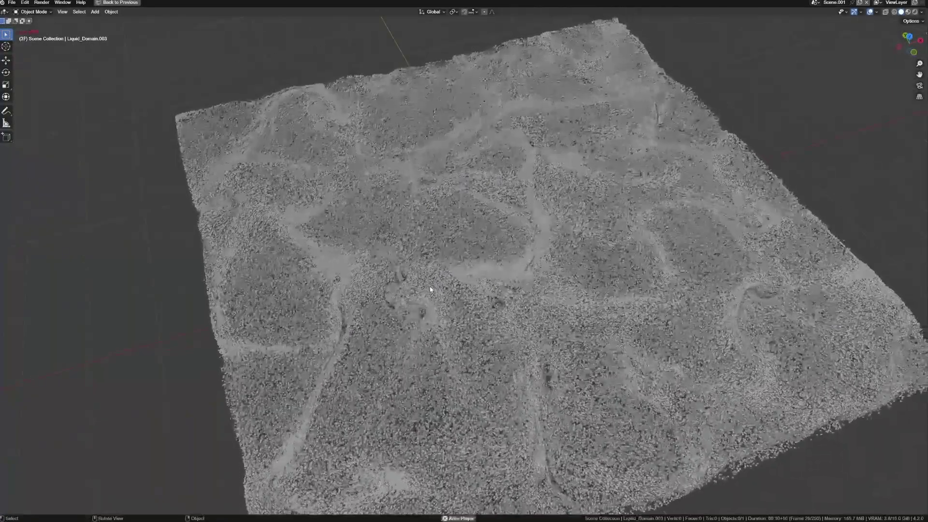
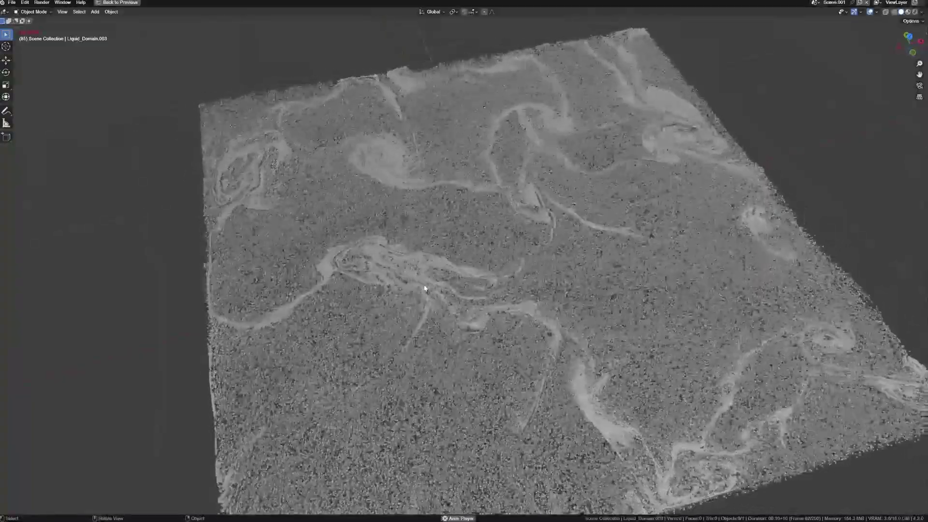
pyautogui.moveTo(425, 289); pyautogui.dragTo(429, 273, button='middle')
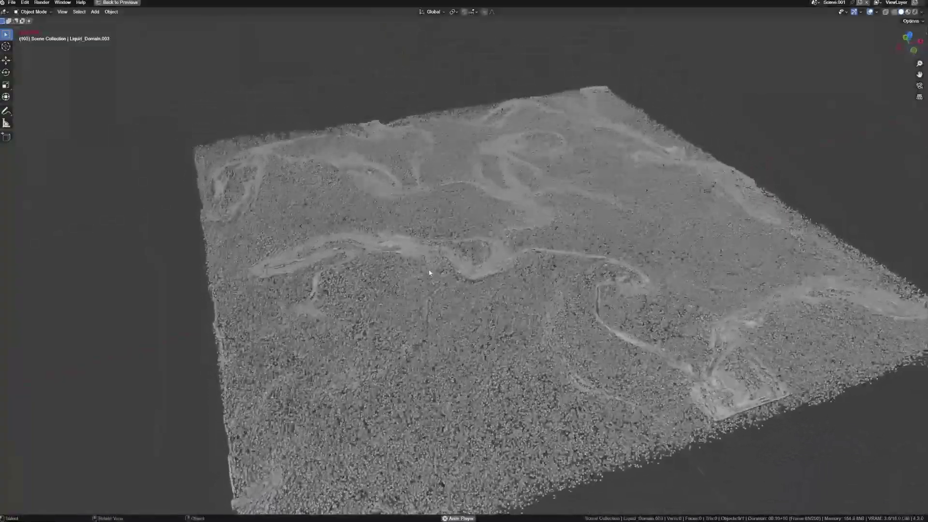
pyautogui.press('space')
pyautogui.hotkey('shift', 'Left')
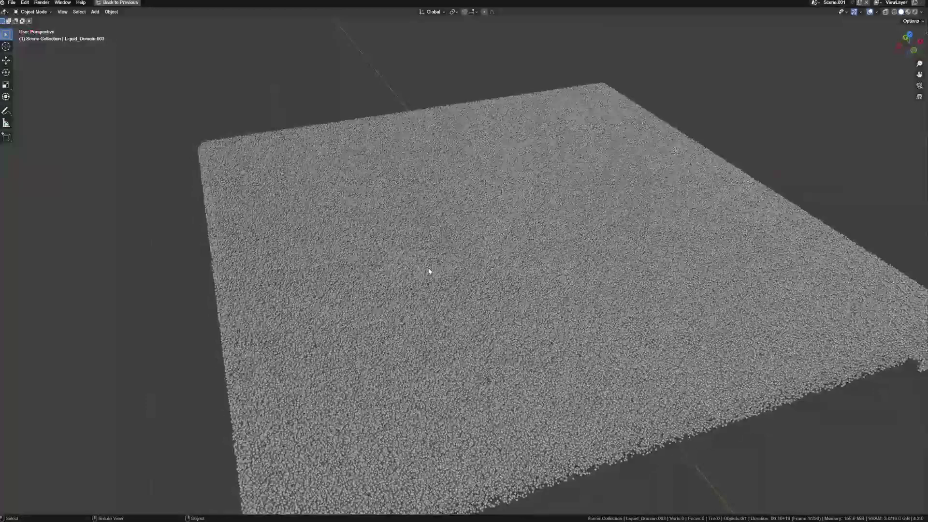
pyautogui.scroll(-3, 431, 277)
pyautogui.moveTo(431, 280)
pyautogui.mouseDown(button='middle')
pyautogui.moveTo(447, 303)
pyautogui.moveTo(443, 275)
pyautogui.mouseUp(button='middle')
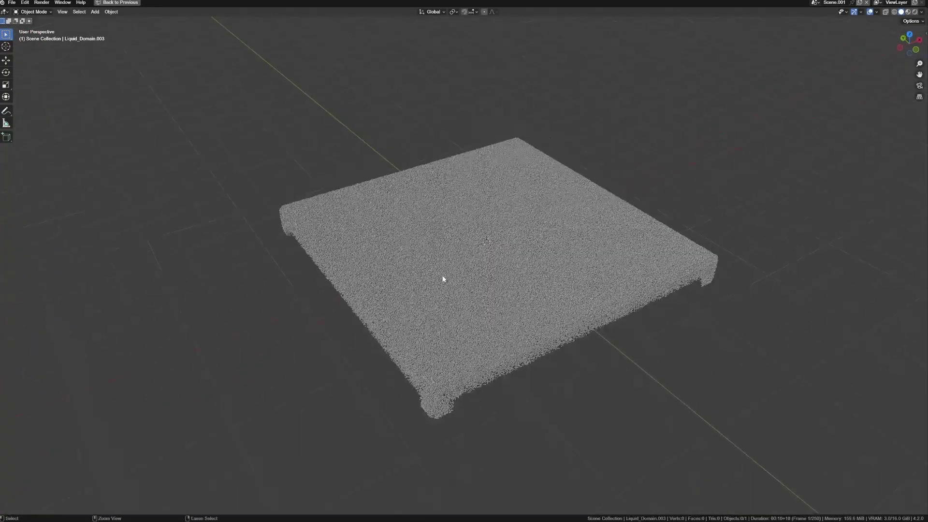
pyautogui.hotkey('ctrl', 'space')
pyautogui.scroll(4, 459, 301)
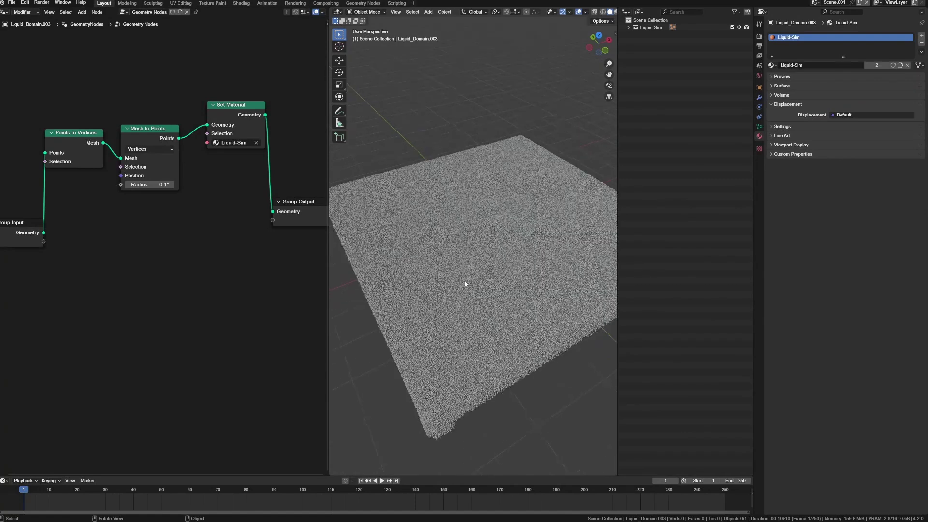
# Create a new empty scene that copies the current scene's settings.
pyautogui.click(817, 3)
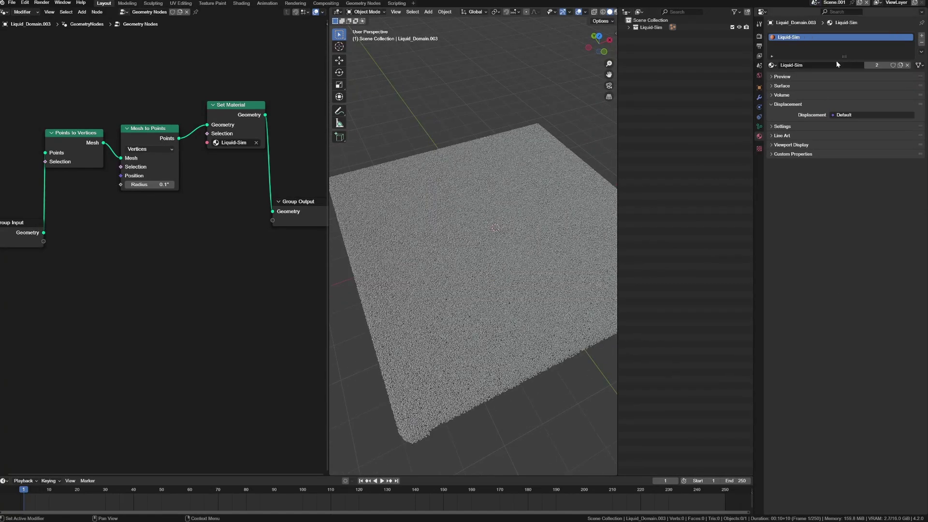
pyautogui.click(860, 5)
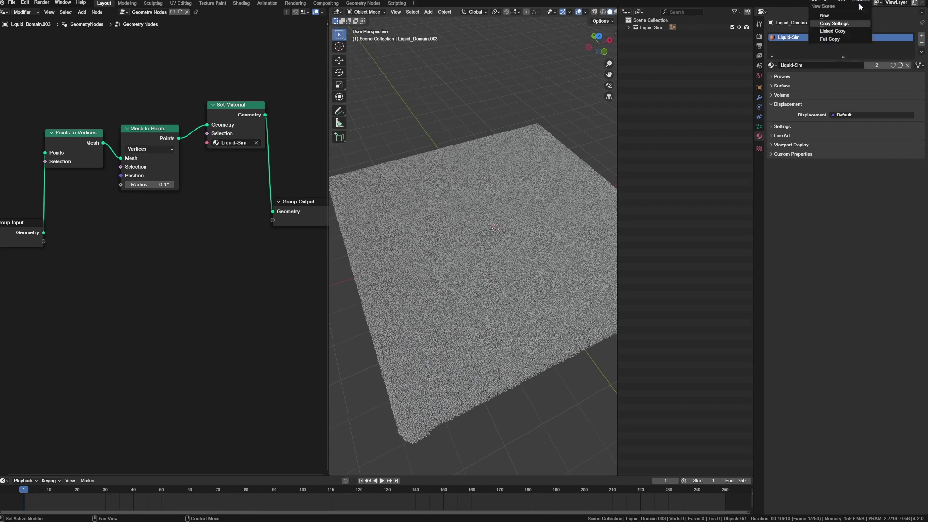
pyautogui.click(828, 24)
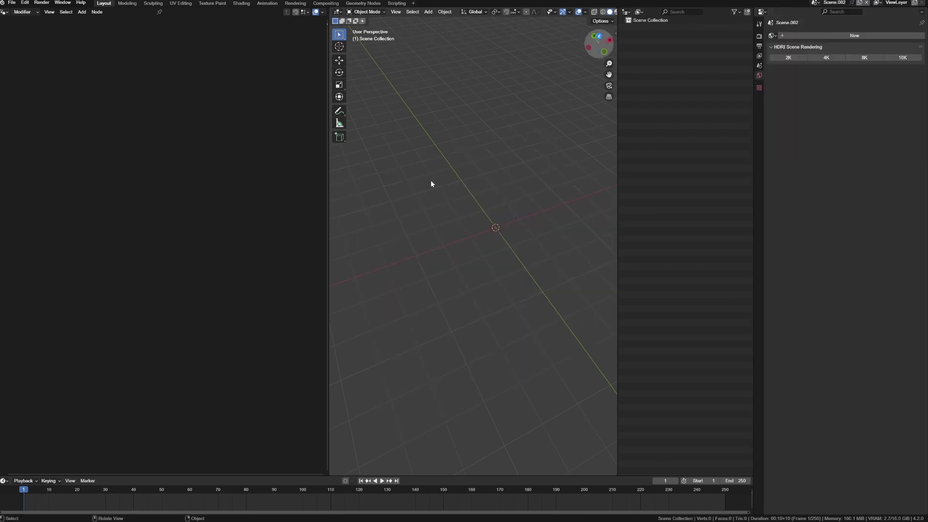
# Turn the geometry node editor area into a second 3D viewport and make it narrower.
pyautogui.click(5, 12)
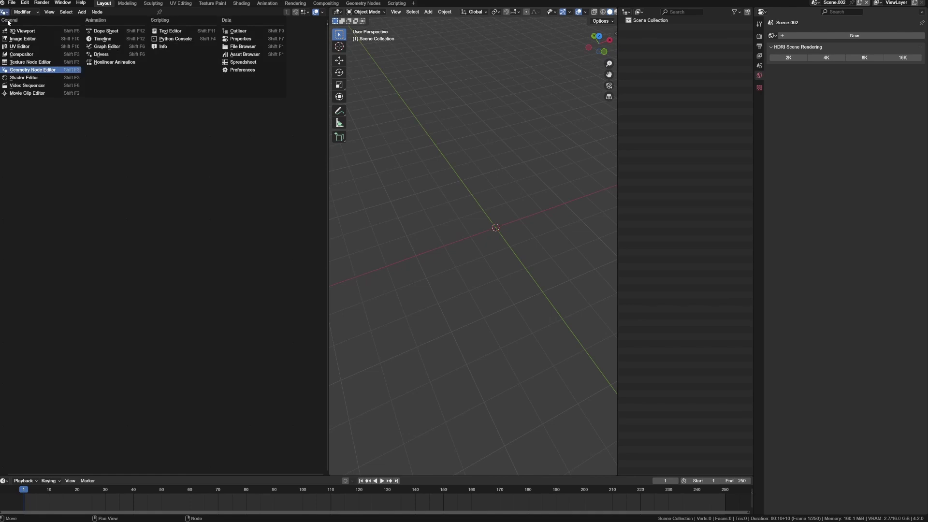
pyautogui.click(21, 31)
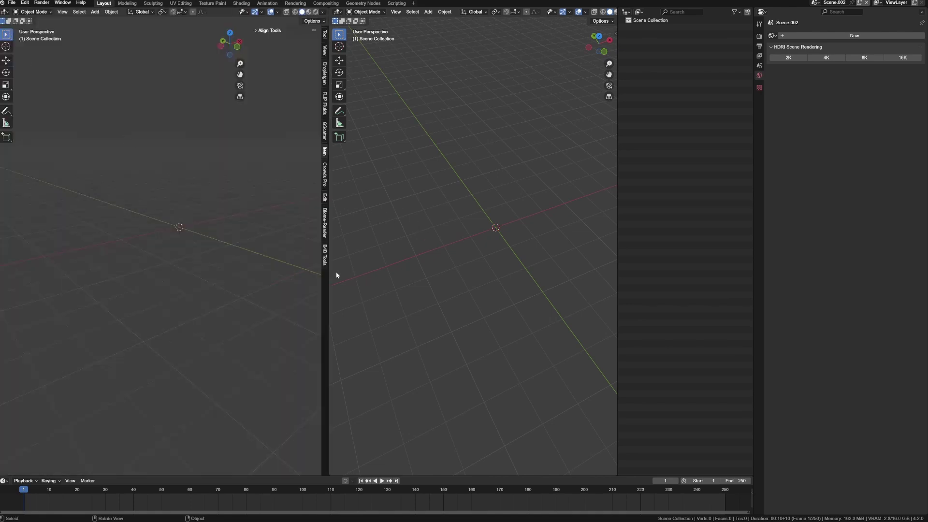
pyautogui.moveTo(329, 294); pyautogui.dragTo(273, 295)
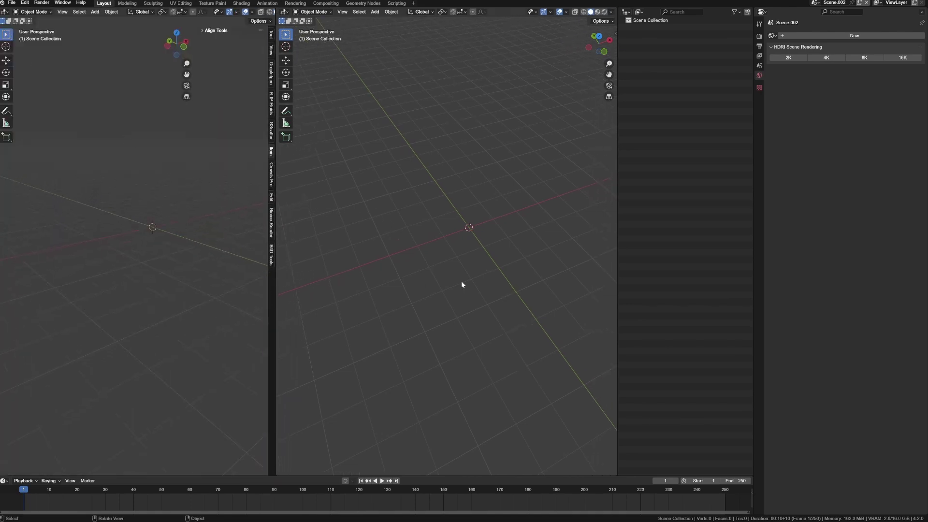
# Add a collection instance of Liquid-Sim at the world origin.
pyautogui.hotkey('shift', 'a')
pyautogui.press('Escape')
pyautogui.hotkey('shift', 'a')
pyautogui.moveTo(444, 243)
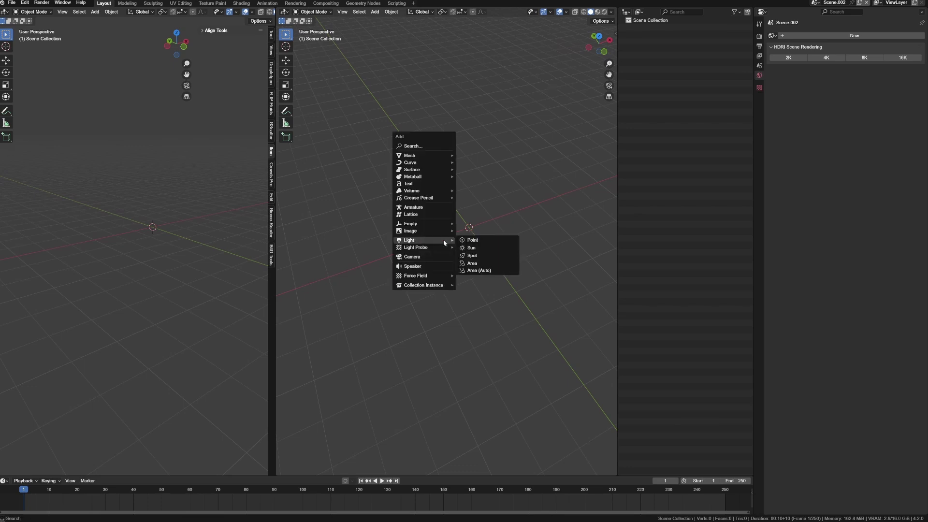
pyautogui.write('collection')
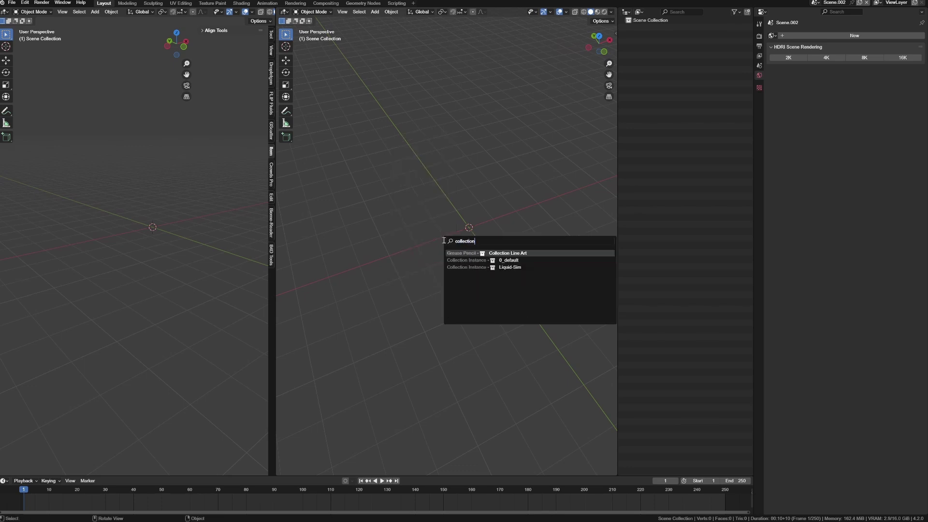
pyautogui.press('Down')
pyautogui.press('Down')
pyautogui.press('Return')
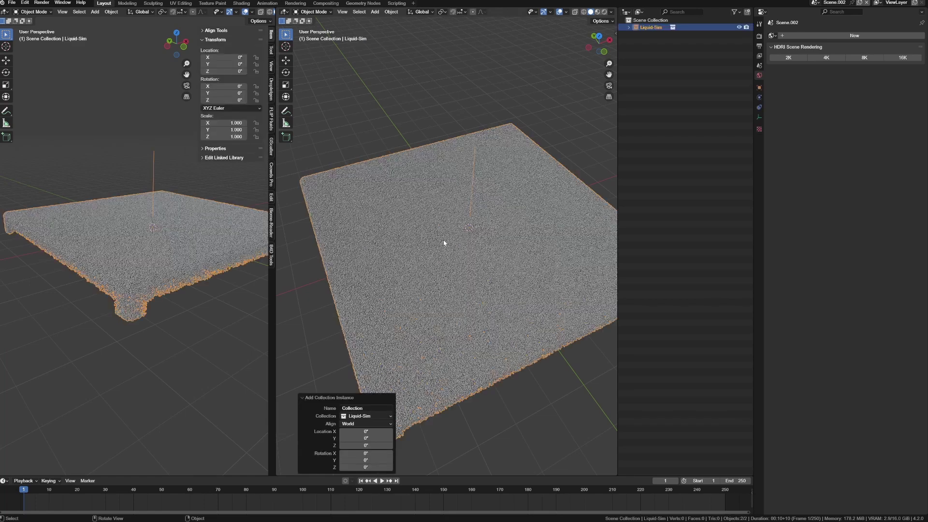
pyautogui.scroll(-3, 443, 320)
pyautogui.moveTo(443, 320); pyautogui.dragTo(465, 262, button='middle')
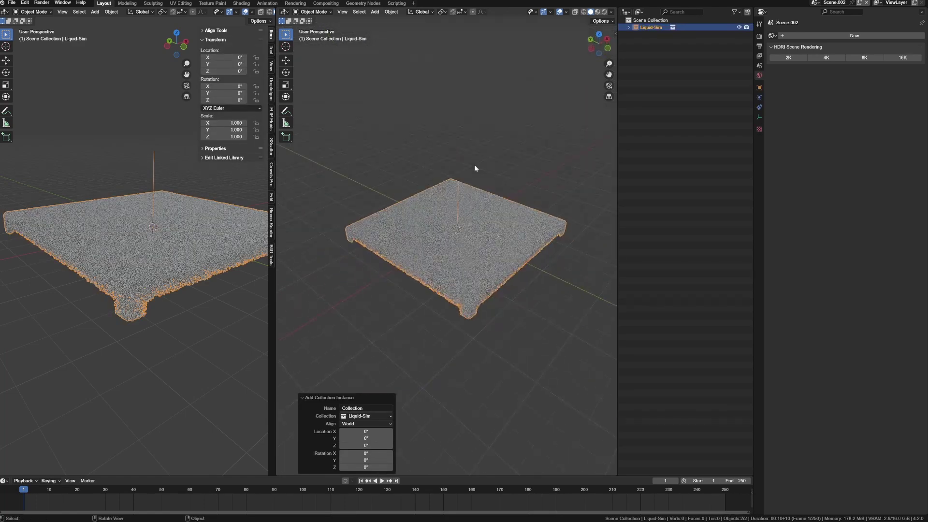
pyautogui.click(484, 262)
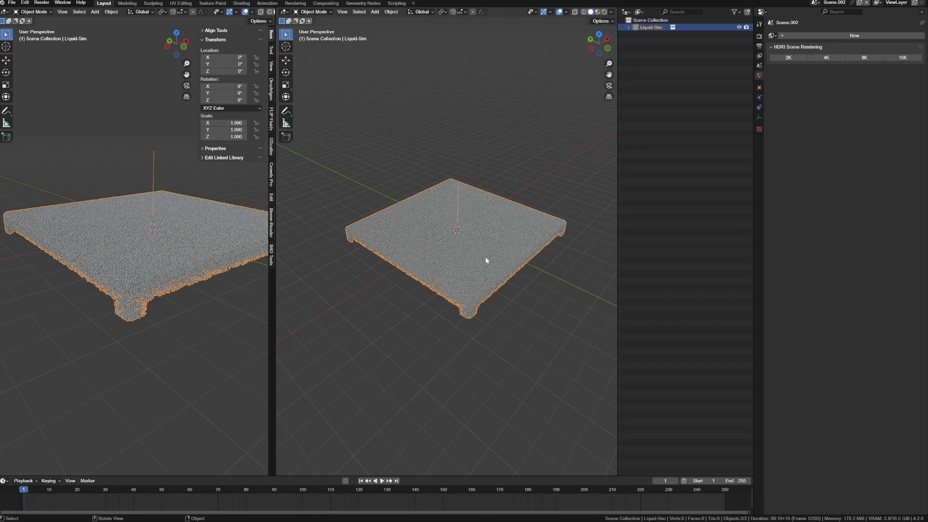
pyautogui.press('g')
pyautogui.press('Escape')
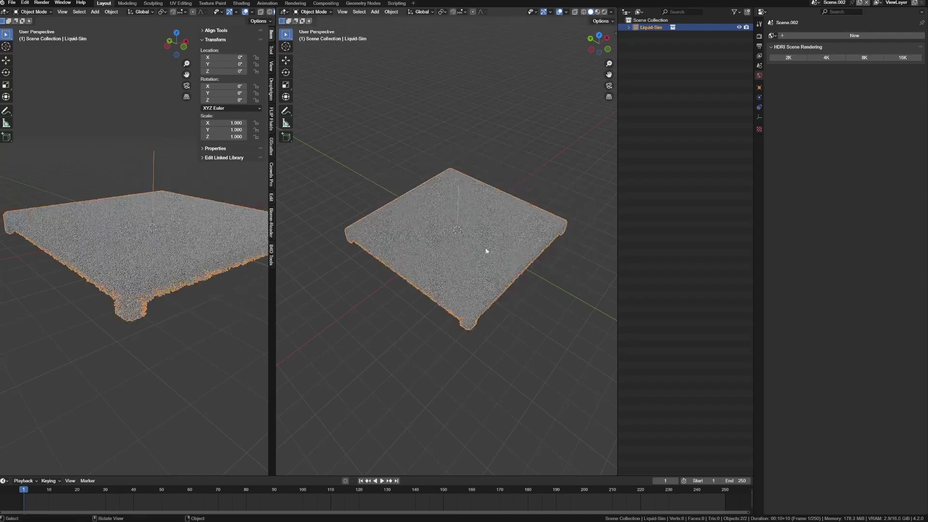
pyautogui.moveTo(462, 225)
pyautogui.mouseDown(button='middle')
pyautogui.moveTo(465, 210)
pyautogui.moveTo(457, 232)
pyautogui.moveTo(446, 228)
pyautogui.mouseUp(button='middle')
# Add a mesh plane at the origin, try shifting it along Y, and delete it.
pyautogui.hotkey('shift', 'a')
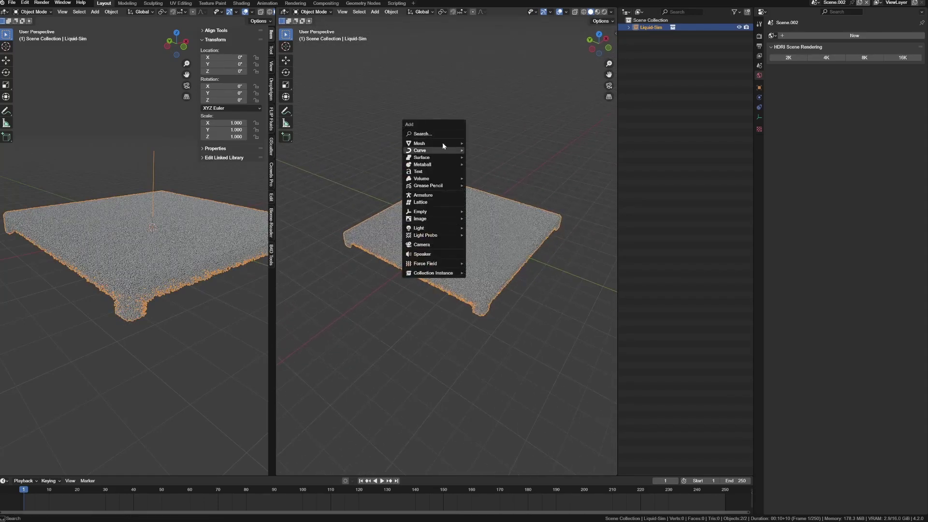
pyautogui.moveTo(443, 140)
pyautogui.click(483, 143)
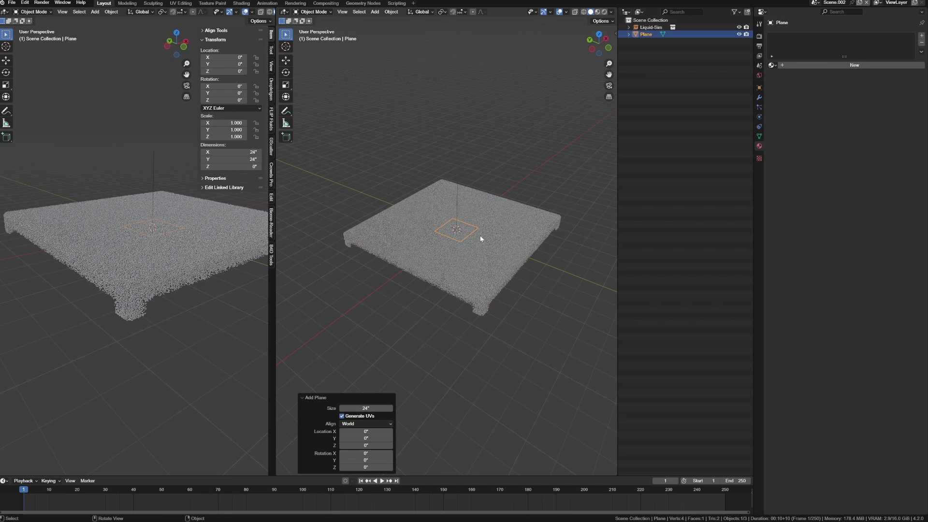
pyautogui.press('g')
pyautogui.press('y')
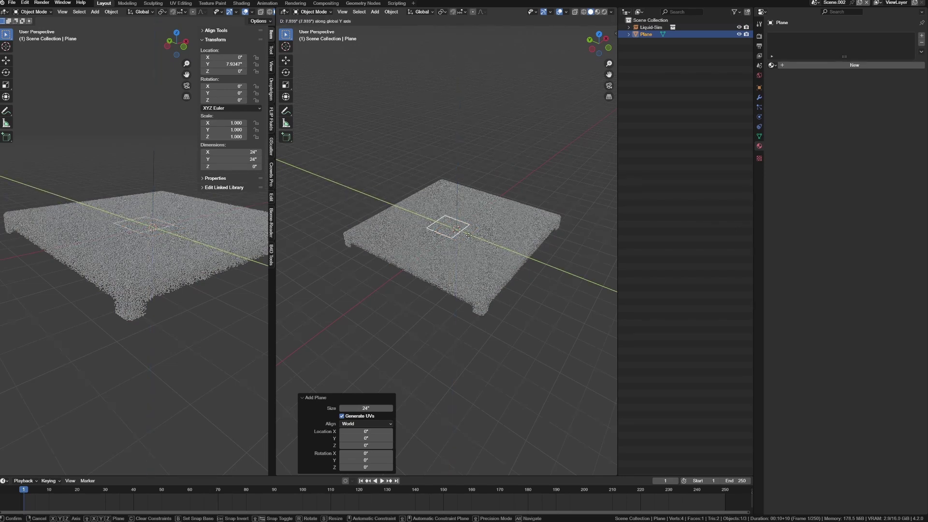
pyautogui.press('Escape')
pyautogui.press('x')
pyautogui.click(440, 241)
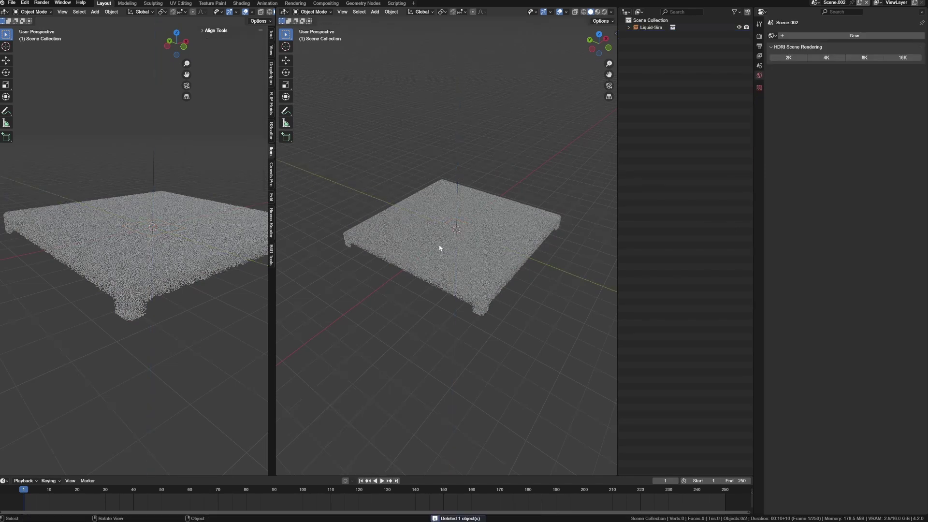
pyautogui.hotkey('shift', 'a')
pyautogui.moveTo(451, 236)
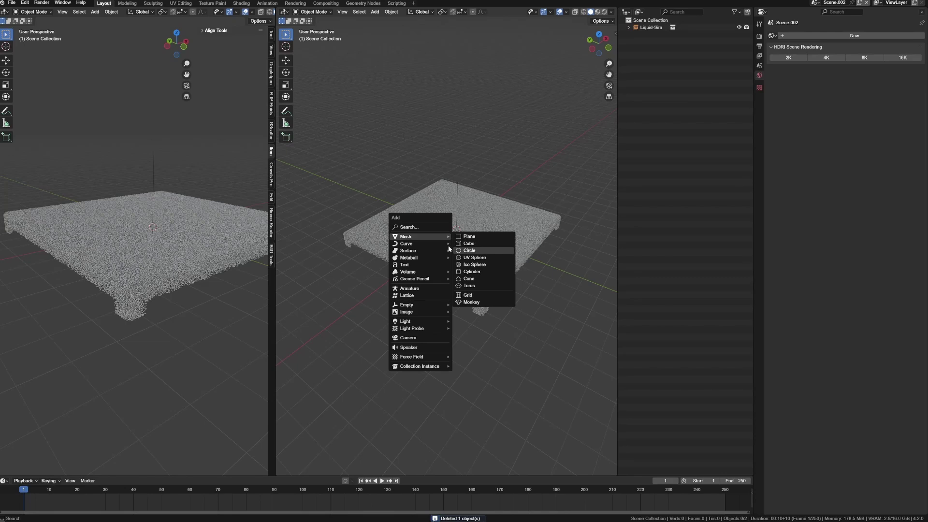
pyautogui.write('c')
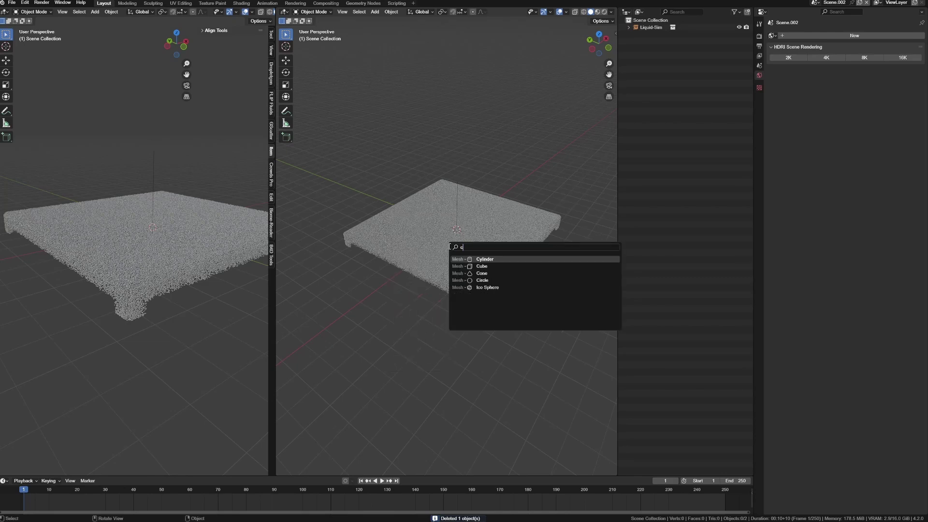
pyautogui.write('uvy')
pyautogui.press('BackSpace')
pyautogui.press('BackSpace')
pyautogui.press('BackSpace')
pyautogui.write('uvy')
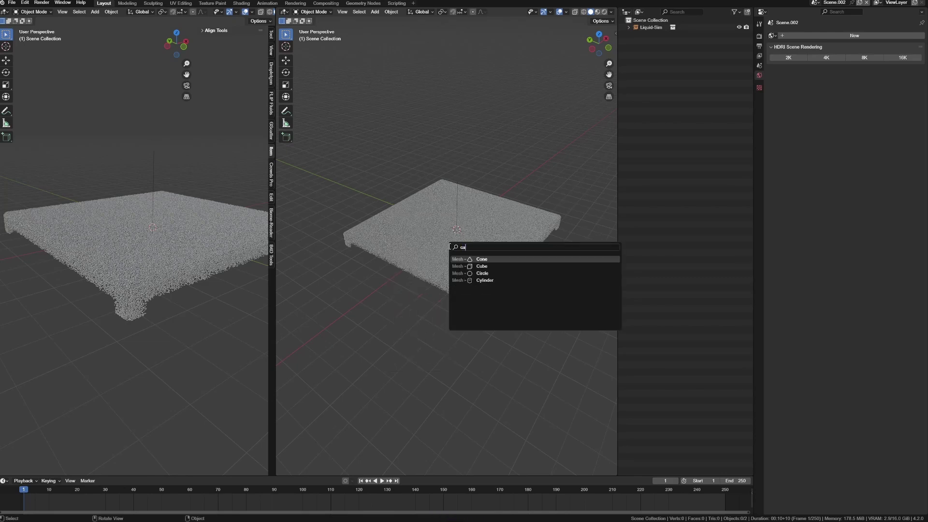
pyautogui.press('BackSpace')
pyautogui.press('BackSpace')
pyautogui.press('BackSpace')
pyautogui.press('Escape')
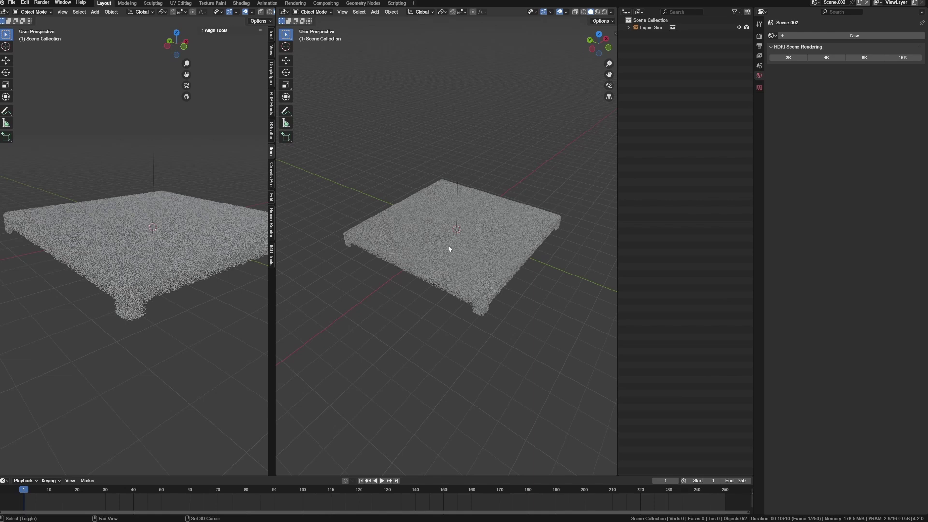
# Add a camera at the origin and raise it about 110" along the Z axis.
pyautogui.hotkey('shift', 'a')
pyautogui.write('camera')
pyautogui.press('Return')
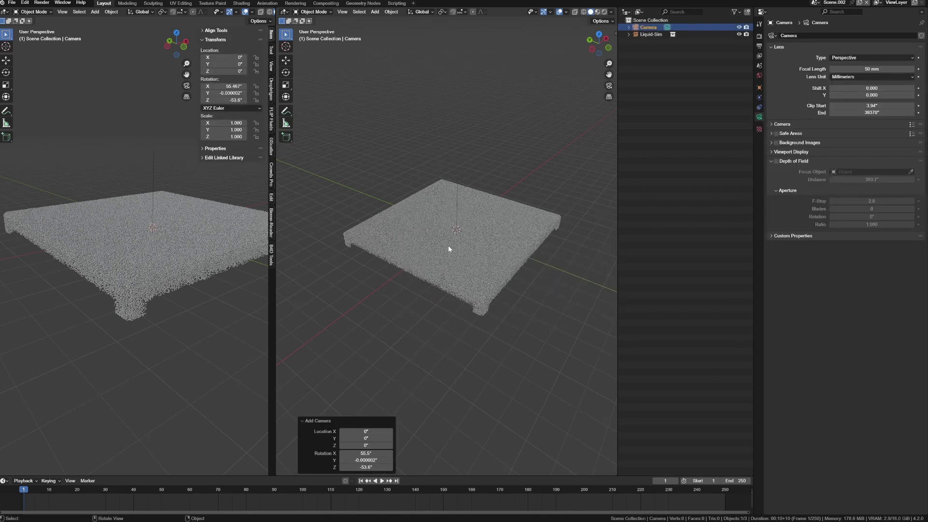
pyautogui.press('g')
pyautogui.press('z')
pyautogui.click(463, 87)
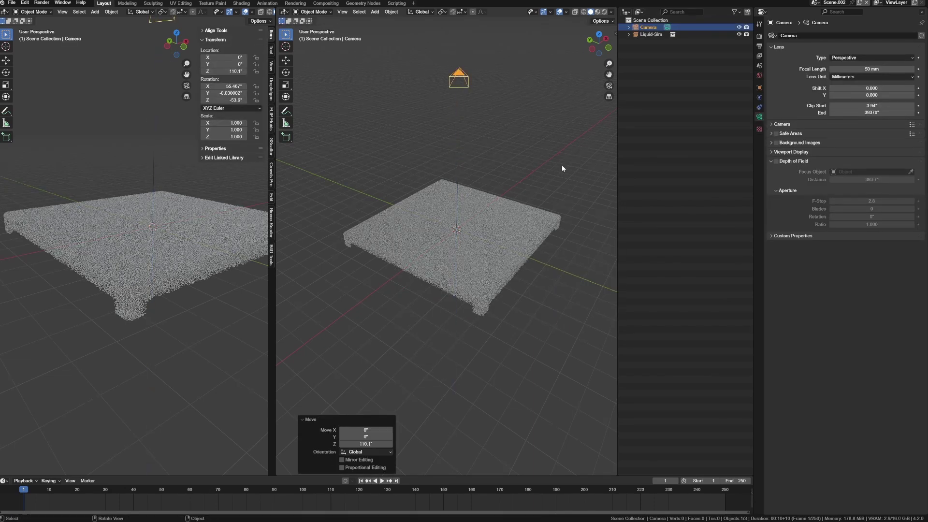
# Set the camera's X, Y and Z rotation to 0° so it faces straight down, and keep it selected.
pyautogui.press('n')
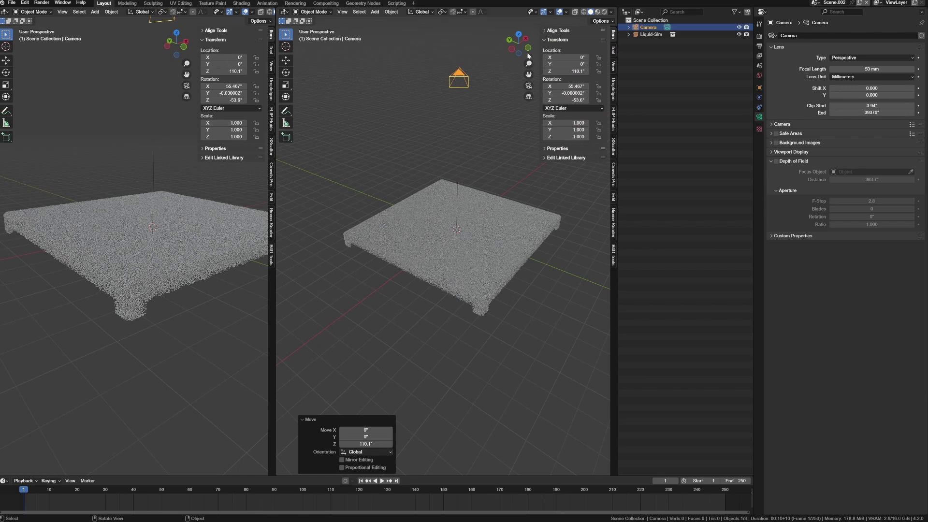
pyautogui.click(569, 57)
pyautogui.press('Tab')
pyautogui.press('Tab')
pyautogui.press('Tab')
pyautogui.write('0')
pyautogui.press('Tab')
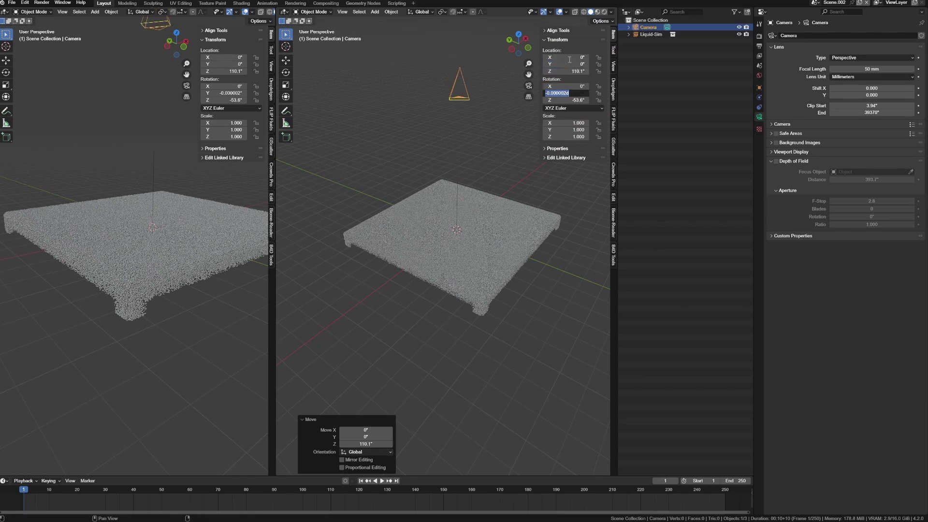
pyautogui.write('0')
pyautogui.press('Tab')
pyautogui.write('0')
pyautogui.press('Return')
pyautogui.click(437, 138)
pyautogui.click(458, 70)
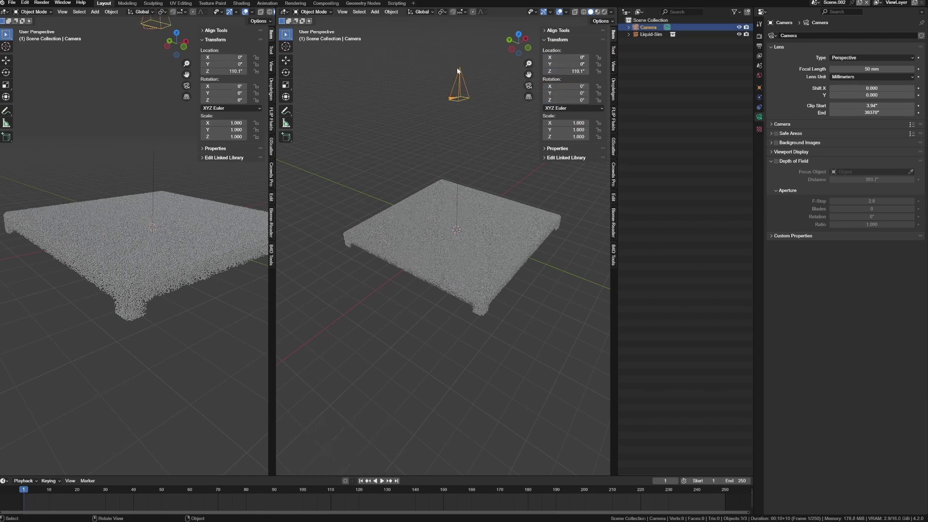
# Look through the camera and set its focal length to 135 mm.
pyautogui.press('KP_0')
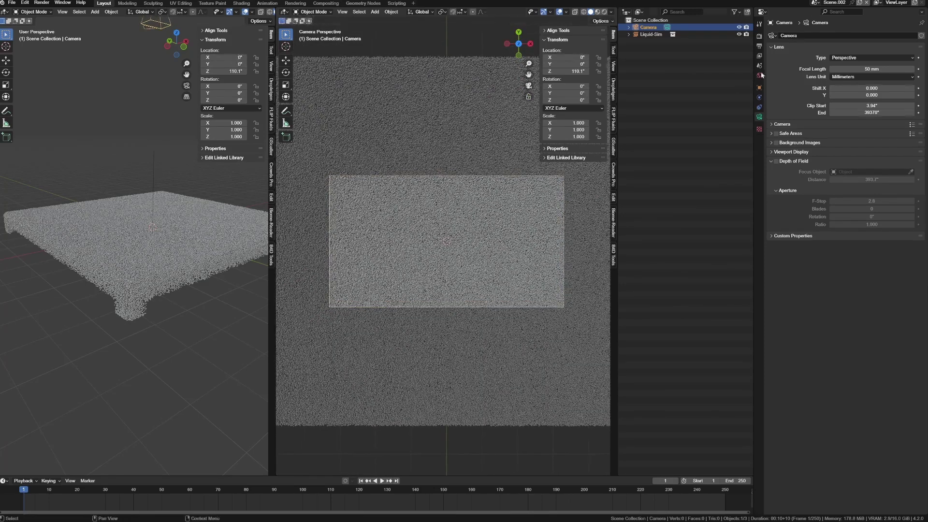
pyautogui.click(866, 69)
pyautogui.write('135')
pyautogui.press('Return')
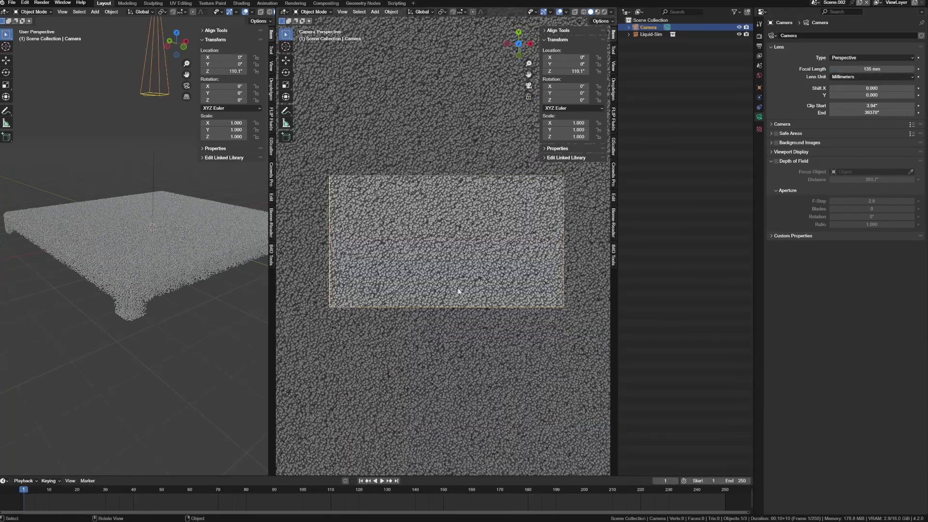
# Raise the camera by about 315" along Z so its frame spans nearly the full width of the particle sheet.
pyautogui.press('g')
pyautogui.press('z')
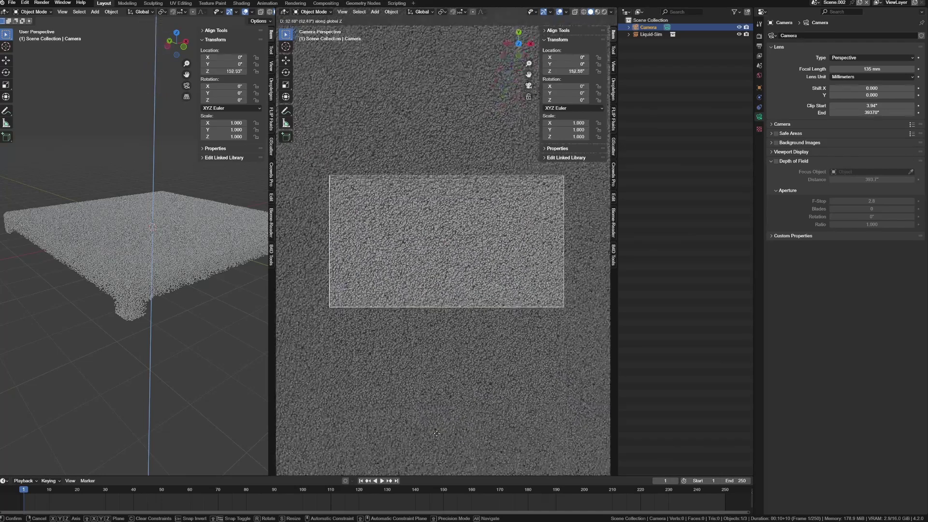
pyautogui.click(431, 448)
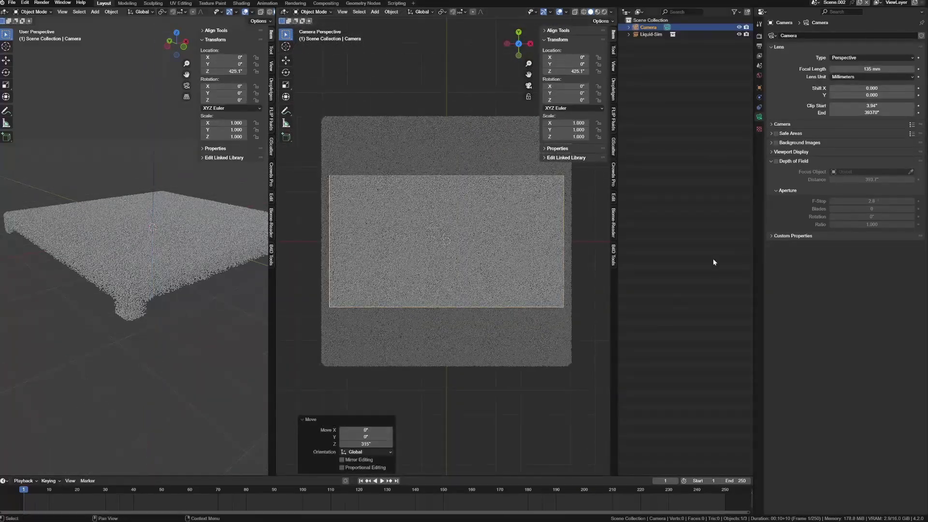
# Set the render output resolution to 1080 px wide by 1920 px high for a portrait frame.
pyautogui.click(759, 46)
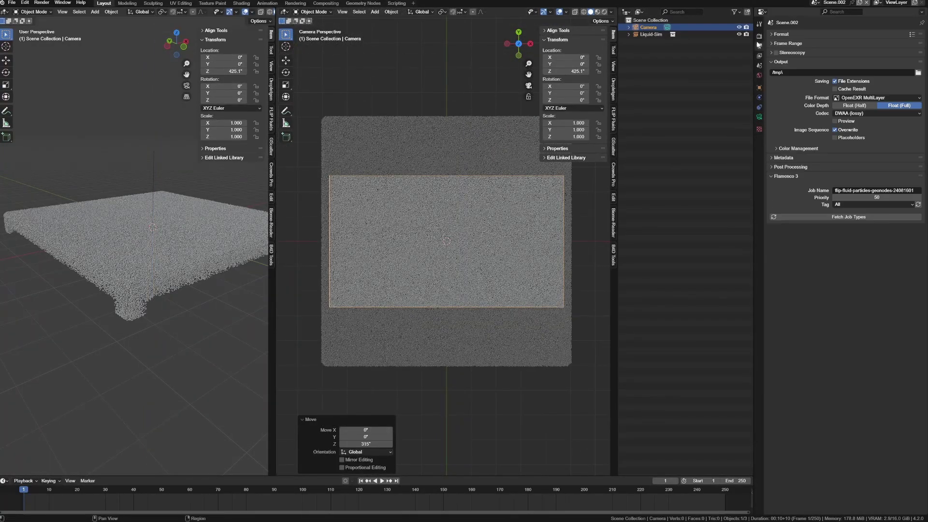
pyautogui.click(759, 37)
pyautogui.click(759, 46)
pyautogui.click(759, 37)
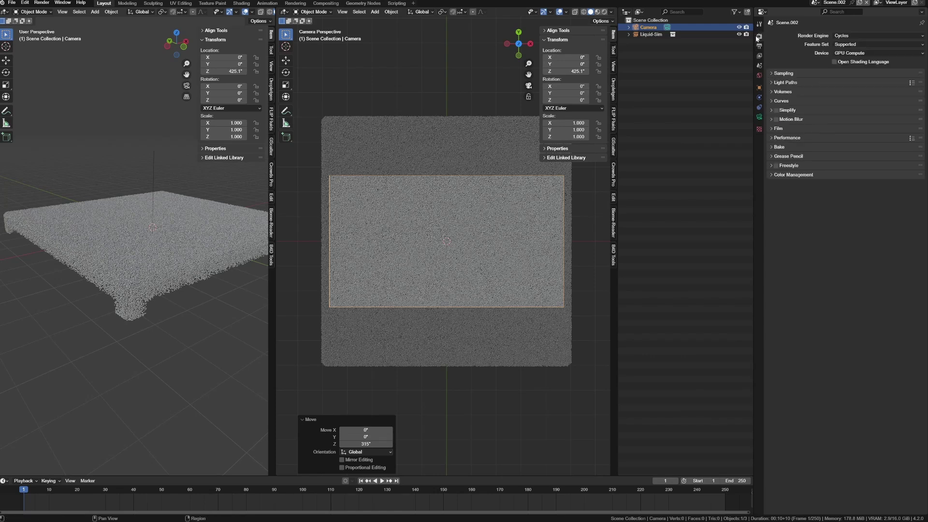
pyautogui.click(759, 24)
pyautogui.click(759, 36)
pyautogui.click(760, 46)
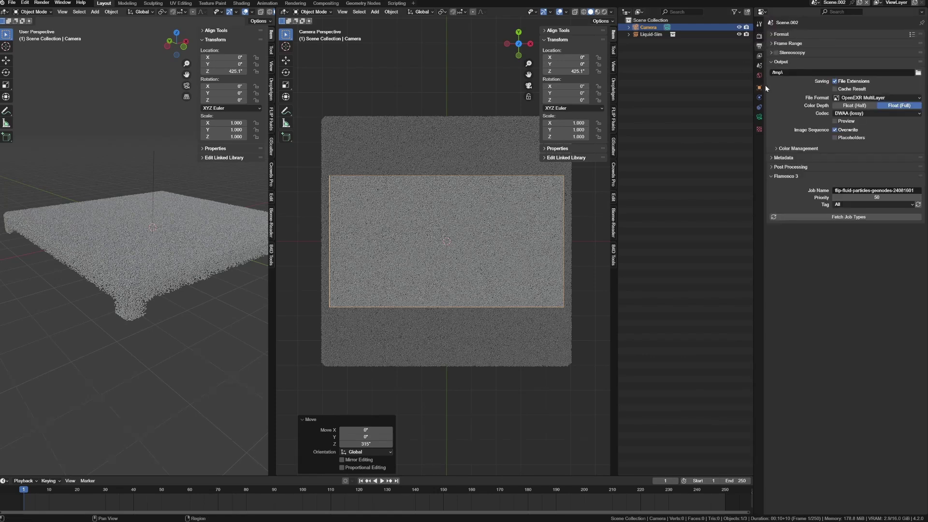
pyautogui.click(779, 36)
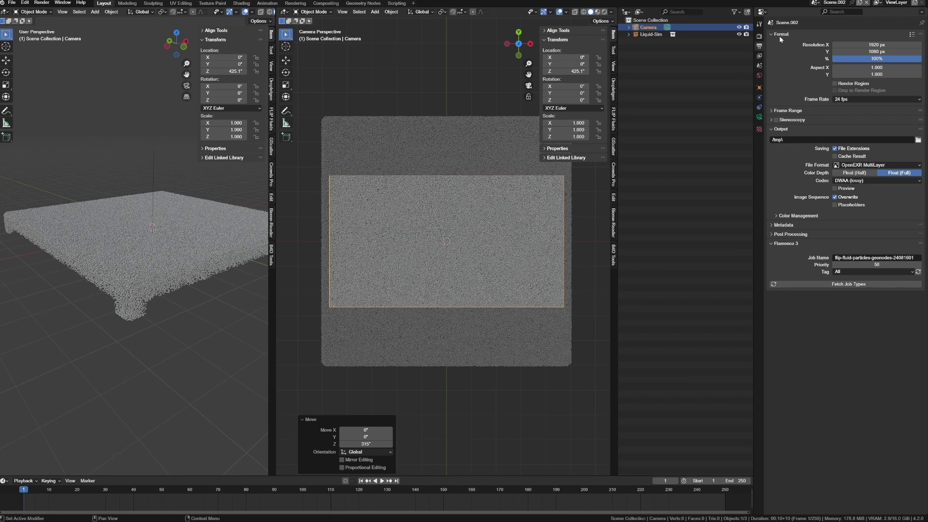
pyautogui.click(886, 45)
pyautogui.write('1080')
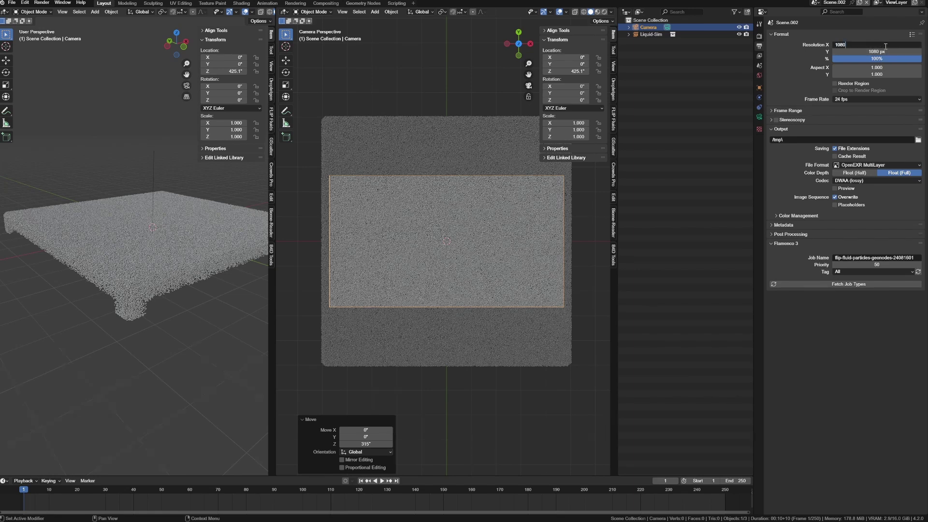
pyautogui.press('Tab')
pyautogui.write('1902')
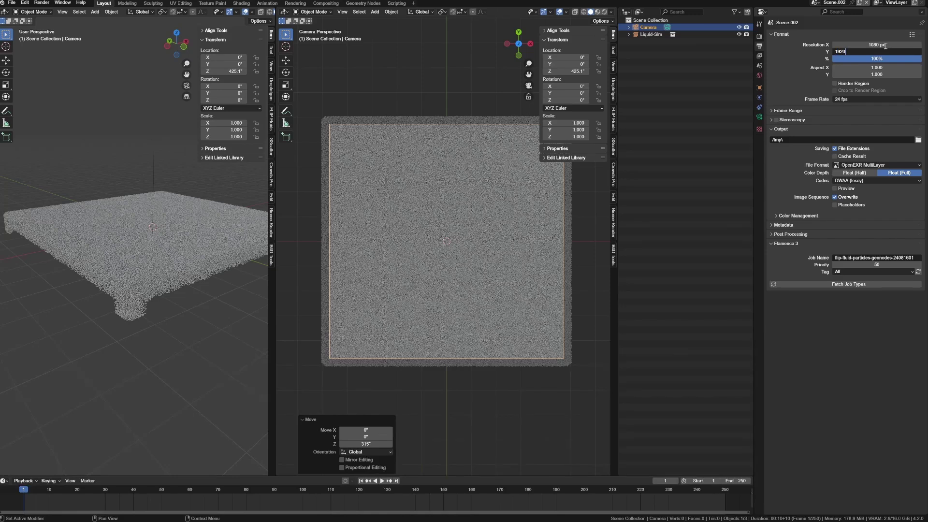
pyautogui.press('Return')
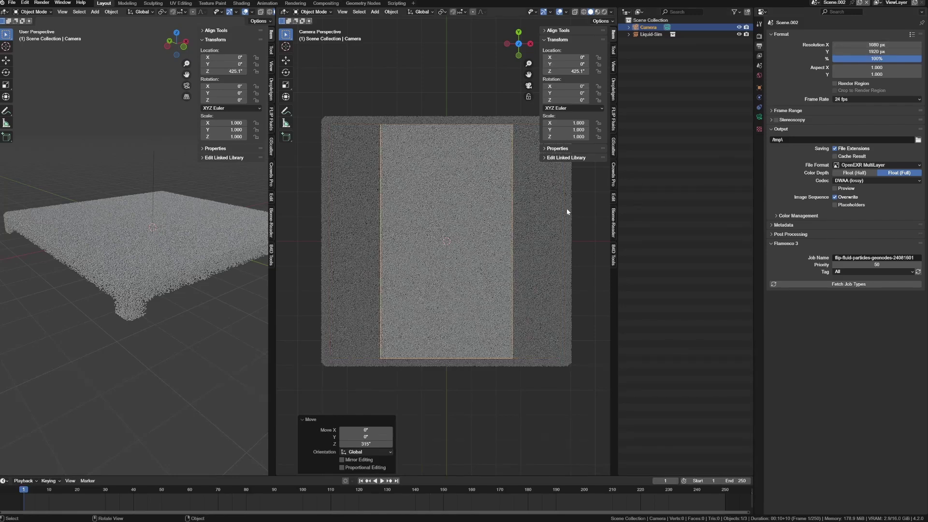
# Hide the camera viewport's sidebar, toolbar and gizmos, and narrow the viewport to fit the portrait frame.
pyautogui.scroll(3, 567, 207)
pyautogui.press('n')
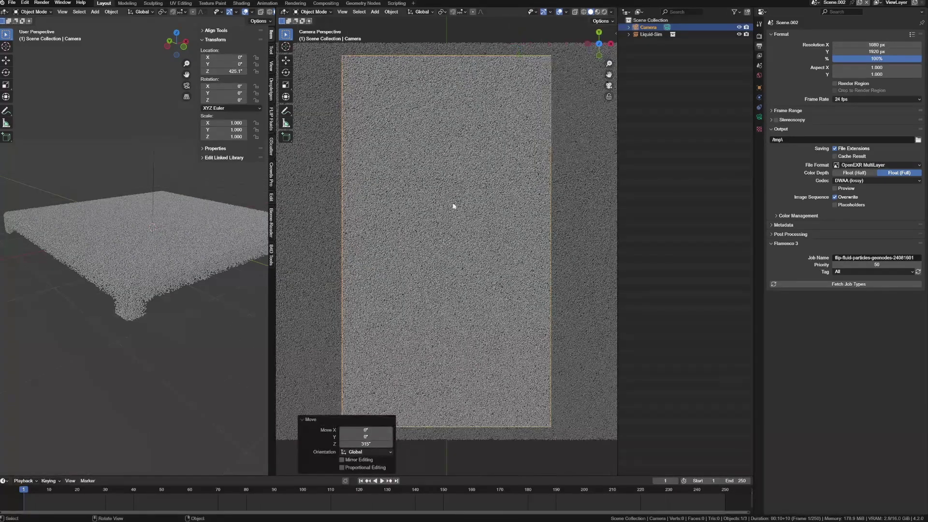
pyautogui.keyDown('ctrl'); pyautogui.moveTo(430, 240); pyautogui.dragTo(433, 224, button='middle'); pyautogui.keyUp('ctrl')
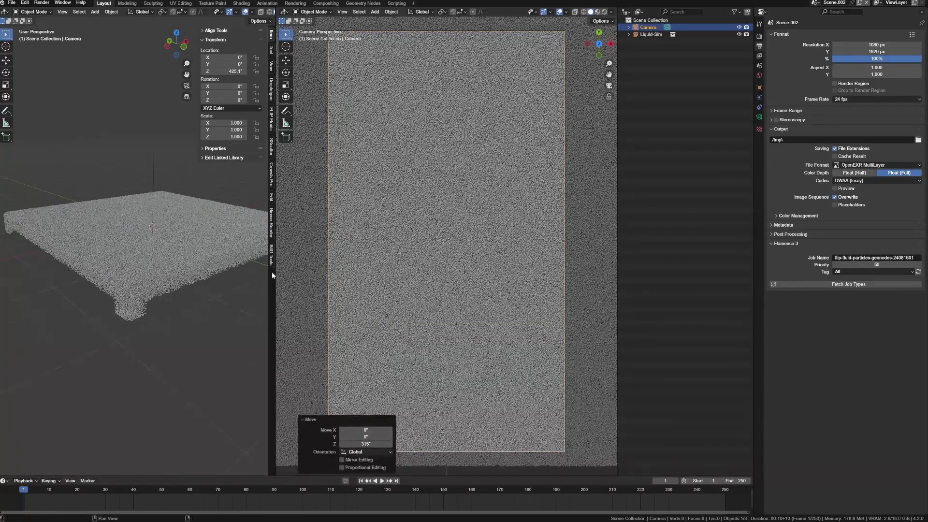
pyautogui.moveTo(274, 272); pyautogui.dragTo(358, 271)
pyautogui.press('t')
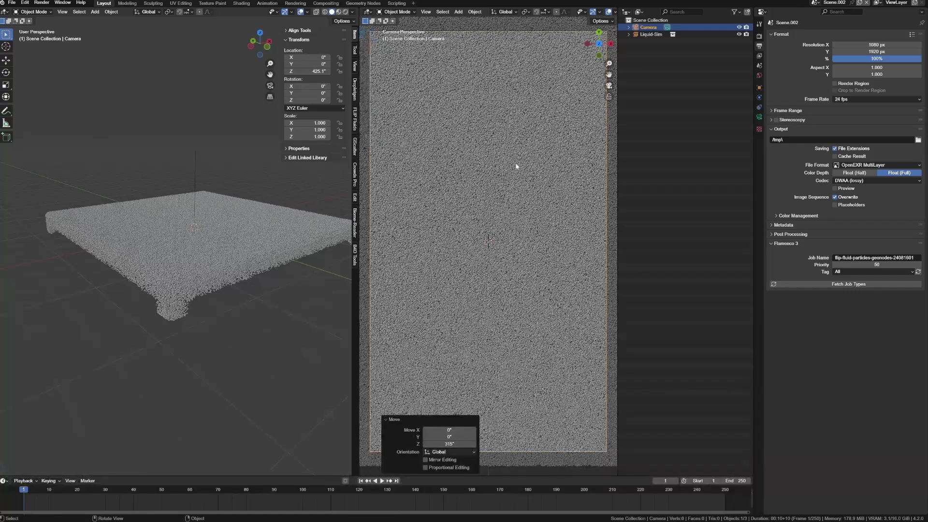
pyautogui.hotkey('ctrl', '`')
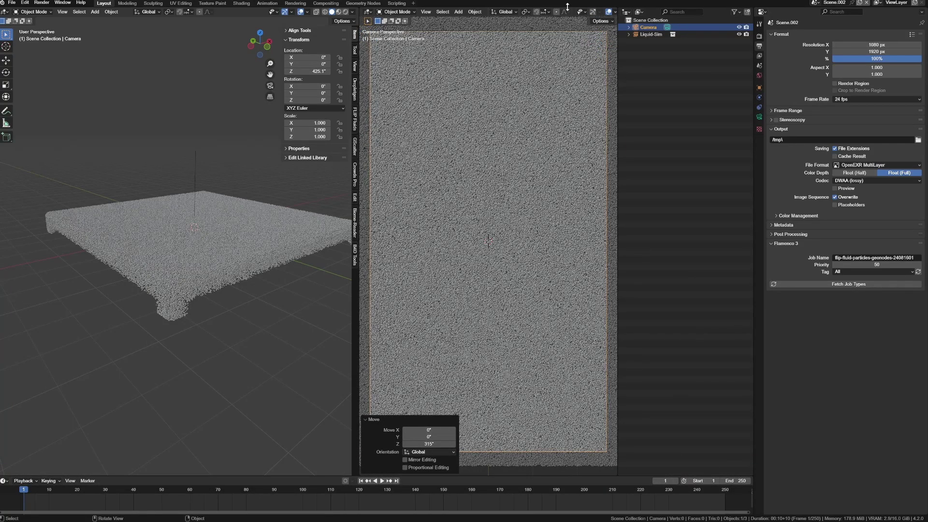
pyautogui.scroll(-3, 580, 12)
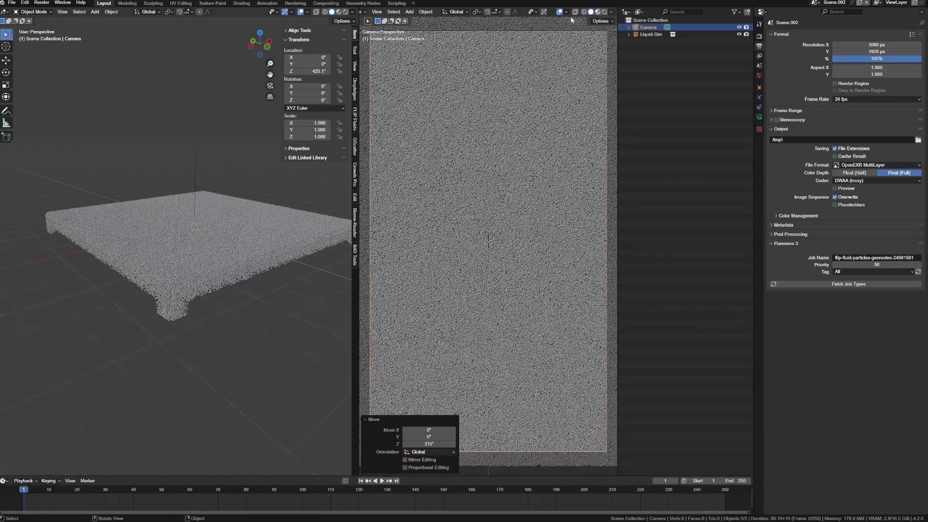
# Turn off the overlays in the camera viewport, fit the camera frame to it and clear the selection.
pyautogui.click(559, 12)
pyautogui.press('Home')
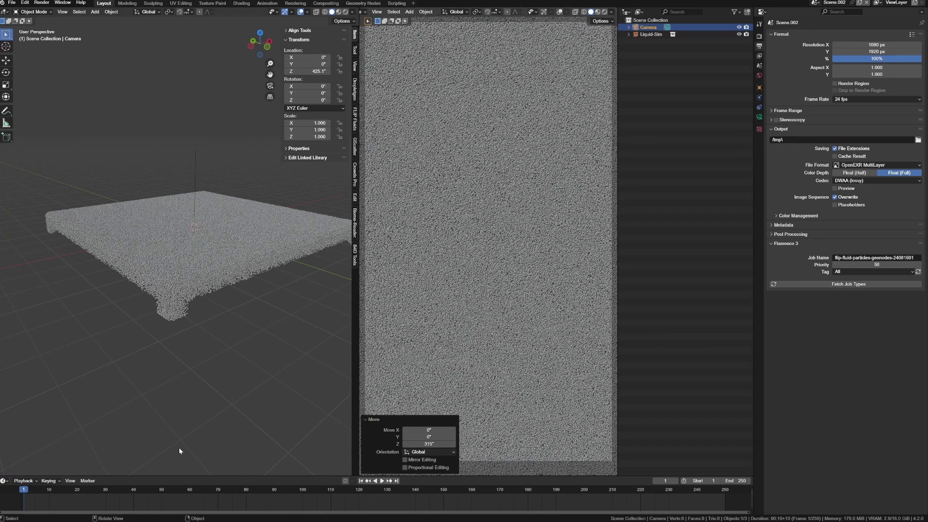
pyautogui.hotkey('alt', 'a')
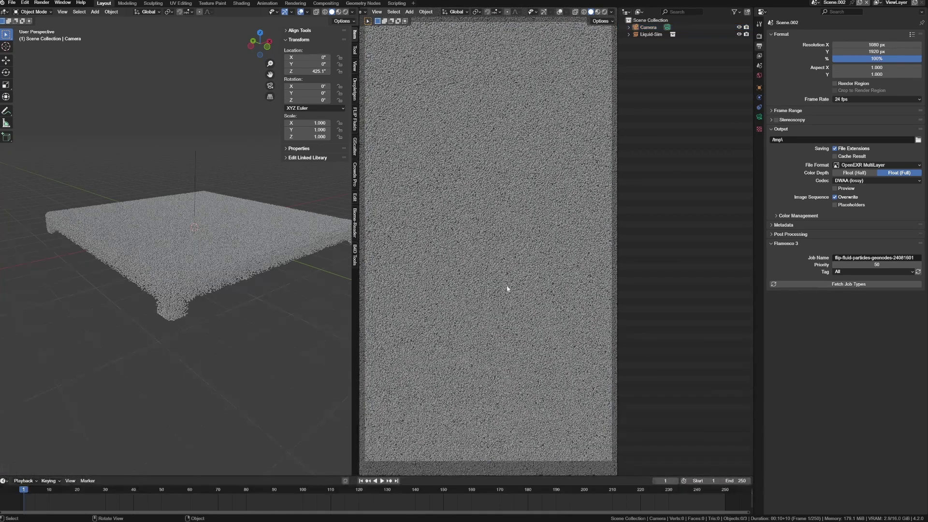
# Set the camera's passepartout opacity to 1 so the area outside the frame is fully blacked out.
pyautogui.click(644, 29)
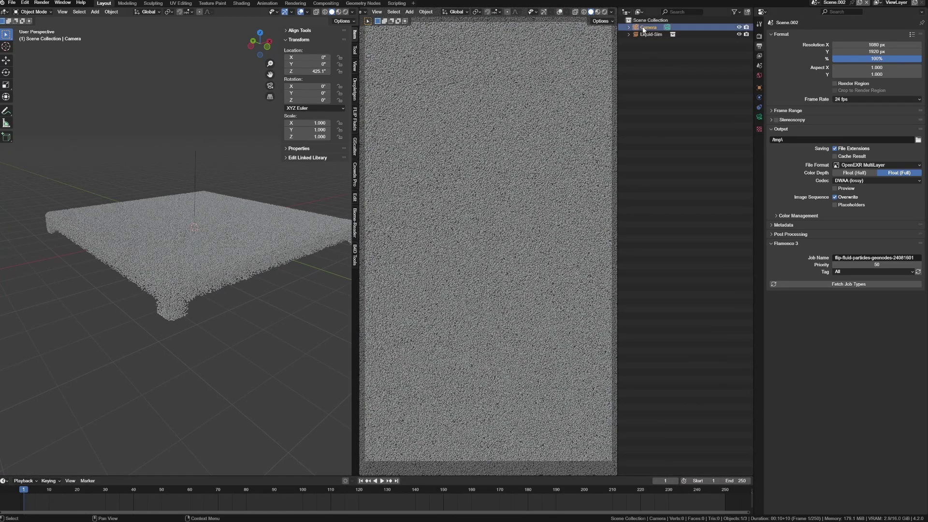
pyautogui.click(759, 116)
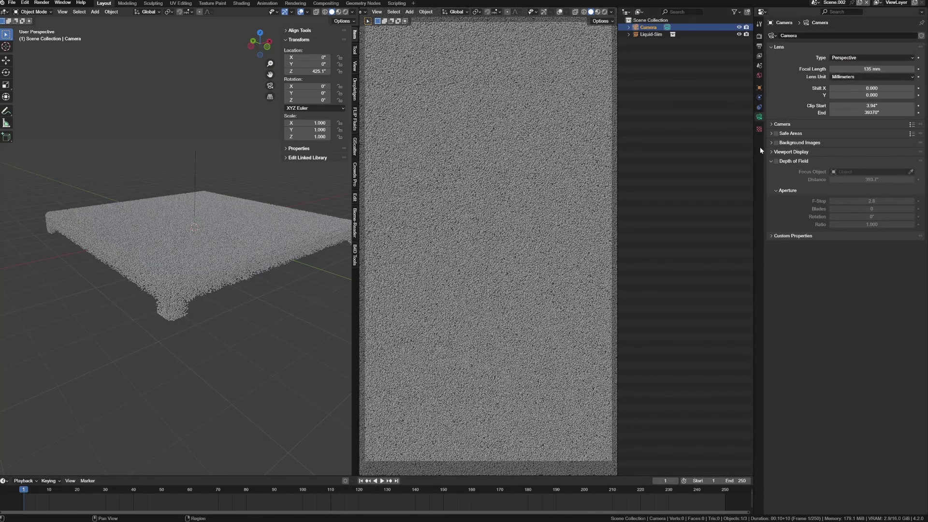
pyautogui.click(788, 152)
pyautogui.click(872, 204)
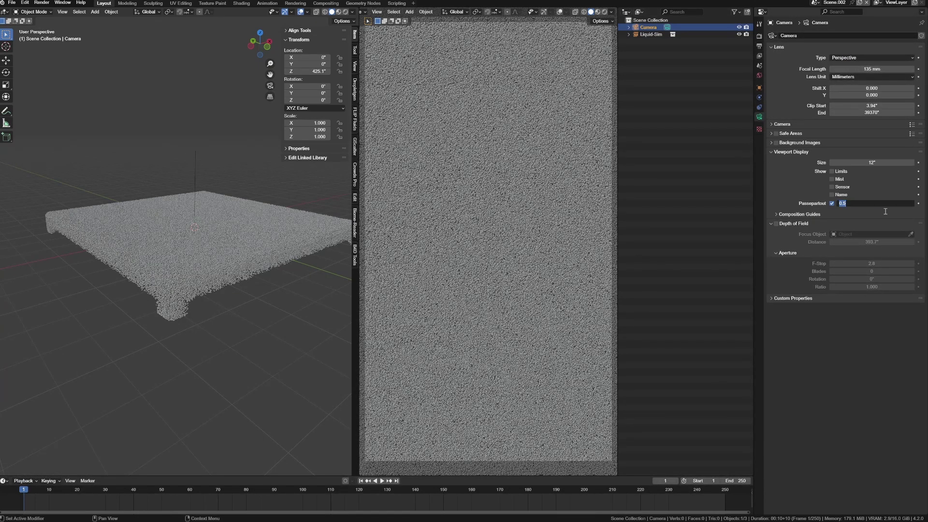
pyautogui.write('1')
pyautogui.press('Return')
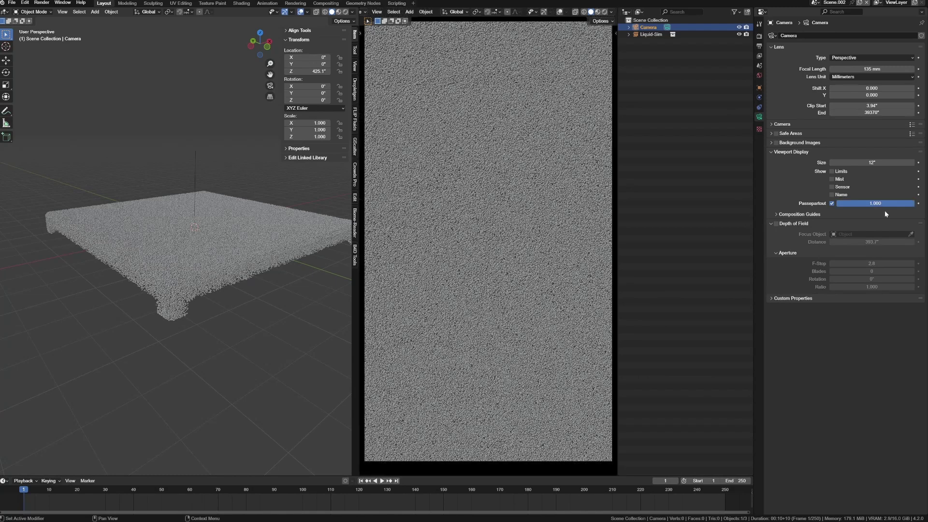
pyautogui.scroll(-2, 447, 240)
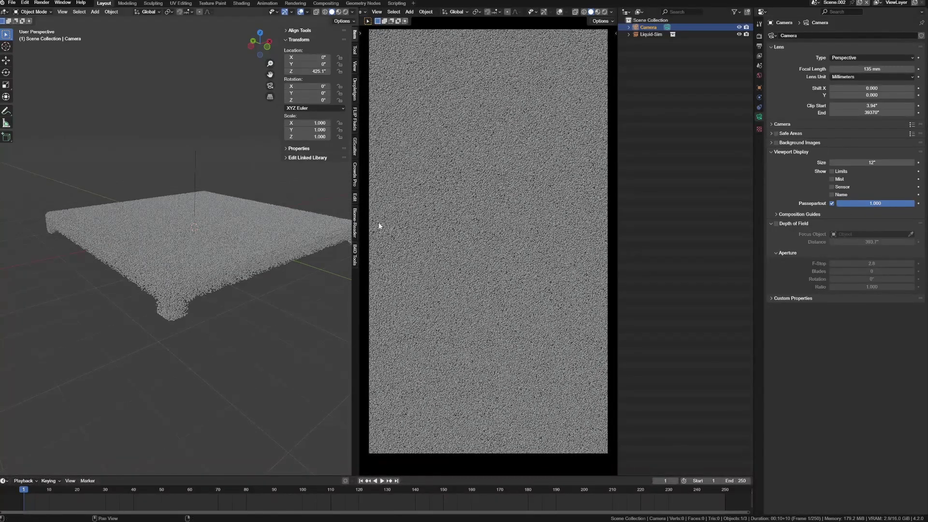
# Add a plain axes empty at the world origin and scale it up to about 4.4.
pyautogui.moveTo(130, 254); pyautogui.dragTo(182, 259, button='middle')
pyautogui.scroll(-2, 188, 234)
pyautogui.scroll(-5, 184, 238)
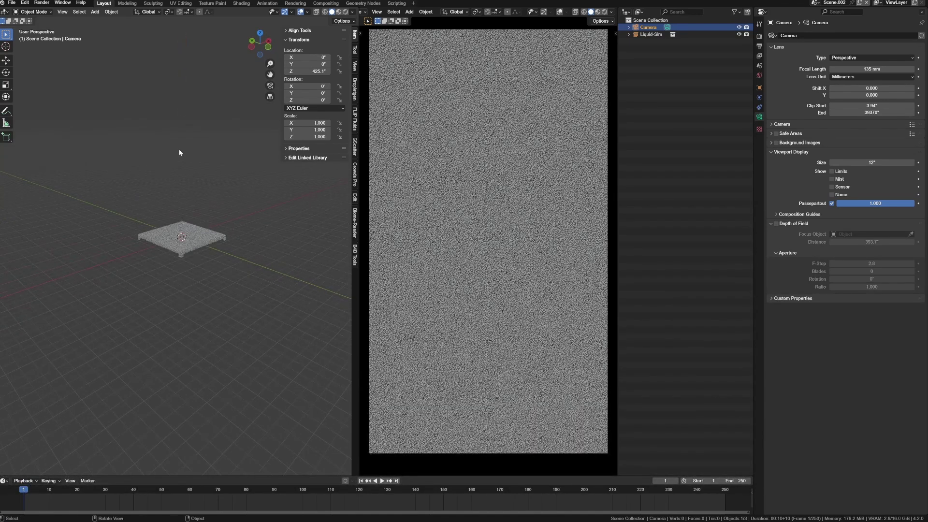
pyautogui.moveTo(190, 128); pyautogui.dragTo(189, 67, button='middle')
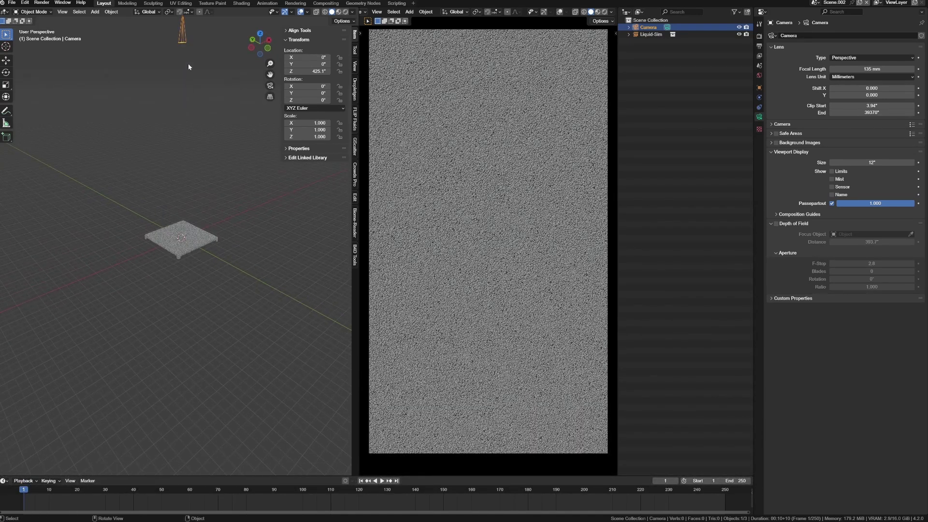
pyautogui.hotkey('shift', 'a')
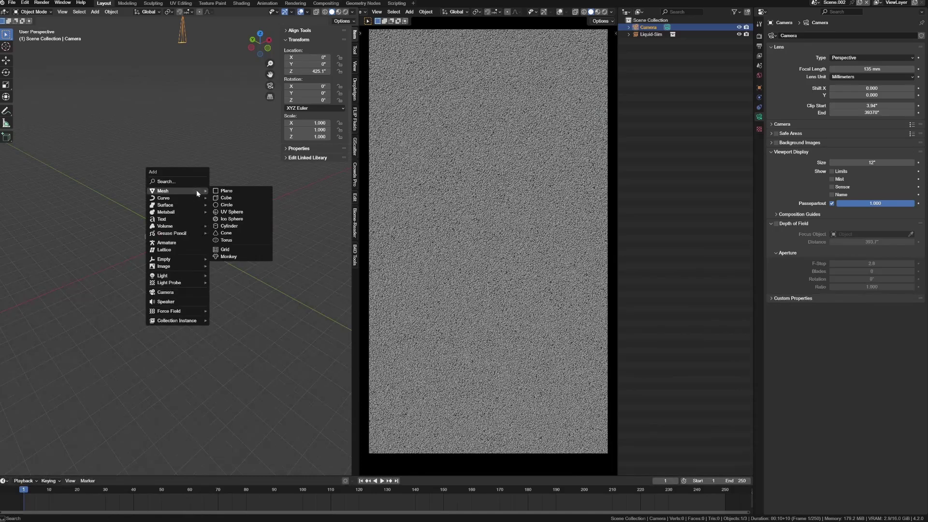
pyautogui.moveTo(194, 259)
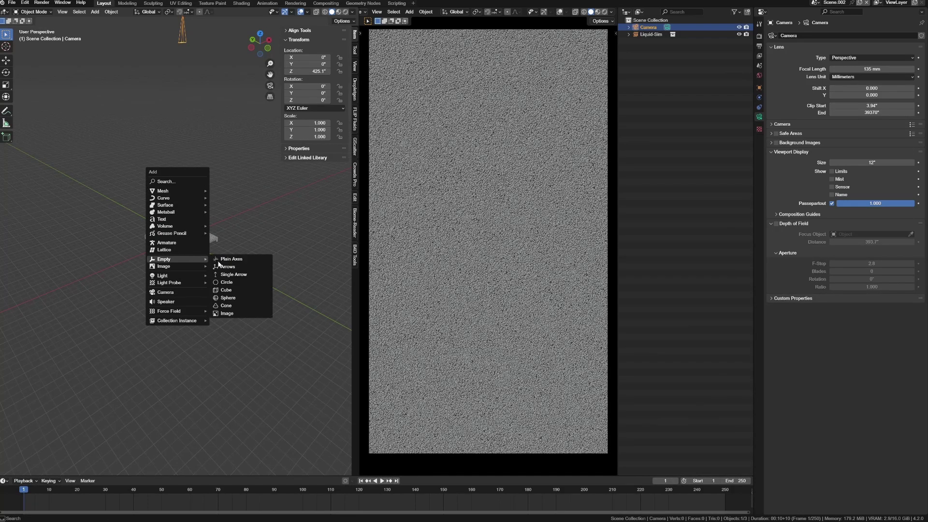
pyautogui.click(234, 261)
pyautogui.press('s')
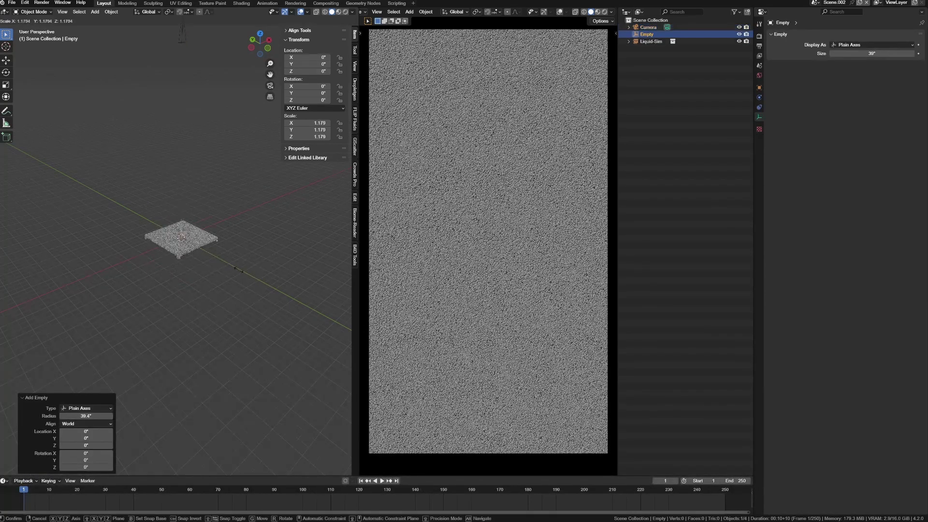
pyautogui.click(331, 396)
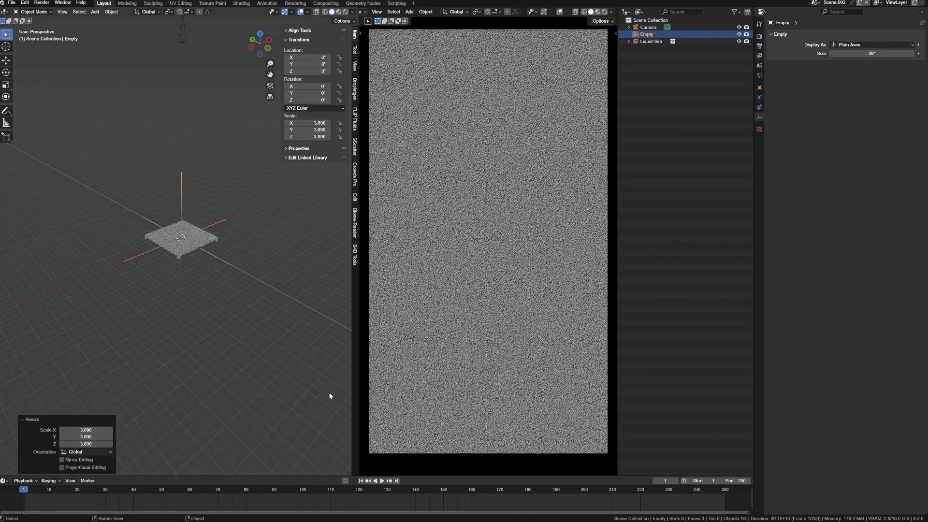
pyautogui.press('s')
pyautogui.click(217, 246)
# Rename the new empty as focus-point.
pyautogui.moveTo(228, 254); pyautogui.dragTo(229, 250, button='middle')
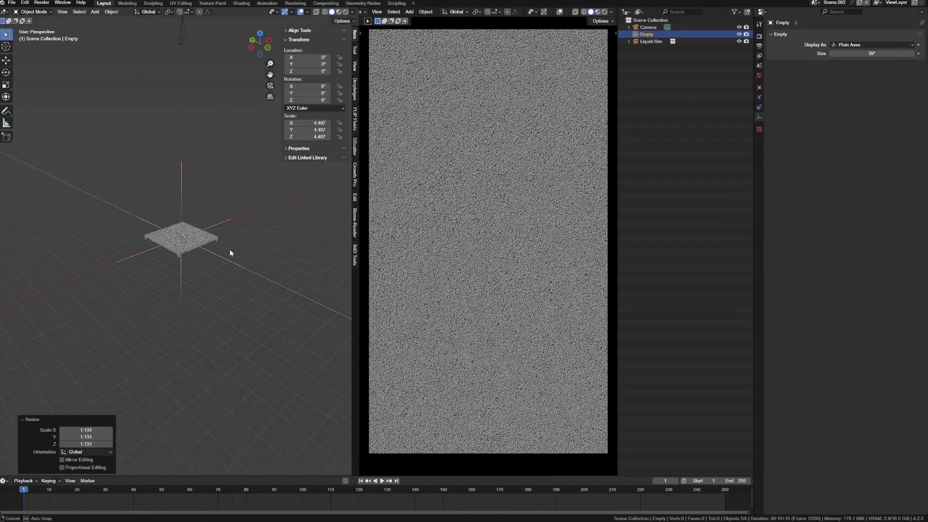
pyautogui.press('F2')
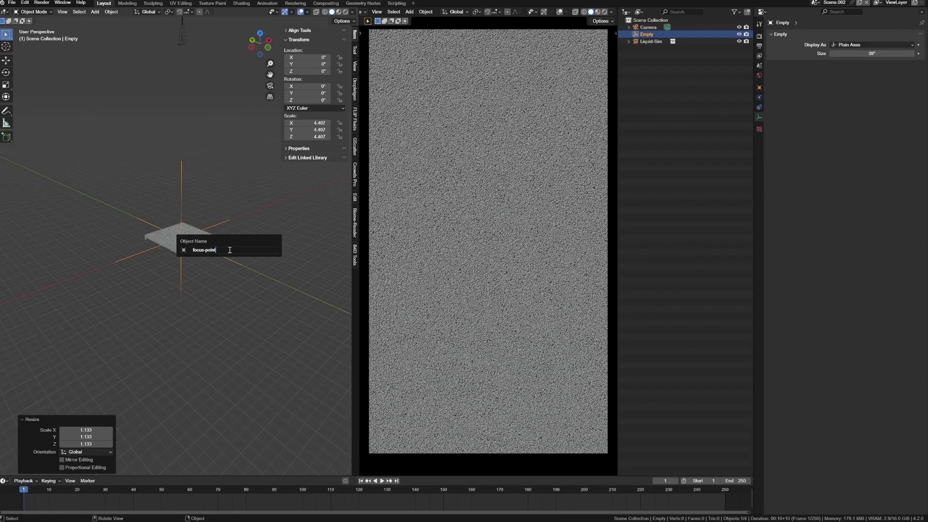
pyautogui.press('Return')
# Enable depth of field on the camera and set focus-point as its focus object.
pyautogui.moveTo(169, 228); pyautogui.dragTo(167, 231, button='middle')
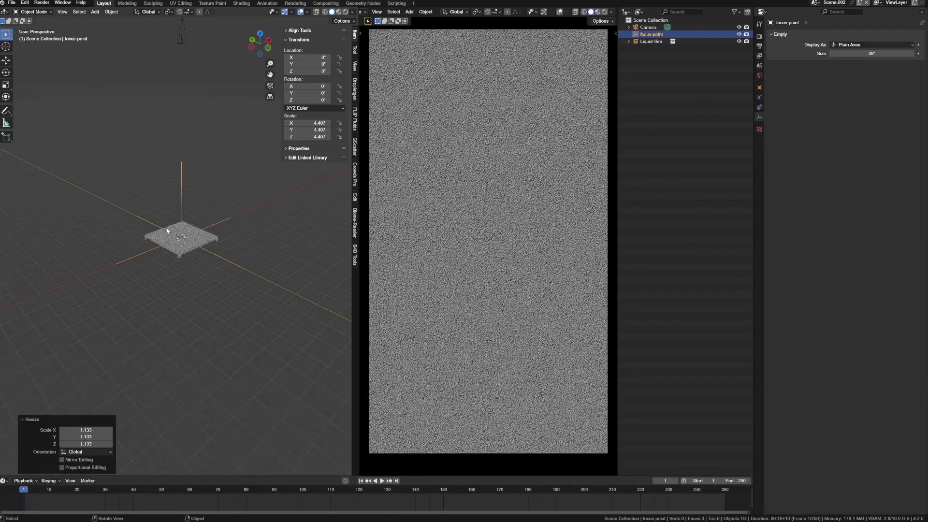
pyautogui.scroll(2, 169, 233)
pyautogui.scroll(1, 187, 235)
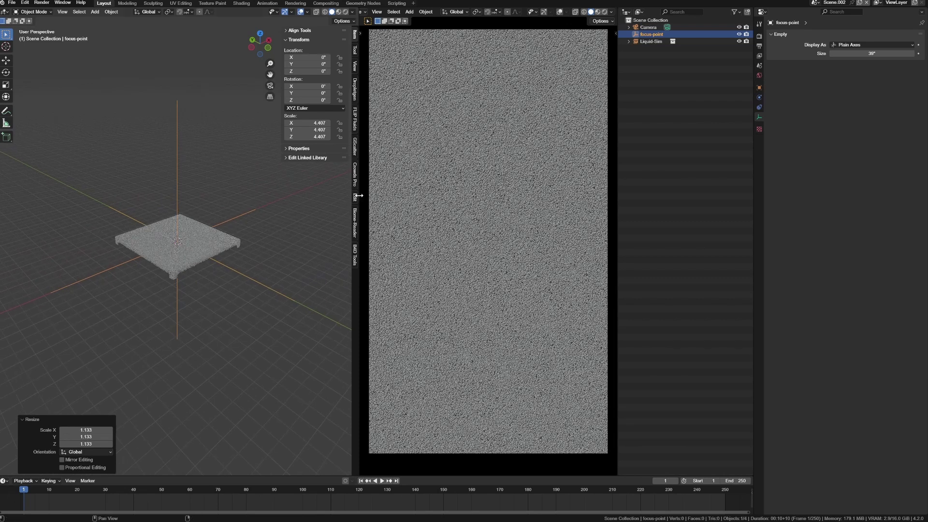
pyautogui.click(648, 27)
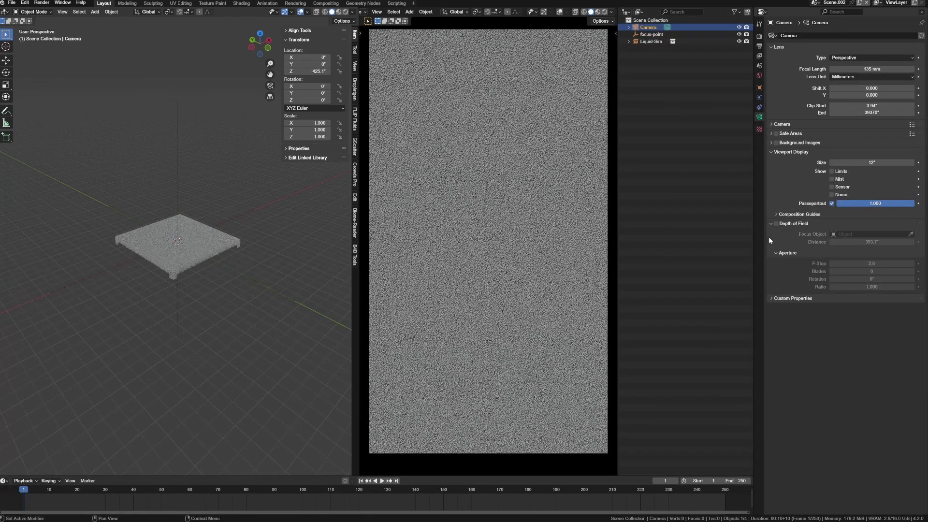
pyautogui.click(776, 224)
pyautogui.click(845, 235)
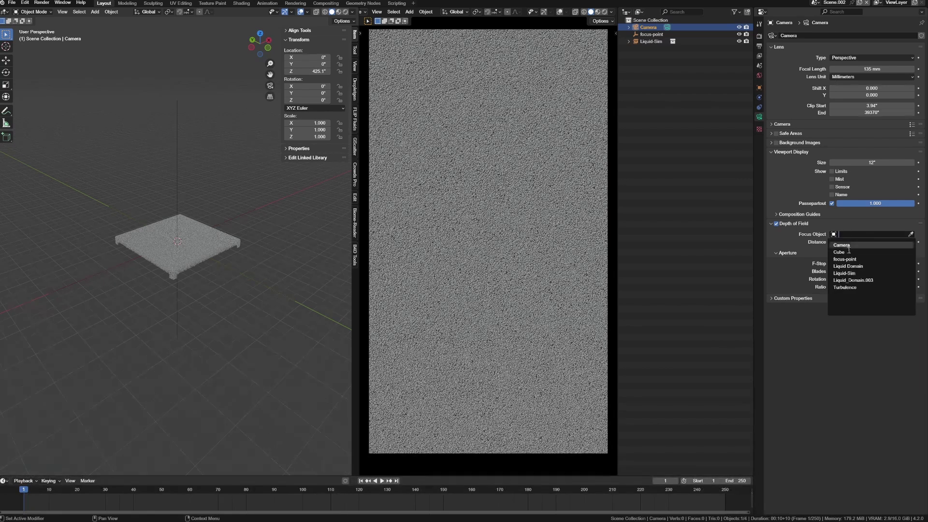
pyautogui.click(851, 266)
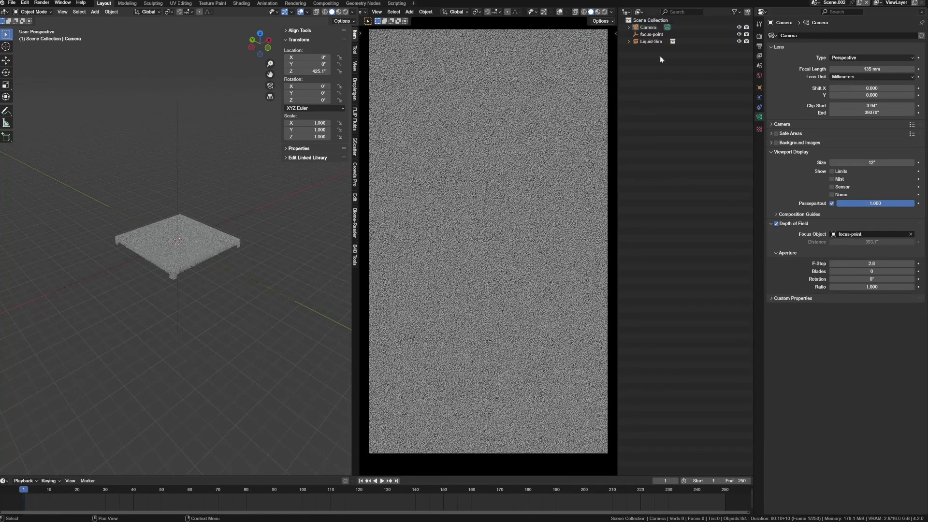
# Move the camera and the focus-point empty into a new collection named CameraRig, and collapse it in the outliner.
pyautogui.keyDown('ctrl'); pyautogui.click(652, 34); pyautogui.keyUp('ctrl')
pyautogui.press('m')
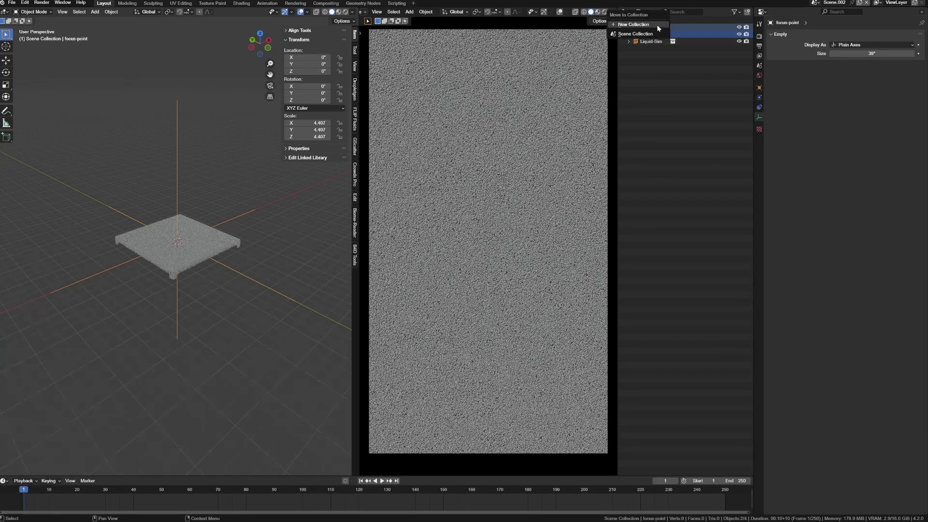
pyautogui.click(657, 25)
pyautogui.write('Camera')
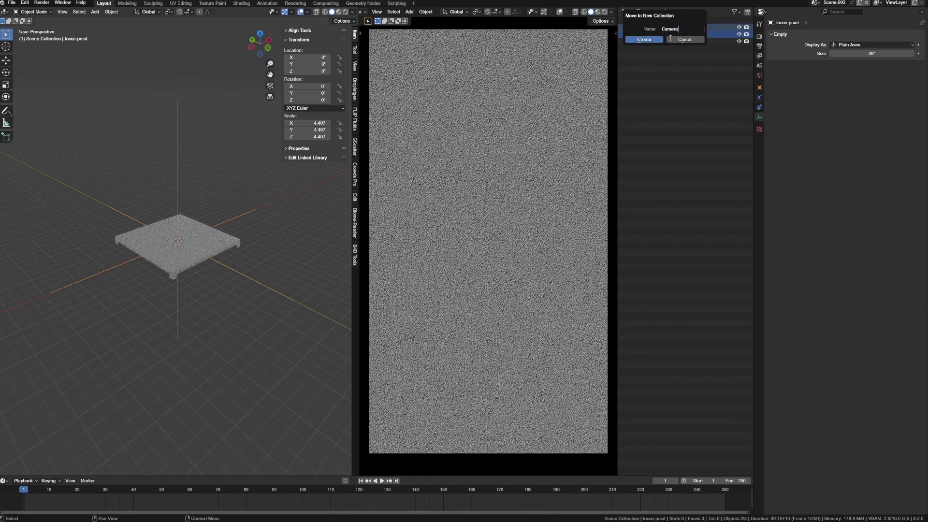
pyautogui.write('Rig')
pyautogui.press('Return')
pyautogui.press('Return')
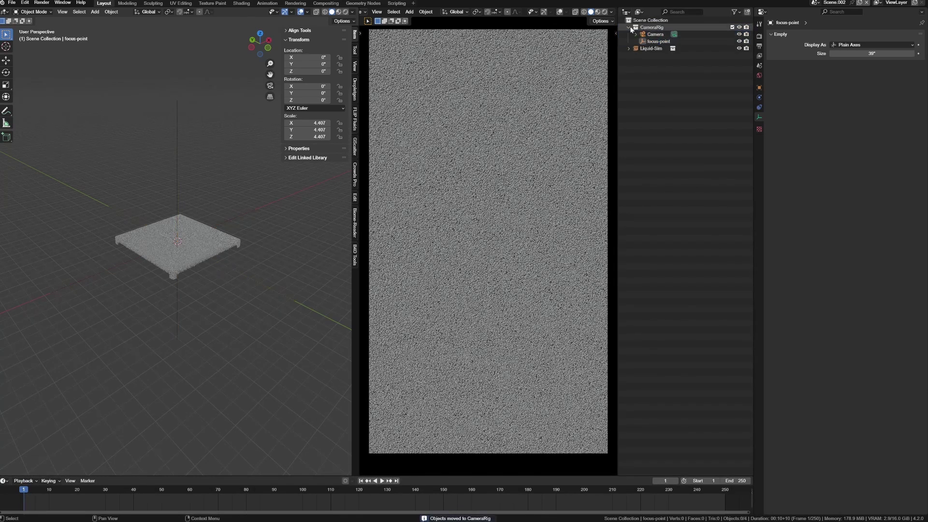
pyautogui.click(628, 27)
# Switch the camera viewport to rendered shading.
pyautogui.moveTo(174, 143)
pyautogui.mouseDown(button='middle')
pyautogui.moveTo(165, 149)
pyautogui.moveTo(211, 244)
pyautogui.moveTo(201, 189)
pyautogui.moveTo(217, 194)
pyautogui.mouseUp(button='middle')
pyautogui.press('z')
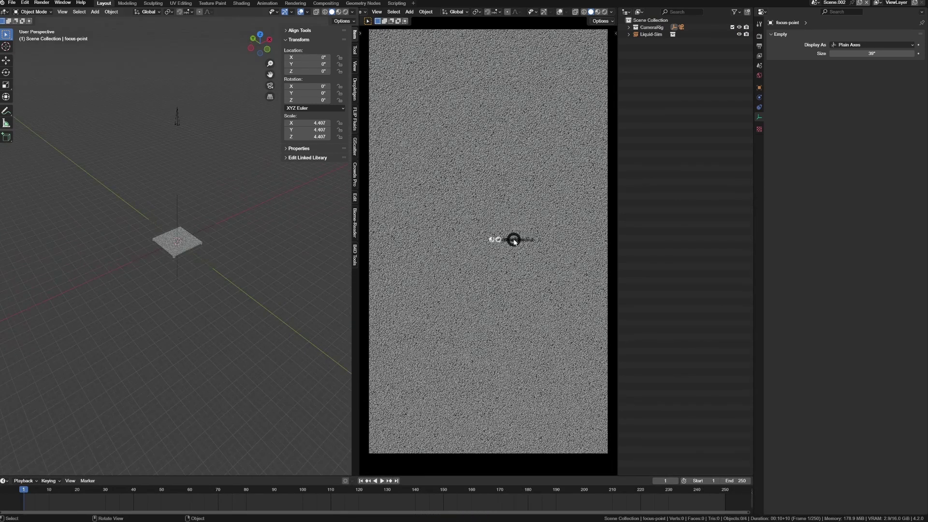
pyautogui.click(512, 198)
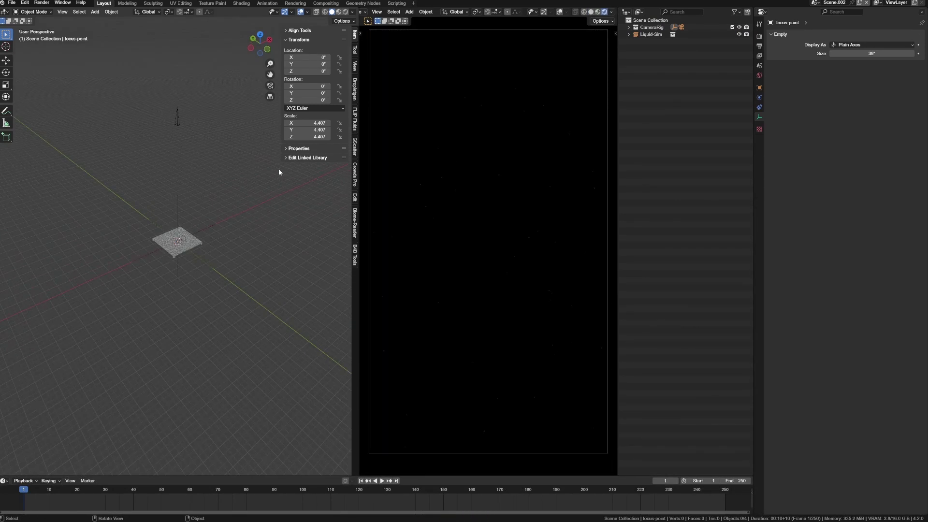
pyautogui.moveTo(196, 202); pyautogui.dragTo(163, 158, button='middle')
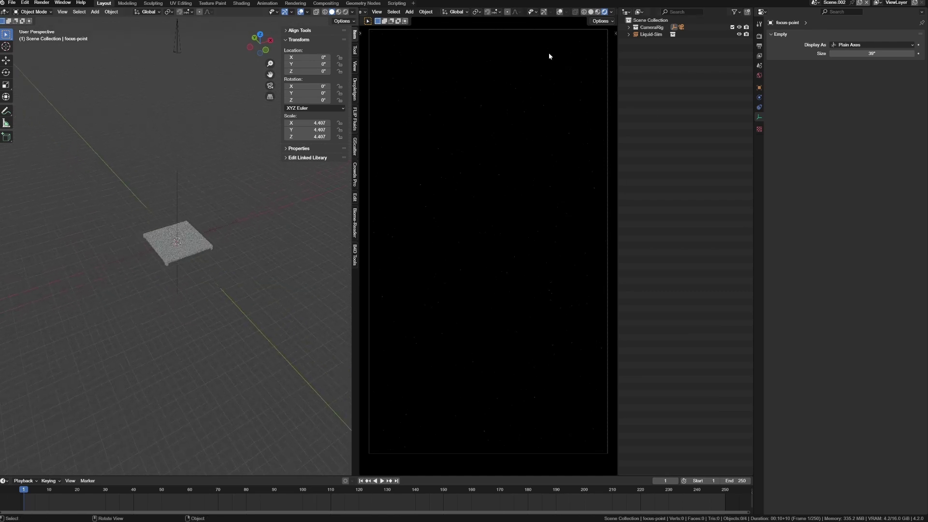
# Turn off the transparent film option in the scene's render settings.
pyautogui.click(759, 46)
pyautogui.click(759, 36)
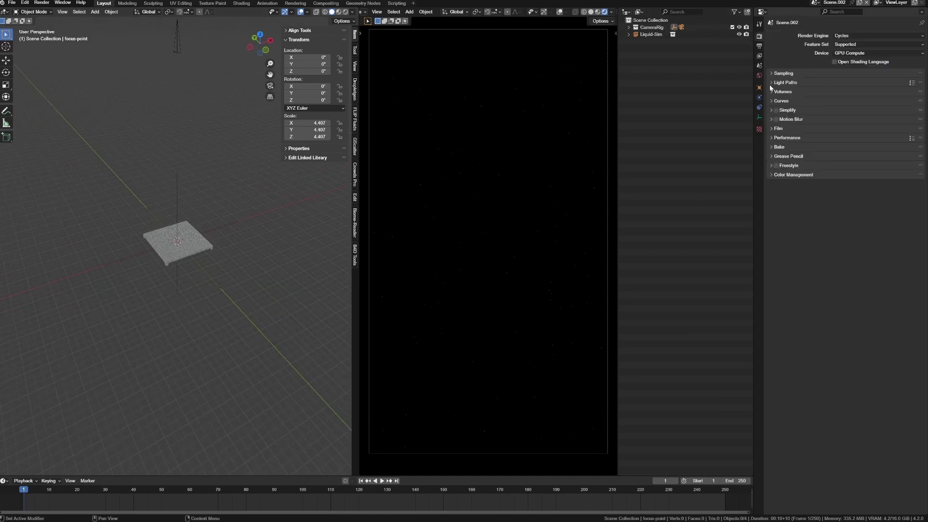
pyautogui.click(777, 128)
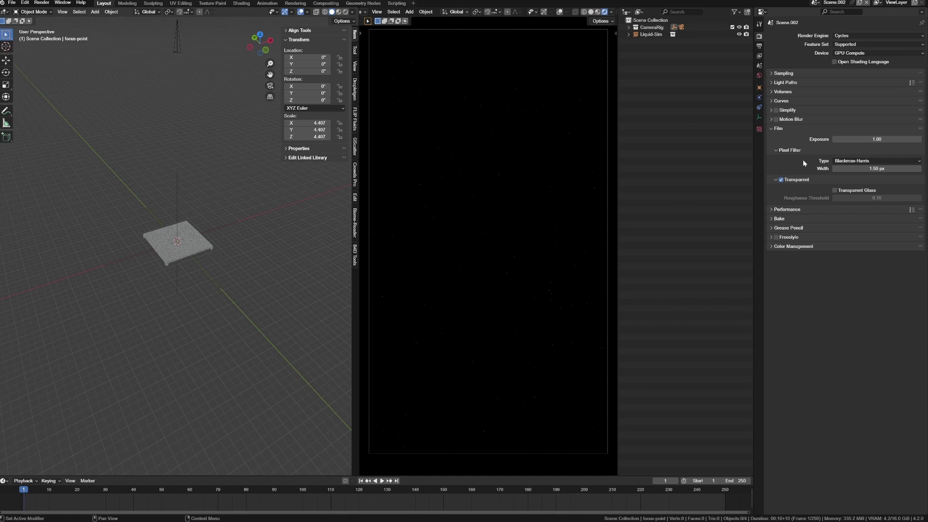
pyautogui.click(782, 180)
pyautogui.click(778, 130)
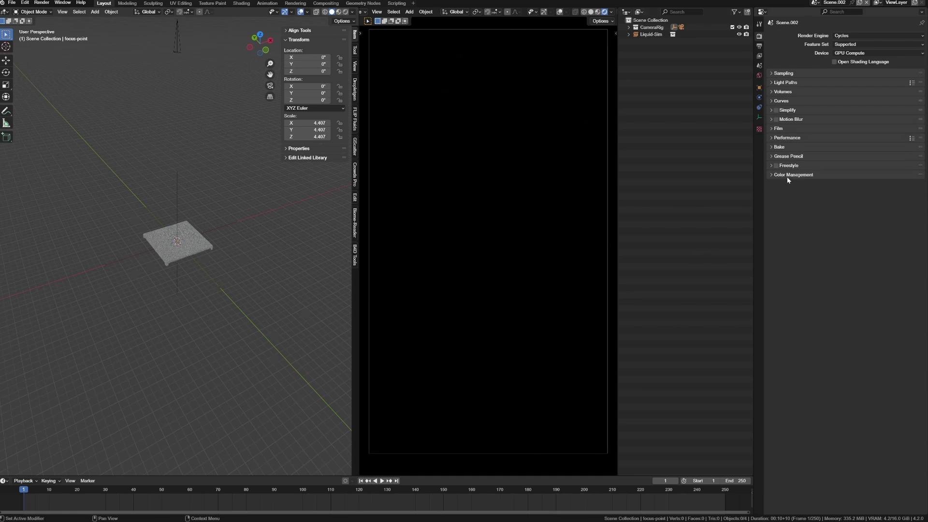
# Turn off viewport denoising in the Cycles sampling settings.
pyautogui.click(790, 75)
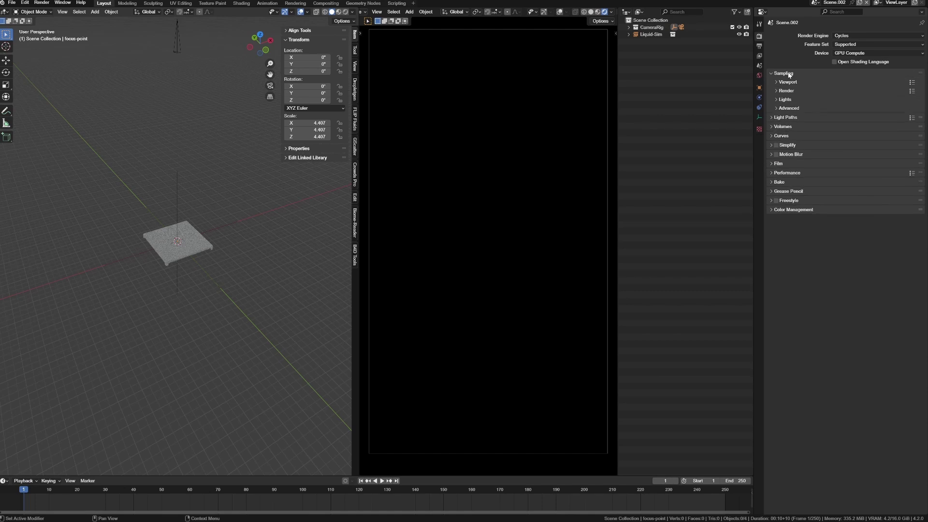
pyautogui.click(791, 82)
pyautogui.click(791, 83)
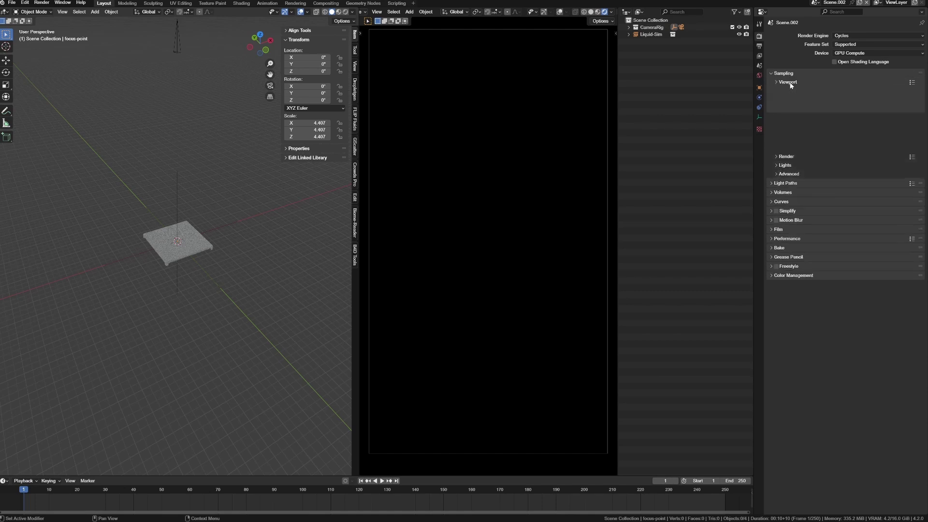
pyautogui.click(791, 82)
pyautogui.click(781, 119)
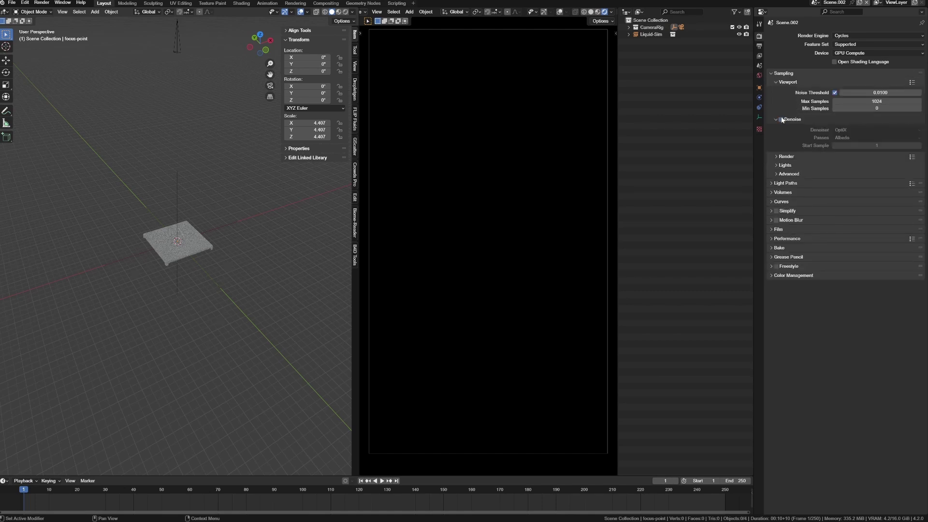
pyautogui.click(784, 85)
pyautogui.click(785, 73)
pyautogui.click(785, 74)
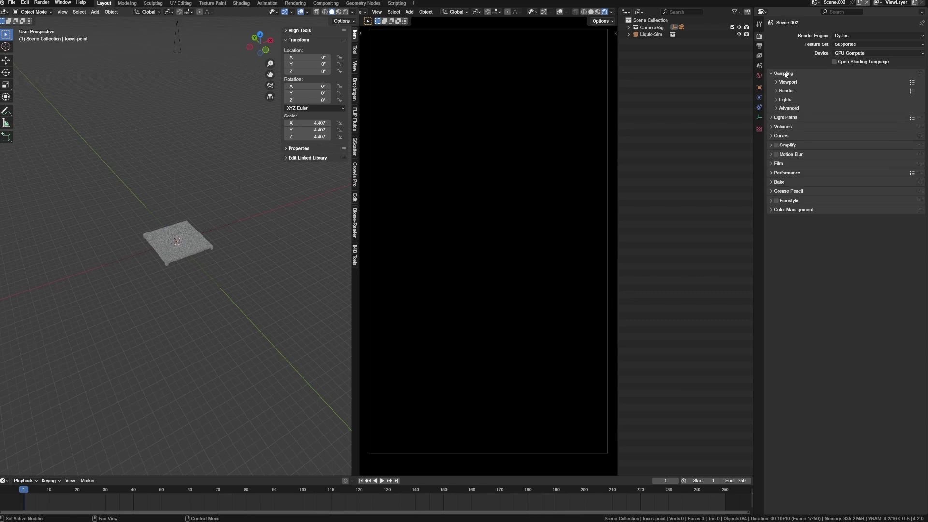
pyautogui.click(786, 74)
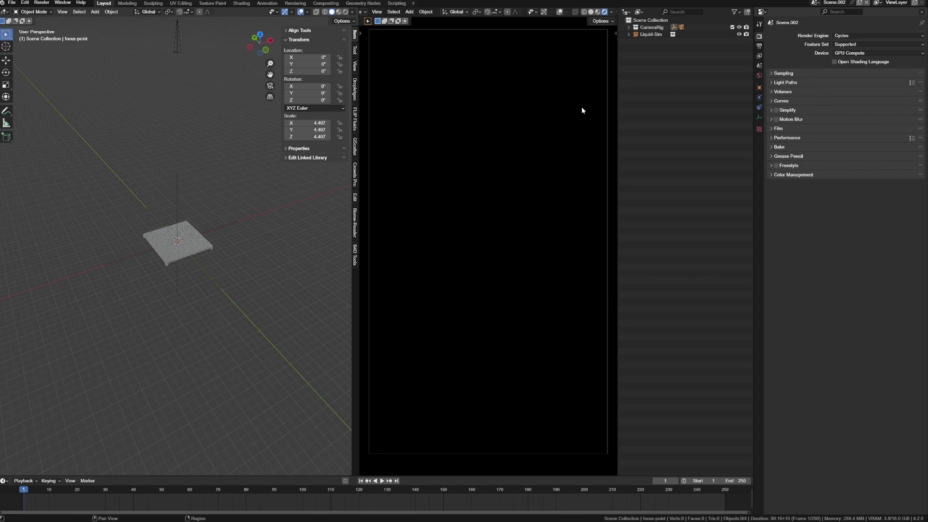
pyautogui.click(178, 46)
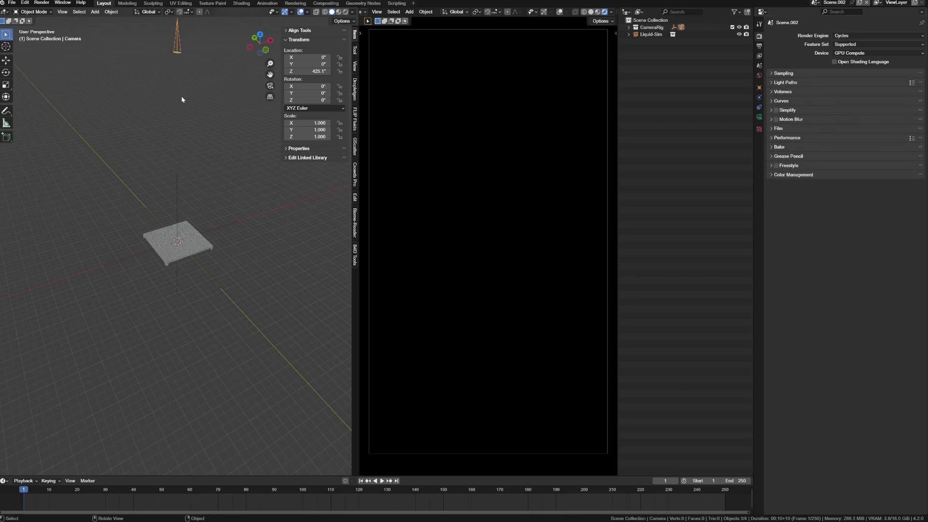
pyautogui.click(784, 73)
pyautogui.click(784, 82)
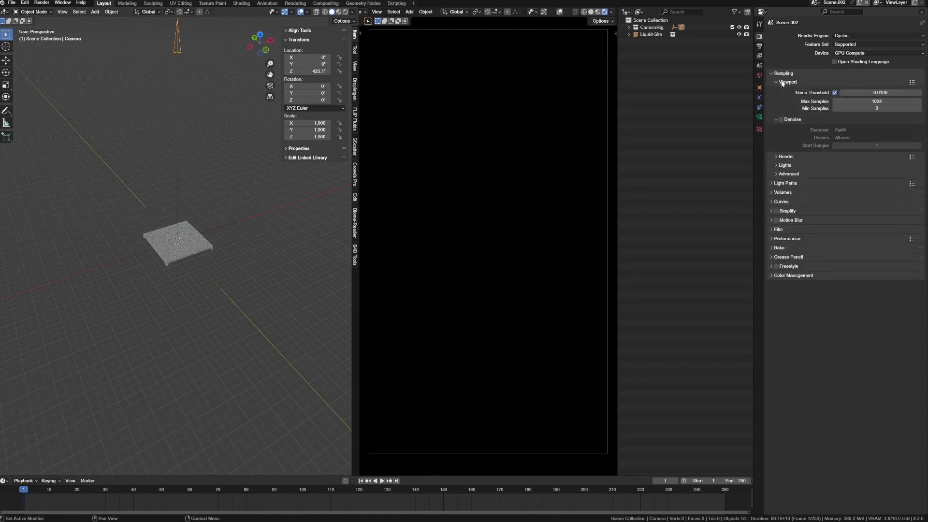
pyautogui.click(784, 82)
pyautogui.moveTo(231, 212)
pyautogui.mouseDown(button='middle')
pyautogui.moveTo(208, 214)
pyautogui.moveTo(201, 200)
pyautogui.moveTo(235, 220)
pyautogui.mouseUp(button='middle')
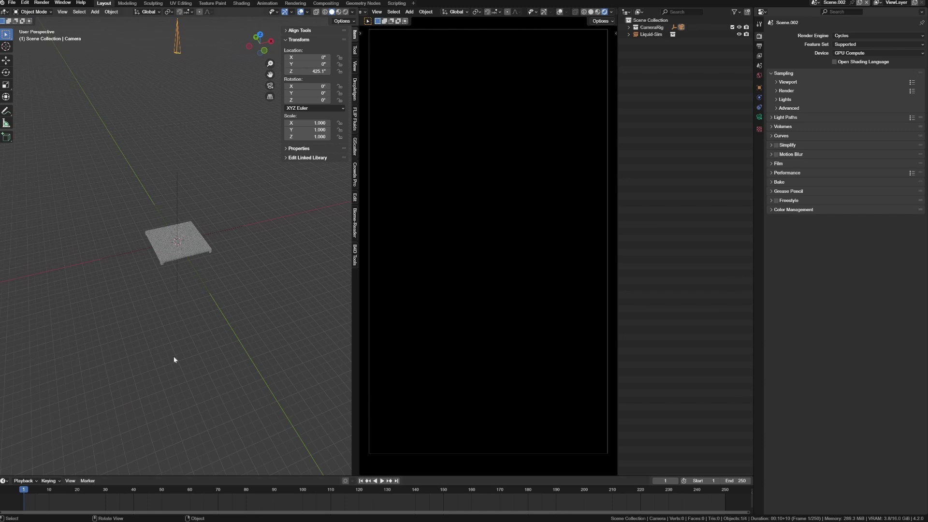
pyautogui.hotkey('shift', 'a')
# Play the particle simulation and leave the timeline at frame 70.
pyautogui.moveTo(188, 327)
pyautogui.press('space')
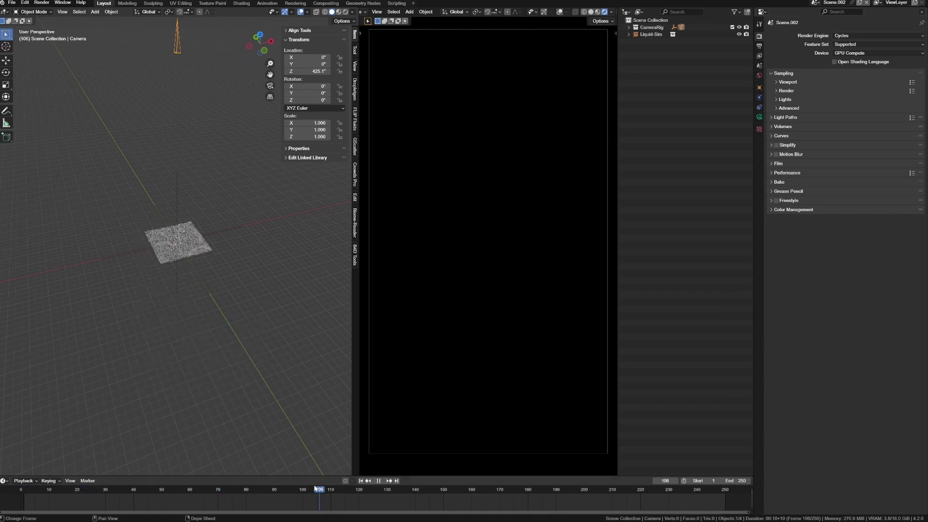
pyautogui.press('space')
pyautogui.scroll(5, 210, 278)
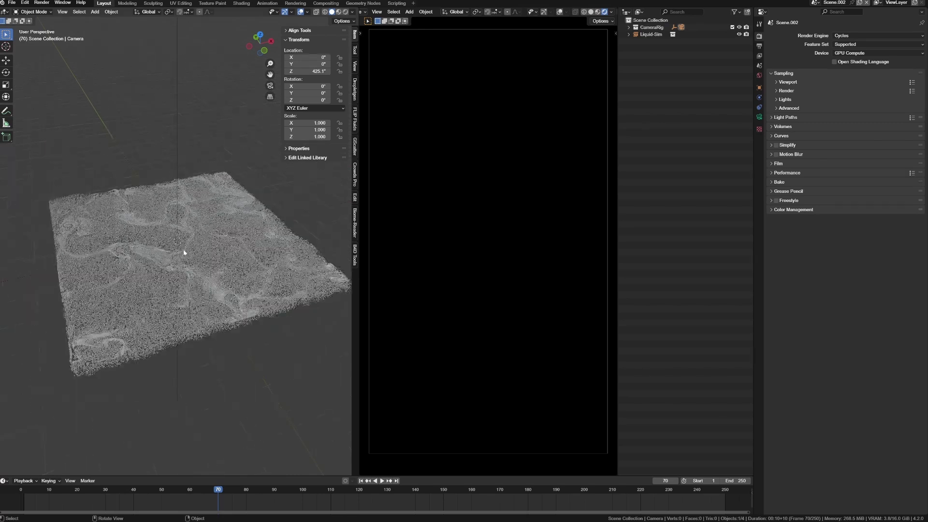
# Add an area light at the world origin.
pyautogui.hotkey('shift', 'a')
pyautogui.moveTo(188, 256)
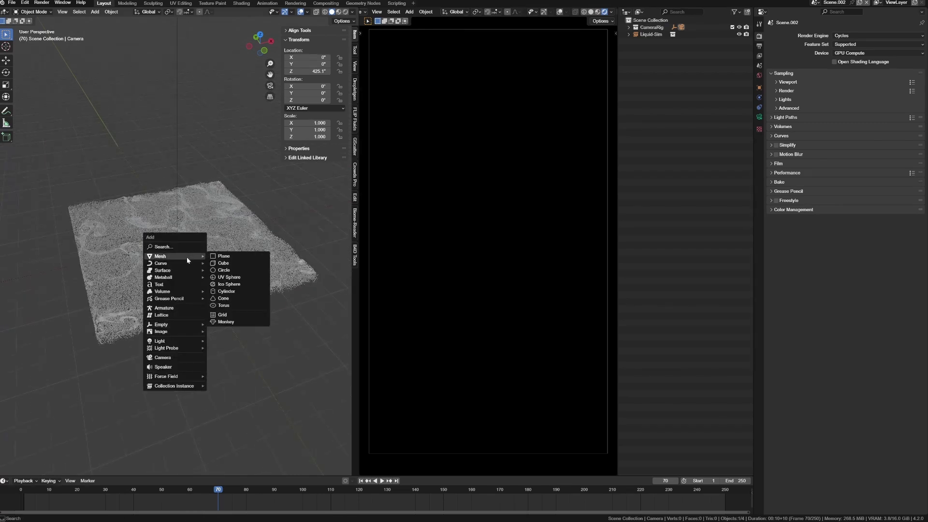
pyautogui.write('area')
pyautogui.press('Return')
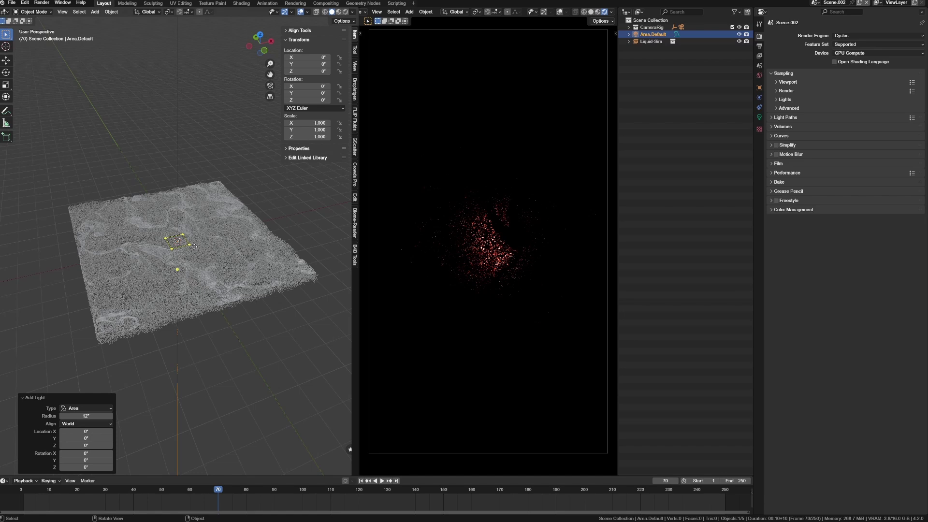
# Move the area light along X to about 115.7" beside the particles and rotate it 90° about Y.
pyautogui.press('g')
pyautogui.press('x')
pyautogui.click(249, 236)
pyautogui.moveTo(249, 236); pyautogui.dragTo(200, 219, button='middle')
pyautogui.write('r')
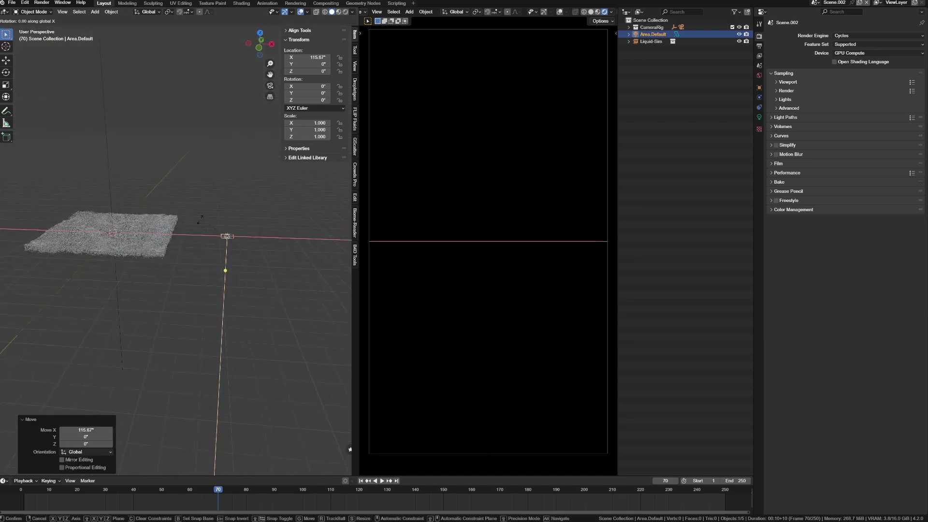
pyautogui.write('y90')
pyautogui.press('Return')
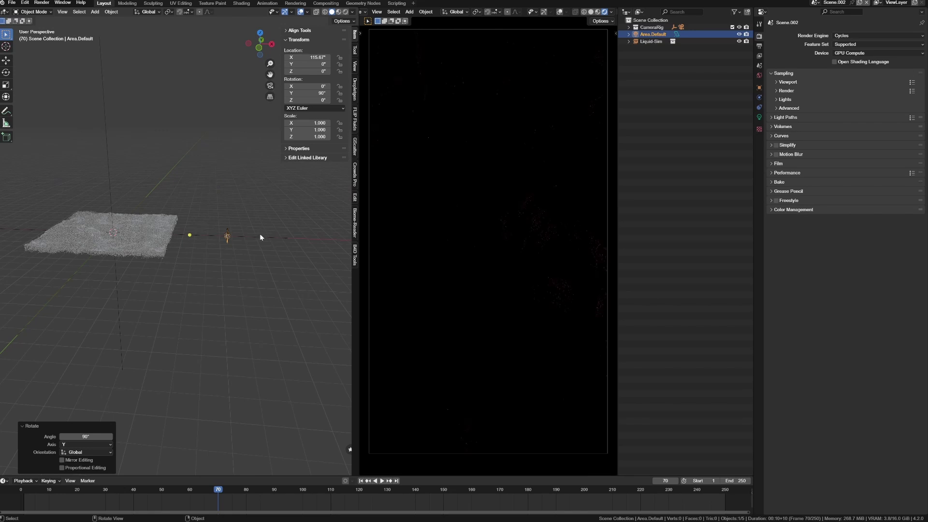
# Enlarge the area light to a scale of about 9.42 and bring it along X to about 60.3", beside the particle slab.
pyautogui.press('g')
pyautogui.press('x')
pyautogui.click(233, 234)
pyautogui.moveTo(233, 235); pyautogui.dragTo(263, 209, button='middle')
pyautogui.press('s')
pyautogui.click(157, 242)
pyautogui.press('s')
pyautogui.click(131, 216)
pyautogui.press('g')
pyautogui.press('x')
pyautogui.click(208, 262)
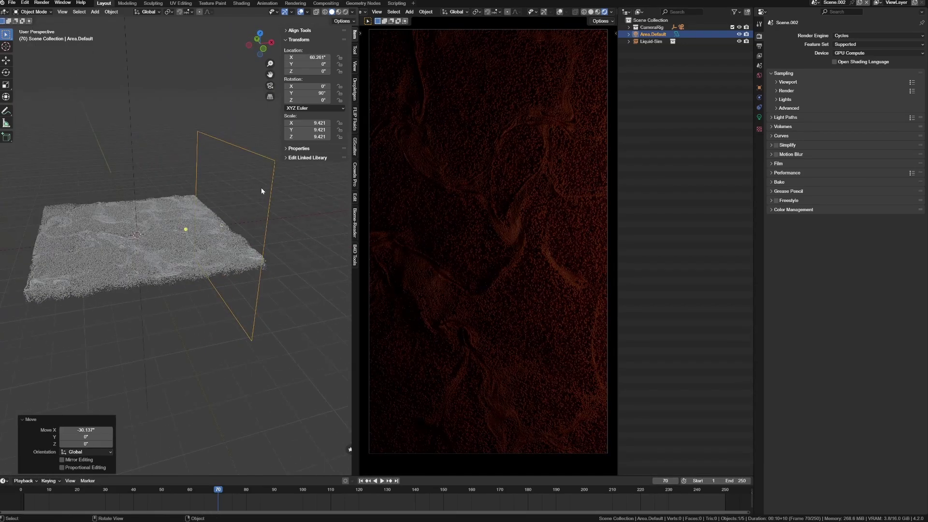
# Raise the area light to about 43.3" on Z and shift it outward to about 66.7" on X.
pyautogui.press('g')
pyautogui.press('z')
pyautogui.click(235, 153)
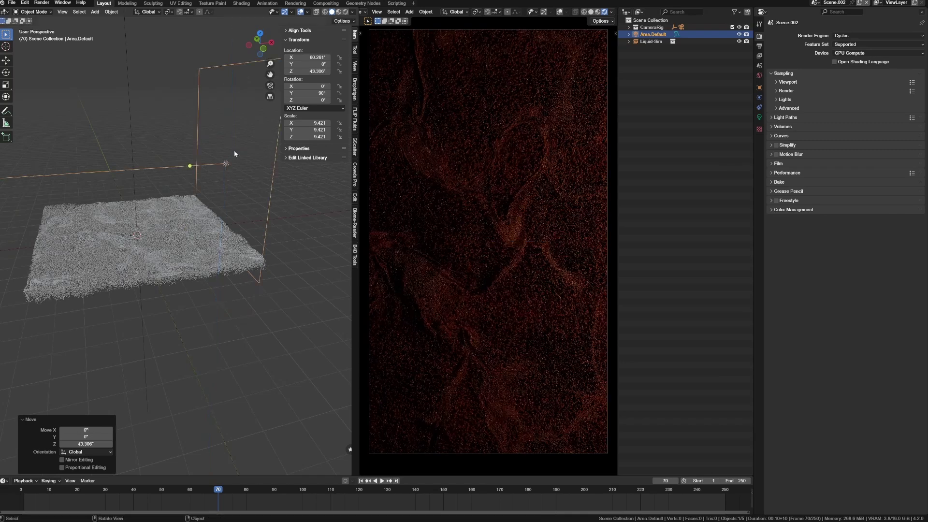
pyautogui.press('g')
pyautogui.press('x')
pyautogui.click(233, 212)
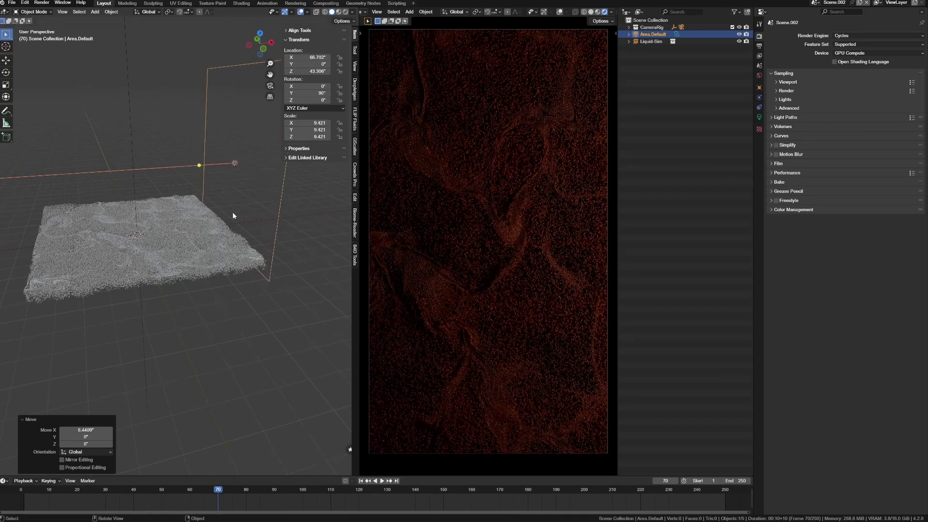
pyautogui.press('s')
pyautogui.press('z')
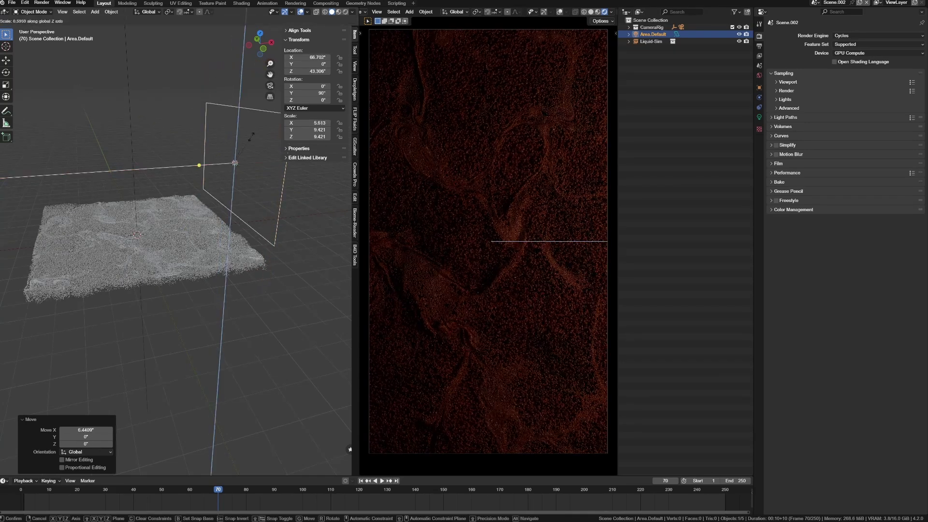
pyautogui.press('Escape')
# Lower the area light to about 34" on Z and shrink it uniformly to a scale of about 7.02.
pyautogui.press('g')
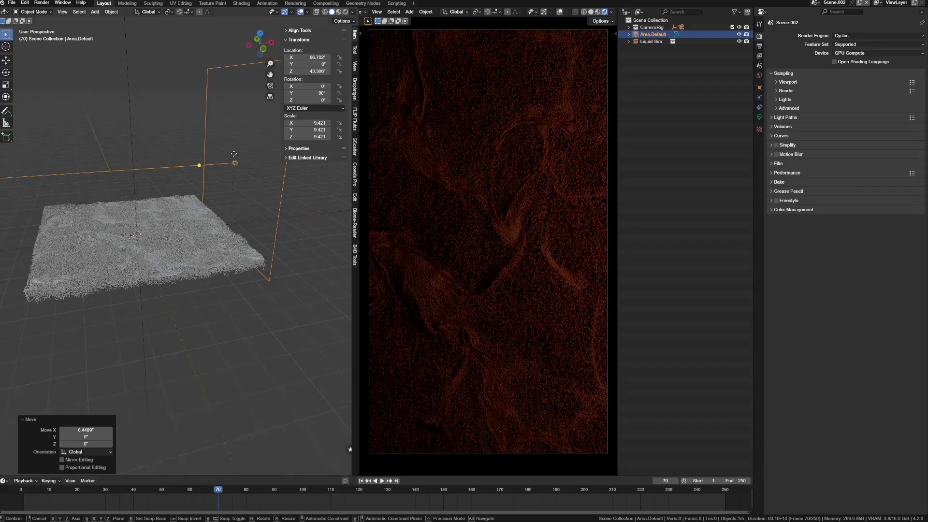
pyautogui.press('z')
pyautogui.click(234, 168)
pyautogui.press('s')
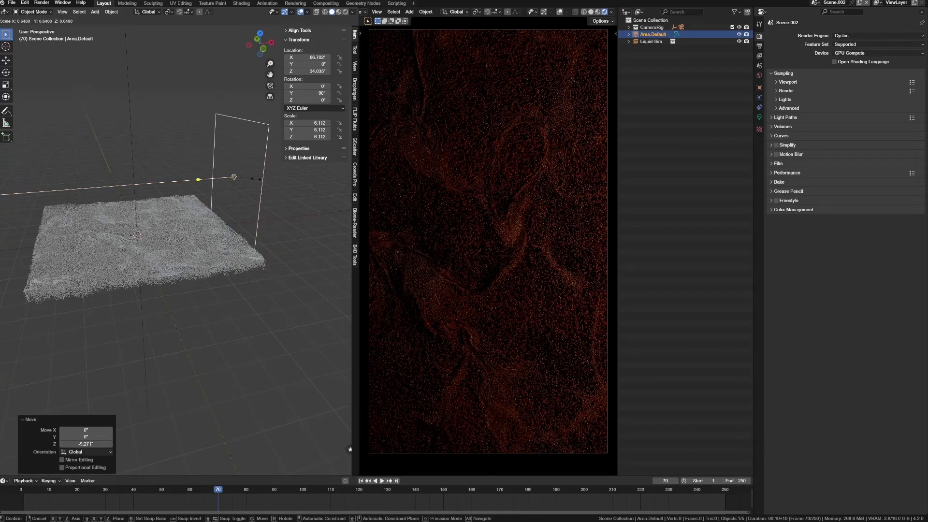
pyautogui.click(259, 179)
pyautogui.moveTo(193, 198); pyautogui.dragTo(239, 189, button='middle')
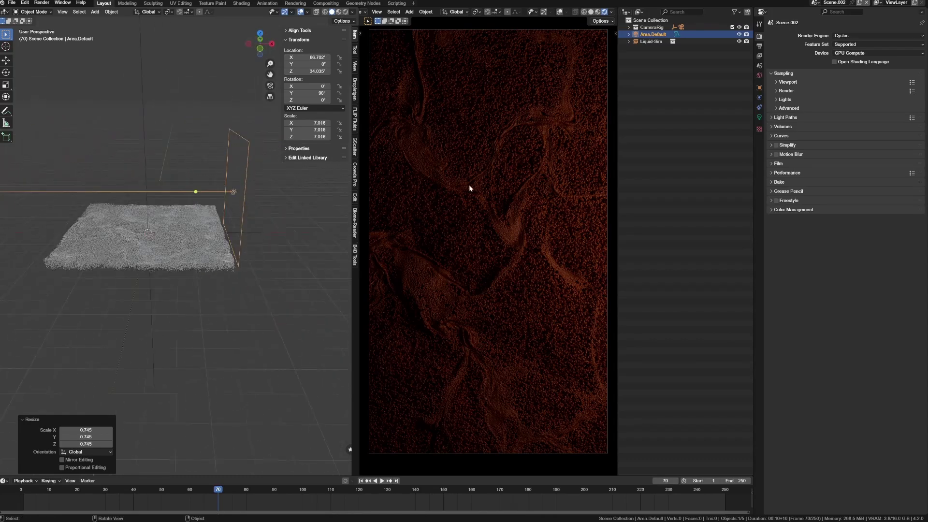
# Raise the area light's power in two stages, first to 32 W and finally to 64 W.
pyautogui.click(759, 117)
pyautogui.doubleClick(866, 86)
pyautogui.write('32')
pyautogui.press('Return')
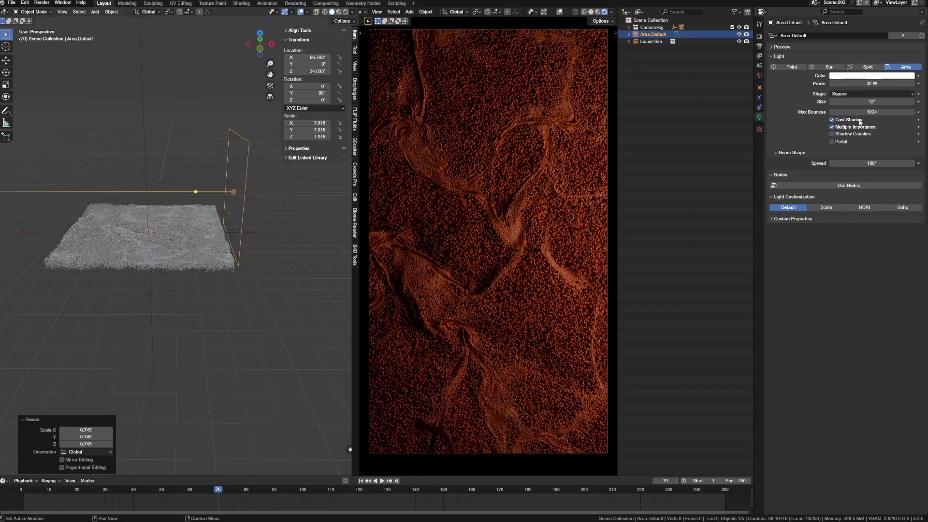
pyautogui.doubleClick(874, 84)
pyautogui.write('64')
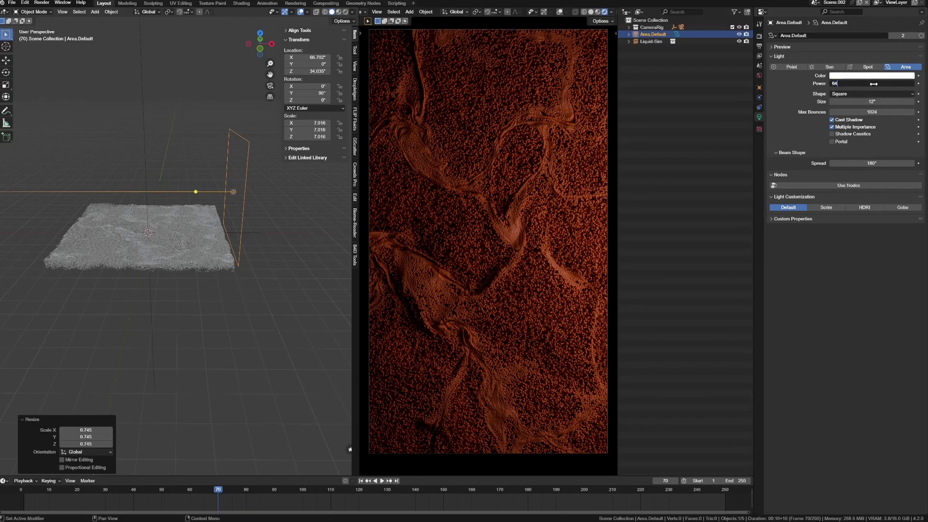
pyautogui.press('Return')
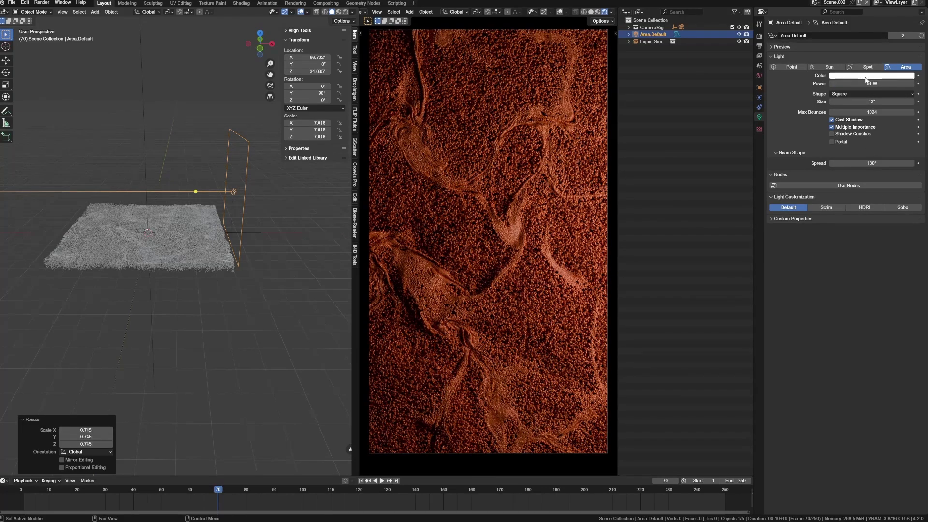
# Set the view transform to Khronos PBR Neutral in the scene's color management settings.
pyautogui.click(762, 36)
pyautogui.click(804, 212)
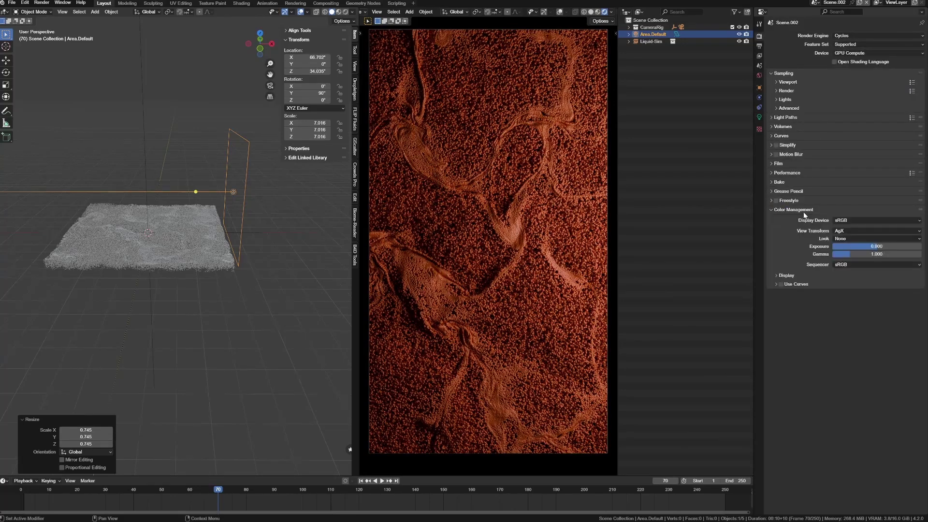
pyautogui.click(845, 231)
pyautogui.click(847, 247)
pyautogui.click(789, 210)
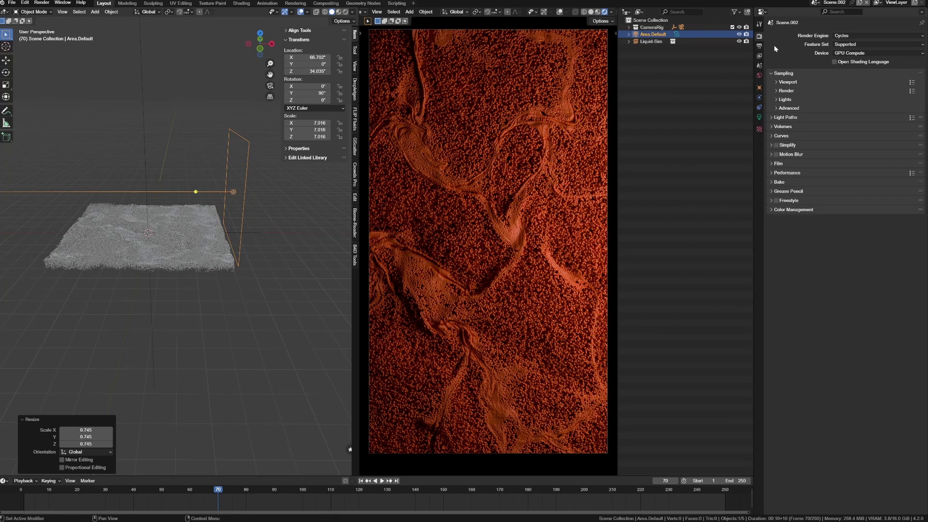
pyautogui.click(759, 76)
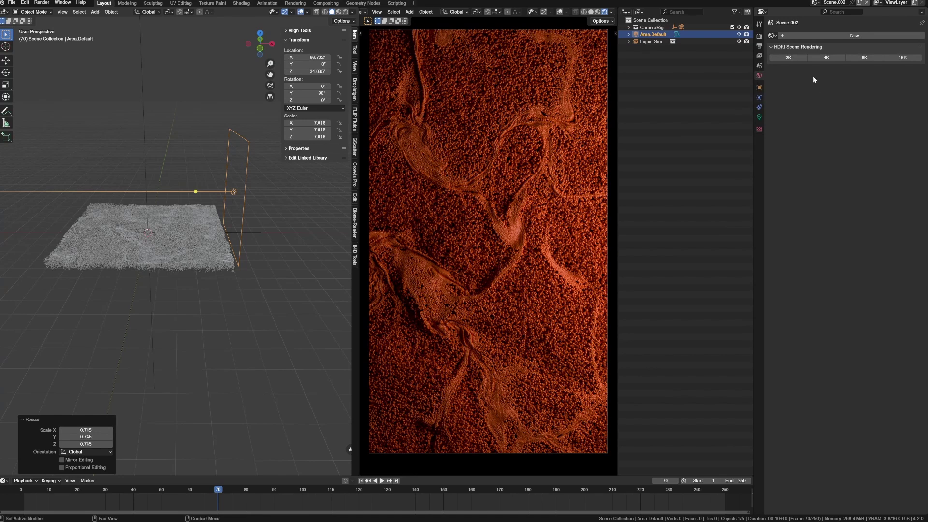
pyautogui.click(652, 41)
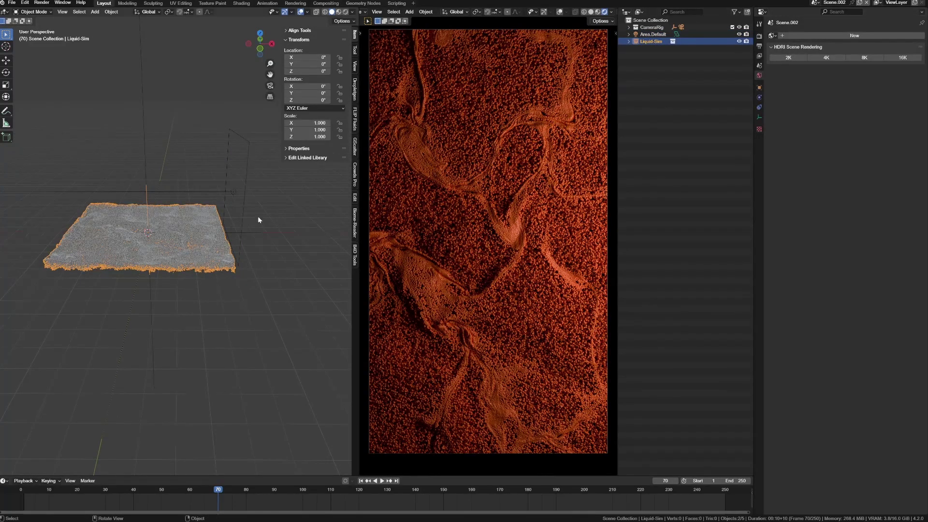
pyautogui.click(289, 210)
pyautogui.click(243, 198)
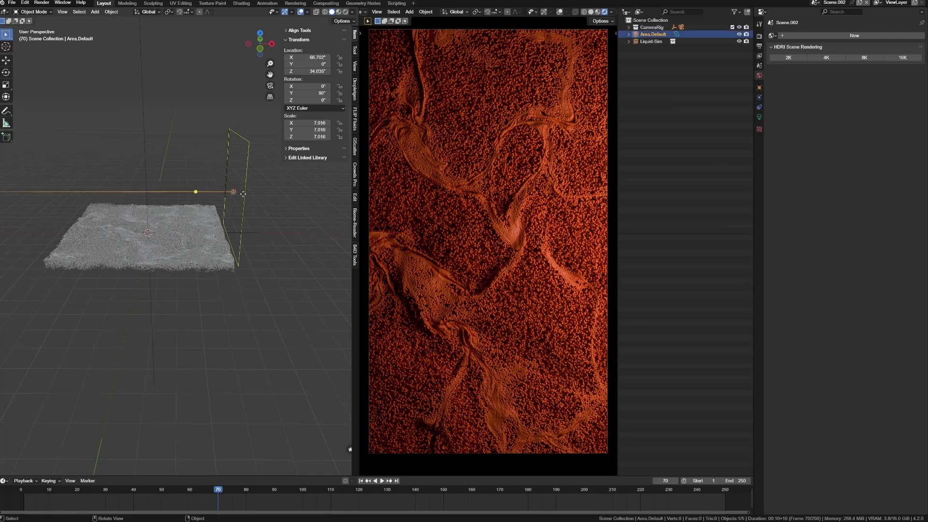
pyautogui.moveTo(243, 198); pyautogui.dragTo(232, 220, button='middle')
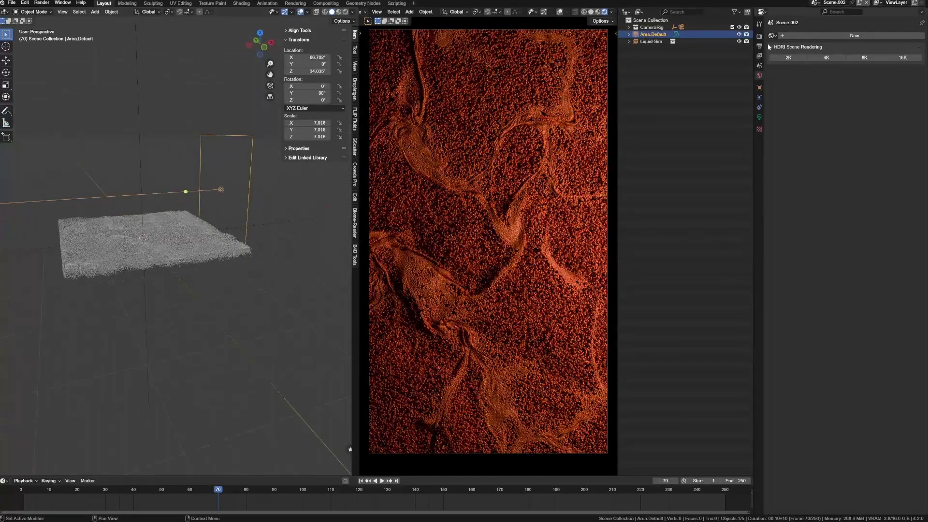
pyautogui.click(760, 37)
pyautogui.click(793, 210)
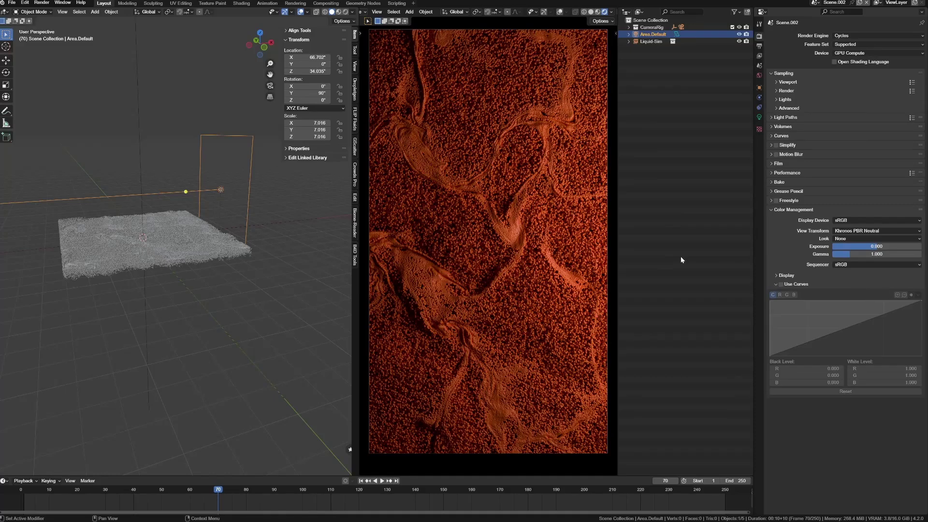
pyautogui.click(800, 284)
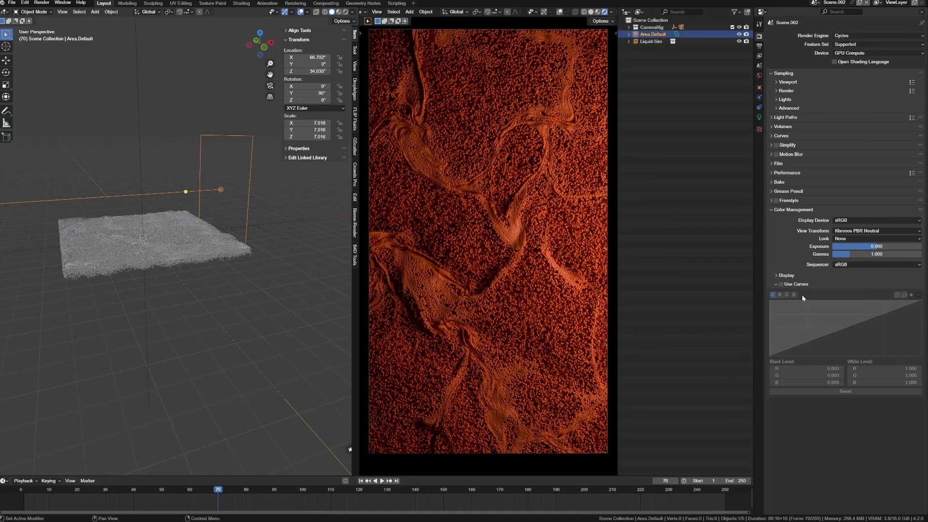
pyautogui.click(786, 210)
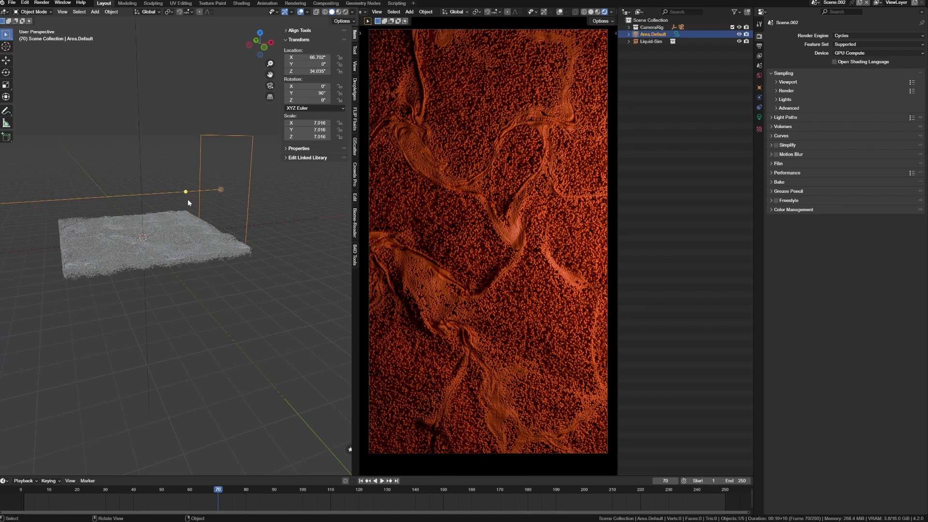
# Play the simulation under the side light, stop at frame 114, and examine the particle slab up close.
pyautogui.moveTo(188, 200); pyautogui.dragTo(200, 198, button='middle')
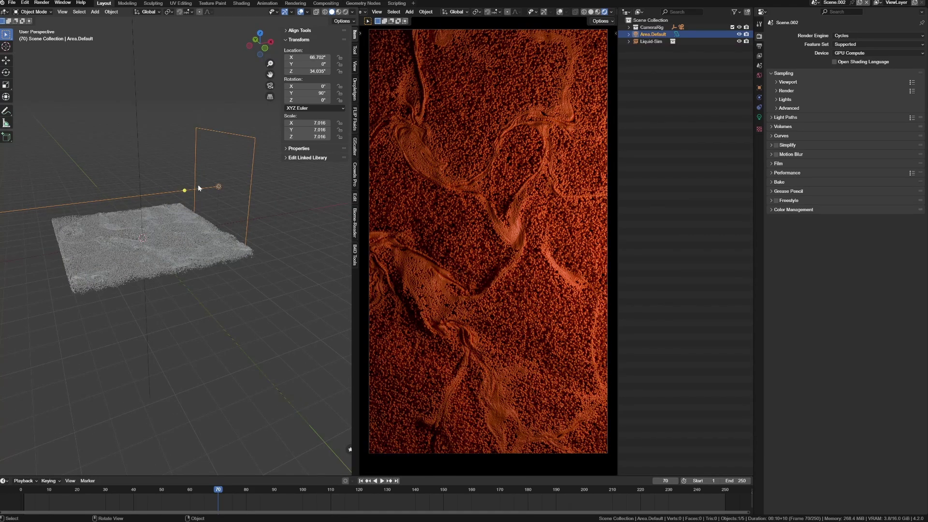
pyautogui.moveTo(195, 200); pyautogui.dragTo(179, 205, button='middle')
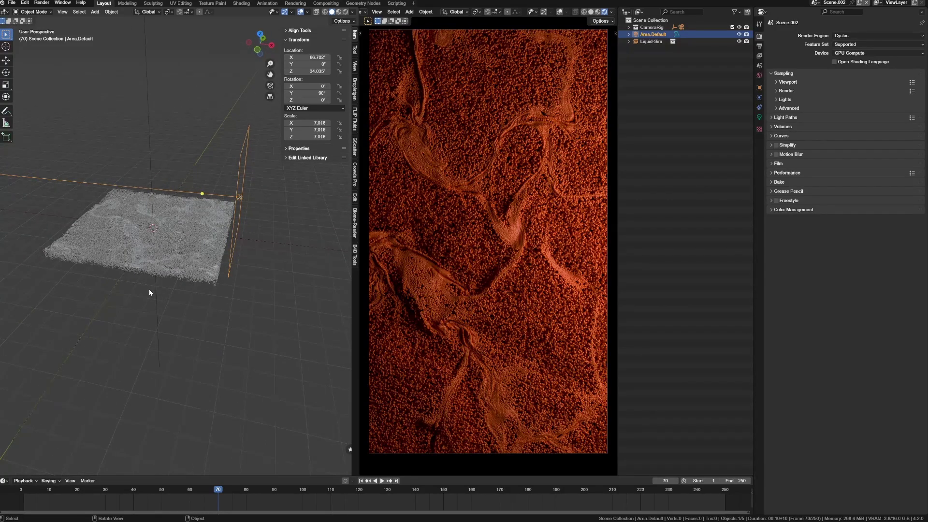
pyautogui.moveTo(139, 331); pyautogui.dragTo(157, 336, button='middle')
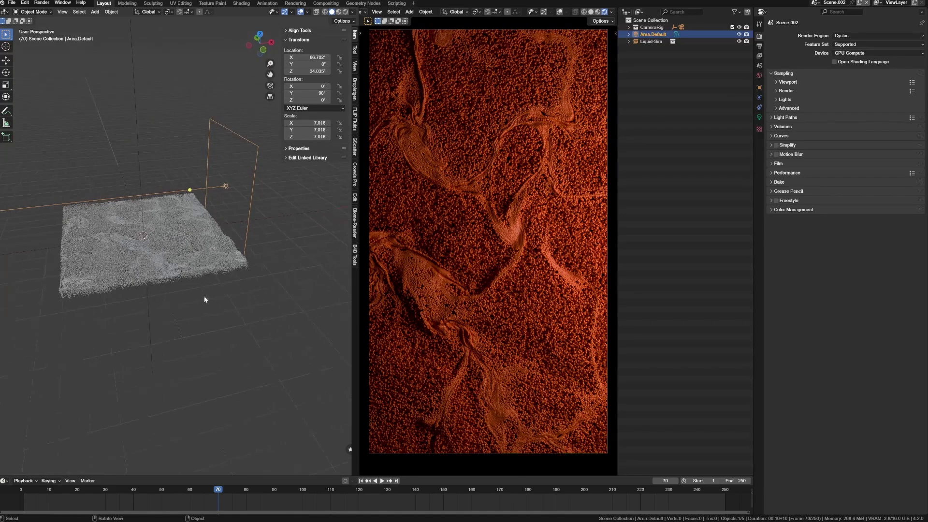
pyautogui.moveTo(205, 307); pyautogui.dragTo(210, 234, button='middle')
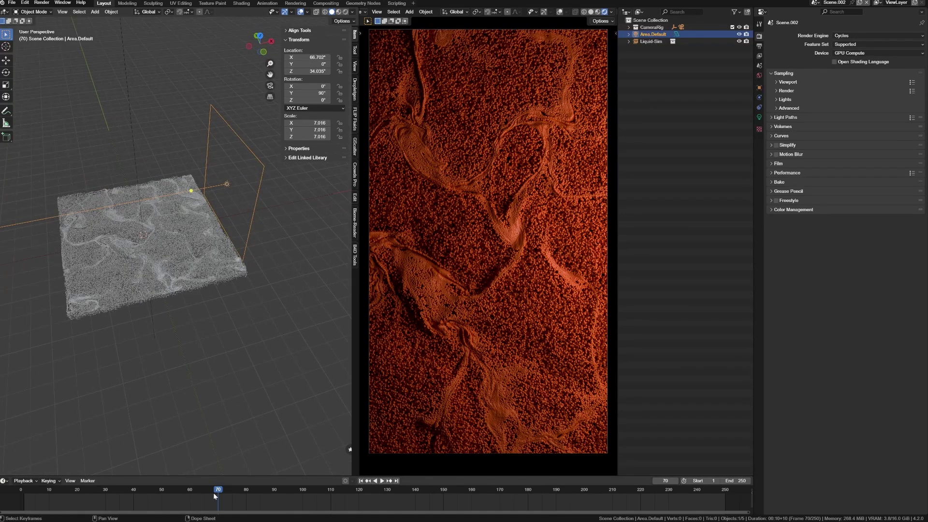
pyautogui.press('space')
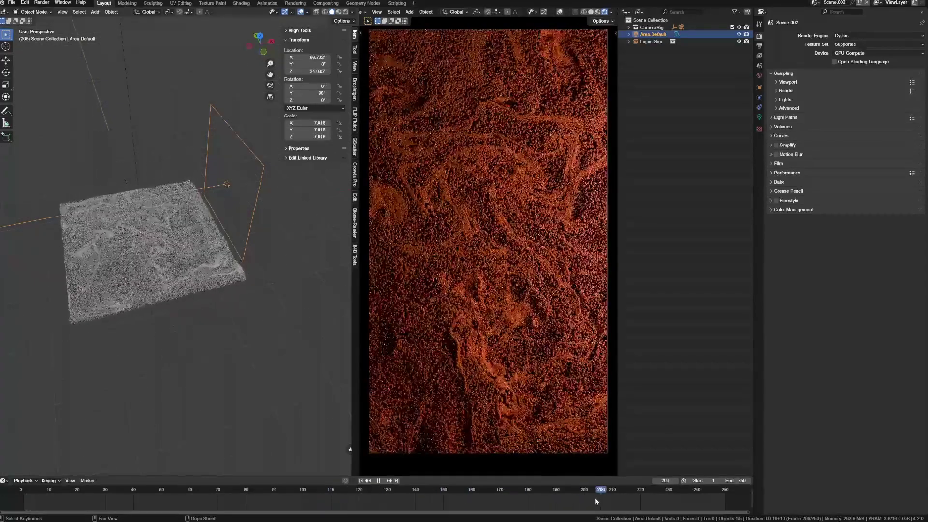
pyautogui.moveTo(595, 499); pyautogui.dragTo(195, 384)
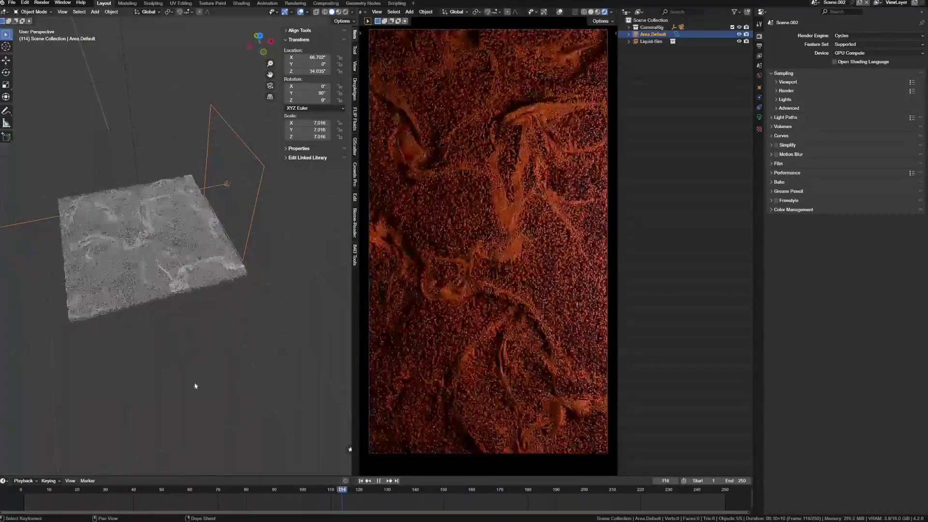
pyautogui.moveTo(195, 385); pyautogui.dragTo(159, 234, button='middle')
pyautogui.scroll(3, 159, 234)
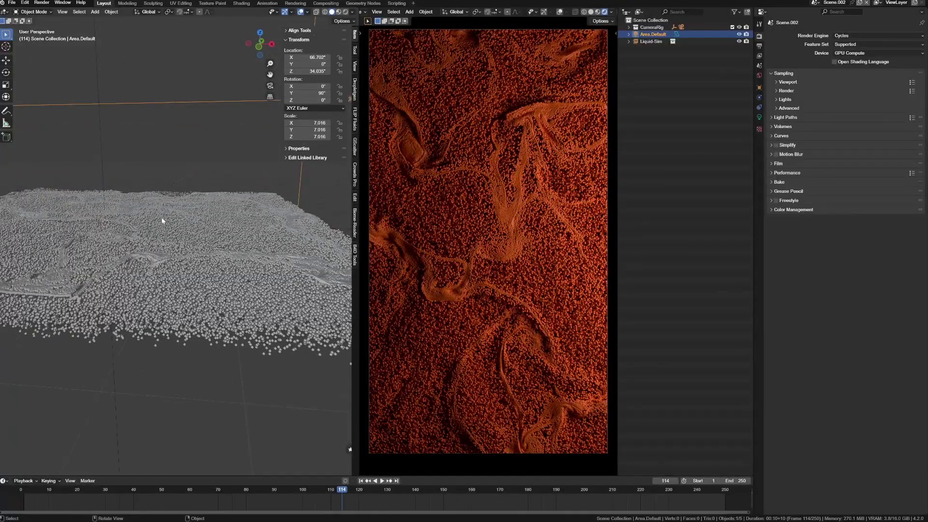
# Inspect the particle slab, switch to the original Scene, and review its liquid simulation up close by scrubbing between frames 78 and 170.
pyautogui.moveTo(161, 216); pyautogui.dragTo(160, 209, button='middle')
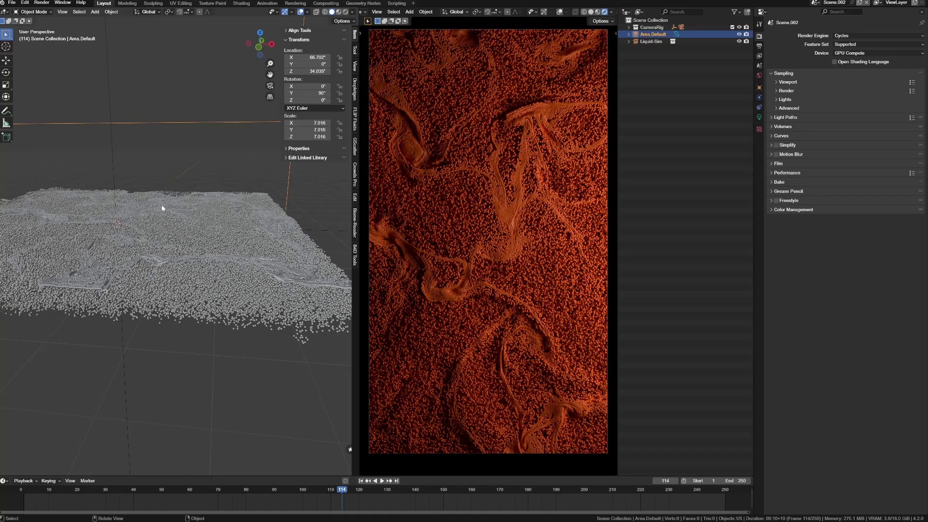
pyautogui.moveTo(162, 208); pyautogui.dragTo(188, 272, button='middle')
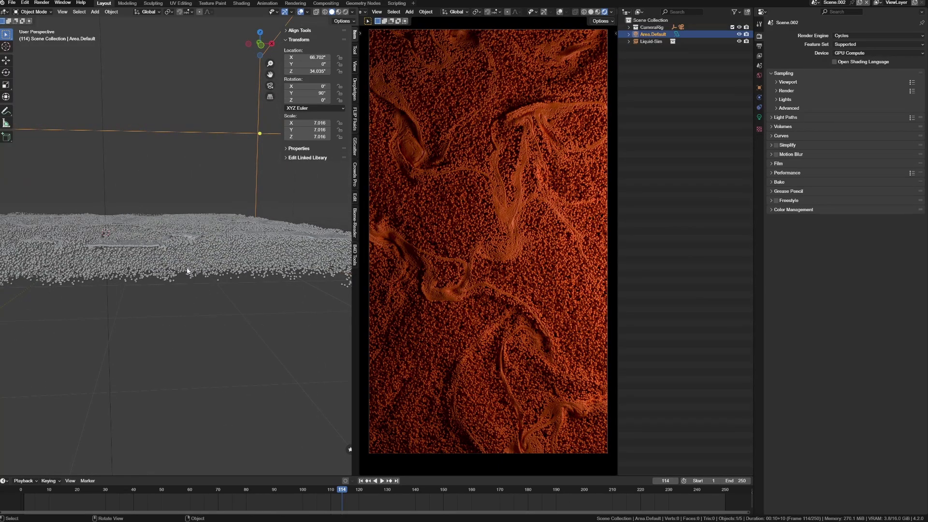
pyautogui.moveTo(187, 271); pyautogui.dragTo(556, 160, button='middle')
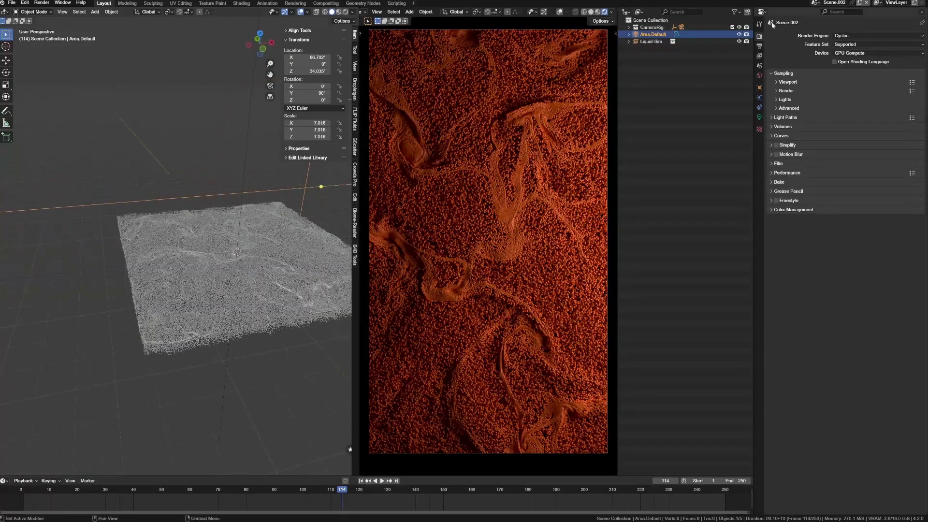
pyautogui.click(813, 2)
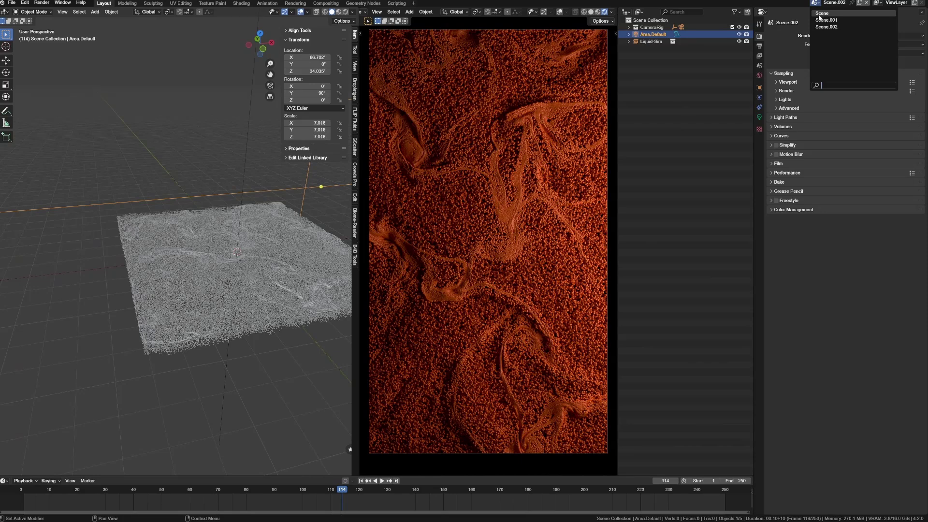
pyautogui.moveTo(199, 245); pyautogui.dragTo(232, 240, button='middle')
pyautogui.click(155, 289)
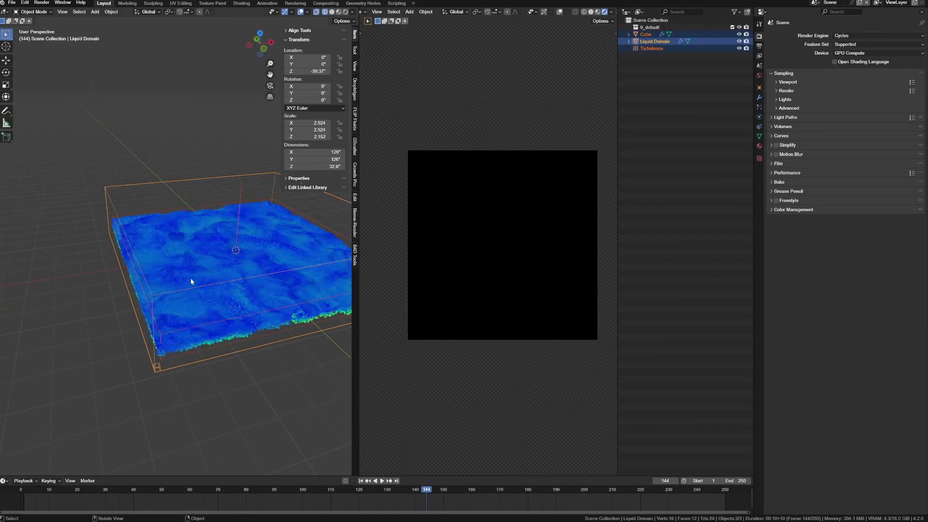
pyautogui.scroll(4, 189, 277)
pyautogui.moveTo(189, 277)
pyautogui.mouseDown(button='middle')
pyautogui.moveTo(183, 251)
pyautogui.moveTo(192, 301)
pyautogui.moveTo(171, 291)
pyautogui.mouseUp(button='middle')
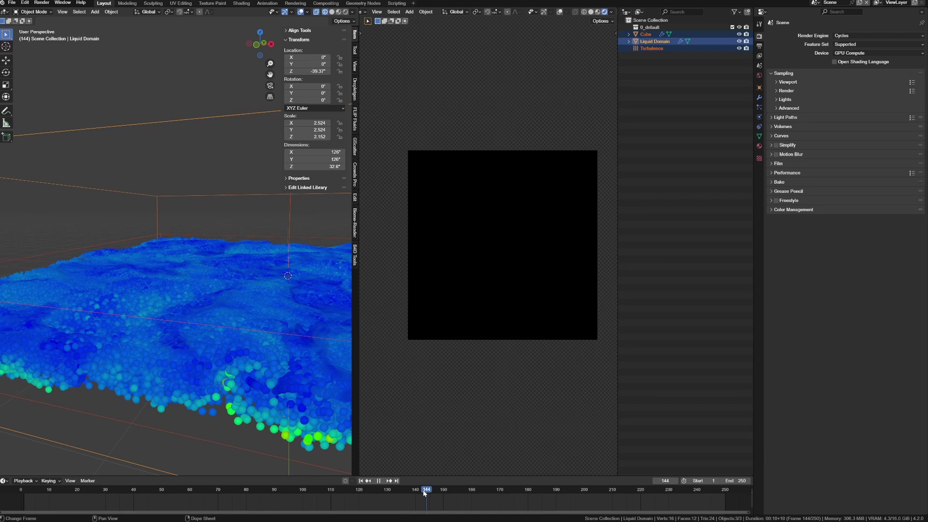
pyautogui.moveTo(425, 493); pyautogui.dragTo(240, 493)
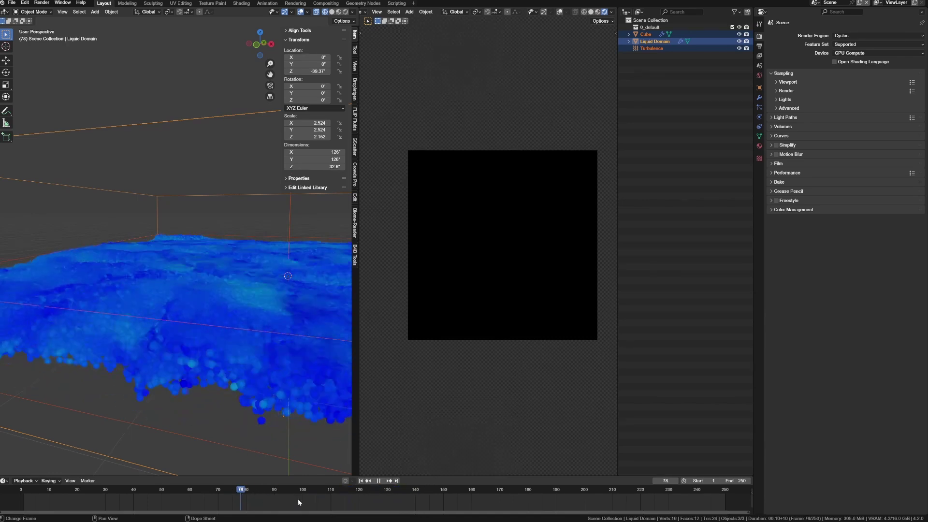
pyautogui.moveTo(298, 498); pyautogui.dragTo(501, 490)
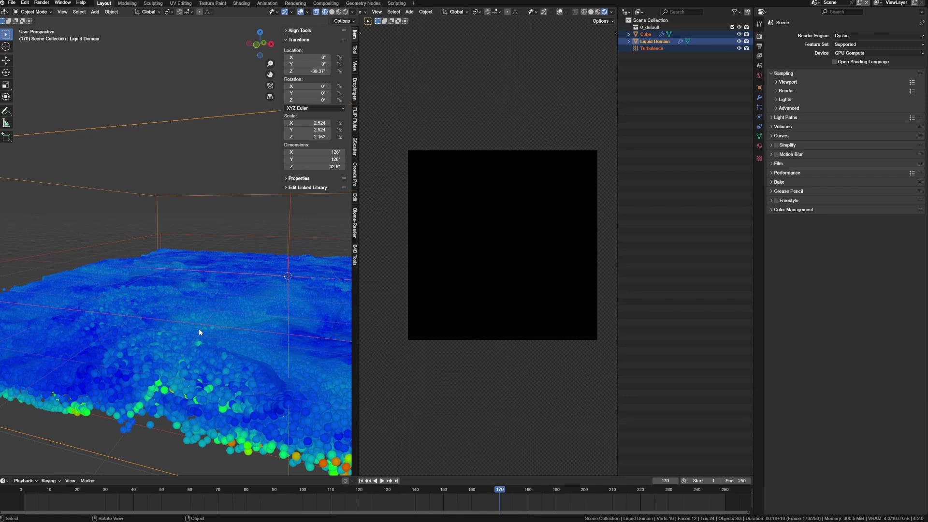
# Check Scene.001 briefly and return to Scene.002.
pyautogui.click(816, 4)
pyautogui.click(826, 20)
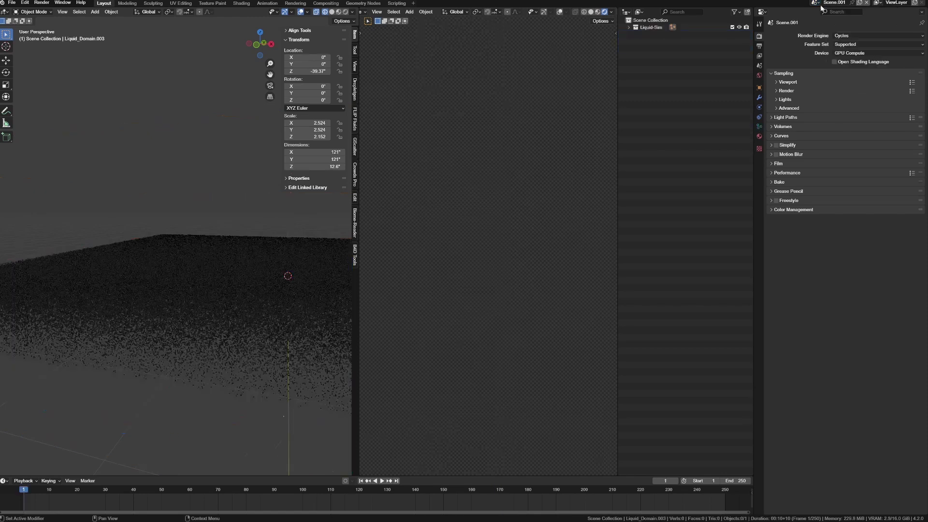
pyautogui.click(817, 3)
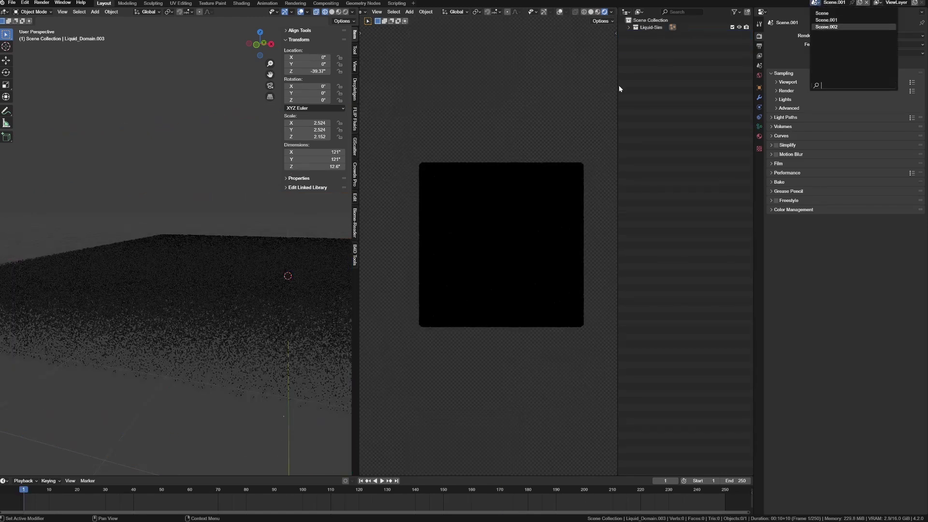
pyautogui.press('Return')
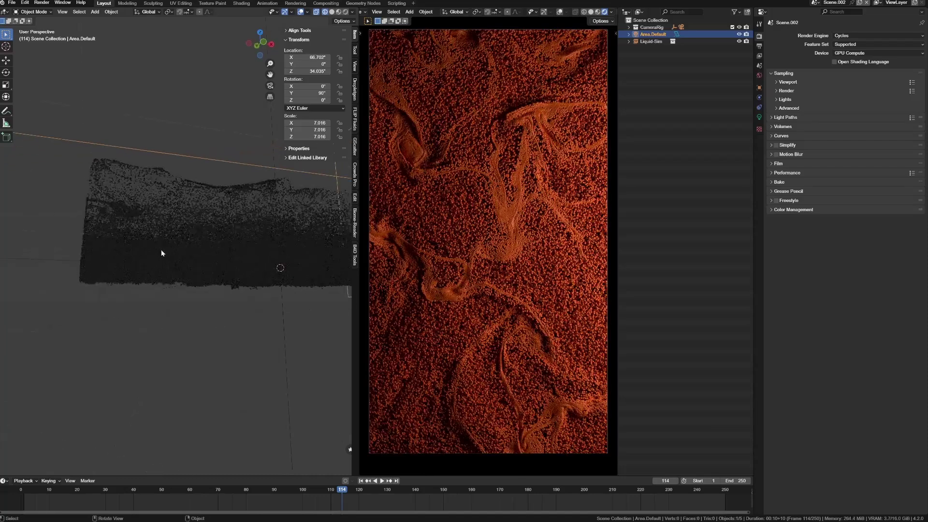
# Rotate the area light and the Liquid-Sim object together about -37.6° around the global X axis.
pyautogui.moveTo(161, 249); pyautogui.dragTo(190, 236, button='middle')
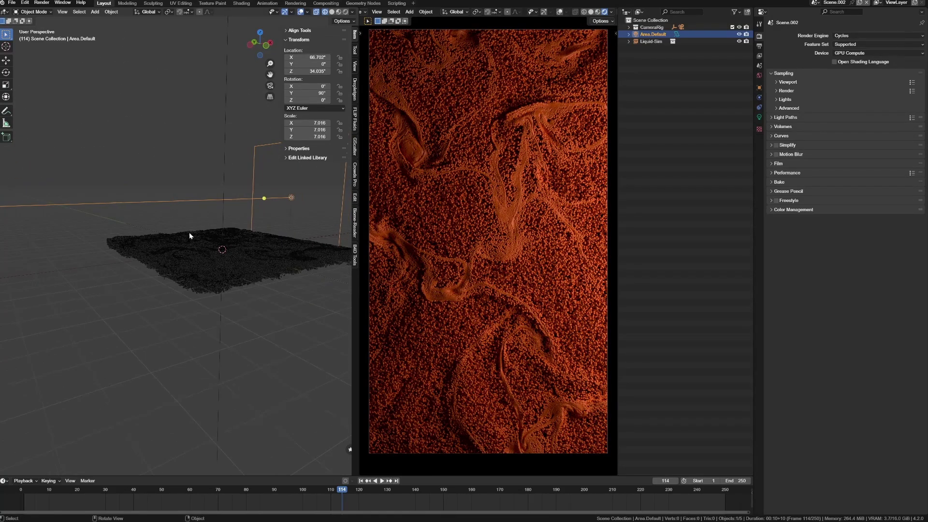
pyautogui.keyDown('shift'); pyautogui.click(285, 268); pyautogui.keyUp('shift')
pyautogui.moveTo(234, 296); pyautogui.dragTo(261, 267, button='middle')
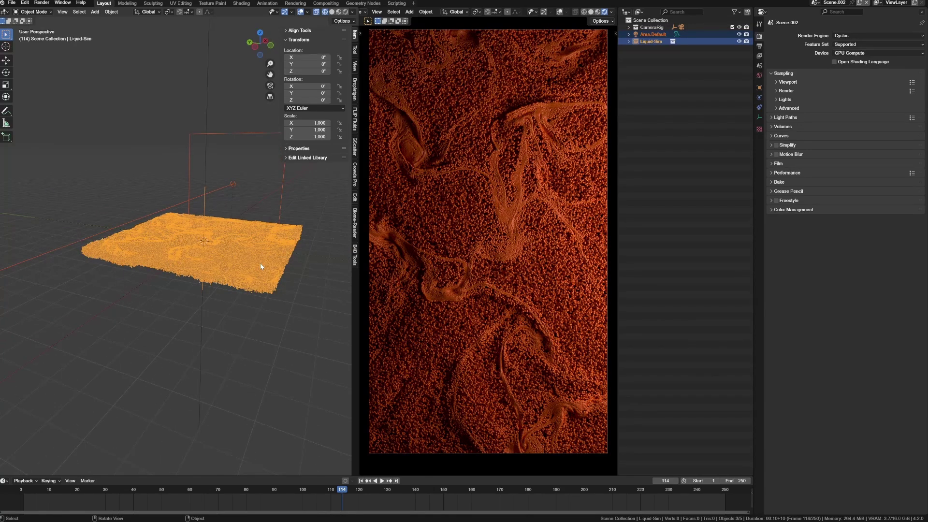
pyautogui.press('r')
pyautogui.press('x')
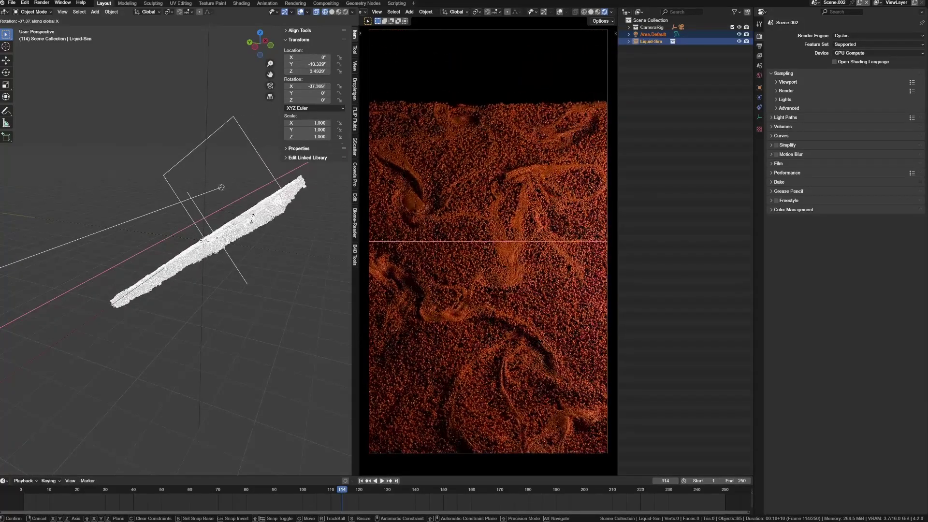
pyautogui.click(252, 219)
# Move the tilted Liquid-Sim object and the area light together about 3.06" along the global Y axis.
pyautogui.click(190, 279)
pyautogui.click(185, 257)
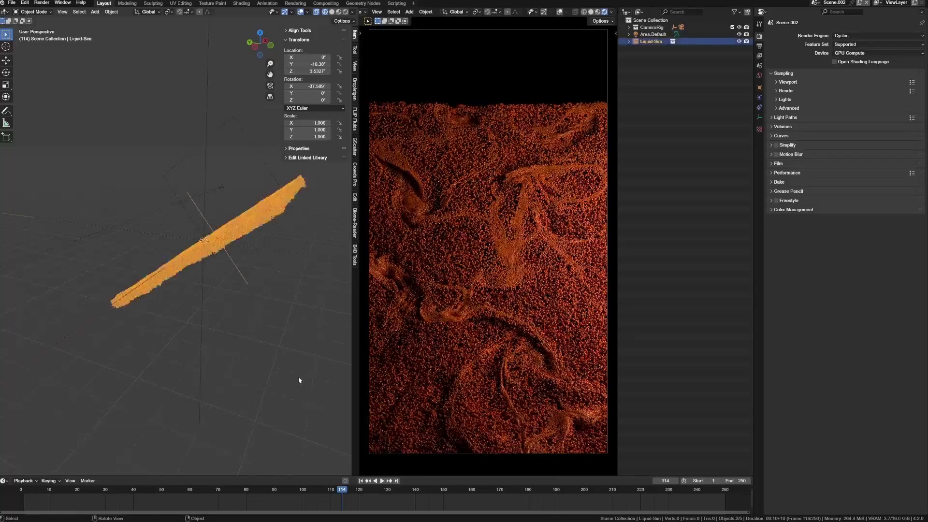
pyautogui.moveTo(163, 253); pyautogui.dragTo(188, 247, button='middle')
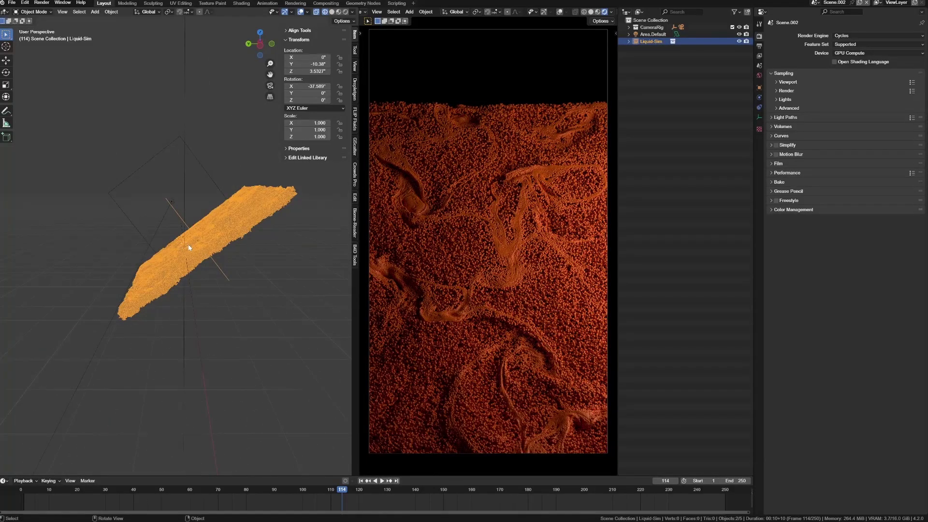
pyautogui.keyDown('shift'); pyautogui.click(209, 177); pyautogui.keyUp('shift')
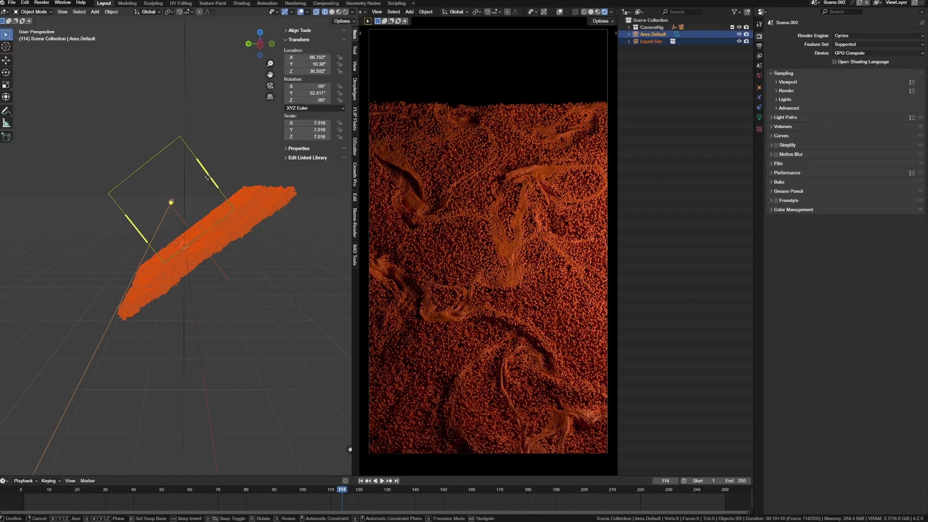
pyautogui.press('g')
pyautogui.press('y')
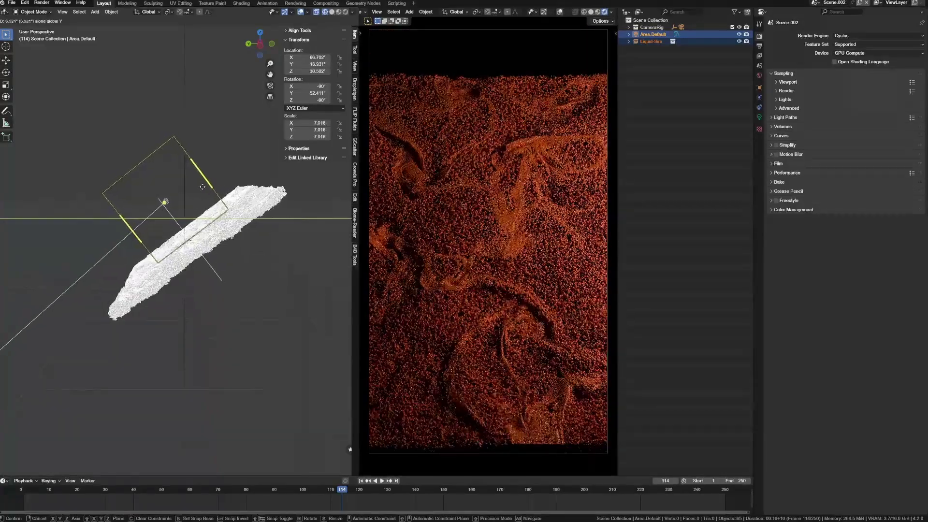
pyautogui.click(204, 188)
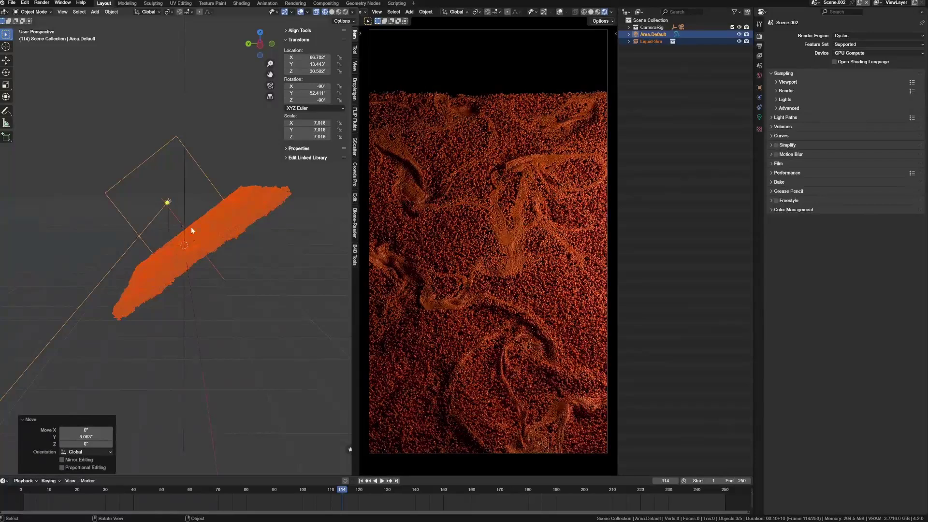
# Make a linked duplicate of the Liquid-Sim object, offset about 90" along Y, -16" along X and -16" along Z.
pyautogui.click(275, 265)
pyautogui.click(248, 213)
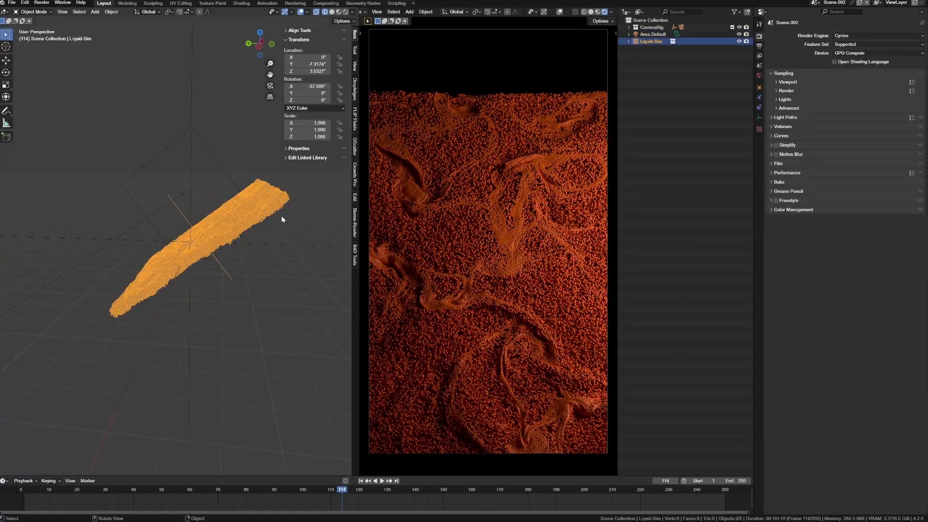
pyautogui.hotkey('alt', 'd')
pyautogui.click(157, 236)
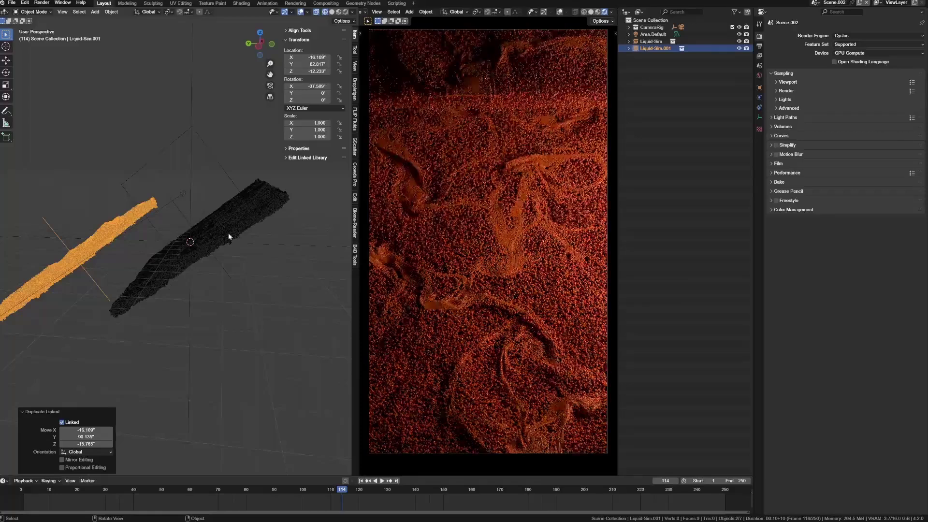
# Rotate the duplicated particle slab about 32° around the global X axis to lay it nearly flat.
pyautogui.press('r')
pyautogui.press('y')
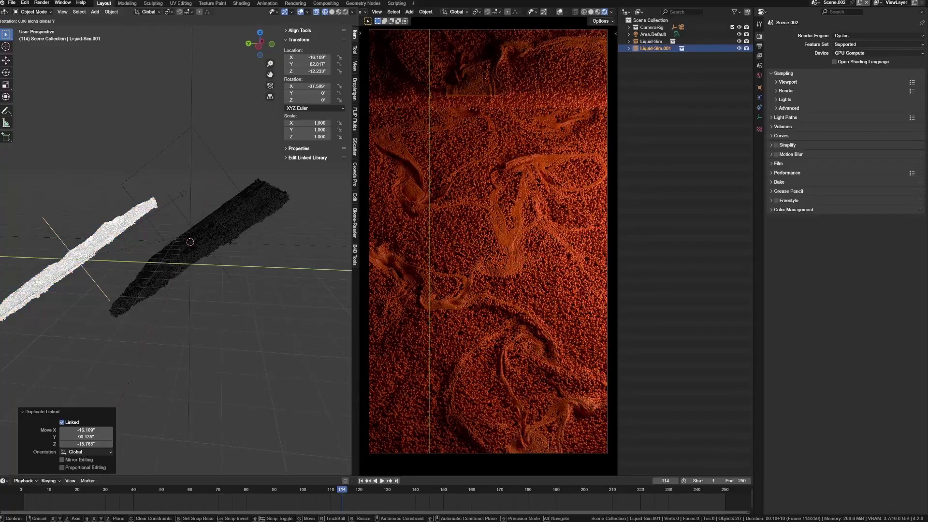
pyautogui.press('x')
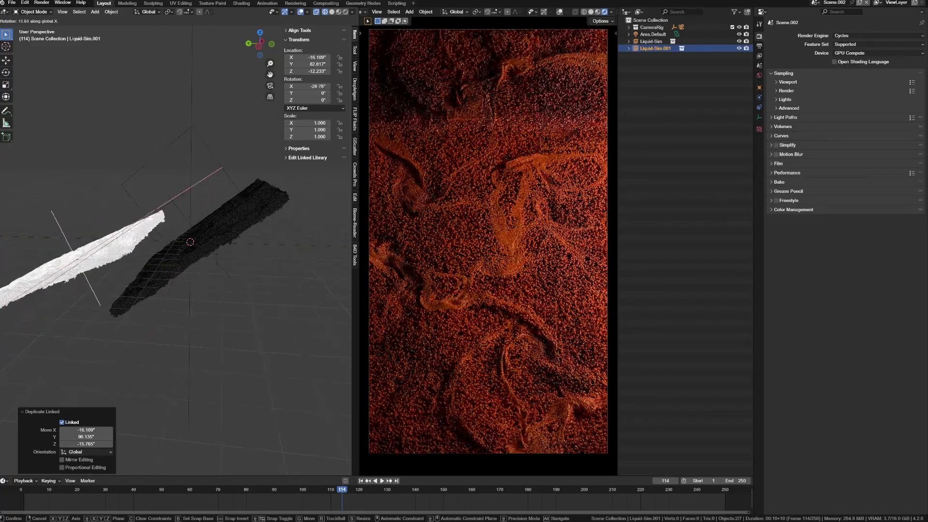
pyautogui.click(213, 308)
# Move the duplicated slab in the YZ plane to about Y 88.6" and Z -38.8", against the tilted slab's lower end.
pyautogui.press('g')
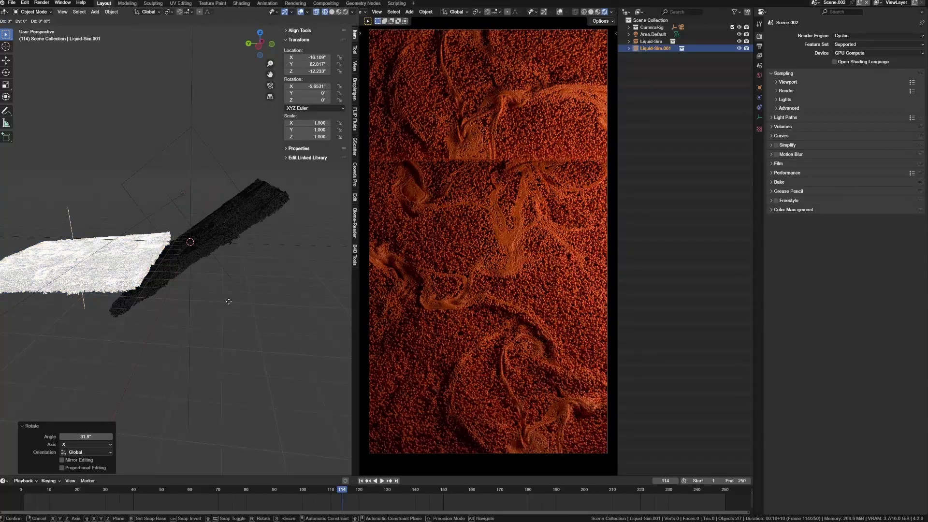
pyautogui.press('z')
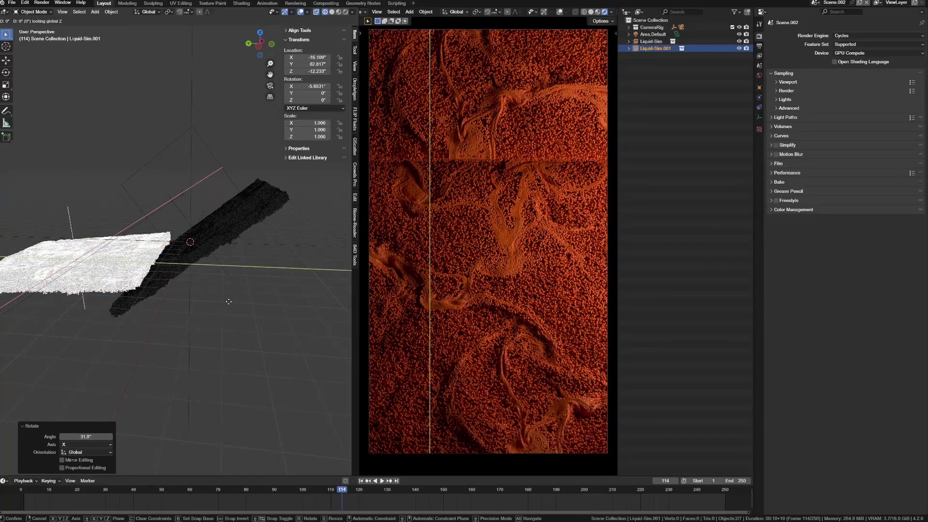
pyautogui.hotkey('shift', 'y')
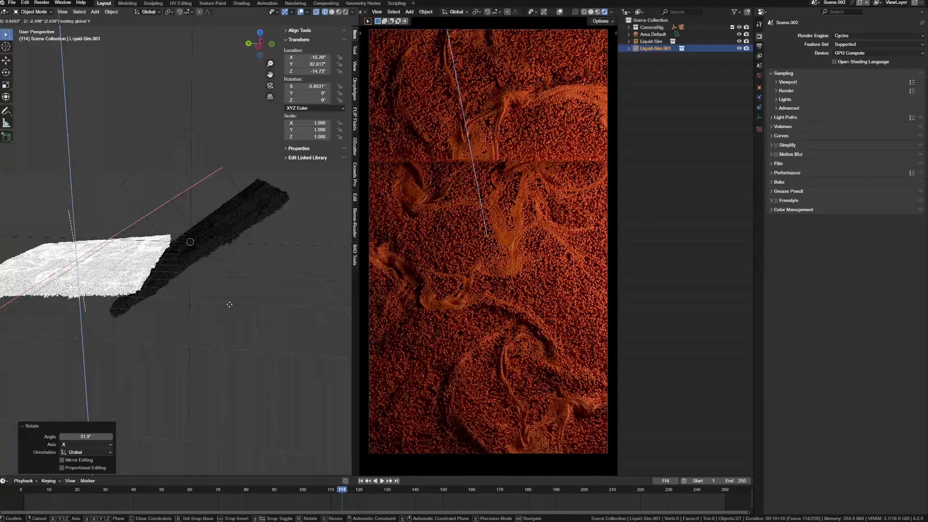
pyautogui.hotkey('shift', 'x')
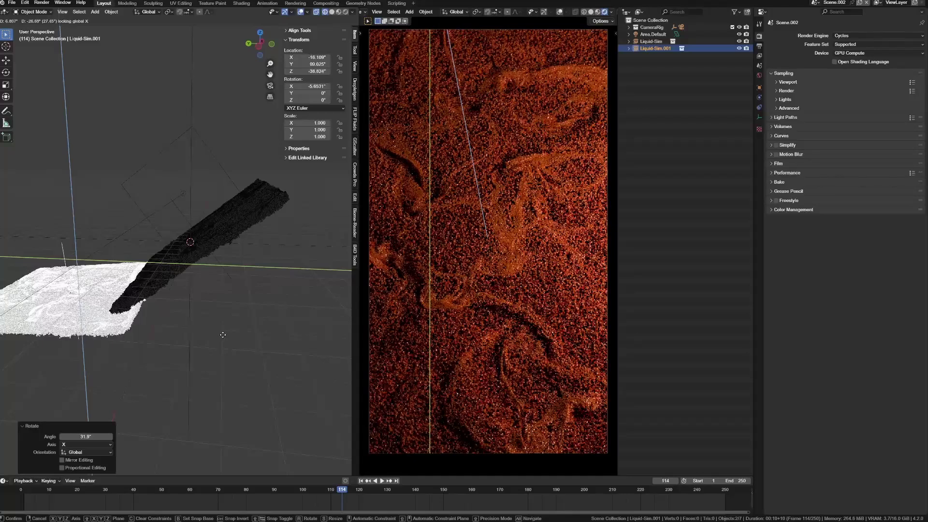
pyautogui.click(224, 334)
pyautogui.click(240, 264)
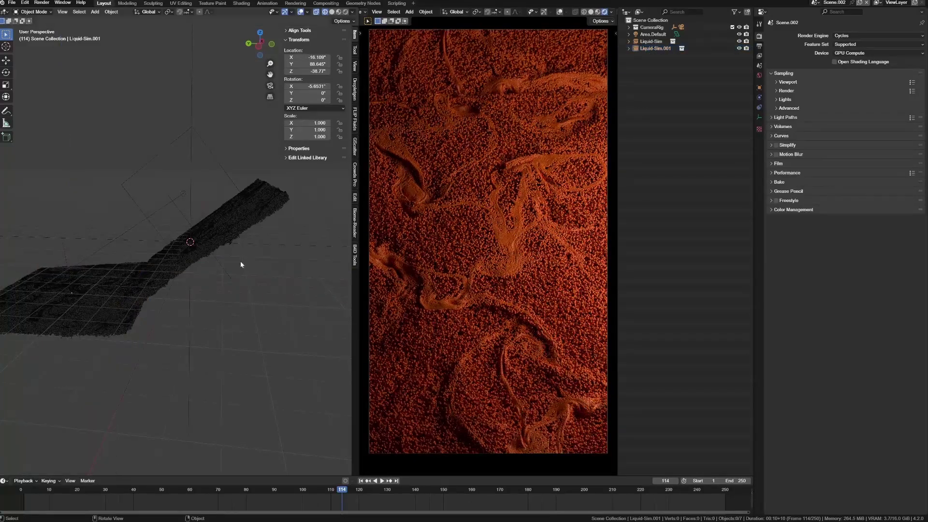
pyautogui.click(216, 257)
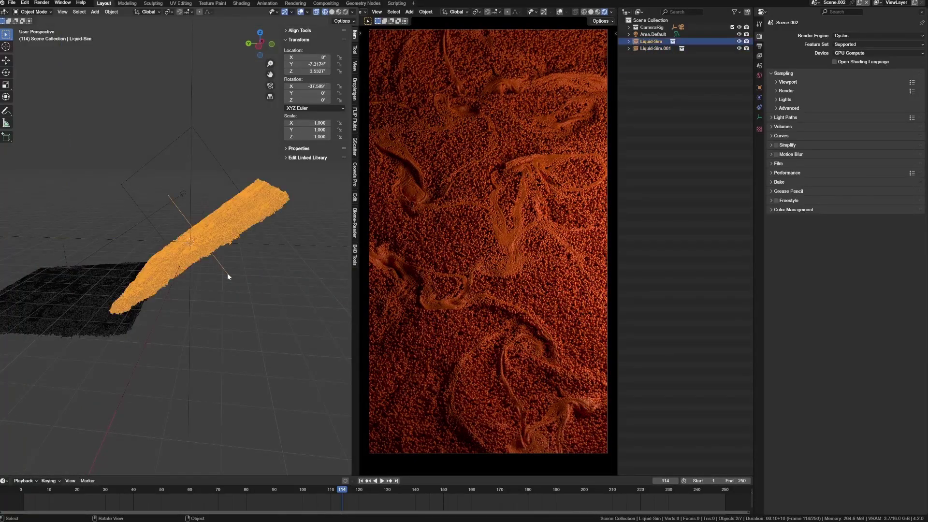
# Move the focus-point empty in the YZ plane onto the tilted slab's raised end, at about Y -50.3" and Z 40.5".
pyautogui.moveTo(259, 280); pyautogui.dragTo(190, 245, button='middle')
pyautogui.click(137, 150)
pyautogui.press('g')
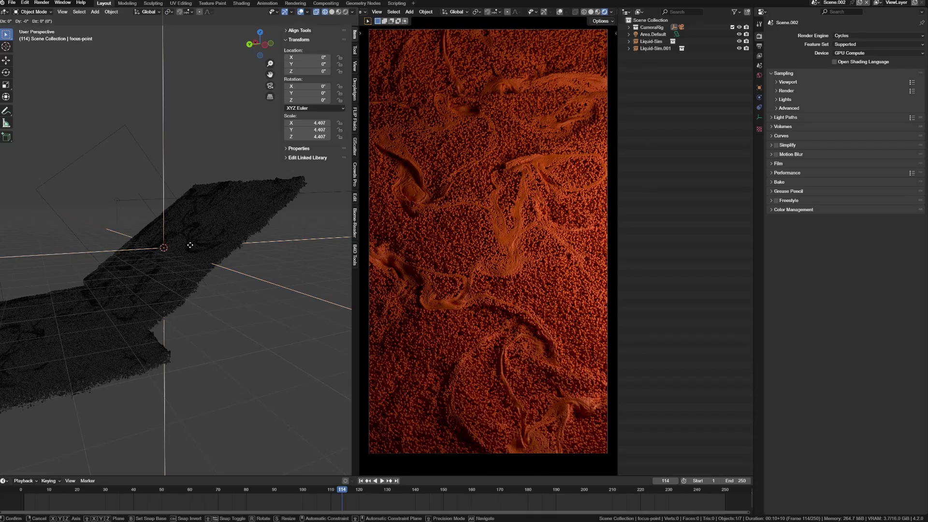
pyautogui.hotkey('shift', 'x')
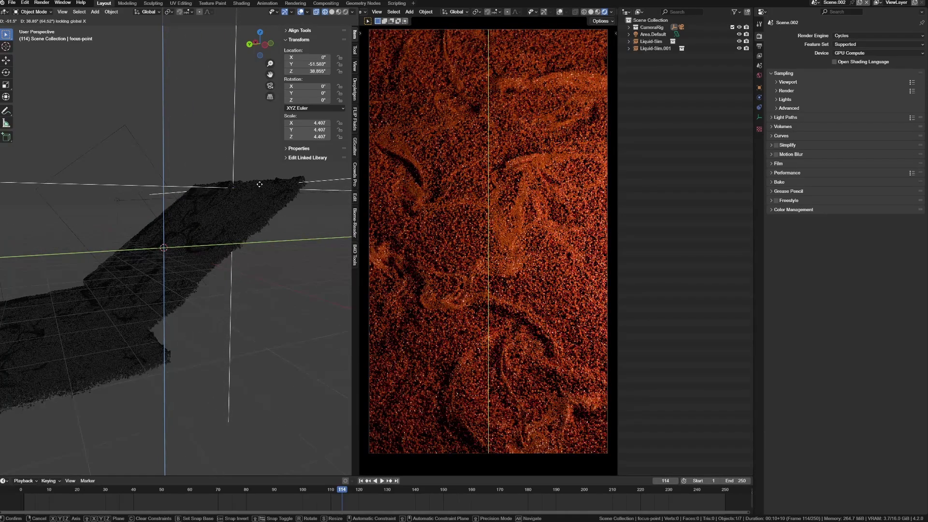
pyautogui.click(225, 207)
# Set the camera's depth-of-field F-Stop to 1.4.
pyautogui.moveTo(226, 209); pyautogui.dragTo(175, 111, button='middle')
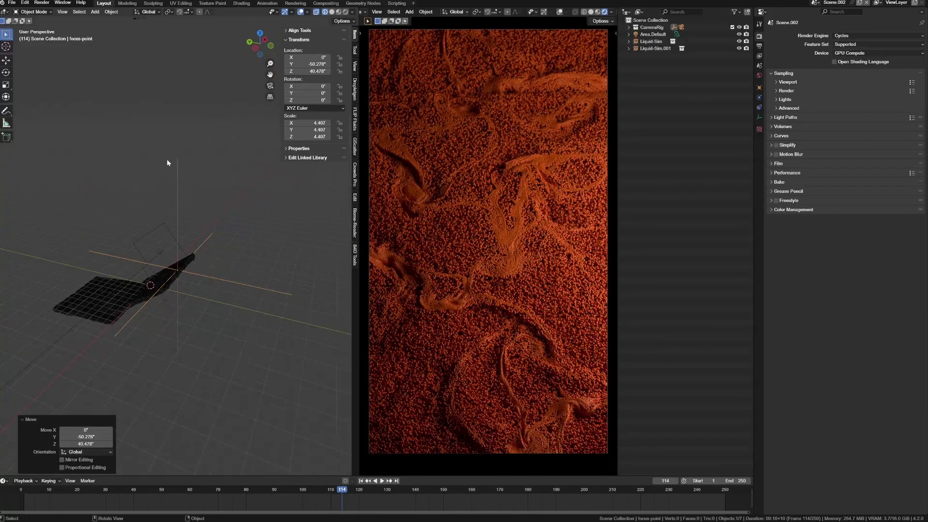
pyautogui.moveTo(167, 163); pyautogui.dragTo(176, 74, button='middle')
pyautogui.click(154, 44)
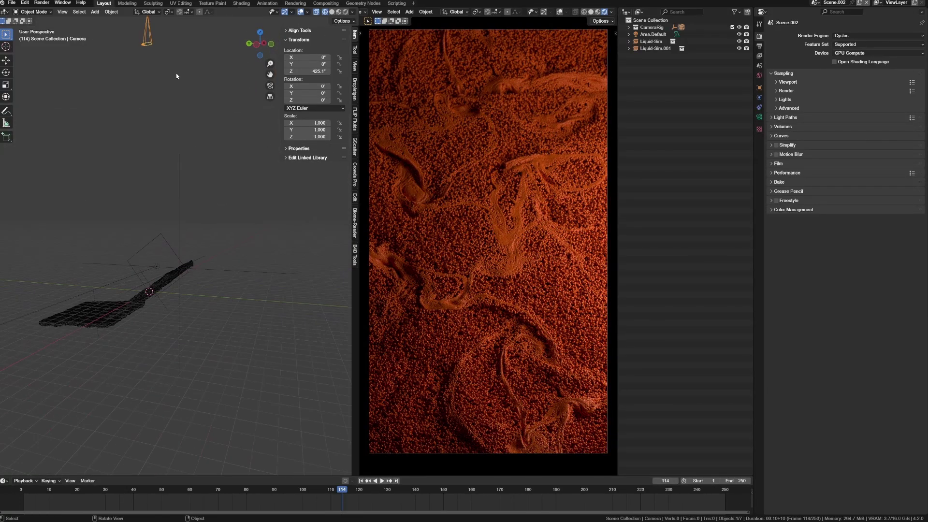
pyautogui.click(760, 117)
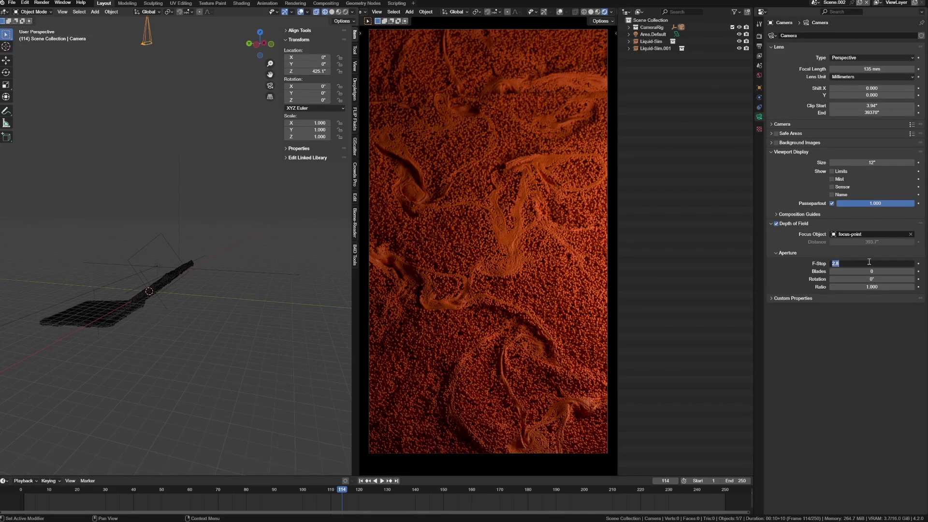
pyautogui.press('Return')
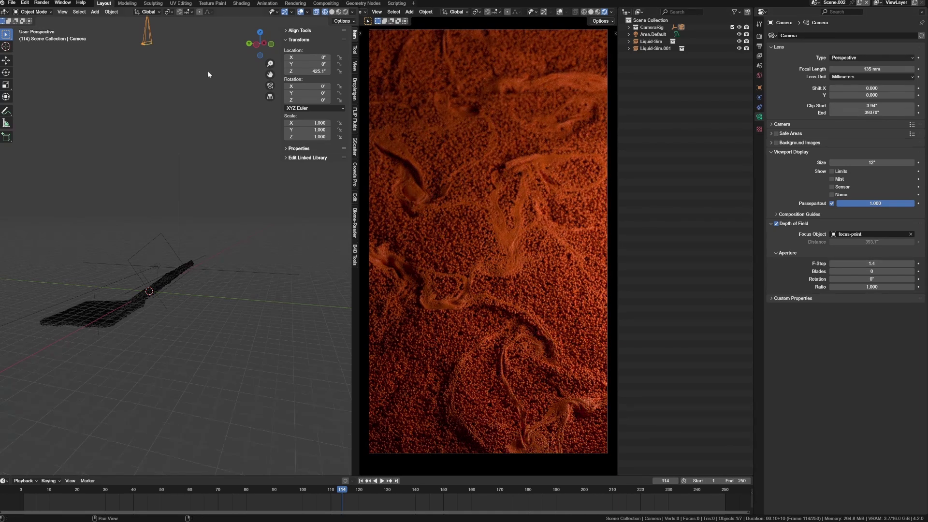
# Move the duplicated particle slab along the global Y axis to about Y 80.3".
pyautogui.click(104, 315)
pyautogui.press('g')
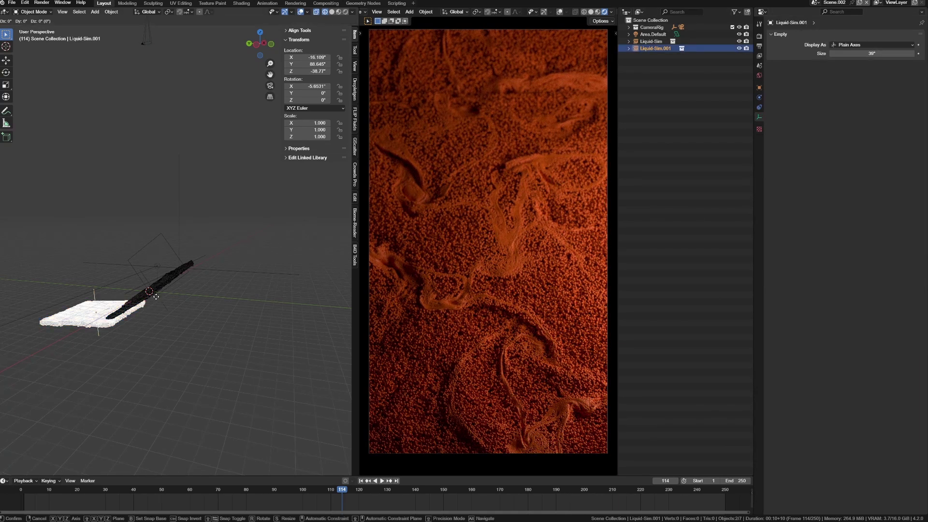
pyautogui.press('y')
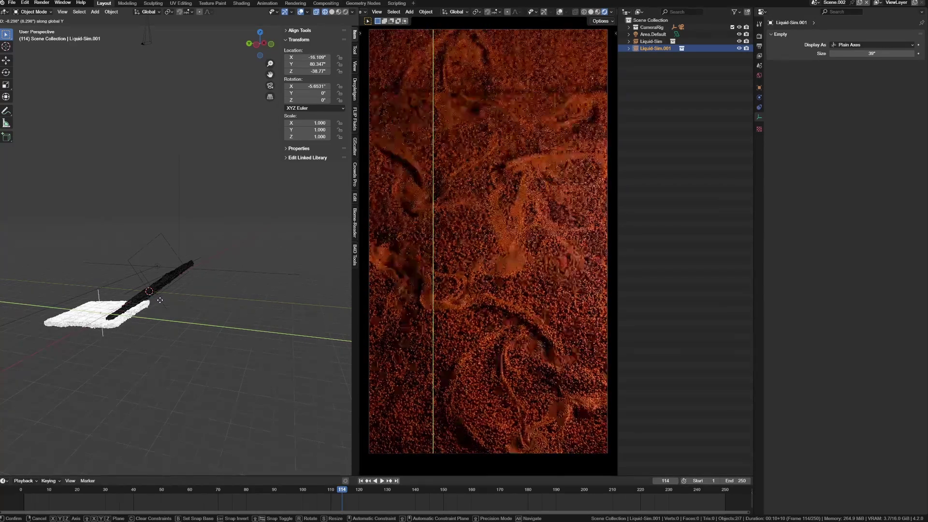
pyautogui.click(161, 303)
pyautogui.scroll(2, 145, 340)
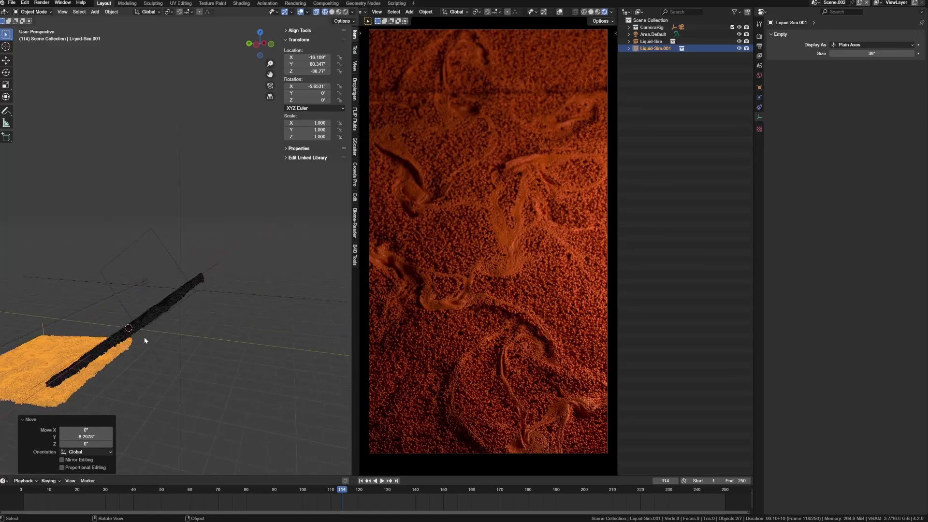
pyautogui.moveTo(144, 337); pyautogui.dragTo(198, 292, button='middle')
pyautogui.press('`')
pyautogui.press('Escape')
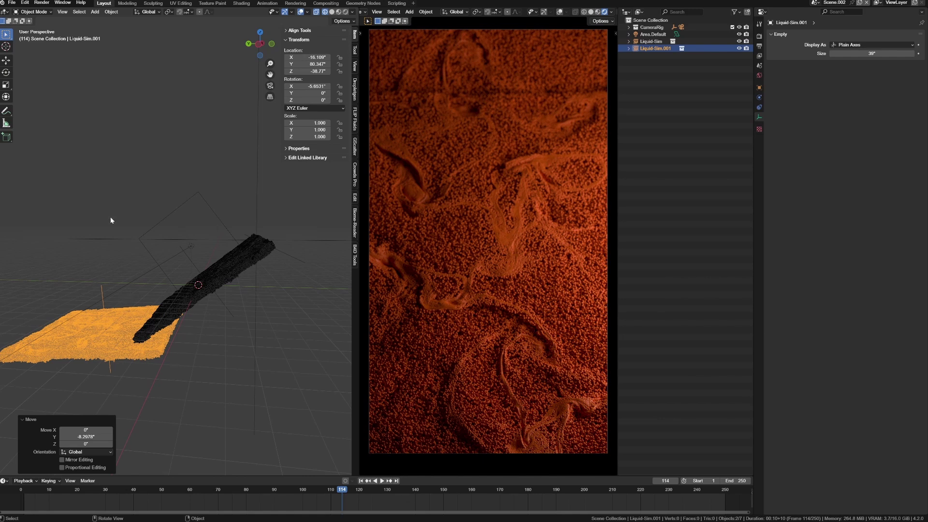
# Align the duplicated slab's rotation on all axes to the original tilted slab using Align Tools.
pyautogui.hotkey('alt', 'a')
pyautogui.click(115, 323)
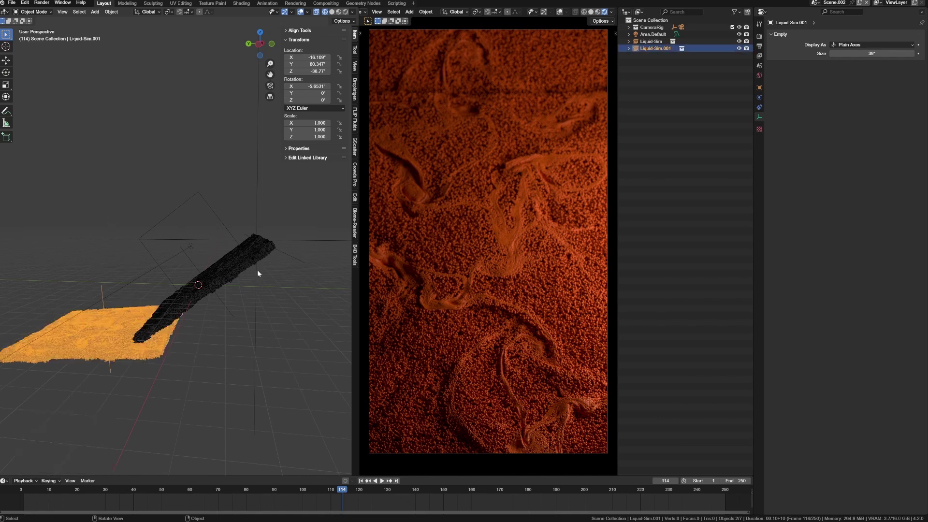
pyautogui.click(243, 276)
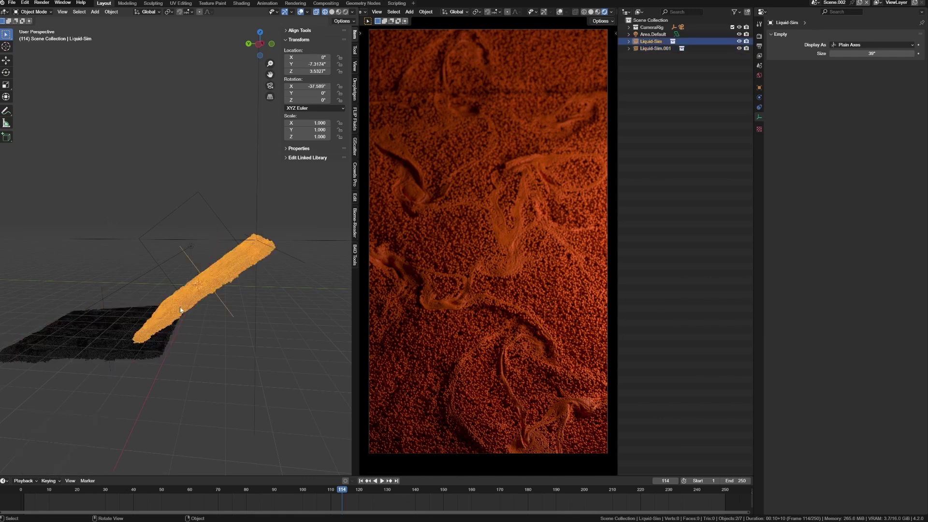
pyautogui.click(117, 321)
pyautogui.keyDown('shift'); pyautogui.click(195, 305); pyautogui.keyUp('shift')
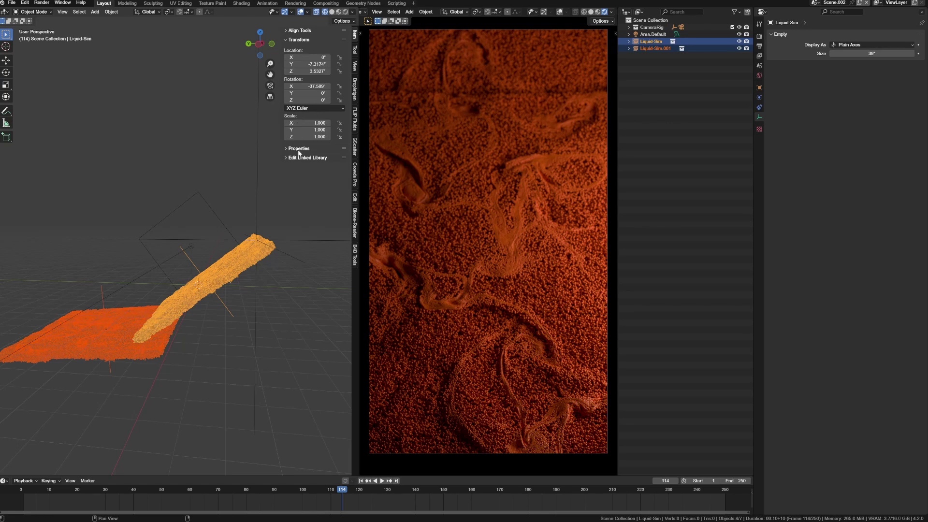
pyautogui.click(300, 31)
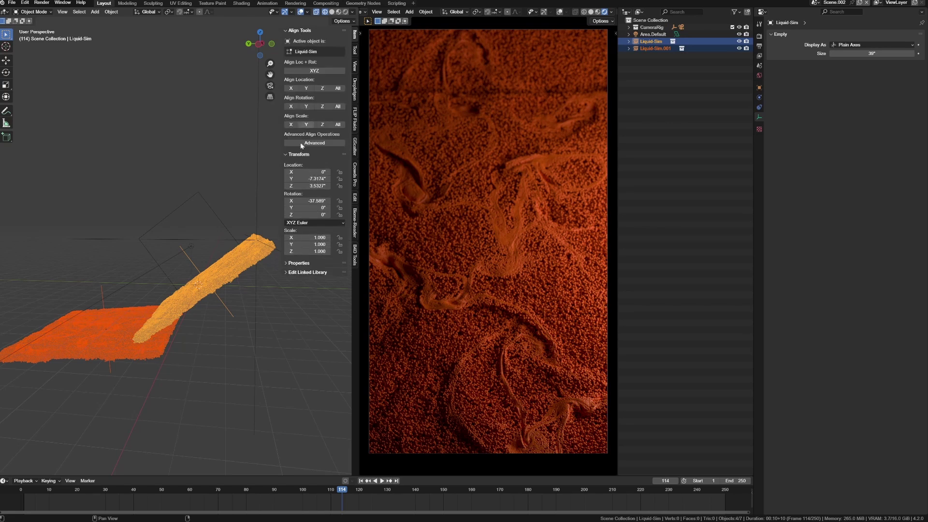
pyautogui.click(342, 110)
pyautogui.click(109, 282)
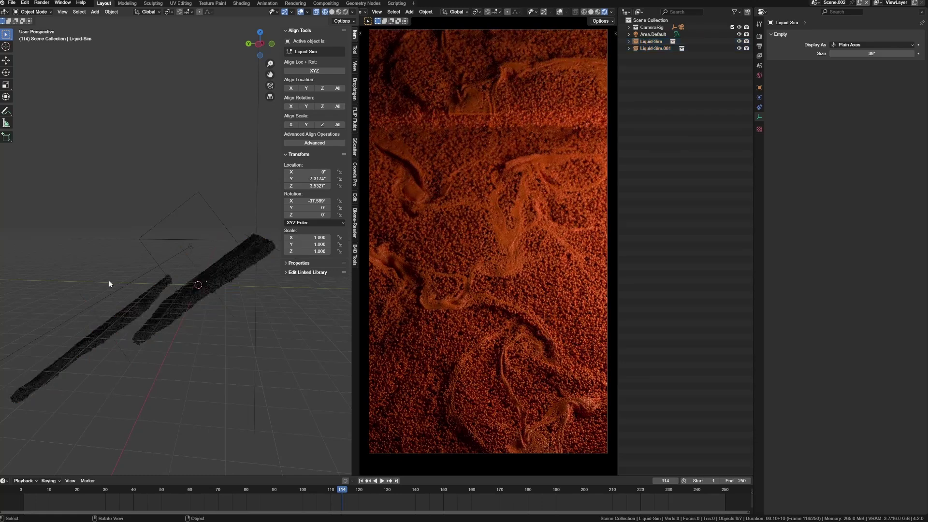
# From a left orthographic view, move the duplicated slab to about Y 88.7" and Z -68.5", continuing the original slab's lower end.
pyautogui.click(129, 328)
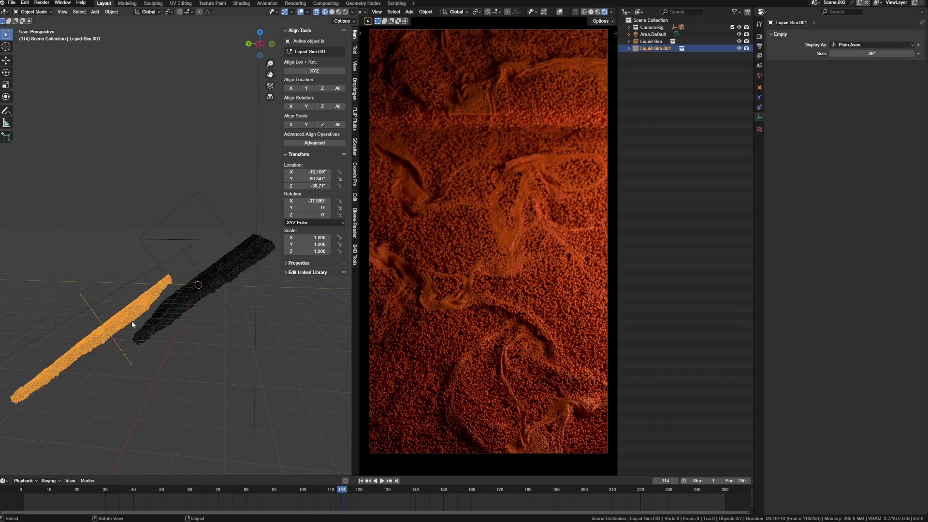
pyautogui.press('`')
pyautogui.click(117, 316)
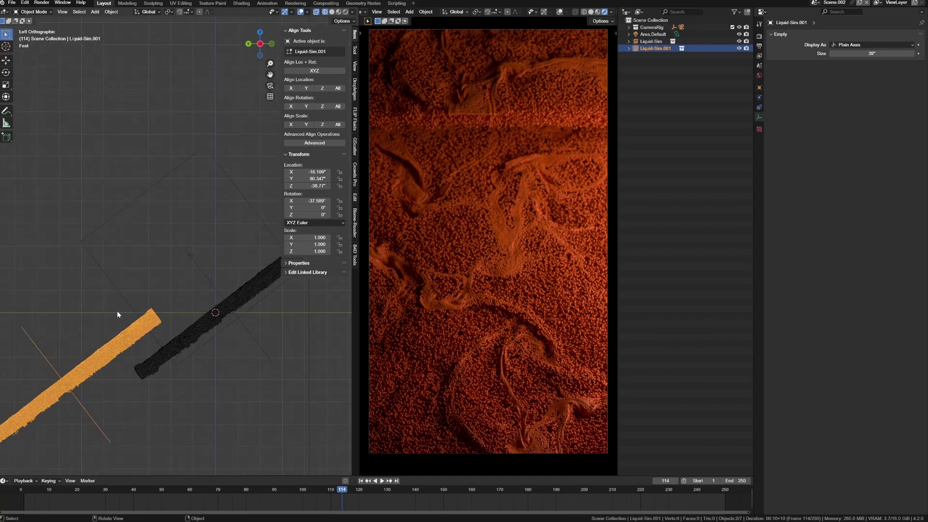
pyautogui.press('g')
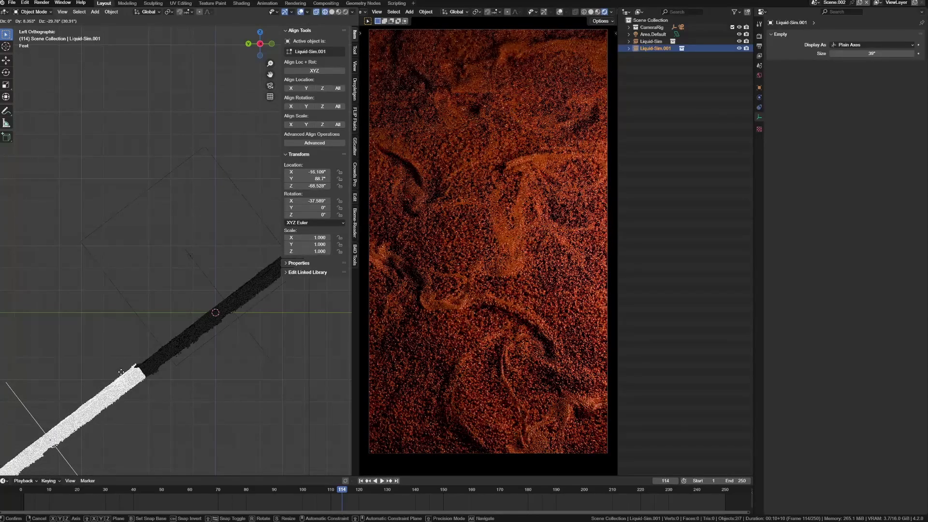
pyautogui.click(121, 372)
pyautogui.scroll(-2, 203, 363)
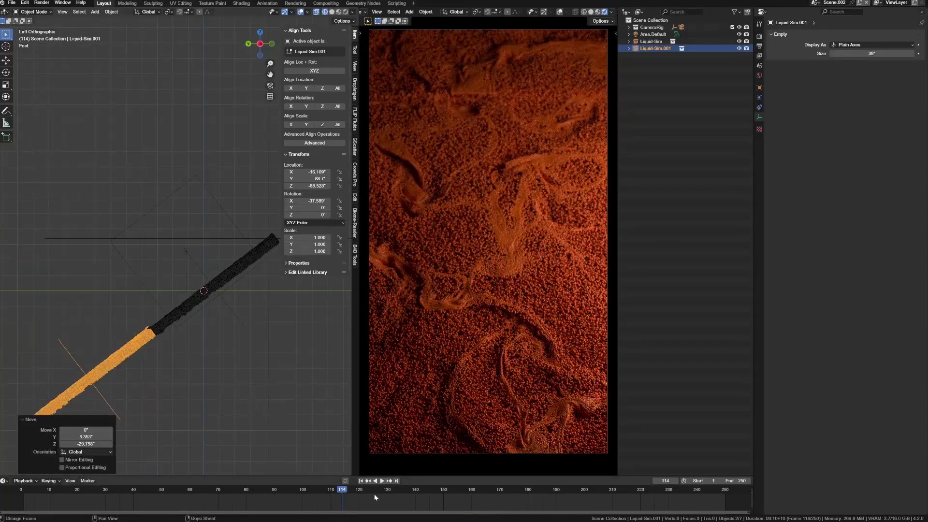
# Play back and scrub the animation to frame 98 to check how the two joined slabs look through the camera.
pyautogui.moveTo(374, 488)
pyautogui.mouseDown()
pyautogui.moveTo(452, 491)
pyautogui.moveTo(356, 489)
pyautogui.mouseUp()
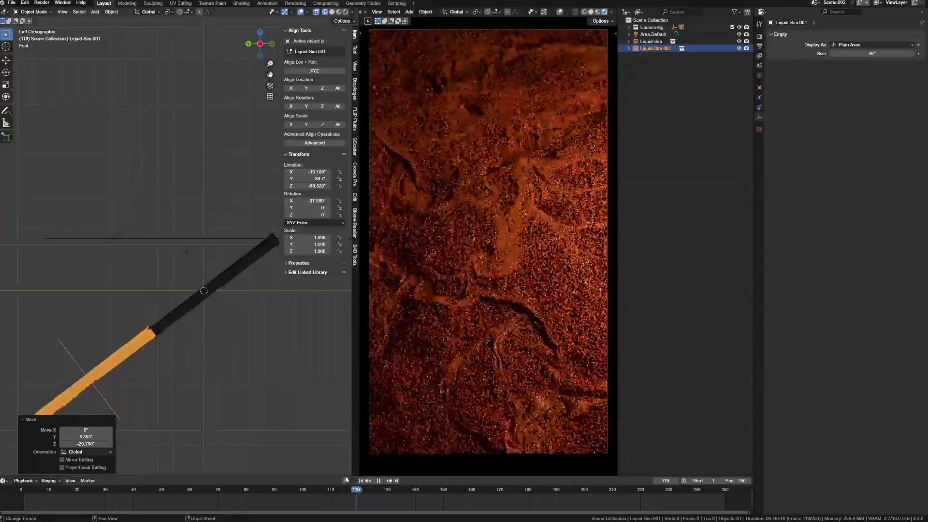
pyautogui.press('space')
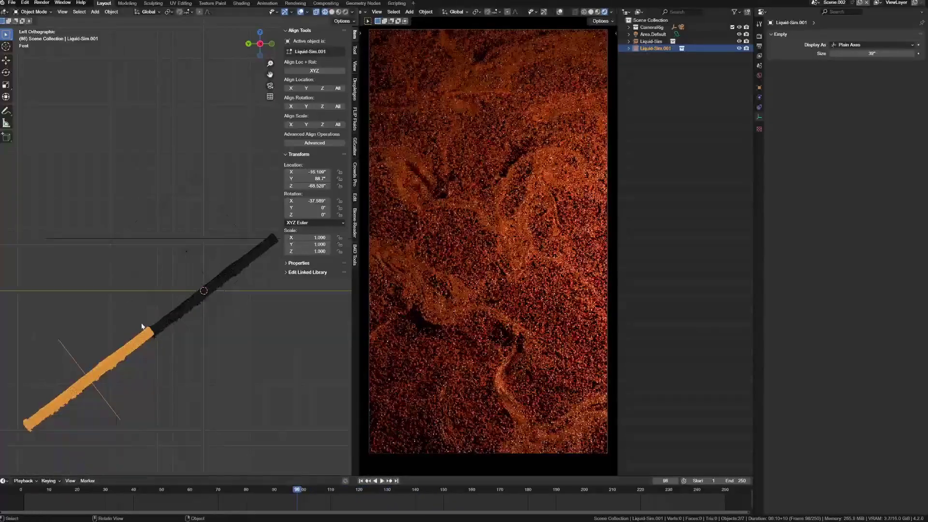
pyautogui.moveTo(309, 300); pyautogui.dragTo(161, 292, button='middle')
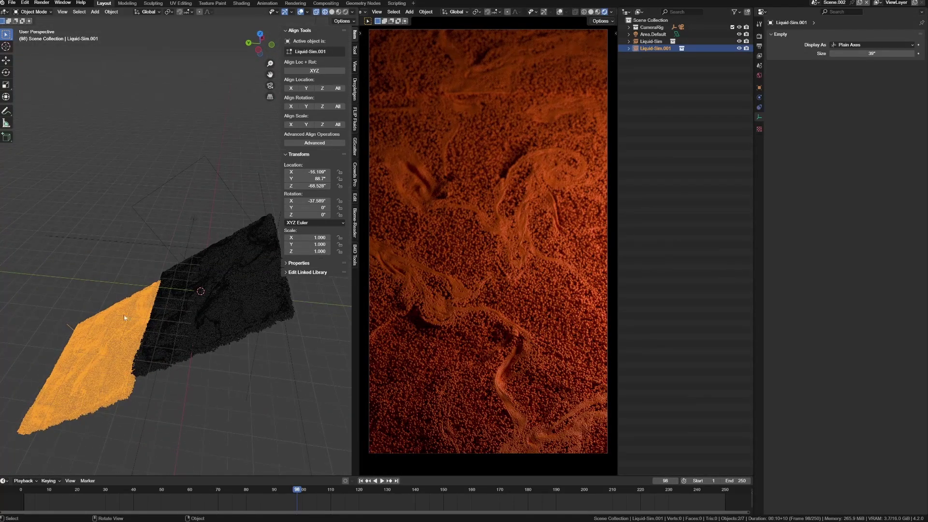
pyautogui.click(93, 327)
pyautogui.click(185, 327)
pyautogui.click(242, 309)
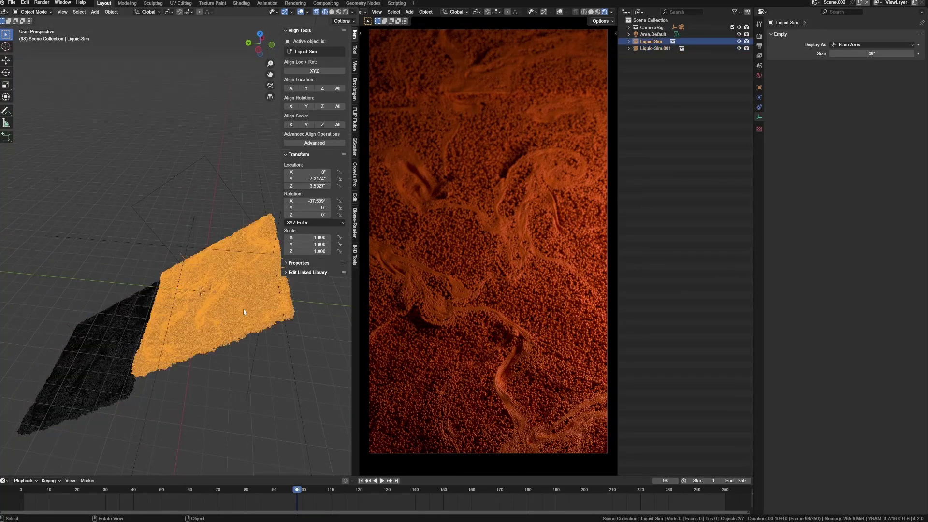
pyautogui.moveTo(243, 309); pyautogui.dragTo(200, 238, button='middle')
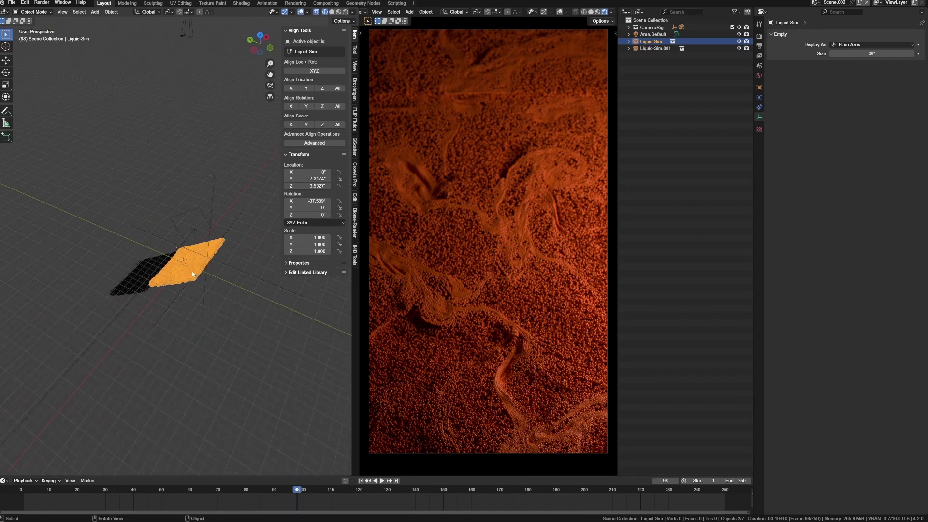
pyautogui.press('g')
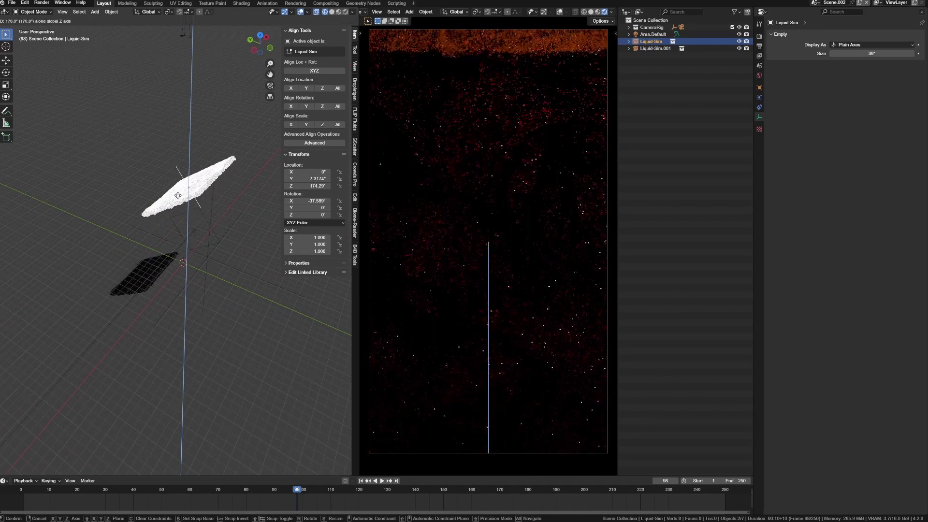
pyautogui.press('Escape')
# Delete the duplicated particle slab, keeping only the original tilted Liquid-Sim slab.
pyautogui.click(151, 273)
pyautogui.press('x')
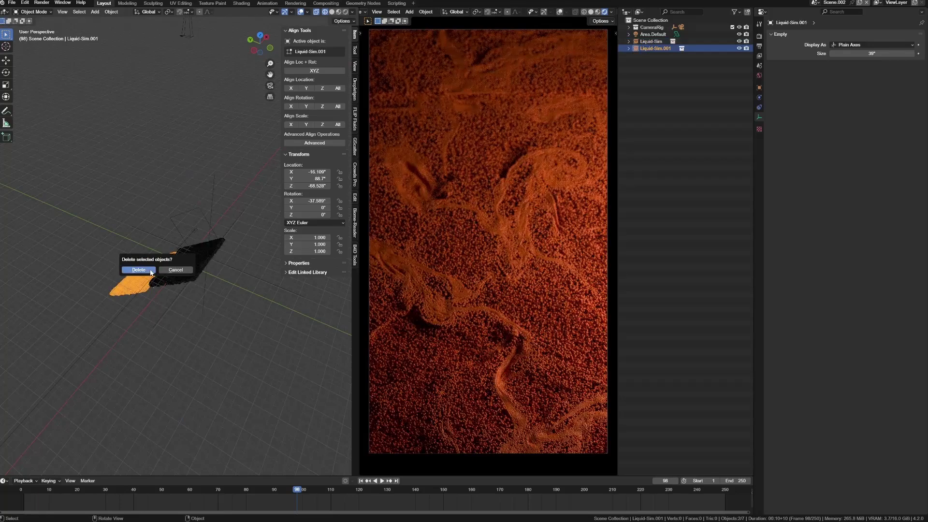
pyautogui.click(153, 270)
# Raise the area light, the Liquid-Sim slab and the focus-point empty together along Z by about 214.5" toward the camera.
pyautogui.click(193, 224)
pyautogui.keyDown('shift'); pyautogui.click(190, 263); pyautogui.keyUp('shift')
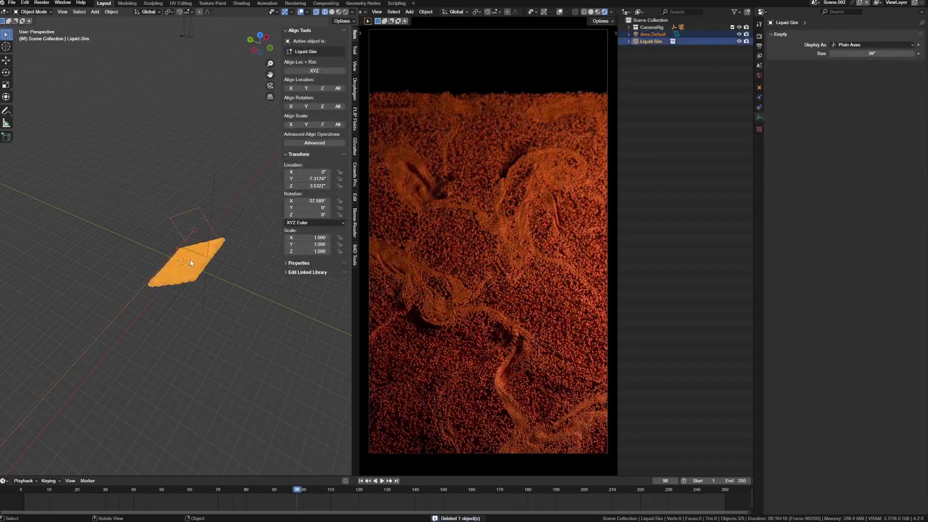
pyautogui.keyDown('shift'); pyautogui.click(212, 212); pyautogui.keyUp('shift')
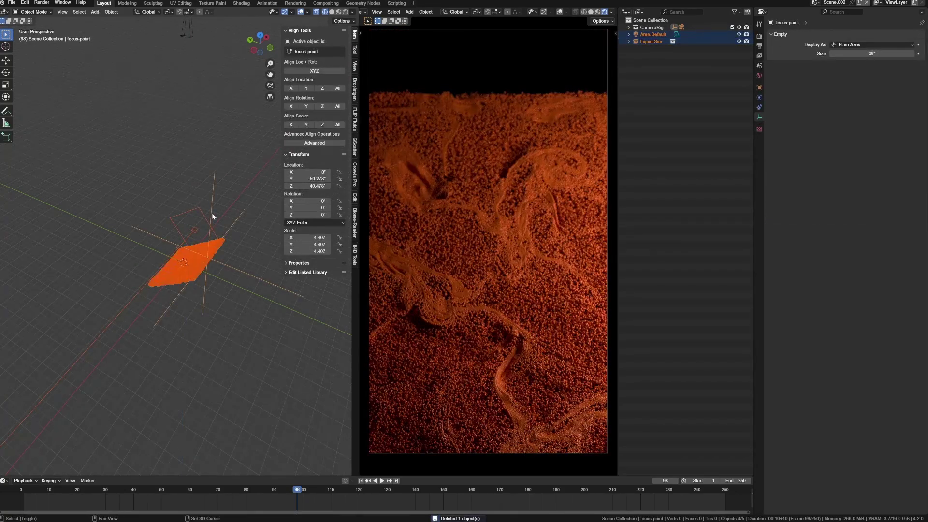
pyautogui.press('g')
pyautogui.press('z')
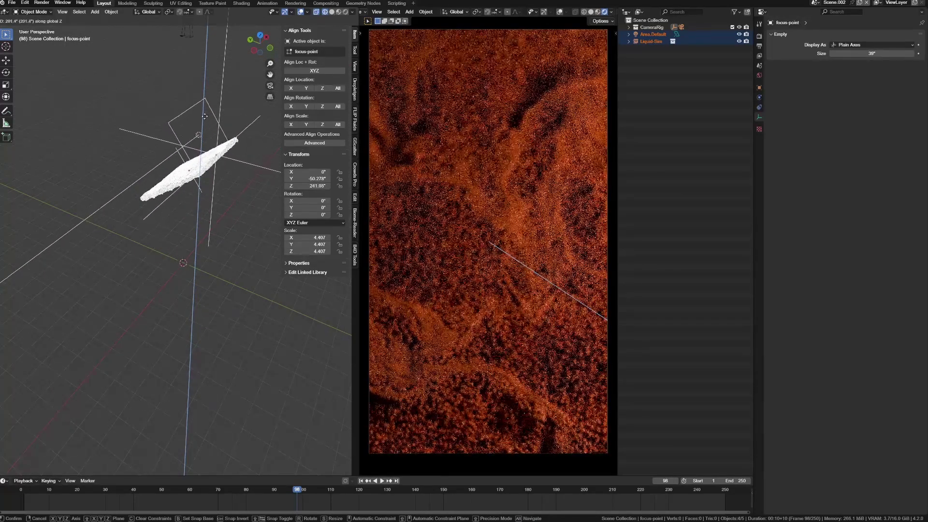
pyautogui.click(202, 111)
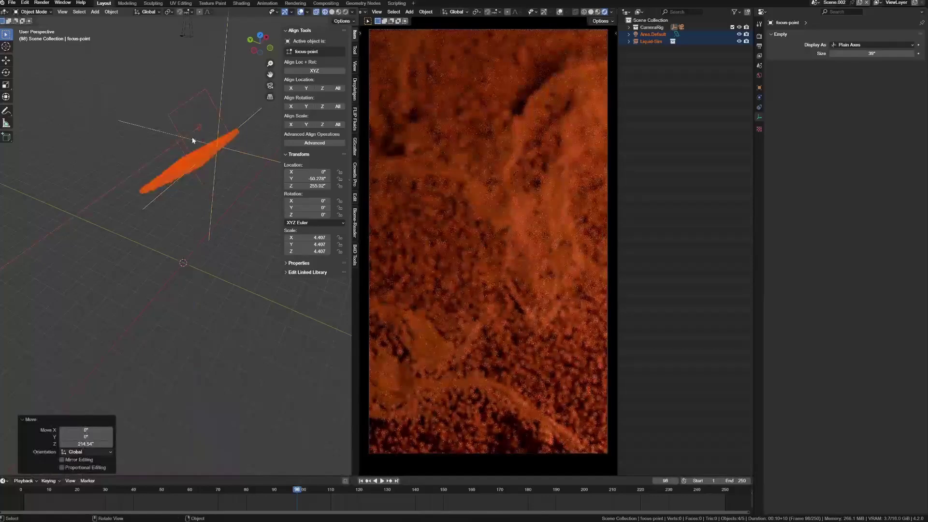
# Move the light, slab and focus-point empty together along Y until the focus point sits at about Y -18.2", filling the camera frame.
pyautogui.moveTo(225, 165); pyautogui.dragTo(205, 99, button='middle')
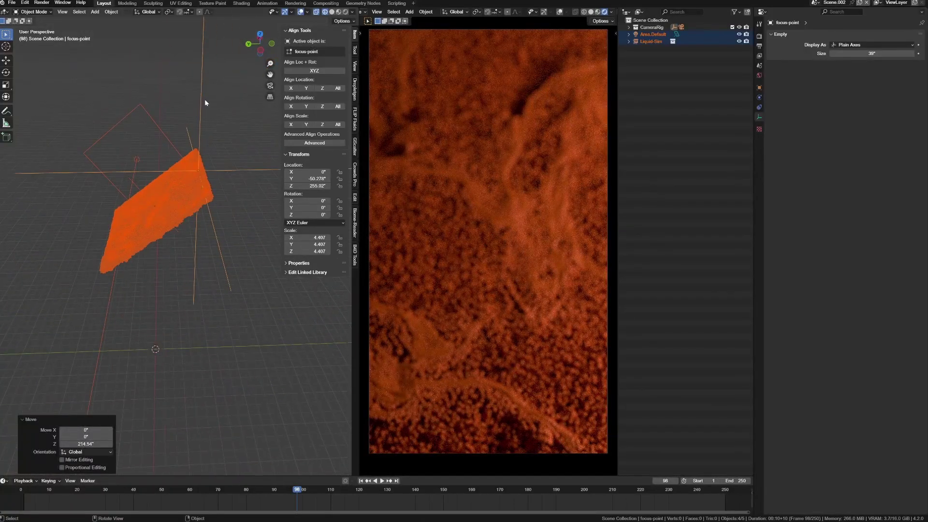
pyautogui.press('g')
pyautogui.press('y')
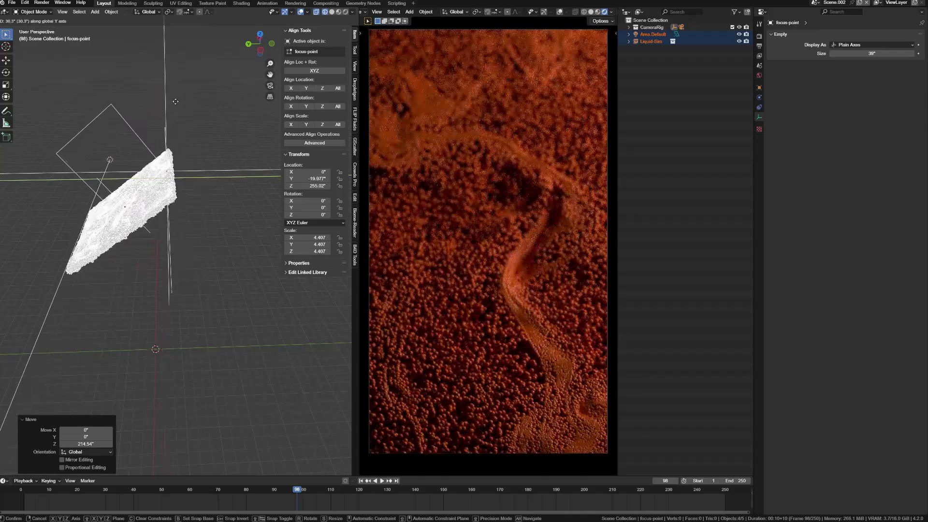
pyautogui.click(173, 102)
pyautogui.click(162, 81)
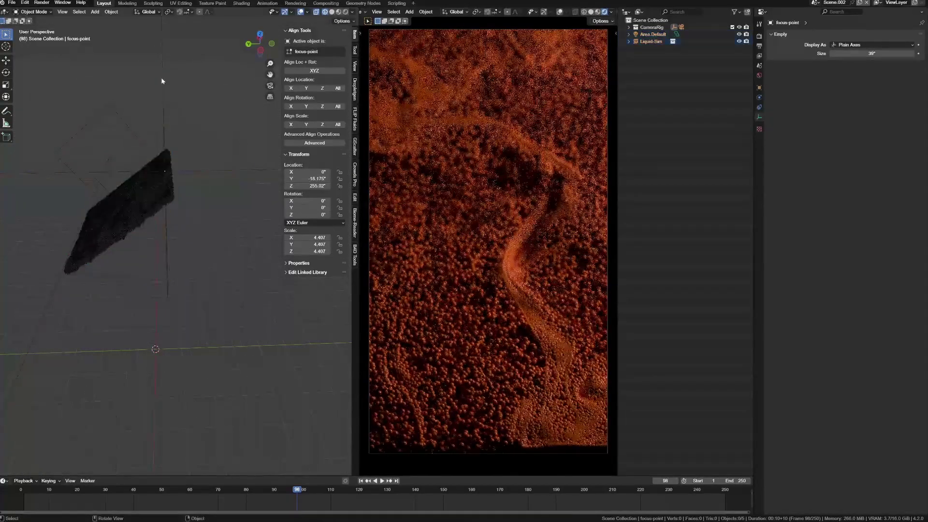
# Move only the focus-point empty in the YZ plane down the slab's surface to about Y 19.6" and Z 228.5".
pyautogui.click(161, 155)
pyautogui.scroll(3, 161, 156)
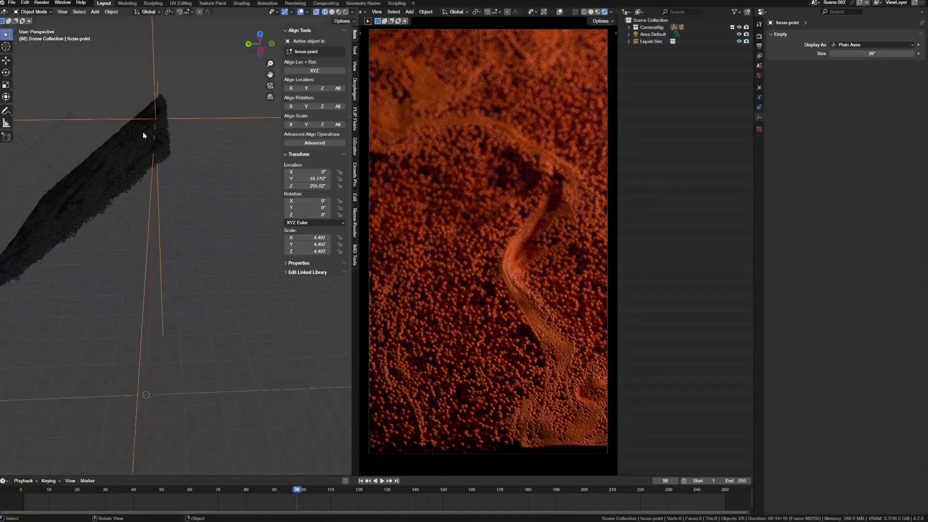
pyautogui.press('g')
pyautogui.hotkey('shift', 'x')
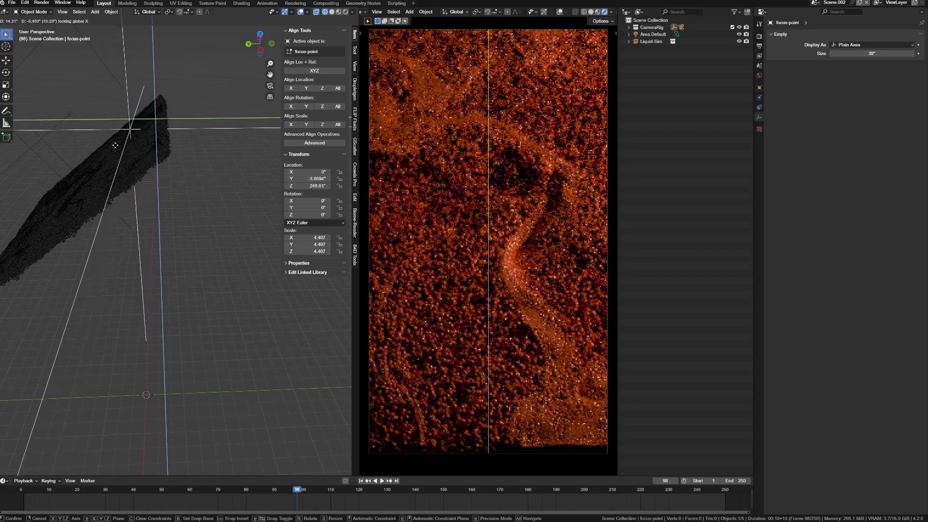
pyautogui.click(80, 181)
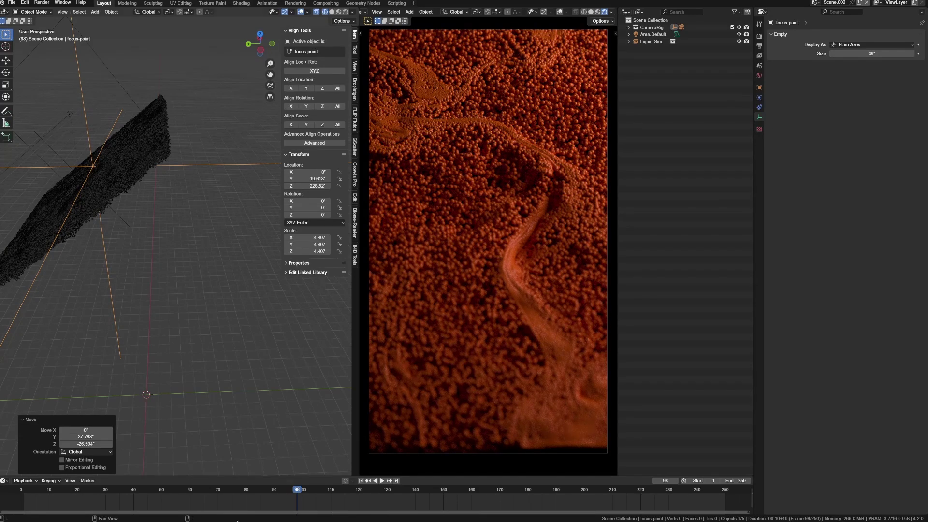
# Play back and scrub the animation to frame 153 to check framing and focus, and hide the viewport sidebar.
pyautogui.moveTo(295, 492); pyautogui.dragTo(336, 490)
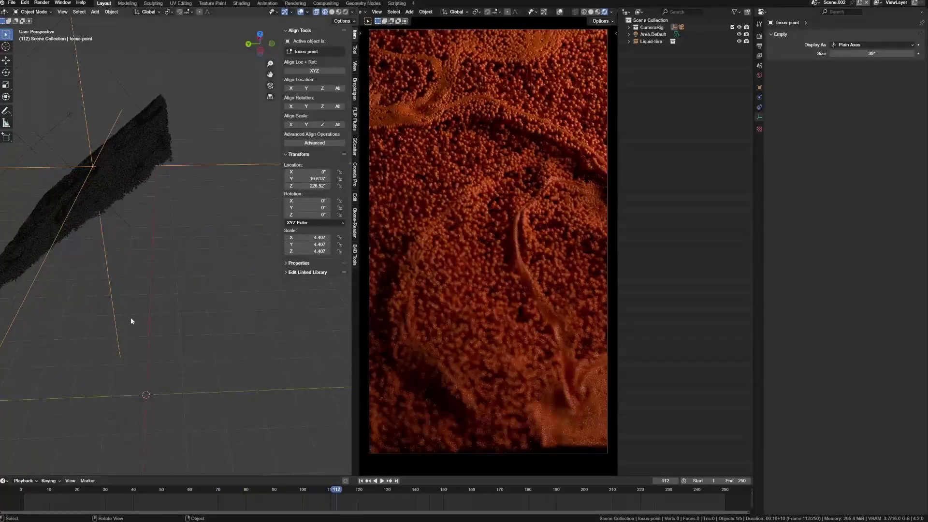
pyautogui.press('space')
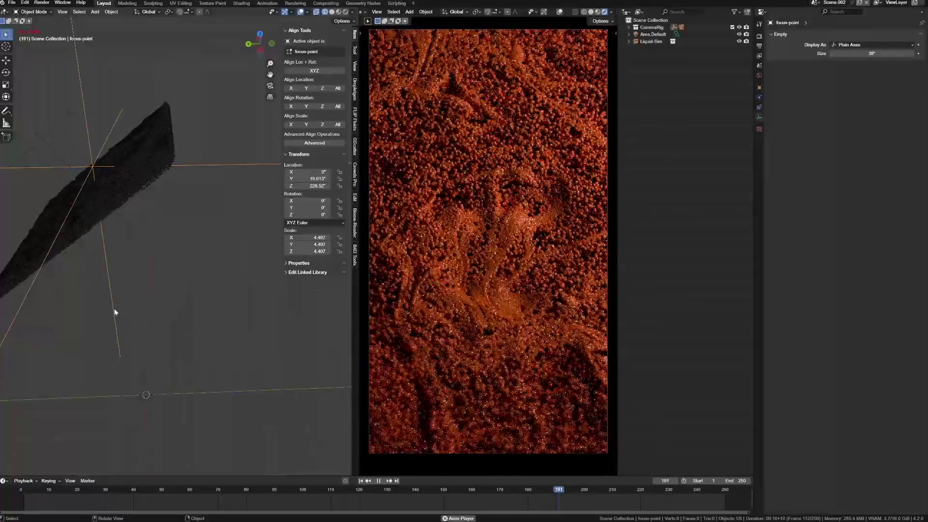
pyautogui.press('space')
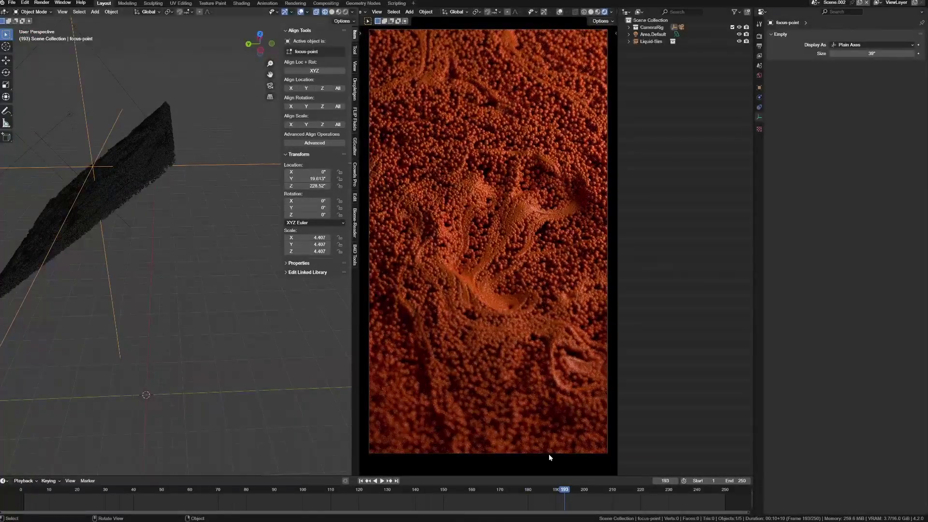
pyautogui.moveTo(542, 485); pyautogui.dragTo(452, 456)
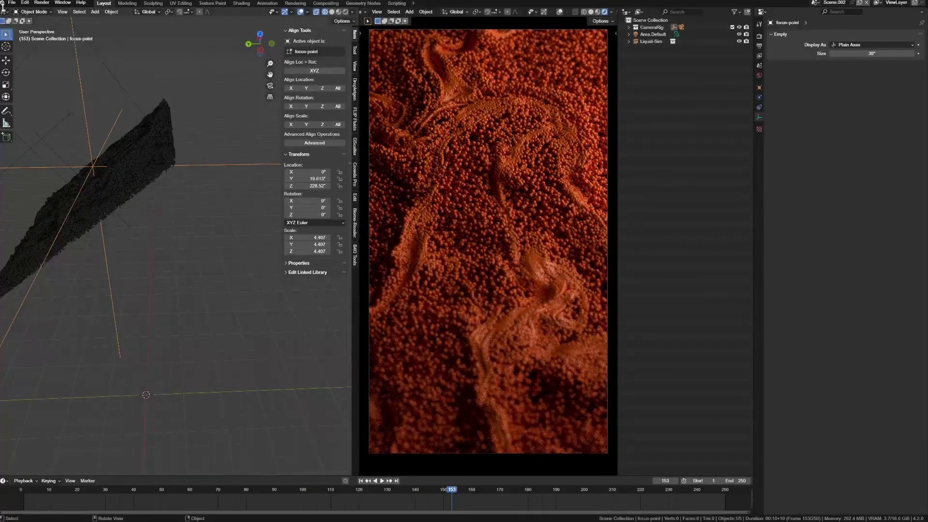
pyautogui.press('n')
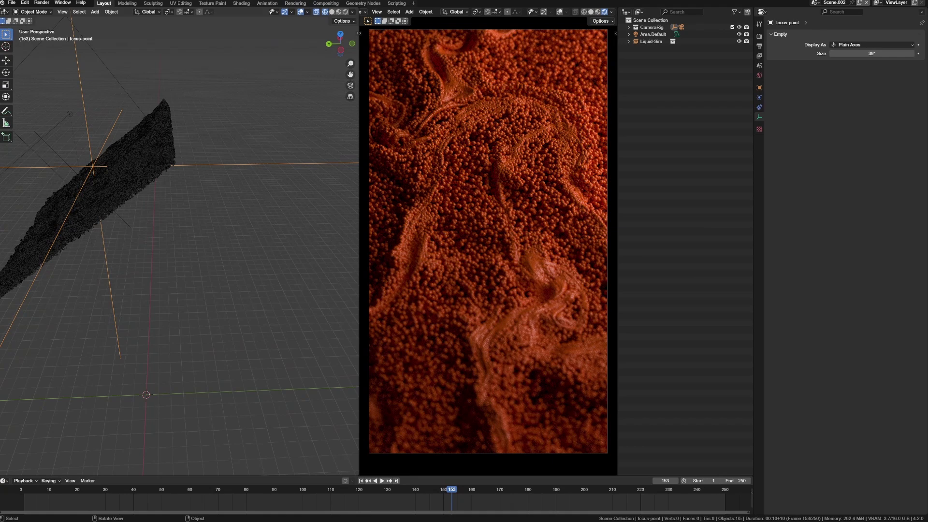
# Replace the free 3D viewport with the Shader Editor and switch to Scene.001 to show the Liquid-Sim material.
pyautogui.click(3, 12)
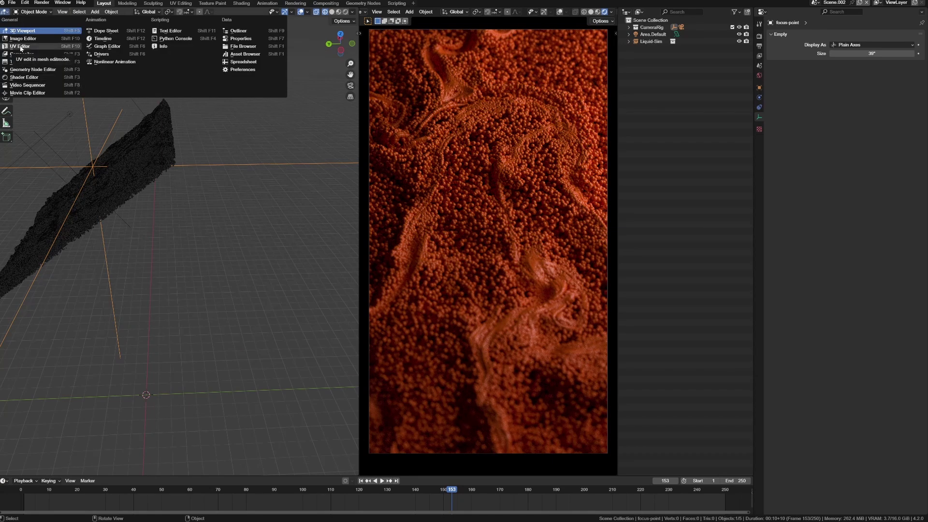
pyautogui.click(39, 77)
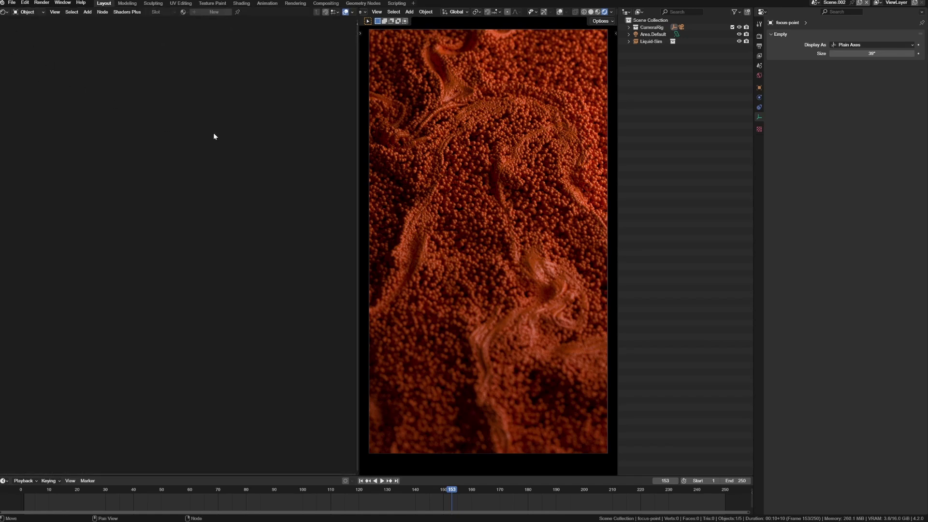
pyautogui.click(3, 13)
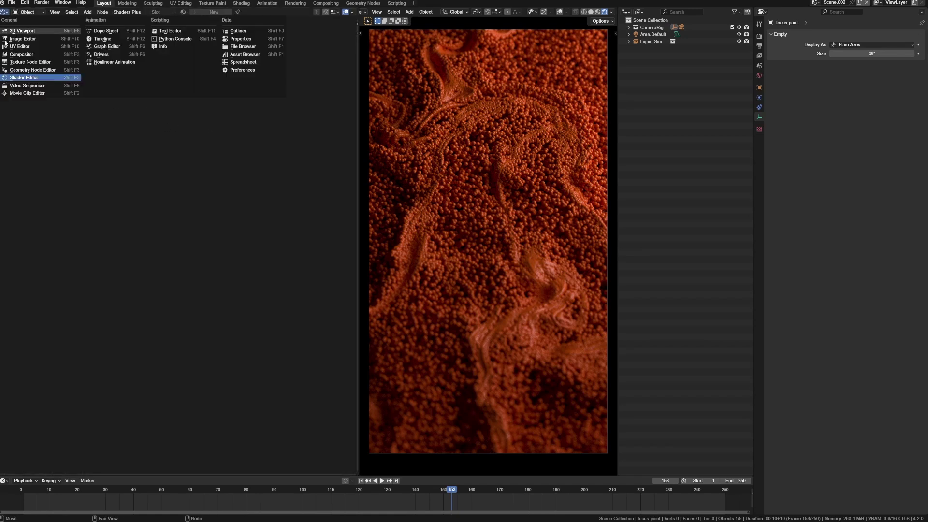
pyautogui.click(478, 269)
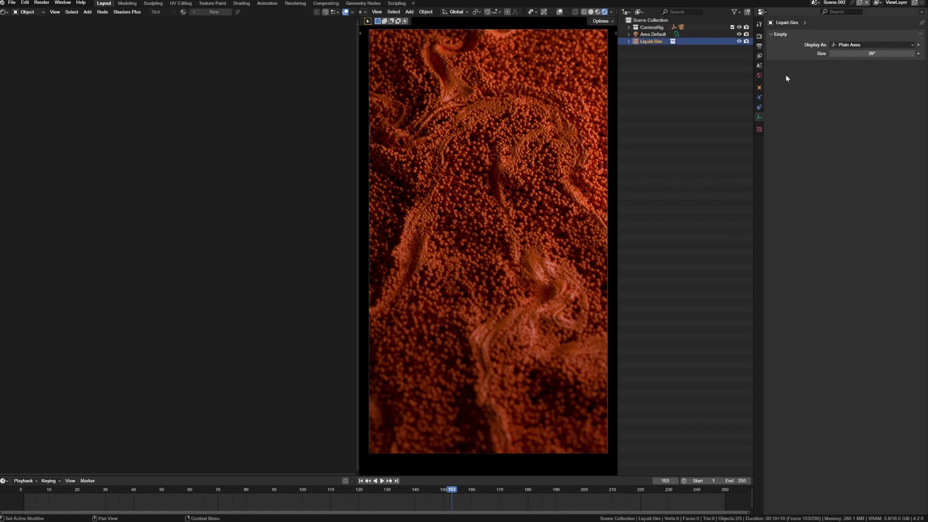
pyautogui.click(815, 3)
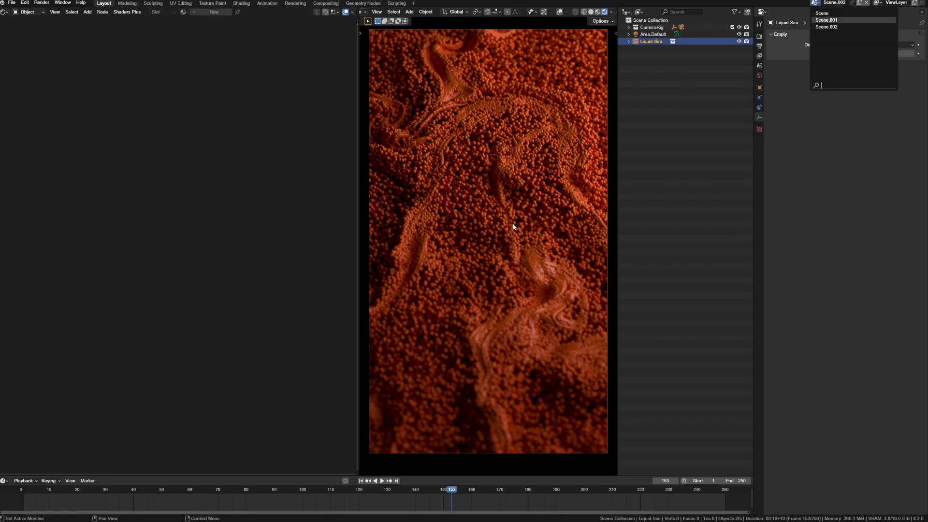
pyautogui.click(826, 20)
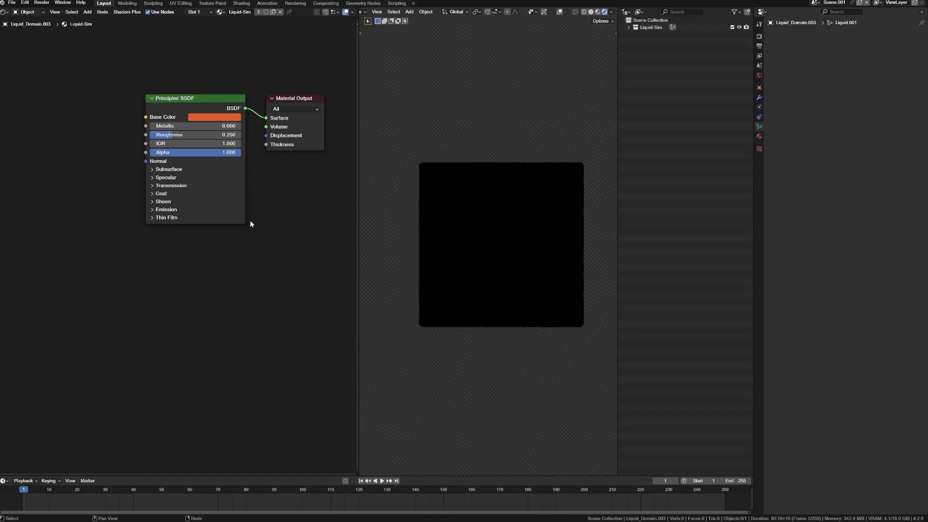
# Turn off Scene World lighting in the rendered viewport and play the simulation on to frame 128, viewing the slab at an angle.
pyautogui.click(612, 13)
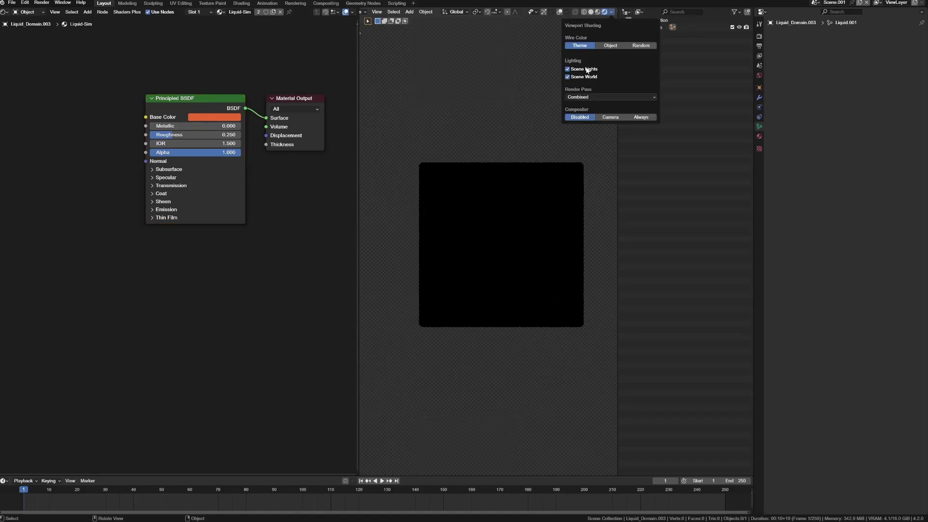
pyautogui.click(573, 78)
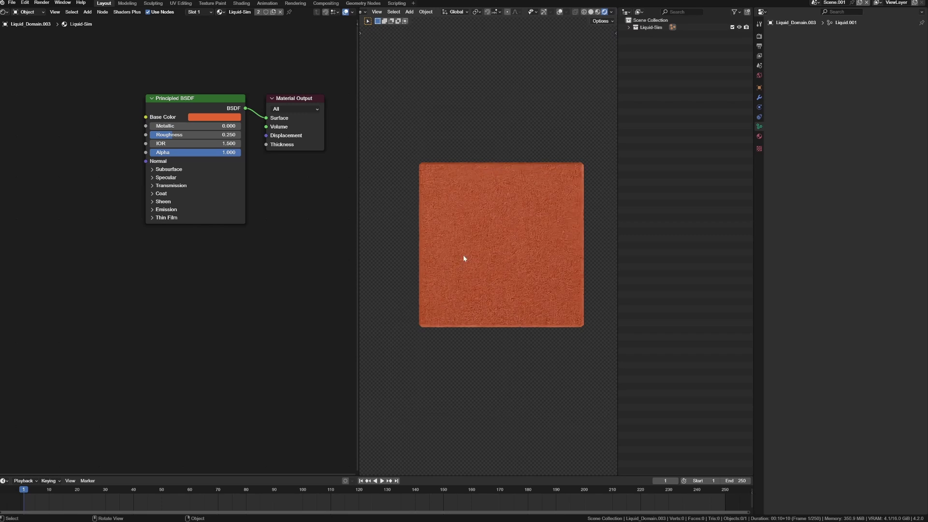
pyautogui.moveTo(463, 259); pyautogui.dragTo(298, 225, button='middle')
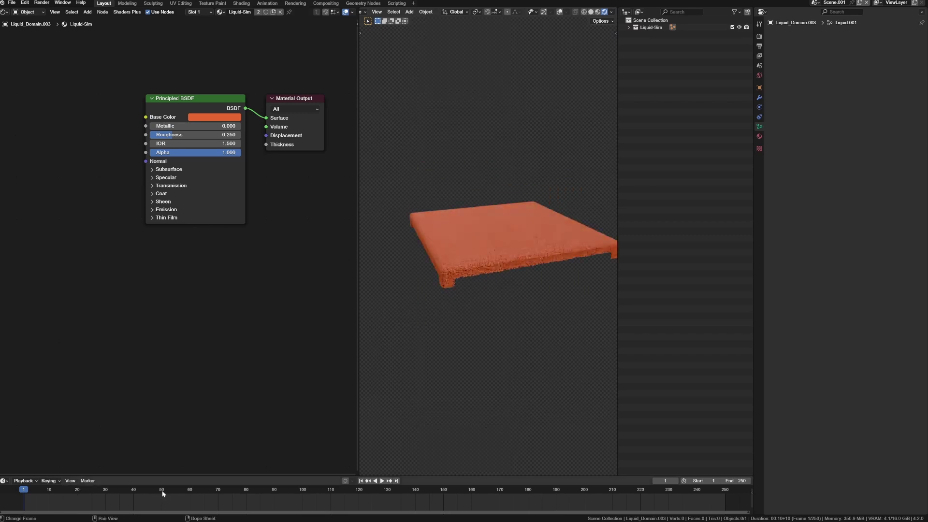
pyautogui.moveTo(163, 494); pyautogui.dragTo(338, 481)
pyautogui.click(378, 480)
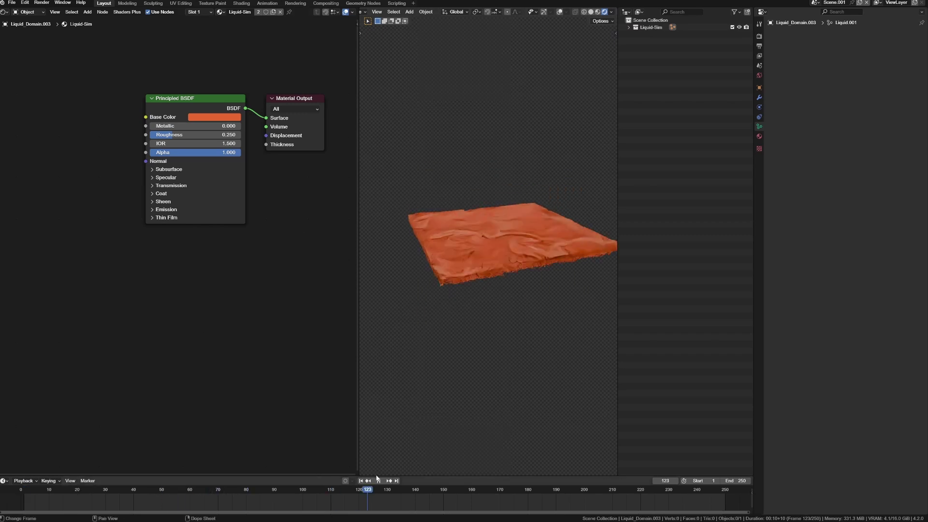
pyautogui.scroll(8, 524, 192)
pyautogui.moveTo(456, 228); pyautogui.dragTo(277, 262, button='middle')
pyautogui.scroll(-7, 471, 241)
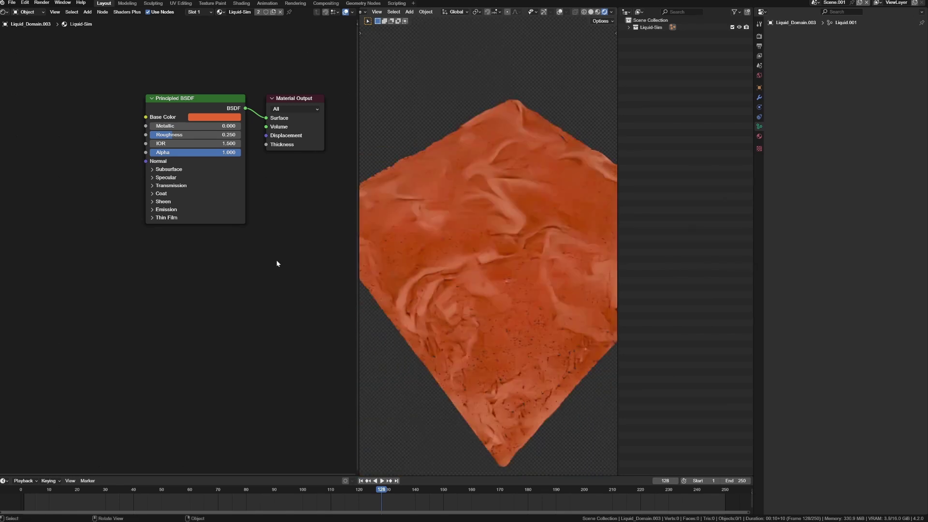
# Add a Color Ramp node beside the Principled BSDF and connect its Color output to Base Color.
pyautogui.moveTo(216, 100); pyautogui.dragTo(209, 104)
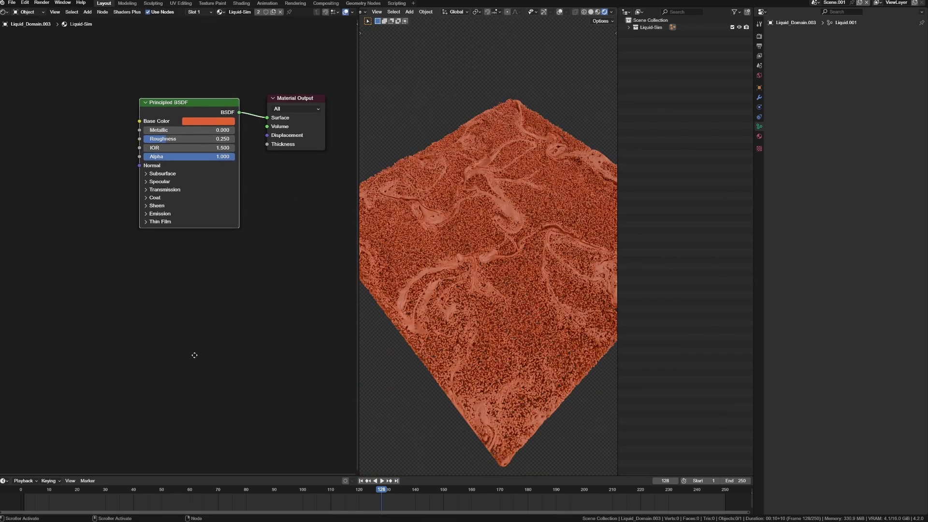
pyautogui.keyDown('ctrl'); pyautogui.hscroll(-5, 163, 256); pyautogui.keyUp('ctrl')
pyautogui.keyDown('shift'); pyautogui.scroll(2, 135, 239); pyautogui.keyUp('shift')
pyautogui.hotkey('shift', 'a')
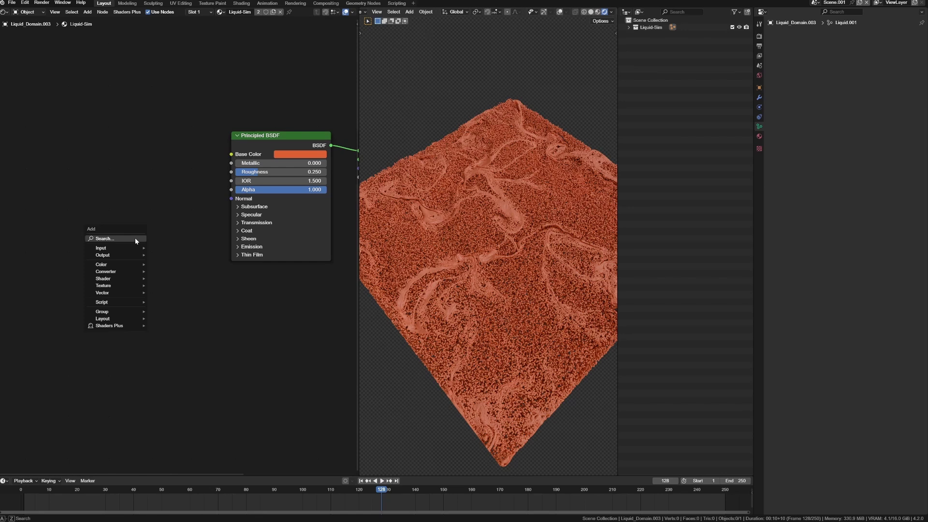
pyautogui.write('color ramp')
pyautogui.press('Return')
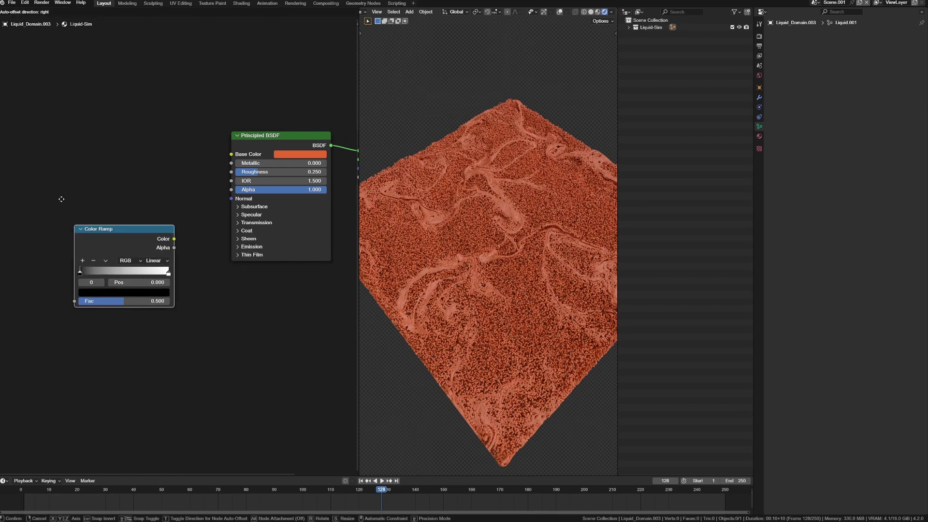
pyautogui.click(126, 204)
pyautogui.moveTo(159, 210); pyautogui.dragTo(184, 190)
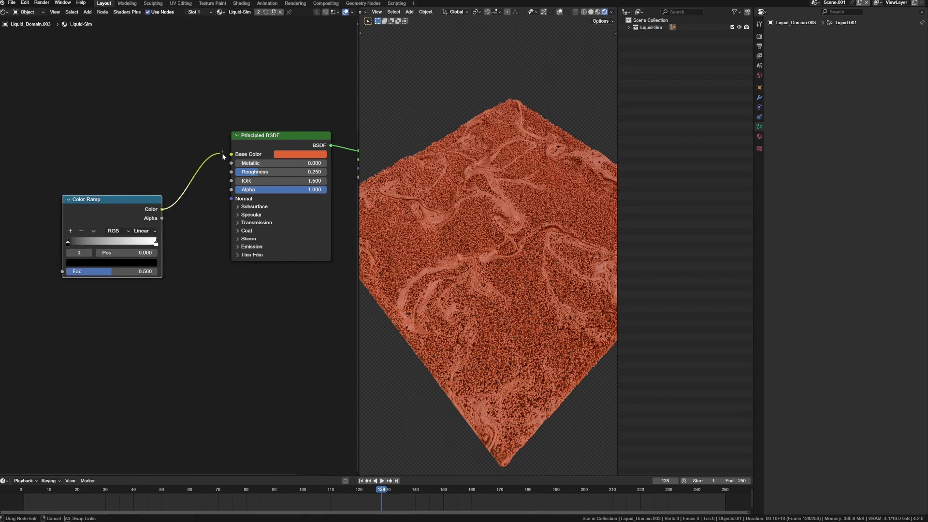
pyautogui.moveTo(222, 154); pyautogui.dragTo(223, 154)
pyautogui.moveTo(130, 208); pyautogui.dragTo(127, 189)
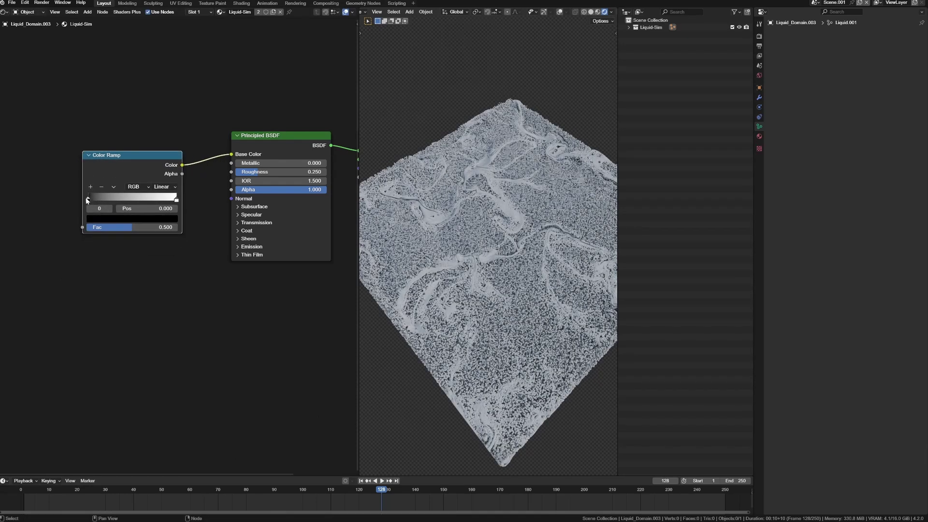
# Set the Color Ramp's first stop, at position 0, to a saturated pinkish red at full value.
pyautogui.click(88, 199)
pyautogui.click(137, 219)
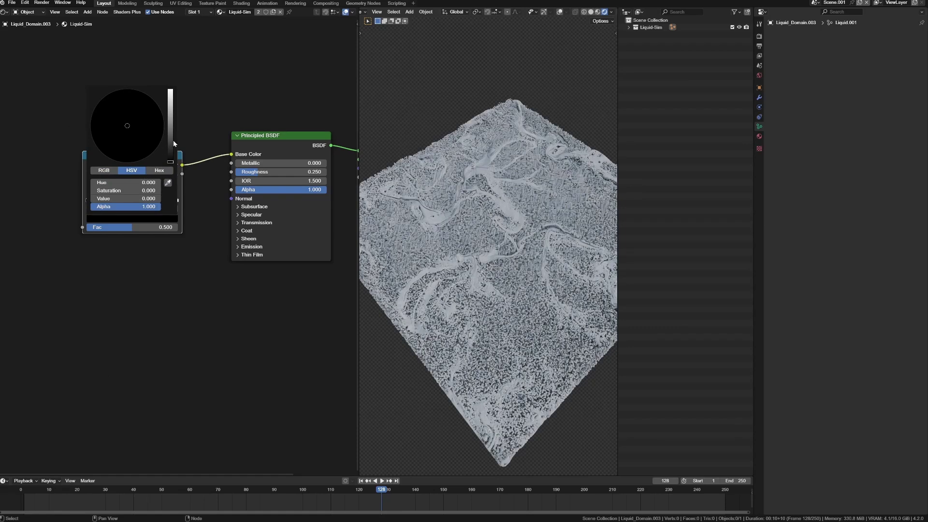
pyautogui.moveTo(172, 140); pyautogui.dragTo(171, 89)
pyautogui.click(112, 152)
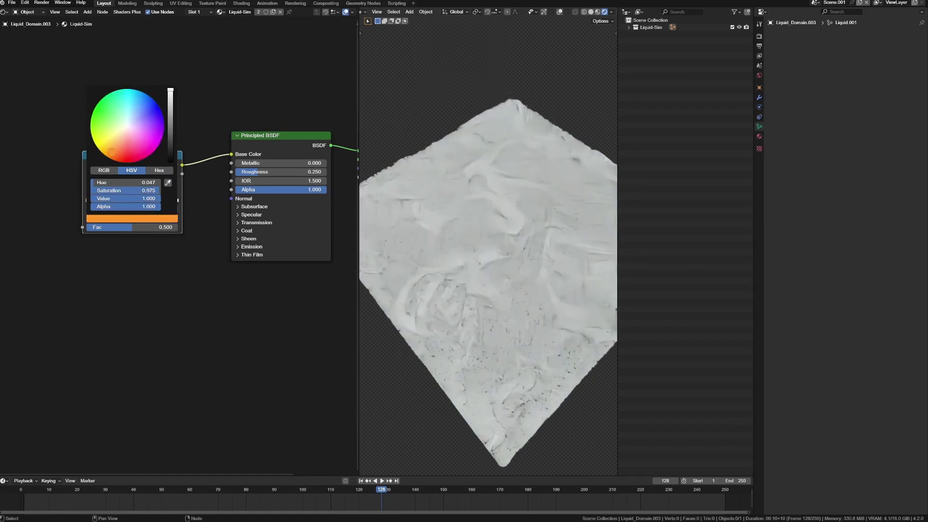
pyautogui.moveTo(112, 152); pyautogui.dragTo(138, 160)
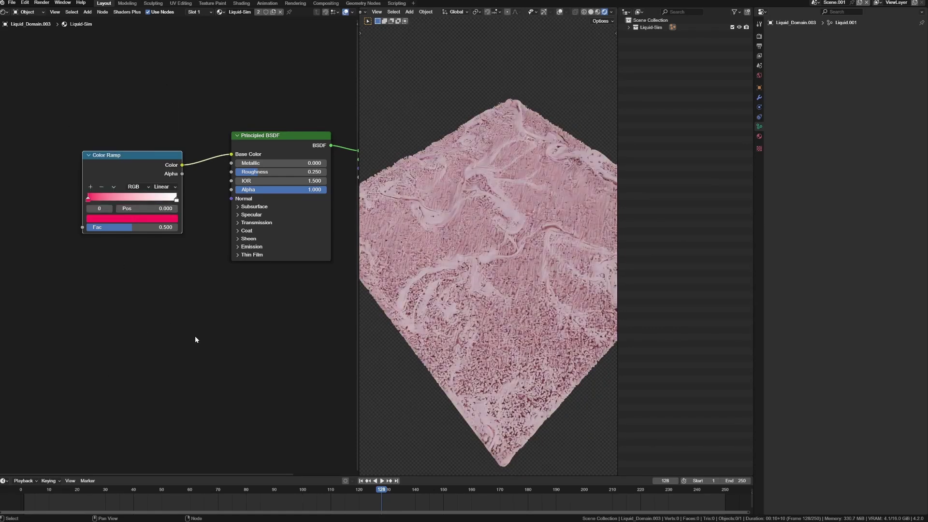
# Set the Color Ramp's last stop, at position 1, to a saturated bright green.
pyautogui.click(176, 202)
pyautogui.click(170, 220)
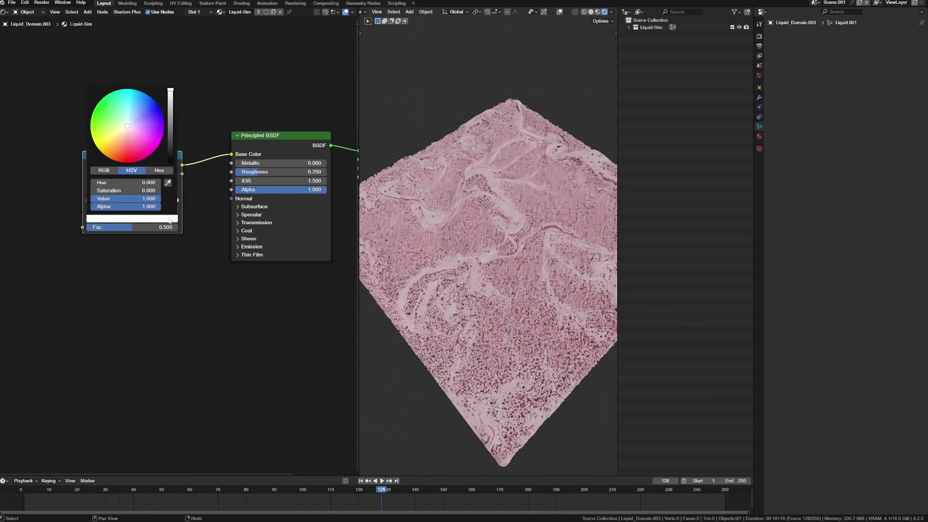
pyautogui.moveTo(123, 155); pyautogui.dragTo(93, 108)
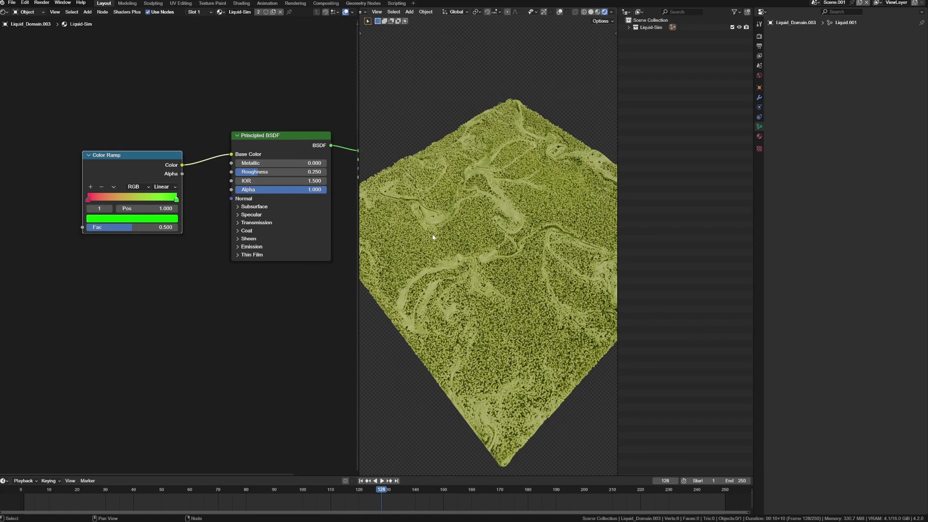
# Add a Gradient Texture node and connect its Color output to the Color Ramp's Fac input.
pyautogui.moveTo(135, 268); pyautogui.dragTo(139, 260, button='middle')
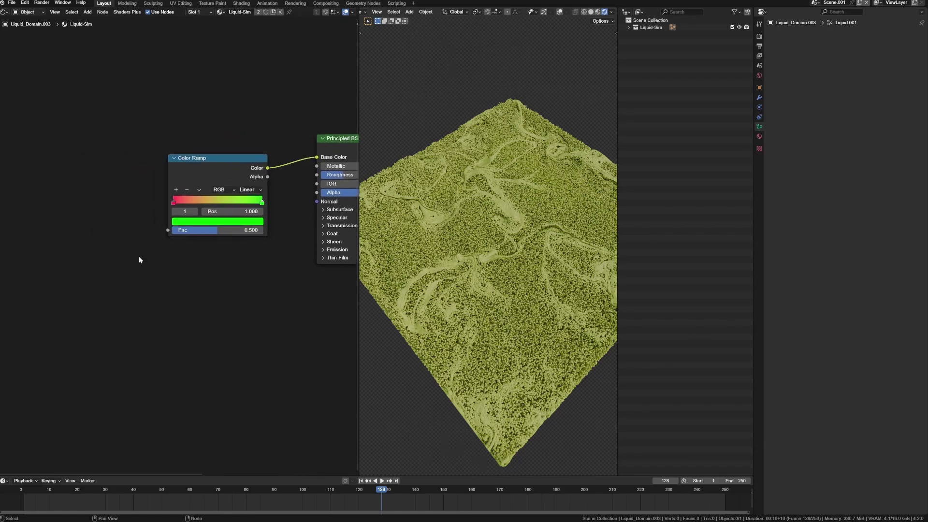
pyautogui.click(200, 189)
pyautogui.hotkey('shift', 'a')
pyautogui.write('g')
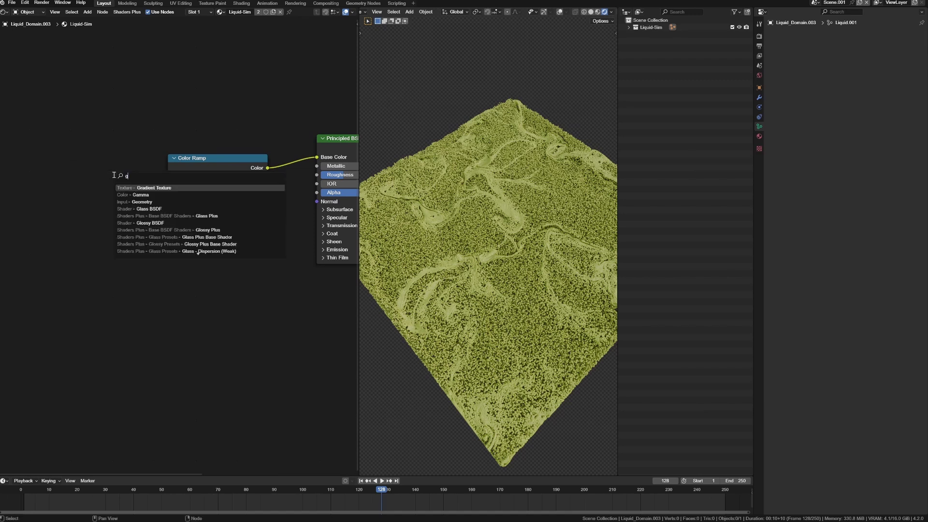
pyautogui.write('radient')
pyautogui.press('Return')
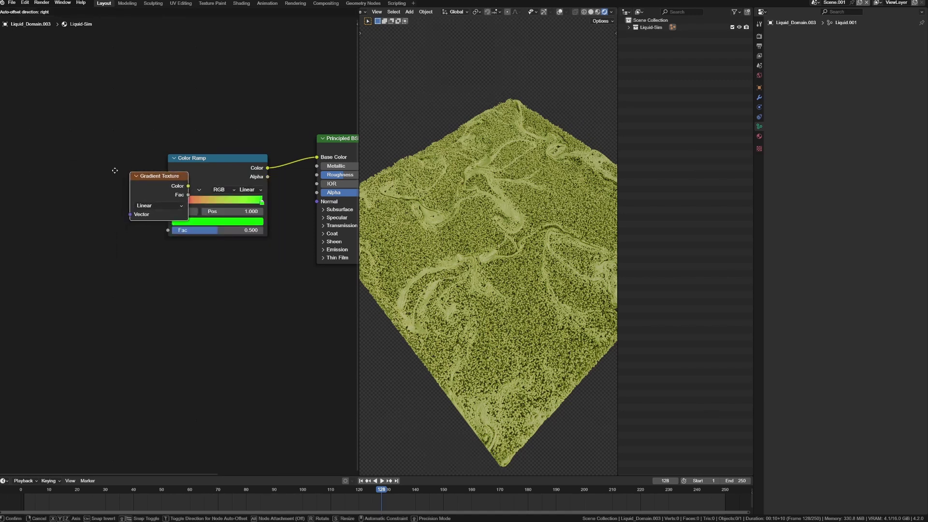
pyautogui.moveTo(133, 198); pyautogui.dragTo(137, 196)
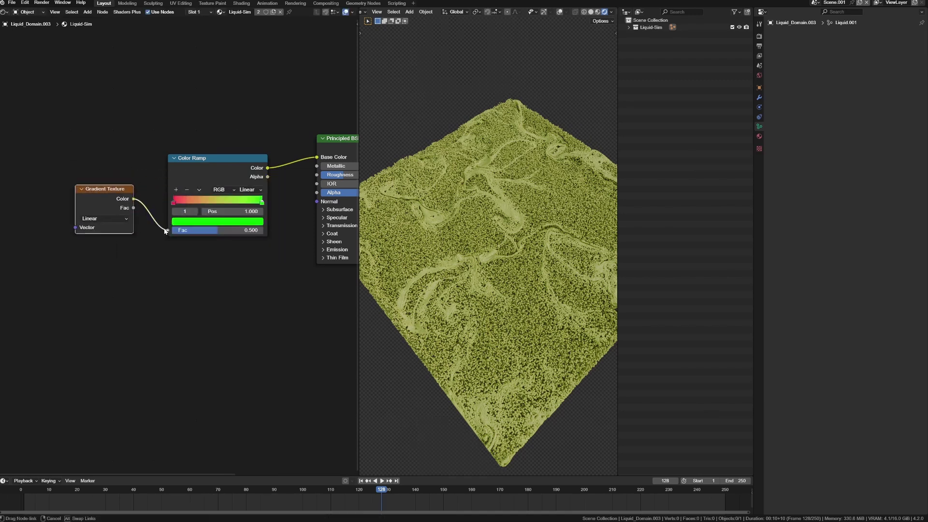
pyautogui.moveTo(165, 231); pyautogui.dragTo(167, 230)
# Add Texture Coordinate and Mapping nodes ahead of the Gradient Texture, feeding the Object coordinates into the Mapping vector.
pyautogui.keyDown('ctrl'); pyautogui.hscroll(-5, 189, 303); pyautogui.keyUp('ctrl')
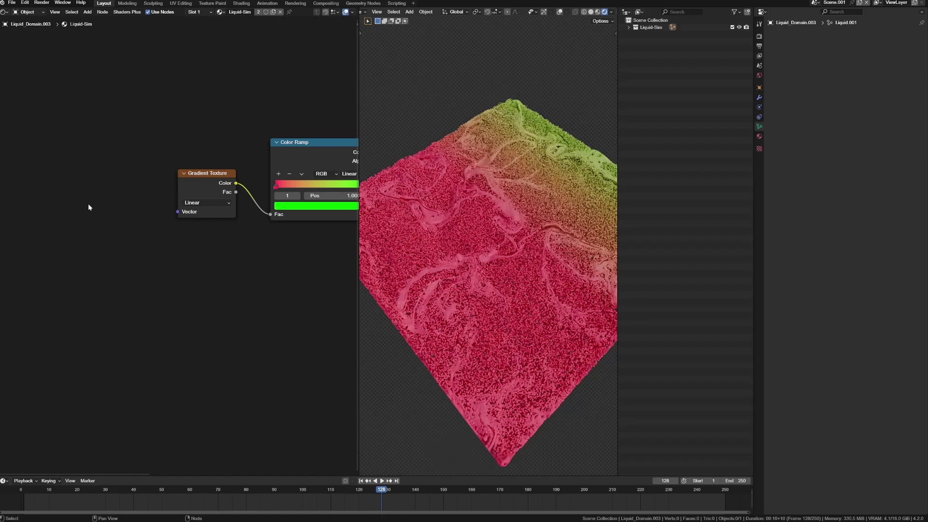
pyautogui.hotkey('shift', 'a')
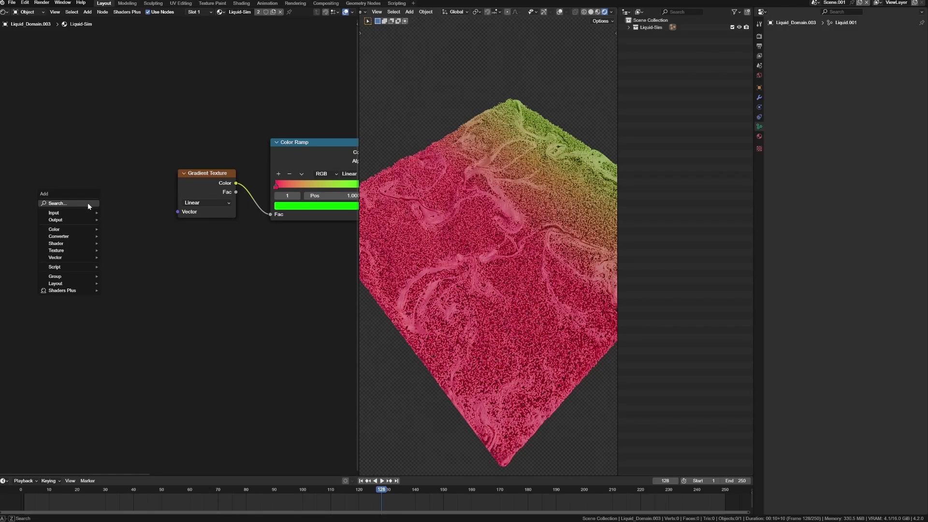
pyautogui.press('Escape')
pyautogui.click(200, 185)
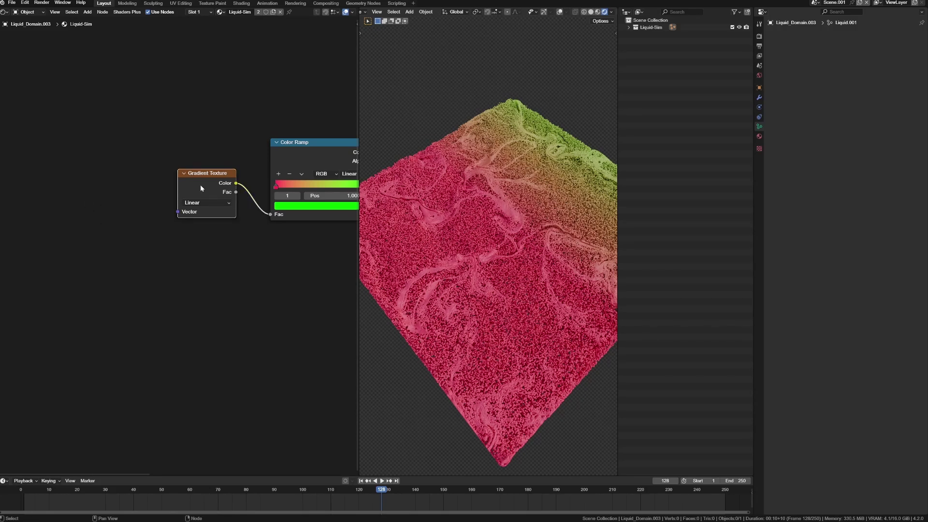
pyautogui.hotkey('ctrl', 't')
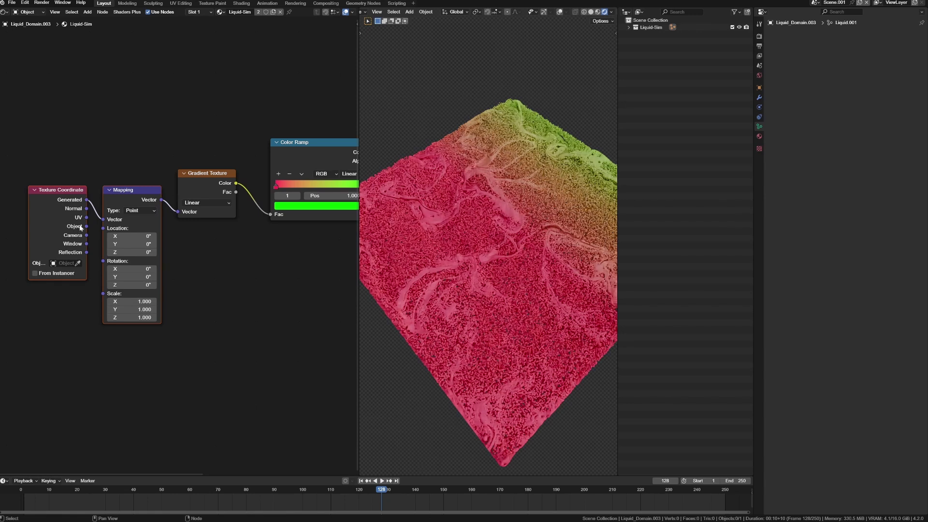
pyautogui.moveTo(87, 227); pyautogui.dragTo(103, 219)
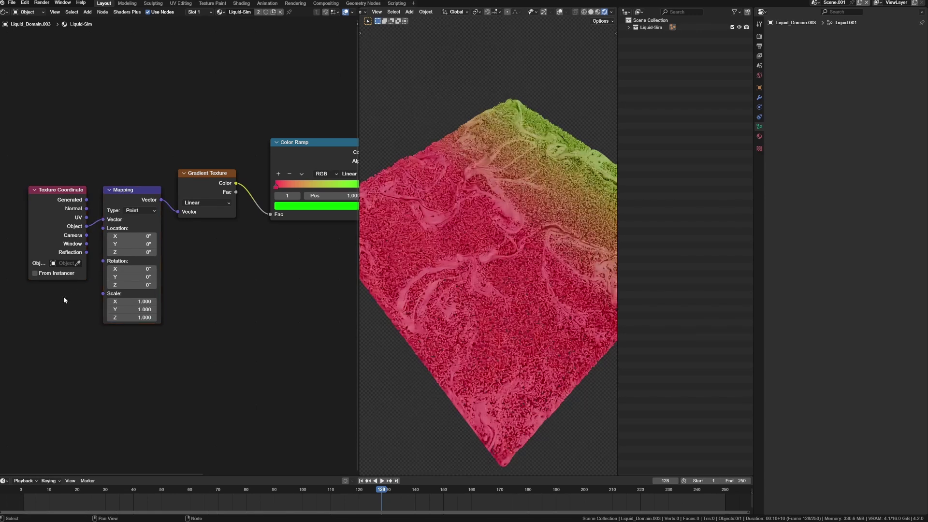
# Try the Mapping node's Z rotation and a 90° X rotation on the gradient, and reset them to 0°.
pyautogui.moveTo(62, 296); pyautogui.dragTo(55, 264, button='middle')
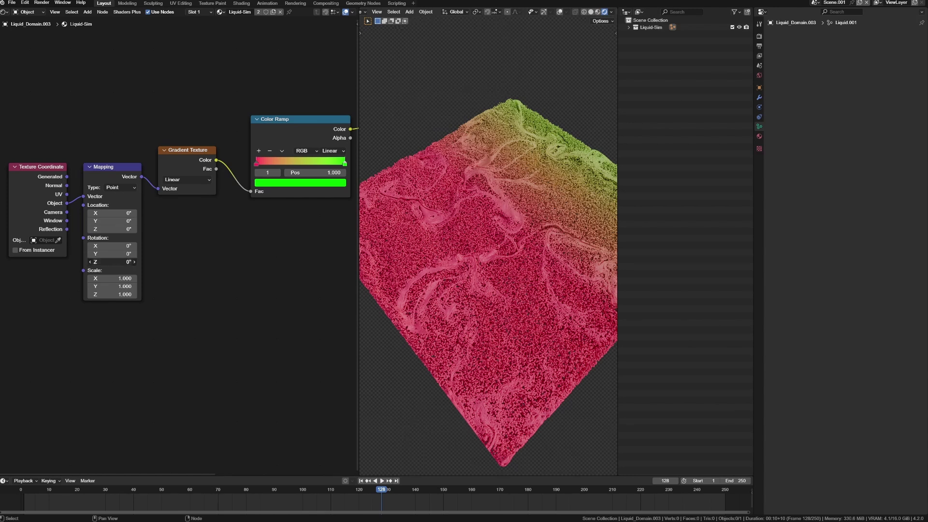
pyautogui.moveTo(117, 262); pyautogui.dragTo(122, 262)
pyautogui.hotkey('ctrl', 'z')
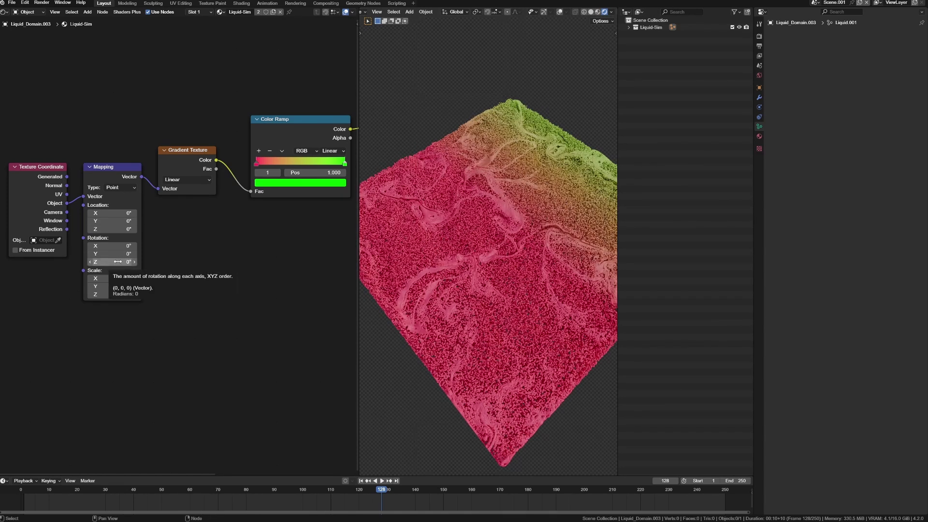
pyautogui.moveTo(117, 246); pyautogui.dragTo(173, 246)
pyautogui.click(121, 246)
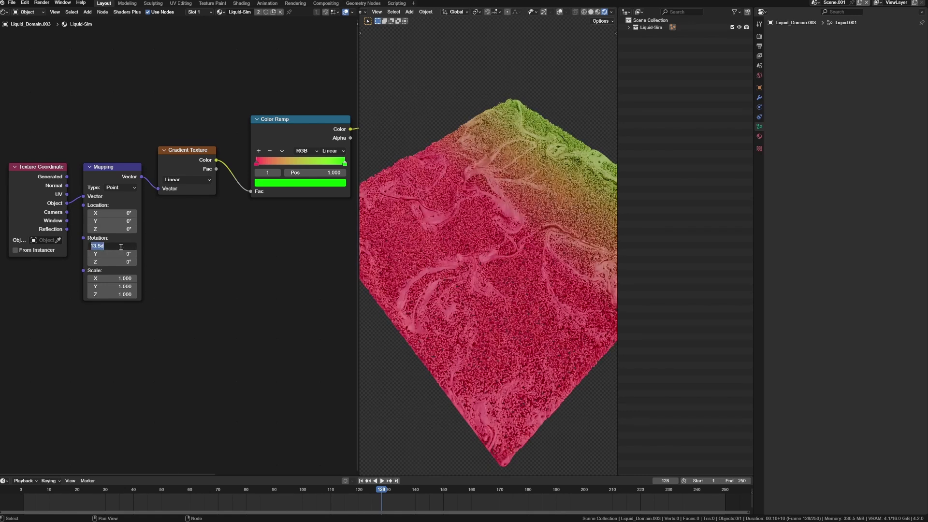
pyautogui.write('90')
pyautogui.press('Return')
pyautogui.click(123, 245)
pyautogui.write('0')
pyautogui.press('Return')
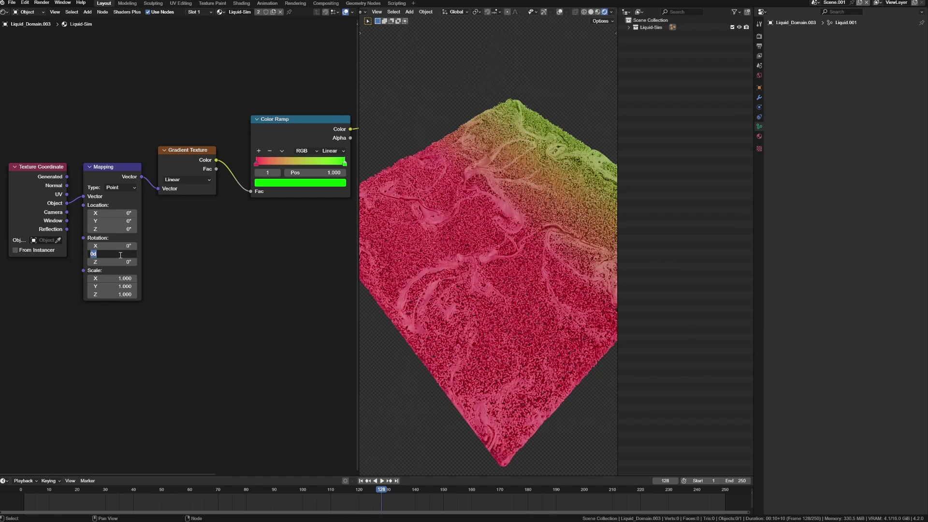
# Set the Mapping node's Y rotation to 90° so the gradient runs along the slab's height.
pyautogui.write('90')
pyautogui.press('Return')
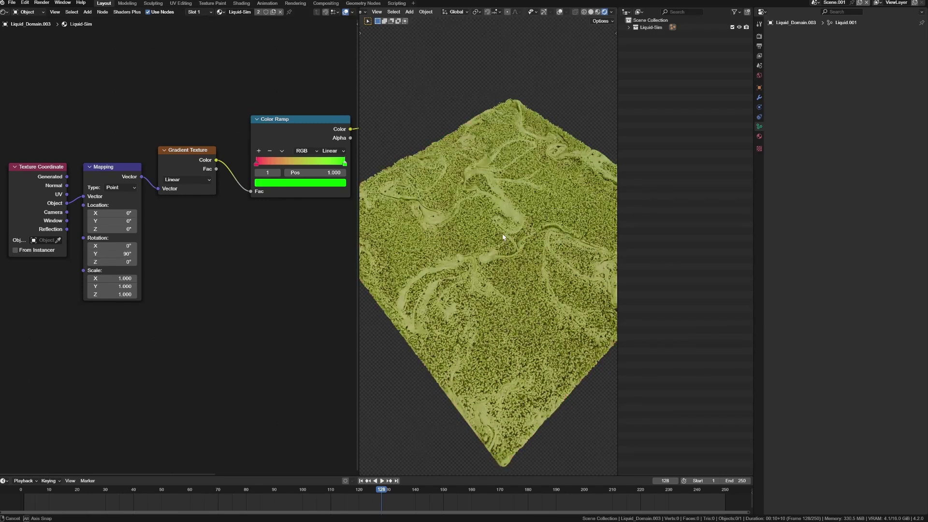
# Try offsetting the gradient with the Mapping node's location values, and reset them to 0.
pyautogui.moveTo(503, 236); pyautogui.dragTo(460, 300, button='middle')
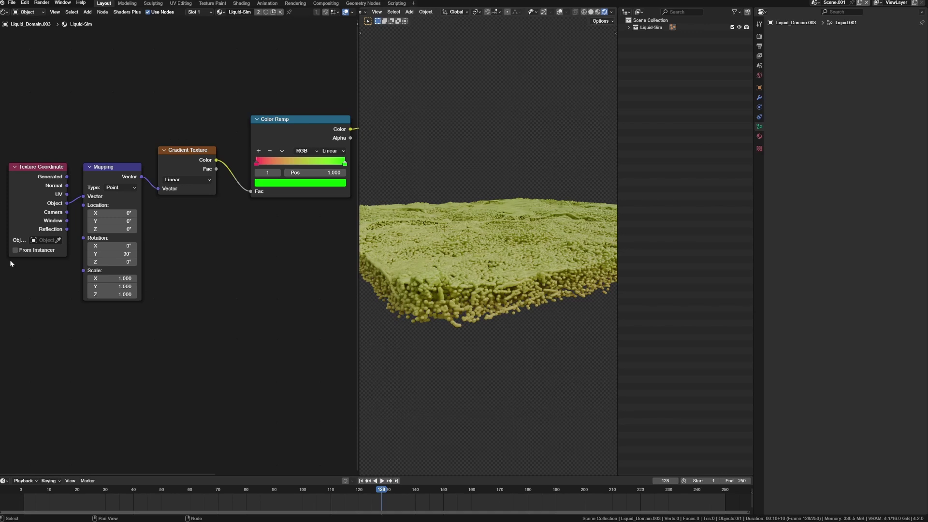
pyautogui.moveTo(115, 262); pyautogui.dragTo(114, 262)
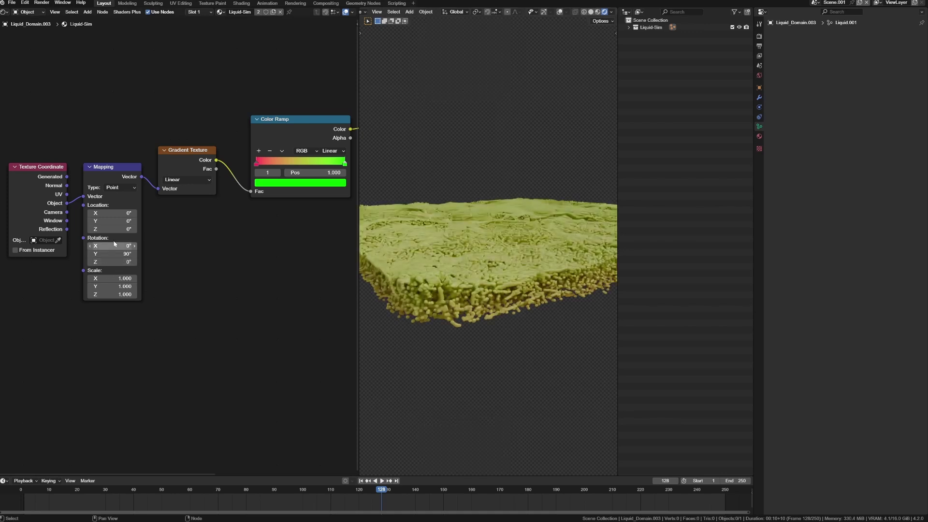
pyautogui.moveTo(112, 221)
pyautogui.mouseDown()
pyautogui.moveTo(140, 221)
pyautogui.moveTo(113, 220)
pyautogui.moveTo(123, 229)
pyautogui.moveTo(120, 213)
pyautogui.mouseUp()
pyautogui.press('BackSpace')
pyautogui.press('BackSpace')
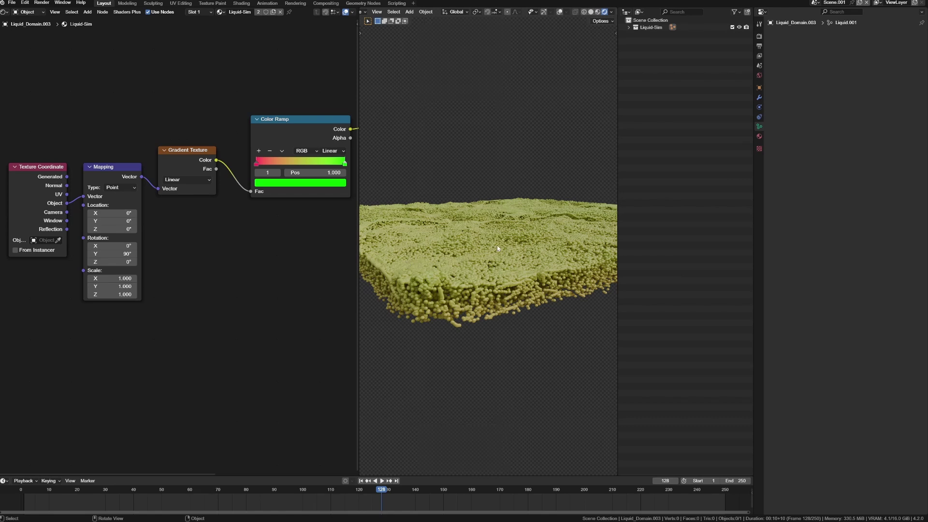
# Pull the Color Ramp's pink and green stops close together near the middle, with the green stop at 0.574.
pyautogui.click(261, 165)
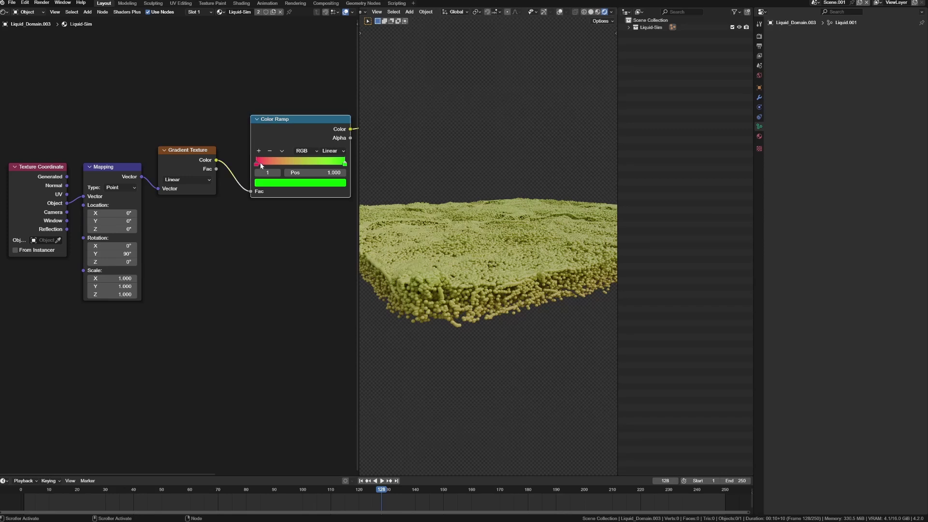
pyautogui.moveTo(261, 166); pyautogui.dragTo(298, 165)
pyautogui.click(337, 166)
pyautogui.click(302, 164)
pyautogui.click(297, 165)
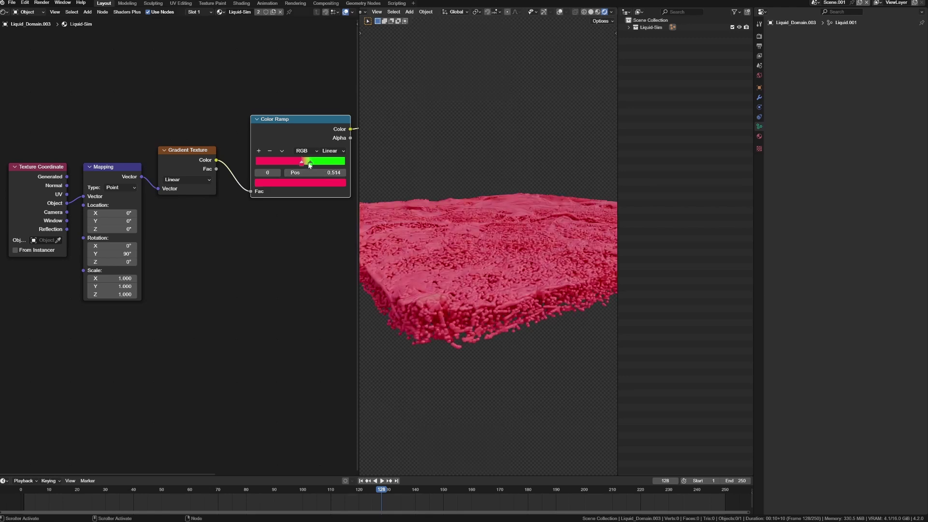
pyautogui.moveTo(310, 164); pyautogui.dragTo(317, 165)
pyautogui.moveTo(306, 166)
pyautogui.mouseDown()
pyautogui.moveTo(293, 167)
pyautogui.moveTo(313, 165)
pyautogui.moveTo(305, 165)
pyautogui.mouseUp()
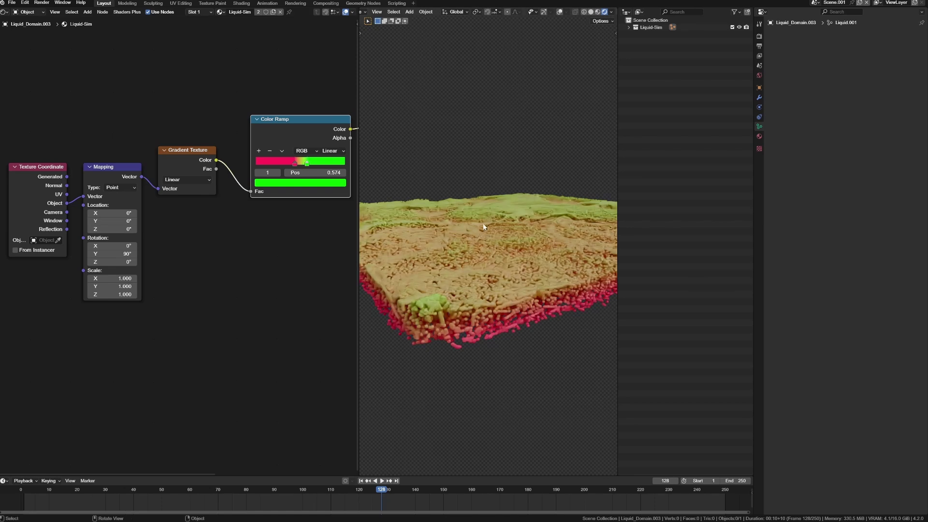
# Tighten the Color Ramp transition by moving the pink stop to 0.465 and the green stop to 0.538.
pyautogui.moveTo(522, 223); pyautogui.dragTo(531, 264, button='middle')
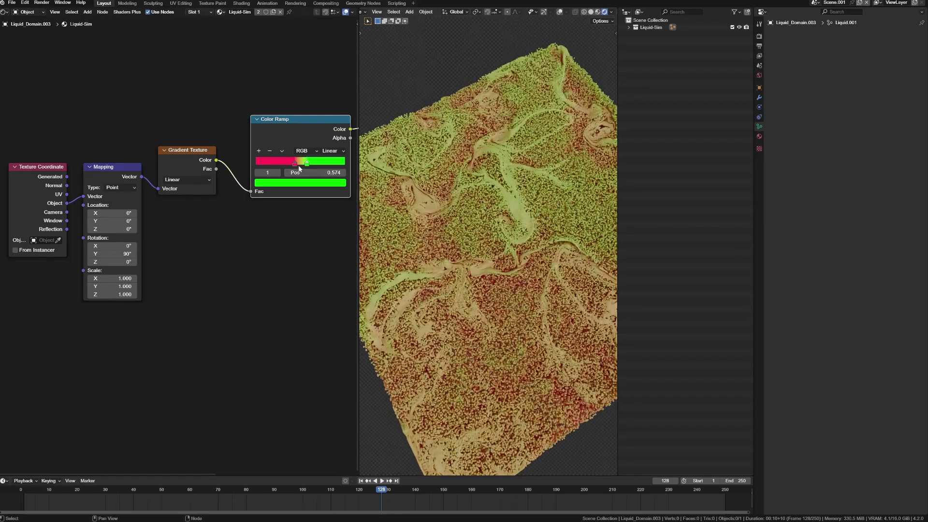
pyautogui.moveTo(294, 163); pyautogui.dragTo(298, 166)
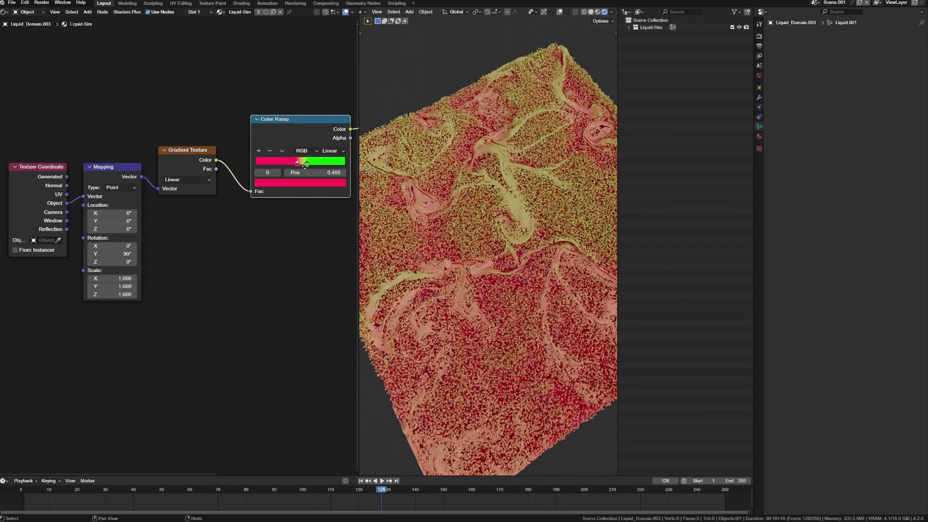
pyautogui.click(305, 166)
pyautogui.moveTo(305, 165); pyautogui.dragTo(303, 166)
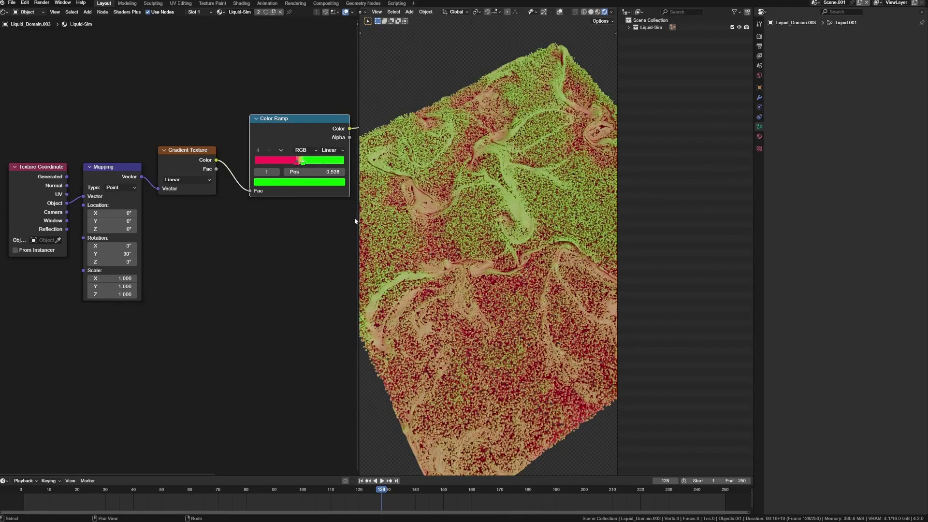
pyautogui.moveTo(529, 337); pyautogui.dragTo(520, 313, button='middle')
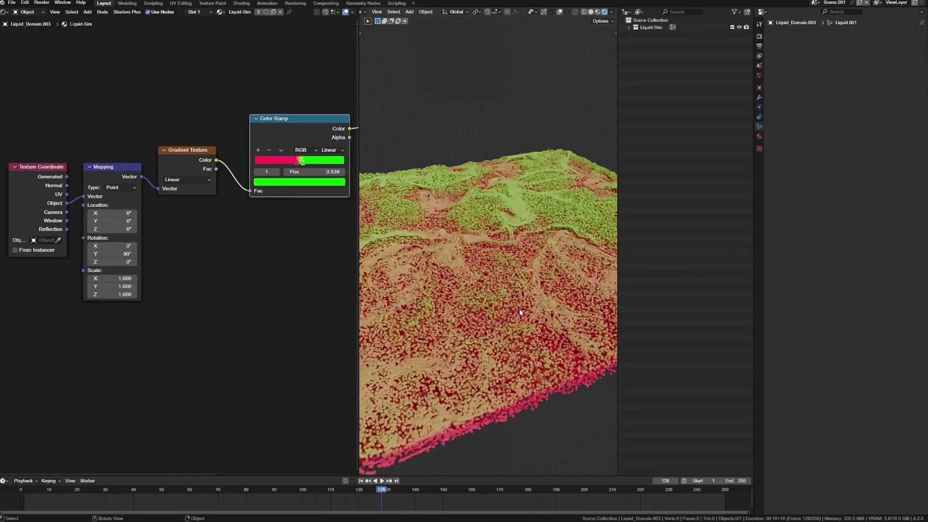
pyautogui.moveTo(478, 208); pyautogui.dragTo(473, 198, button='middle')
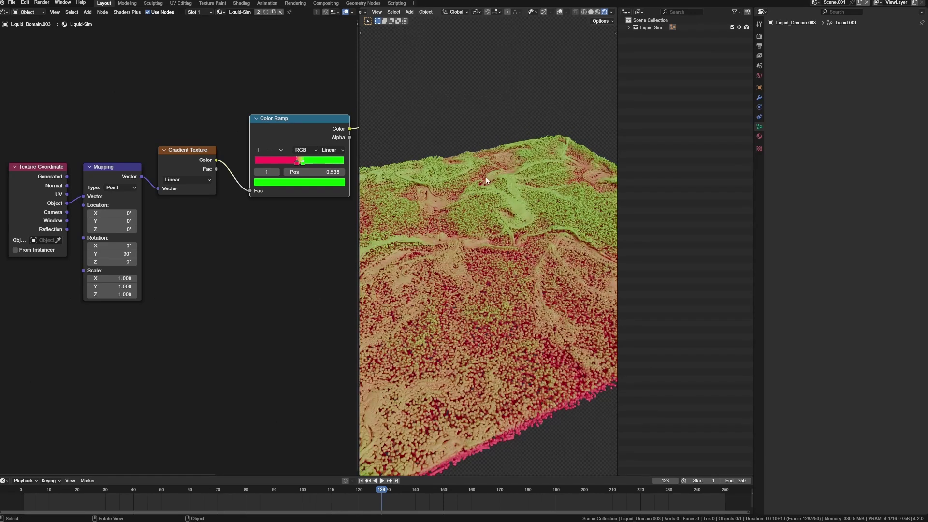
# Enable Scene World lighting for the rendered viewport, and switch to Scene.002.
pyautogui.press('z')
pyautogui.click(611, 11)
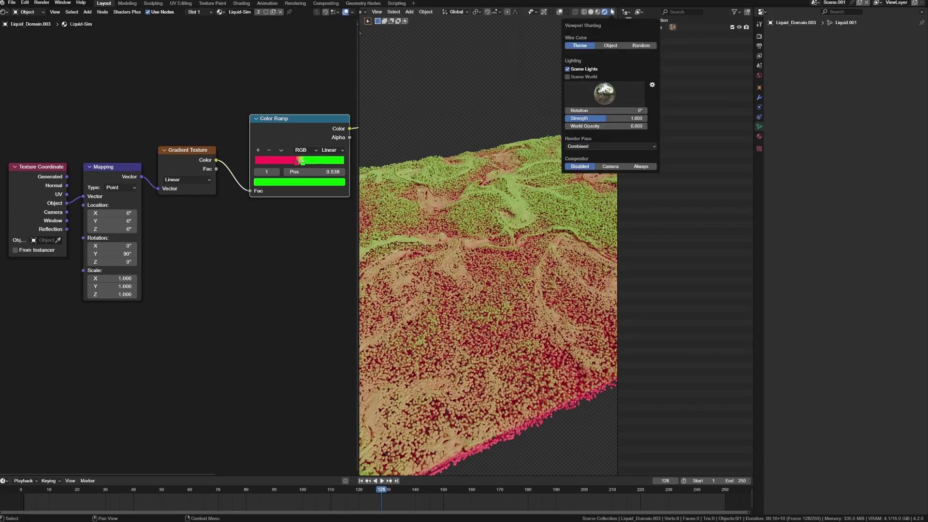
pyautogui.click(569, 77)
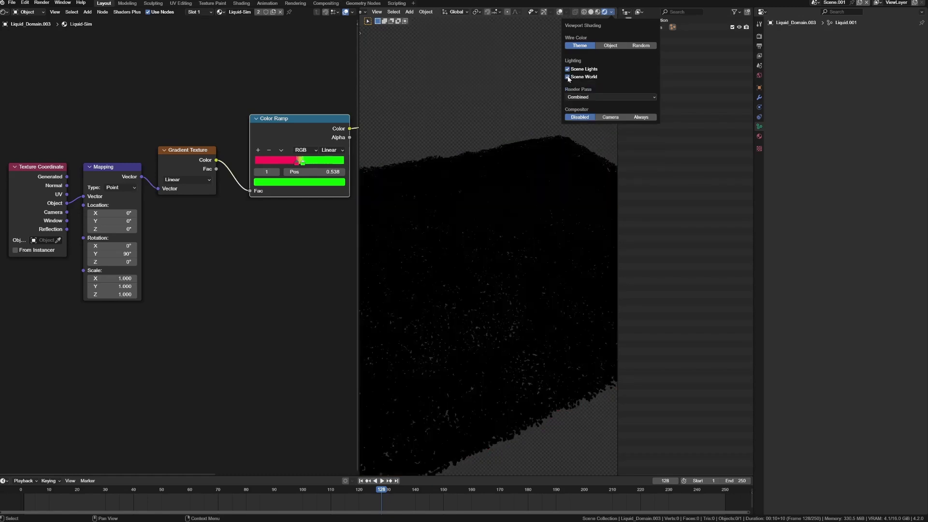
pyautogui.click(815, 2)
pyautogui.click(827, 26)
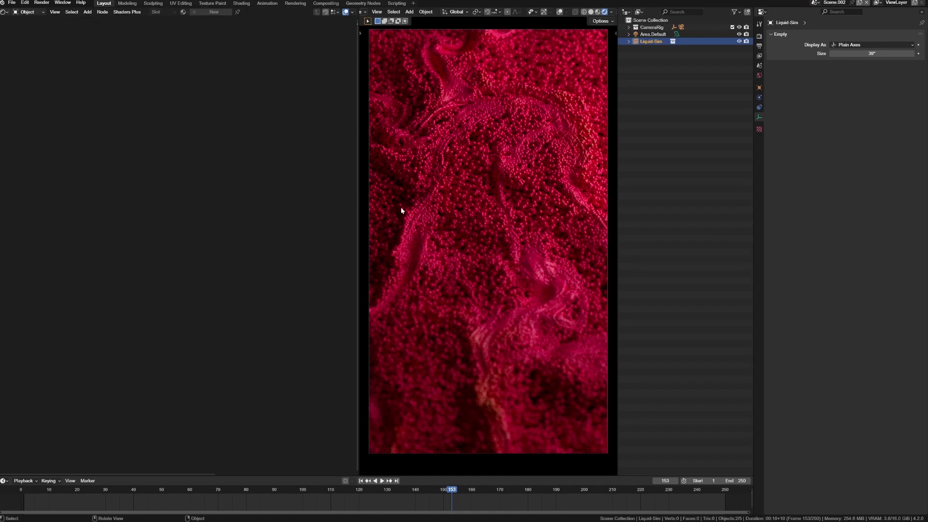
# Change the empty Shader Editor area into a 3D Viewport showing the whole tilted slab.
pyautogui.click(5, 11)
pyautogui.click(22, 36)
pyautogui.moveTo(149, 194); pyautogui.dragTo(317, 201, button='middle')
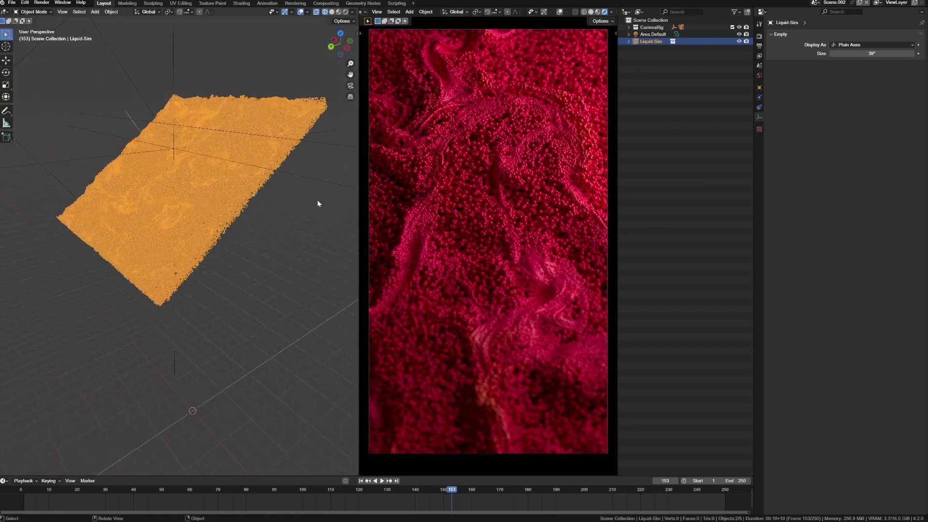
pyautogui.scroll(-3, 208, 177)
# Set the new 3D Viewport to Material Preview shading and deselect the Liquid-Sim slab.
pyautogui.press('z')
pyautogui.click(215, 228)
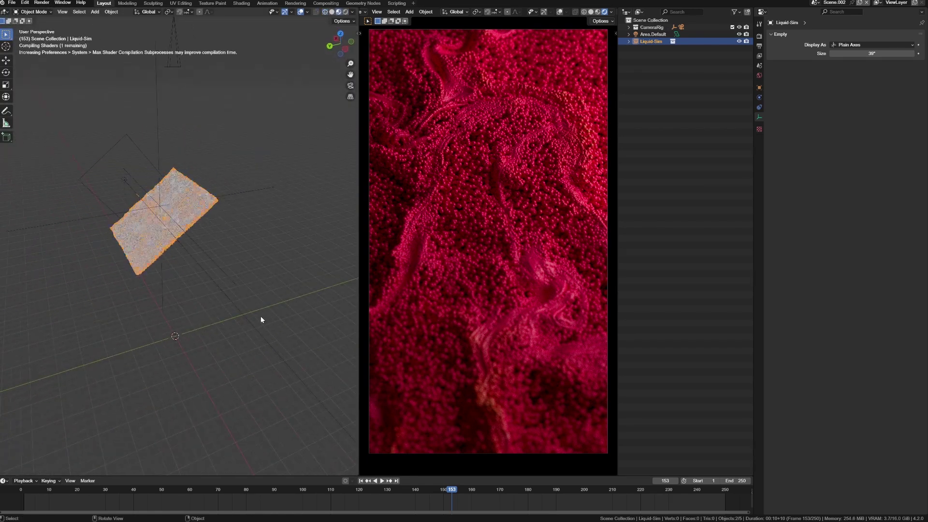
pyautogui.scroll(4, 184, 233)
pyautogui.scroll(-4, 197, 224)
pyautogui.press('z')
pyautogui.moveTo(183, 233)
pyautogui.mouseDown(button='middle')
pyautogui.moveTo(213, 206)
pyautogui.moveTo(191, 186)
pyautogui.mouseUp(button='middle')
pyautogui.click(215, 234)
pyautogui.click(242, 233)
pyautogui.scroll(6, 100, 120)
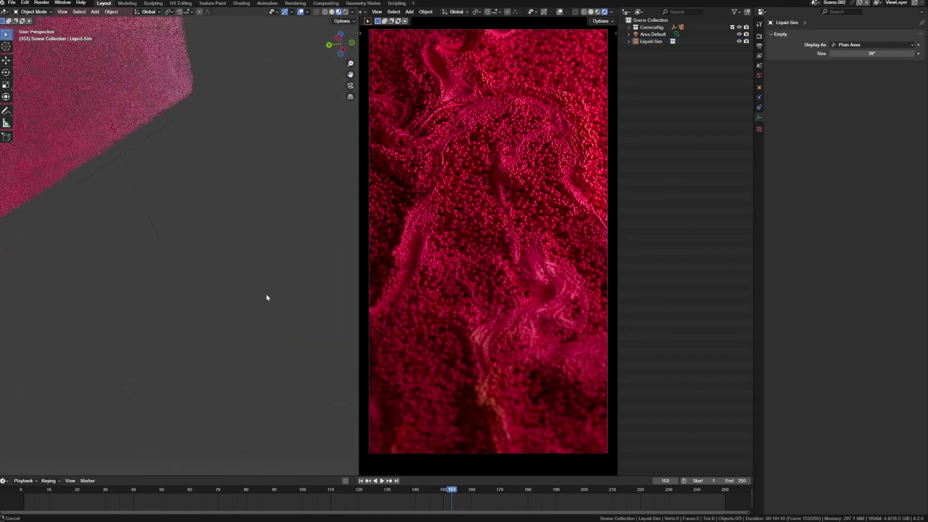
# Select the Area.Default light above the slab to bring up its light settings.
pyautogui.click(116, 133)
pyautogui.moveTo(128, 149); pyautogui.dragTo(91, 121, button='middle')
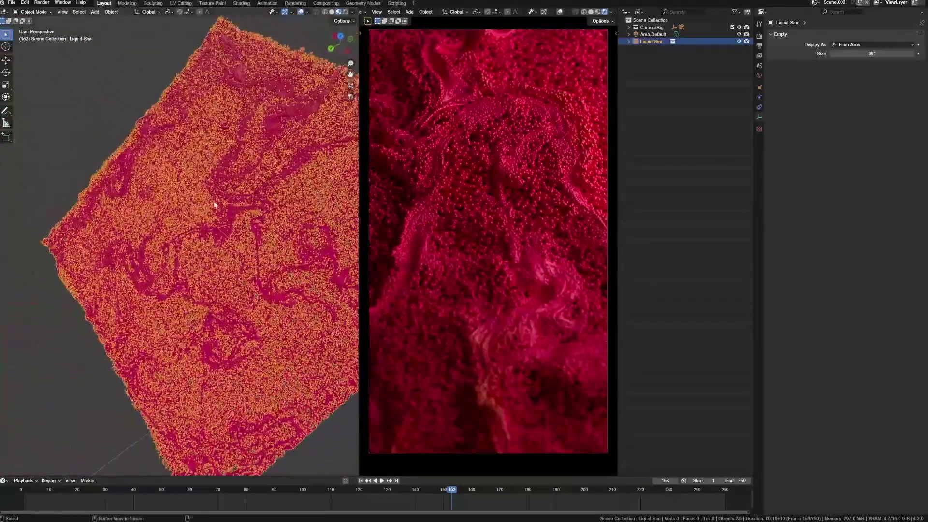
pyautogui.click(82, 110)
pyautogui.click(54, 79)
pyautogui.moveTo(197, 197); pyautogui.dragTo(159, 202, button='middle')
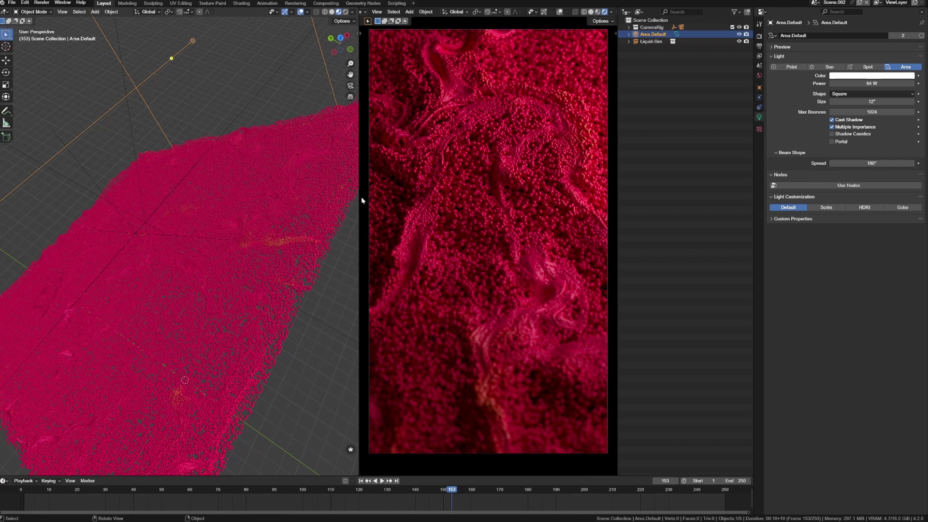
pyautogui.moveTo(290, 159); pyautogui.dragTo(212, 144, button='middle')
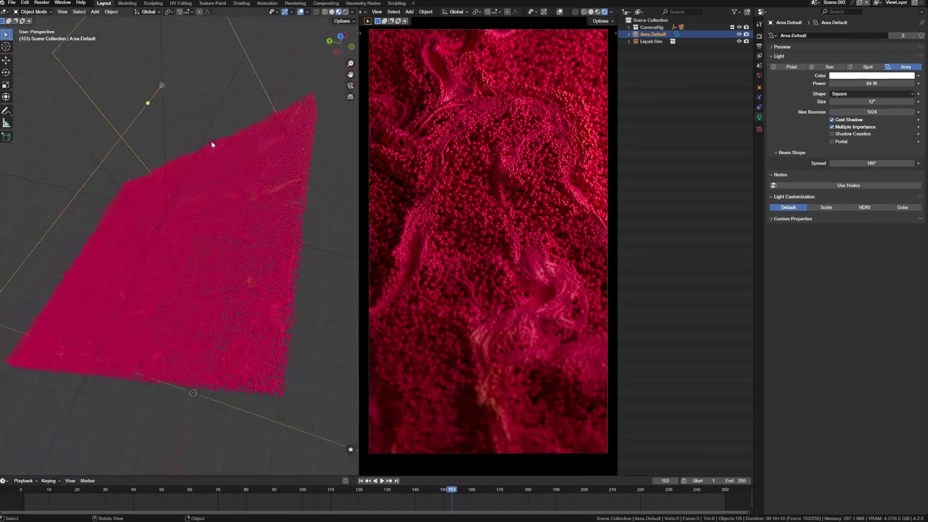